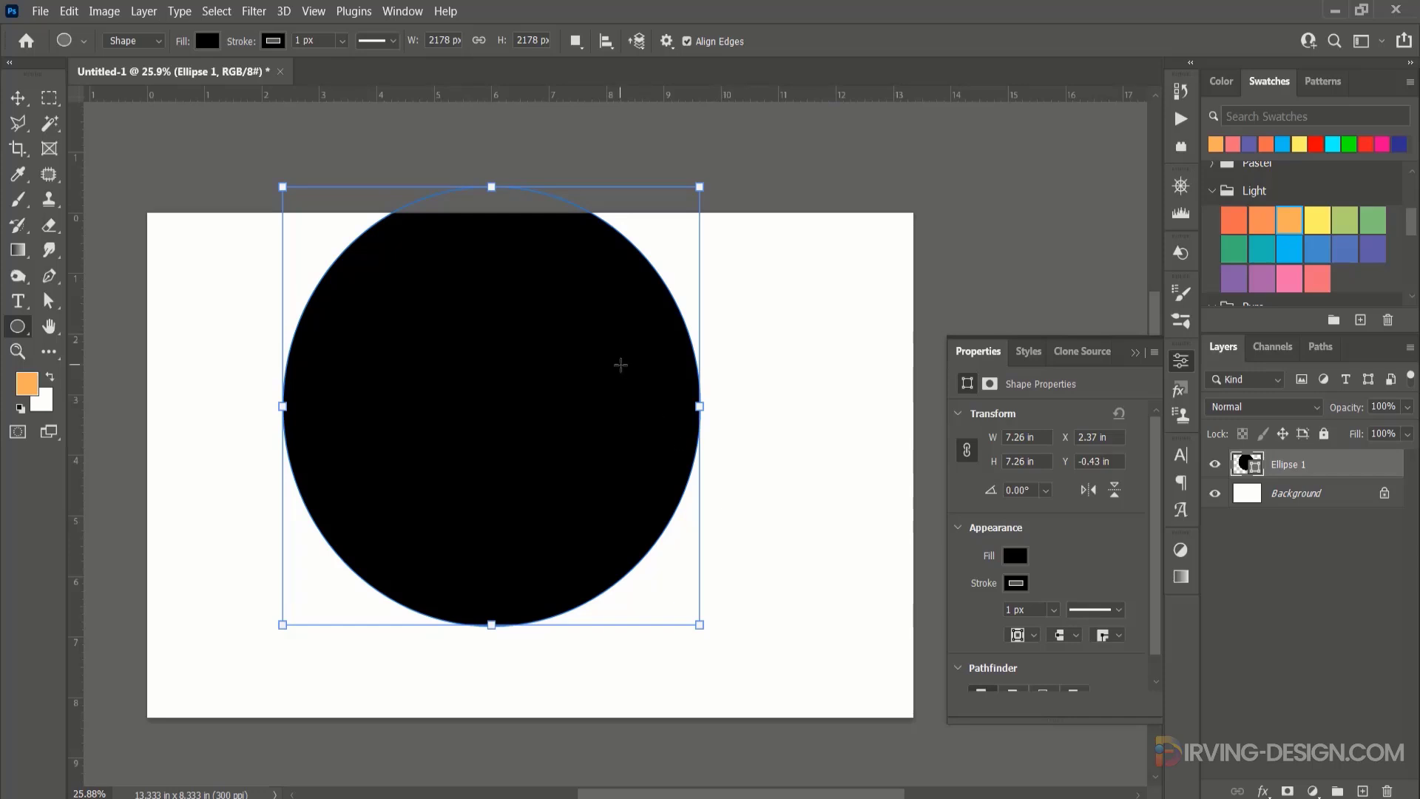
Centre the black circle on the canvas and scale it up proportionally to about 110%.
{"action": "key", "text": "v"}
{"action": "left_click_drag", "start_coordinate": [365, 294], "coordinate": [440, 376]}
{"action": "key", "text": "ctrl+t"}
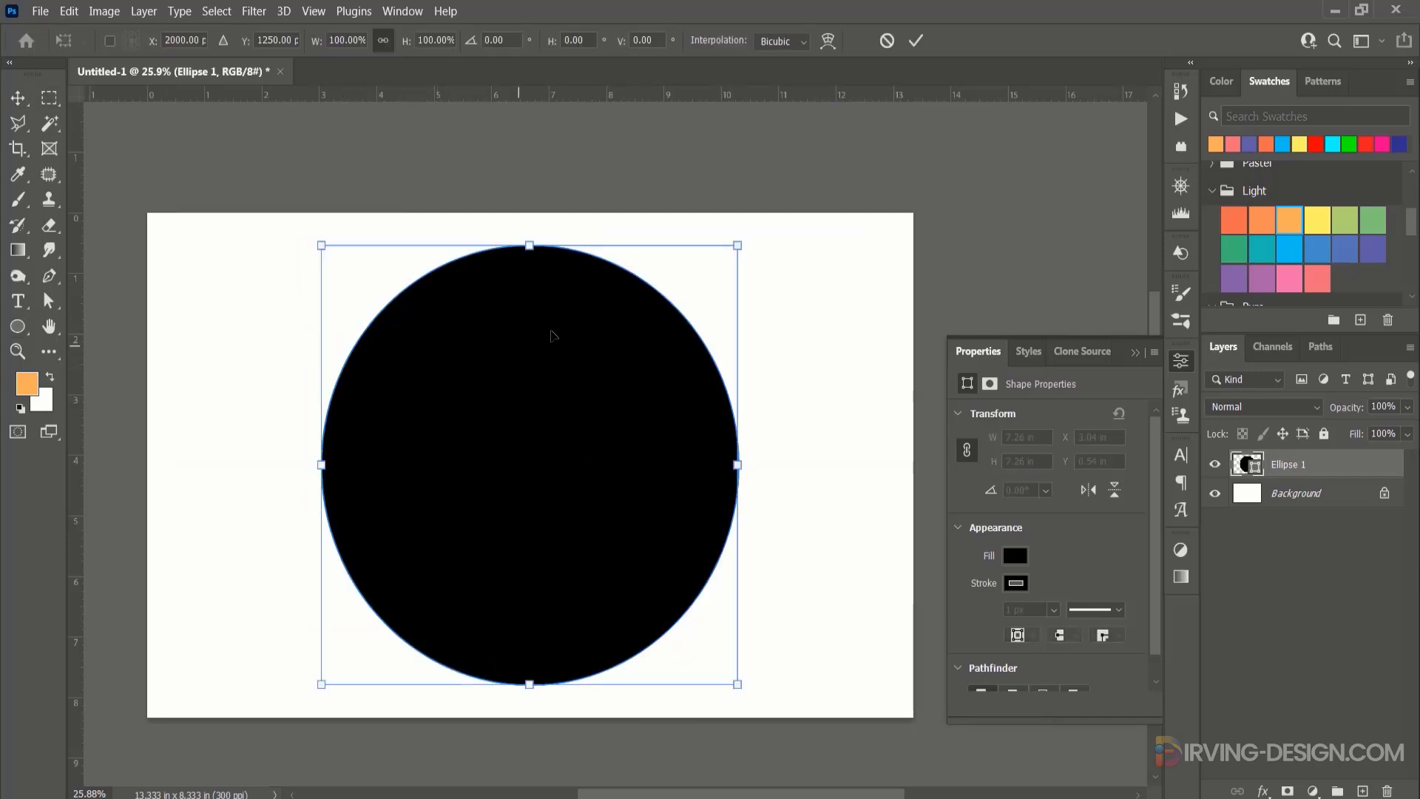
{"action": "mouse_move", "coordinate": [739, 242]}
{"action": "left_mouse_down"}
{"action": "mouse_move", "coordinate": [768, 216]}
{"action": "mouse_move", "coordinate": [755, 223]}
{"action": "left_mouse_up"}
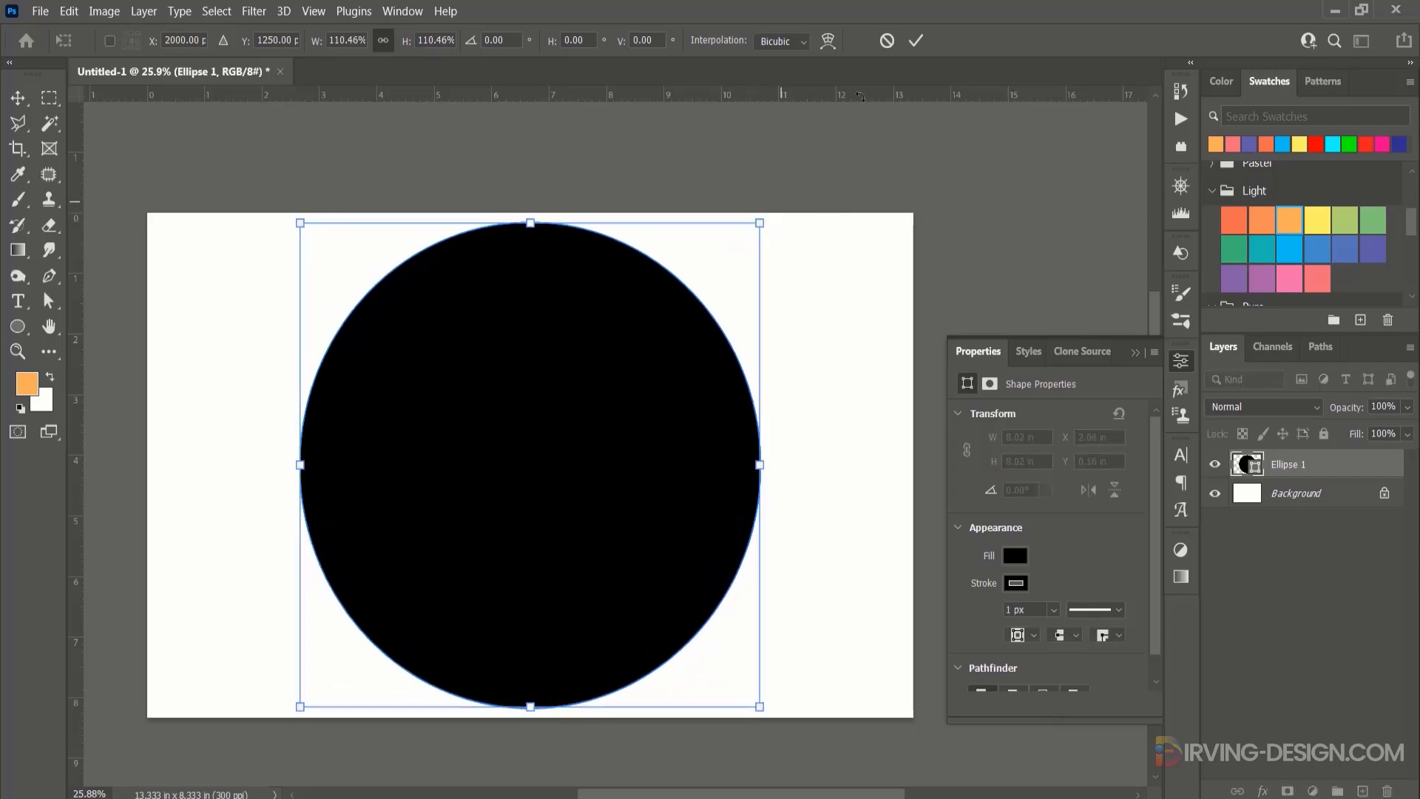
{"action": "left_click", "coordinate": [916, 41]}
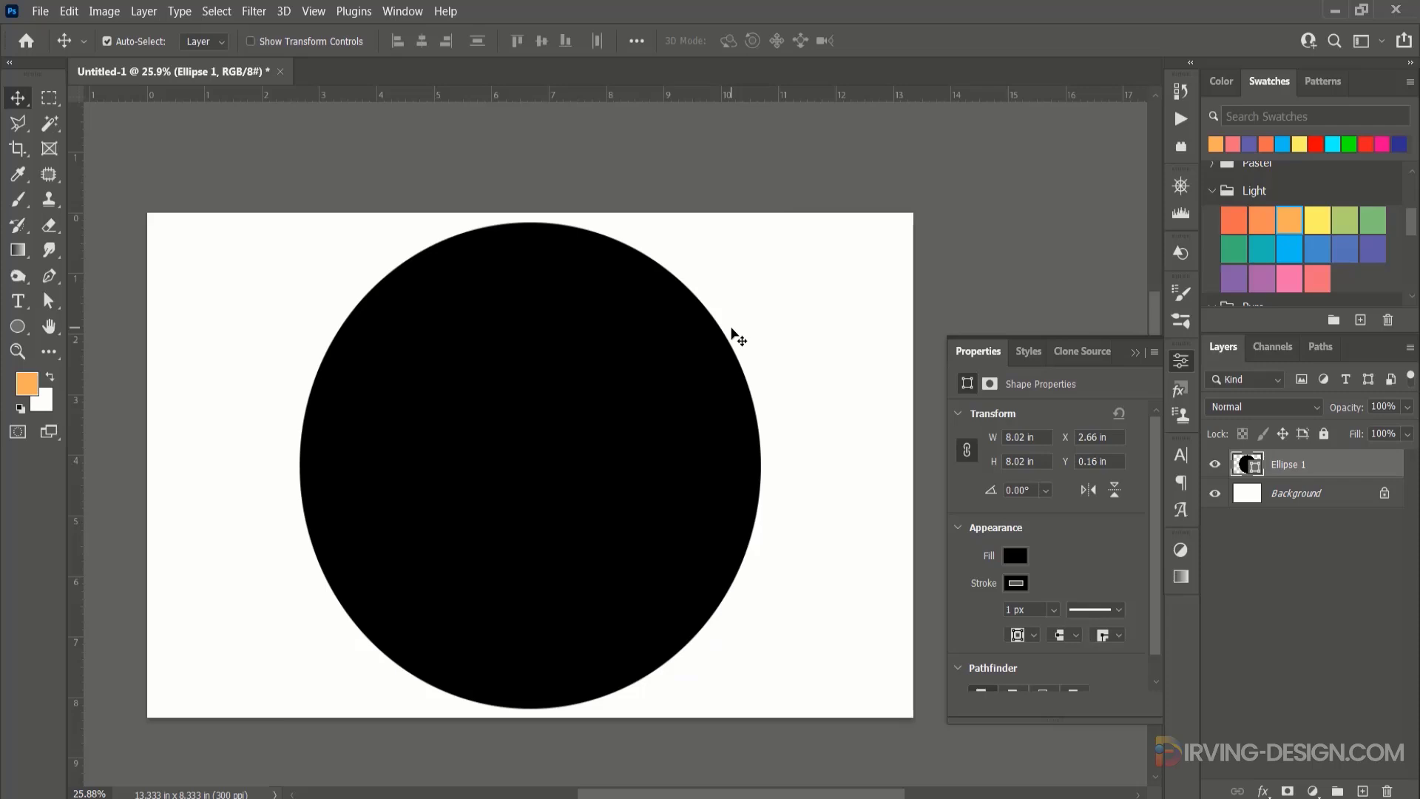
Select the whole canvas and remove the circle's stroke.
{"action": "key", "text": "ctrl+a"}
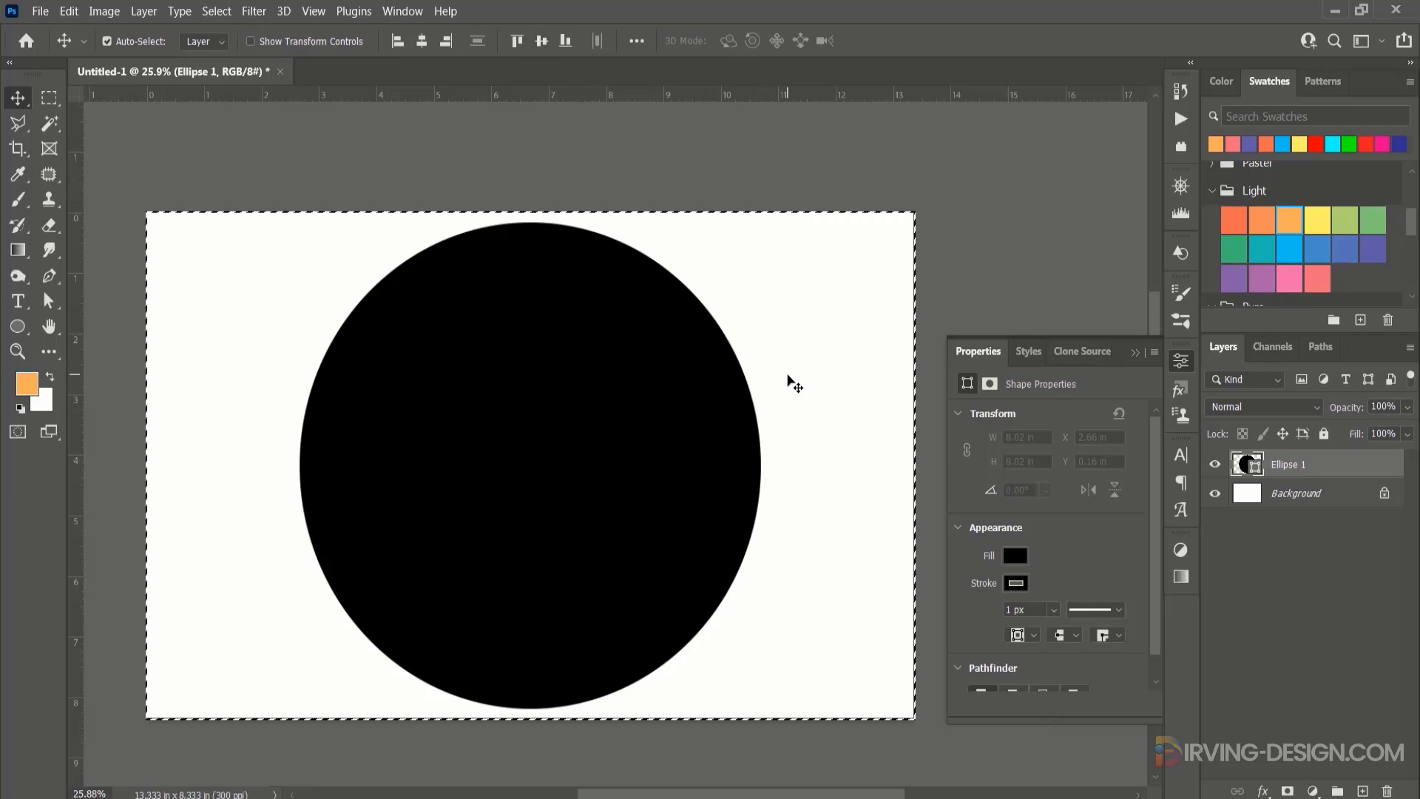
{"action": "key", "text": "ctrl"}
{"action": "left_click", "coordinate": [1016, 582]}
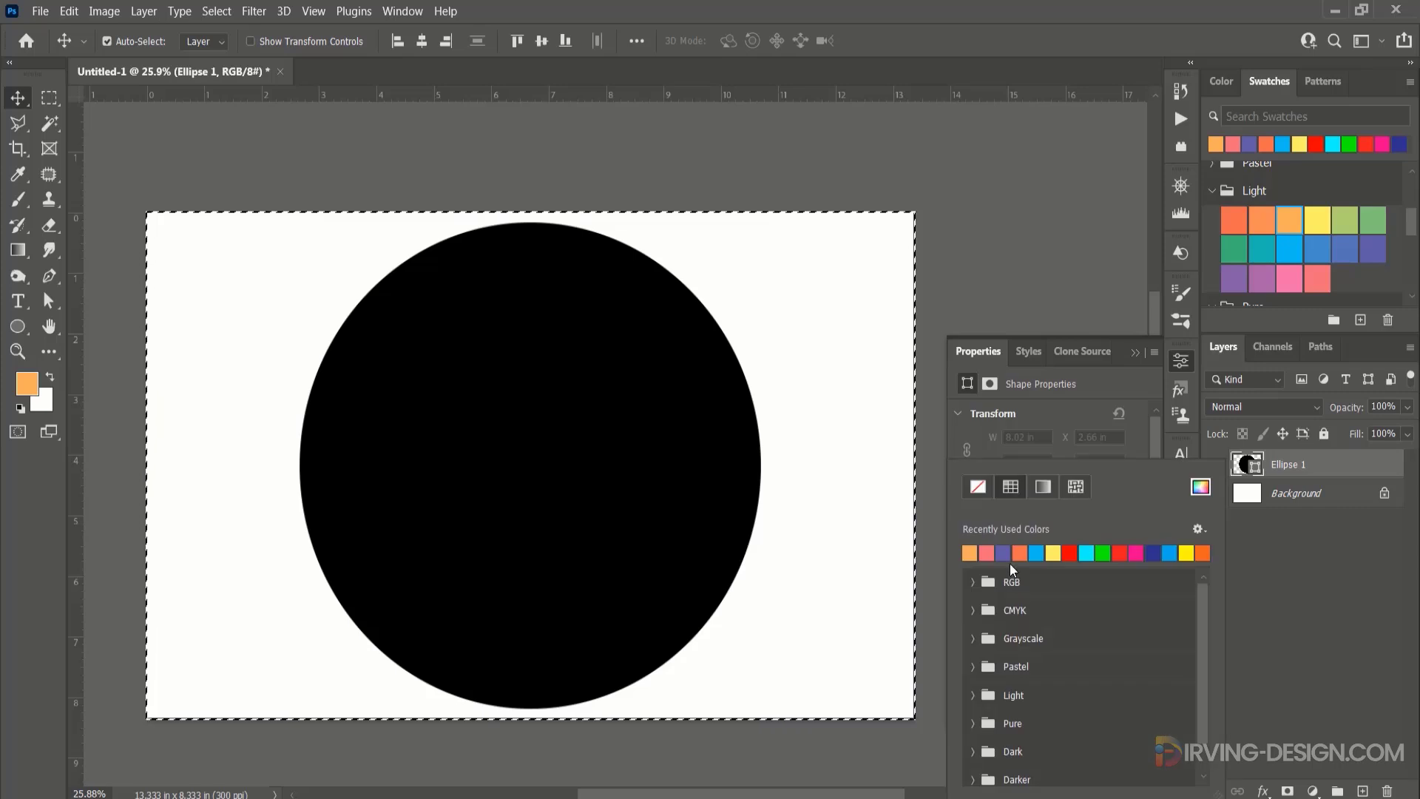
{"action": "left_click", "coordinate": [979, 487]}
{"action": "left_click", "coordinate": [1099, 383]}
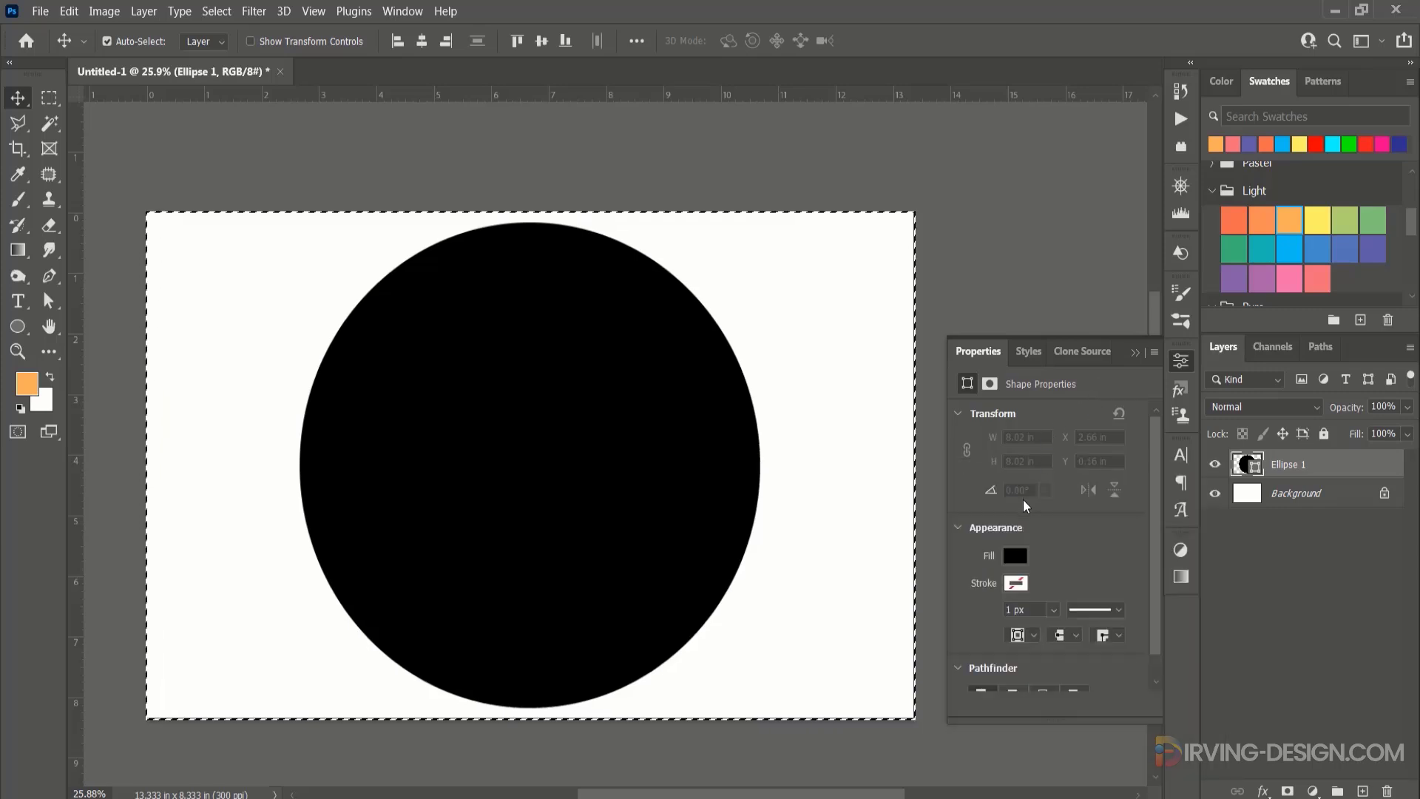
Fill the circle with light yellow from the recently used colours and clear the canvas selection.
{"action": "left_click", "coordinate": [1015, 553]}
{"action": "left_click", "coordinate": [1051, 552]}
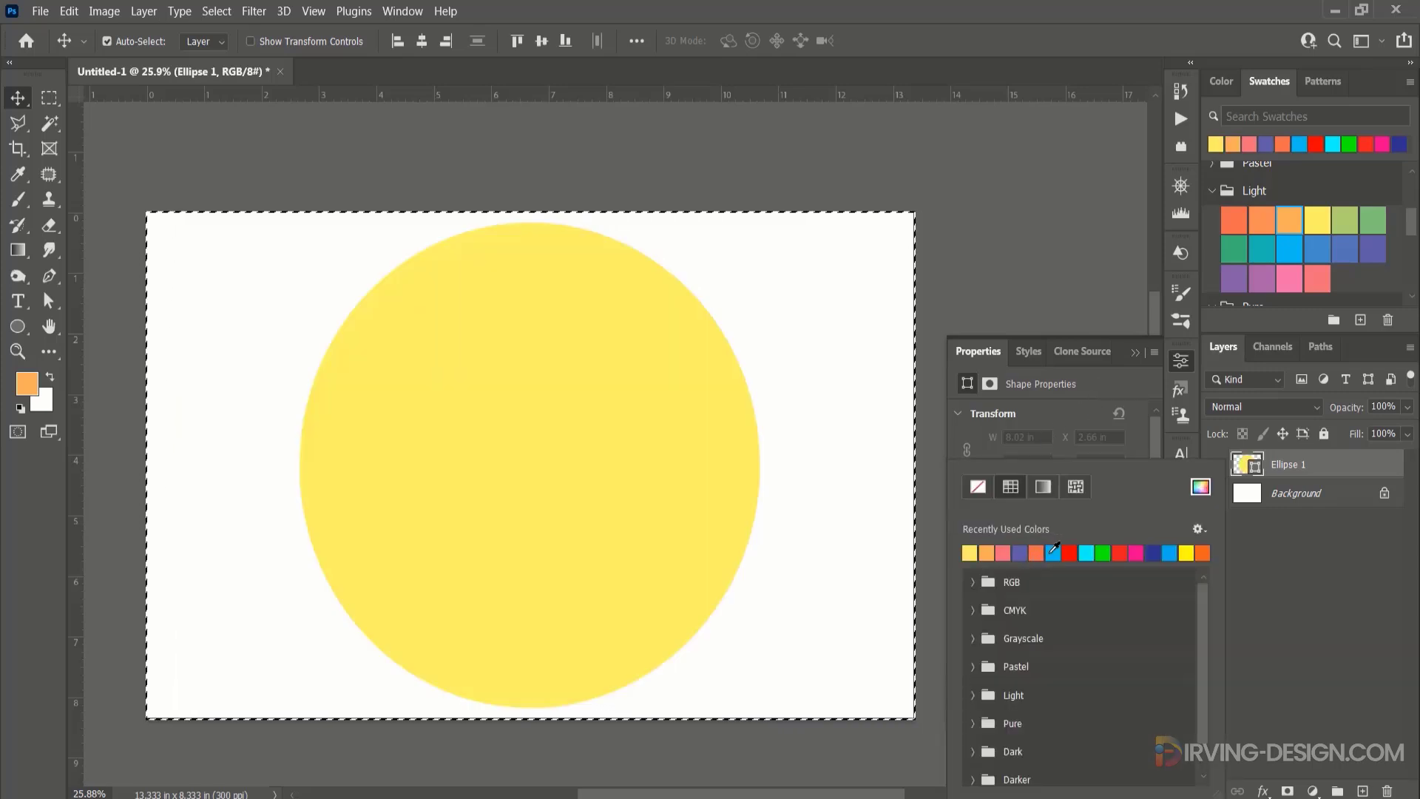
{"action": "left_click", "coordinate": [1108, 384]}
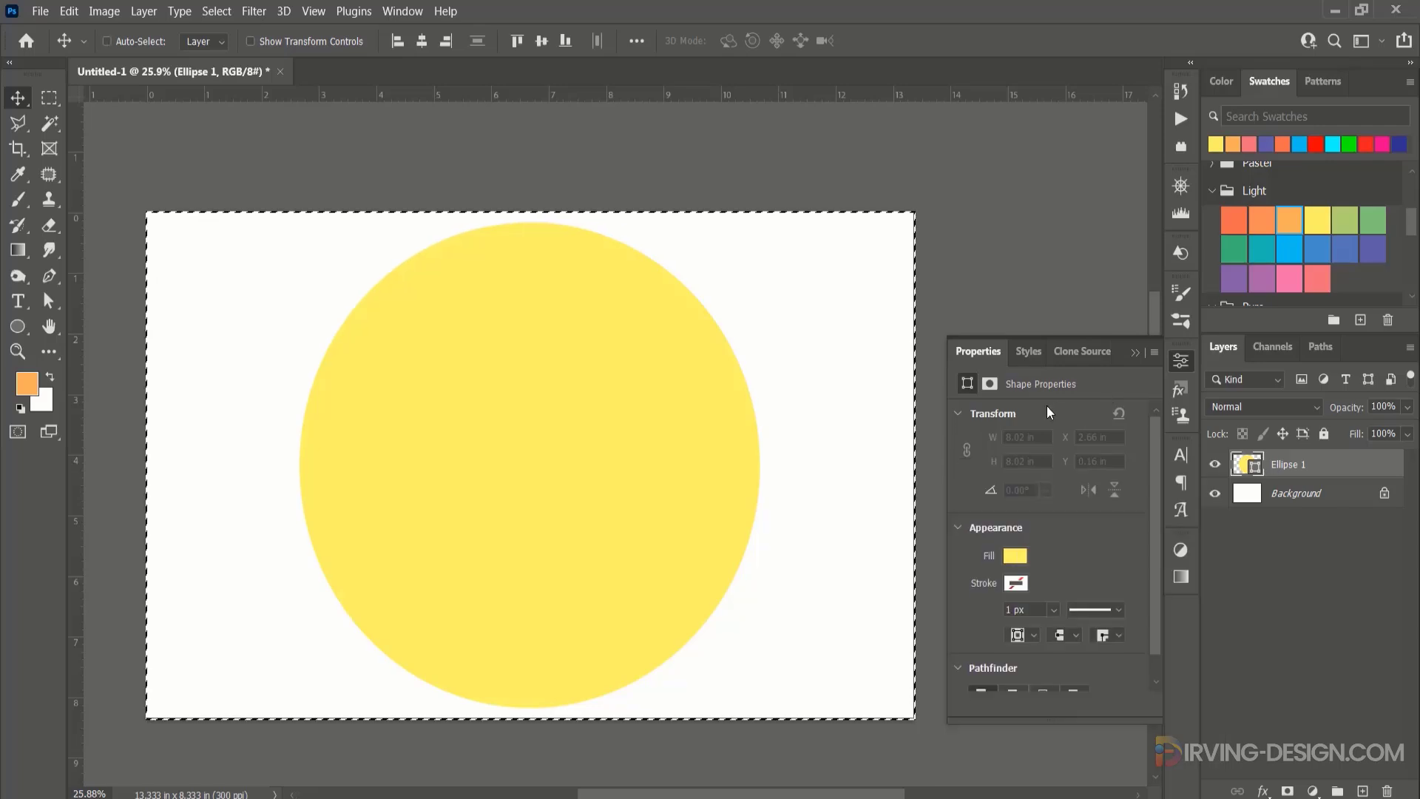
{"action": "key", "text": "ctrl+d"}
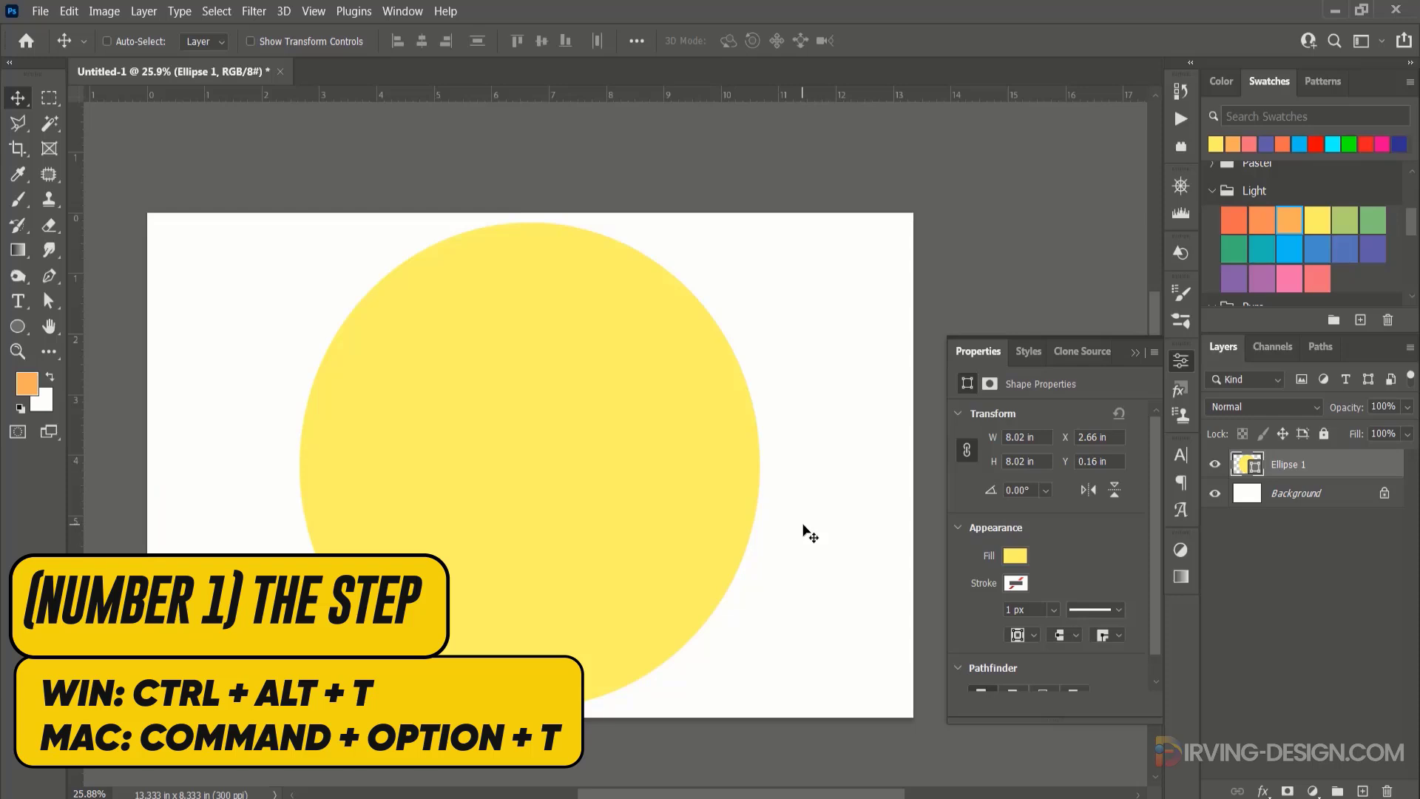
Transform a duplicate of the yellow circle, scaling it down about its centre to about 87%.
{"action": "key", "text": "ctrl+alt+t"}
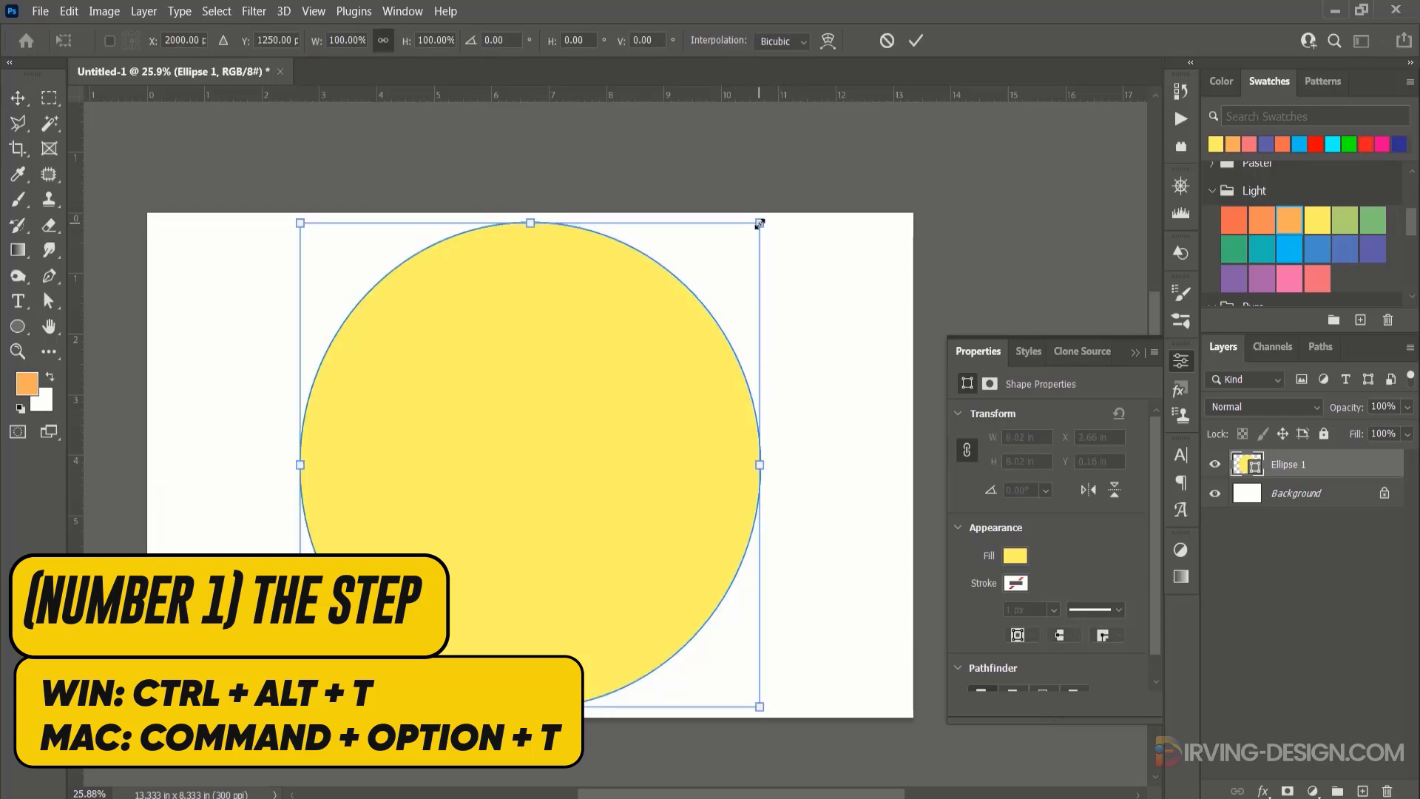
{"action": "left_click_drag", "start_coordinate": [760, 223], "coordinate": [733, 253]}
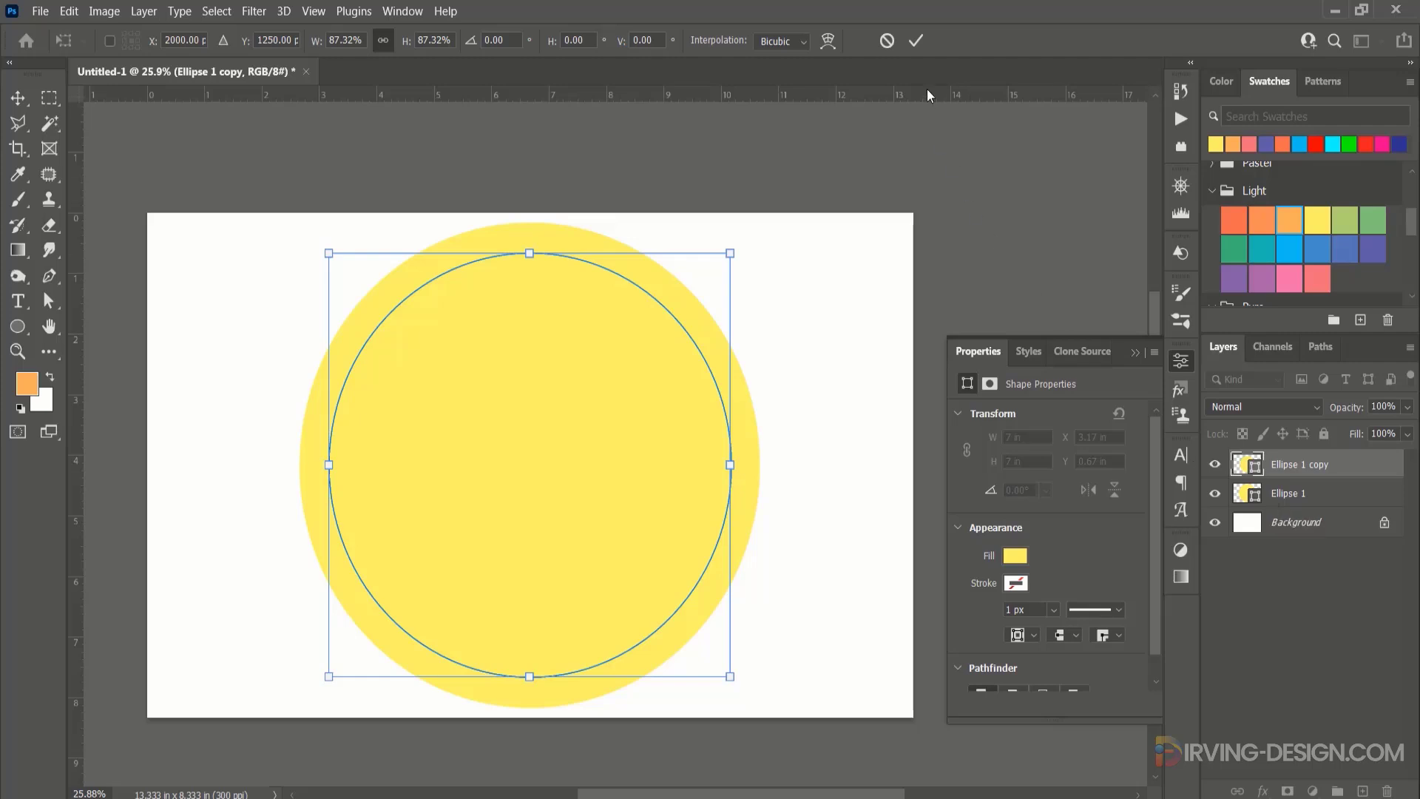
{"action": "left_click", "coordinate": [918, 41]}
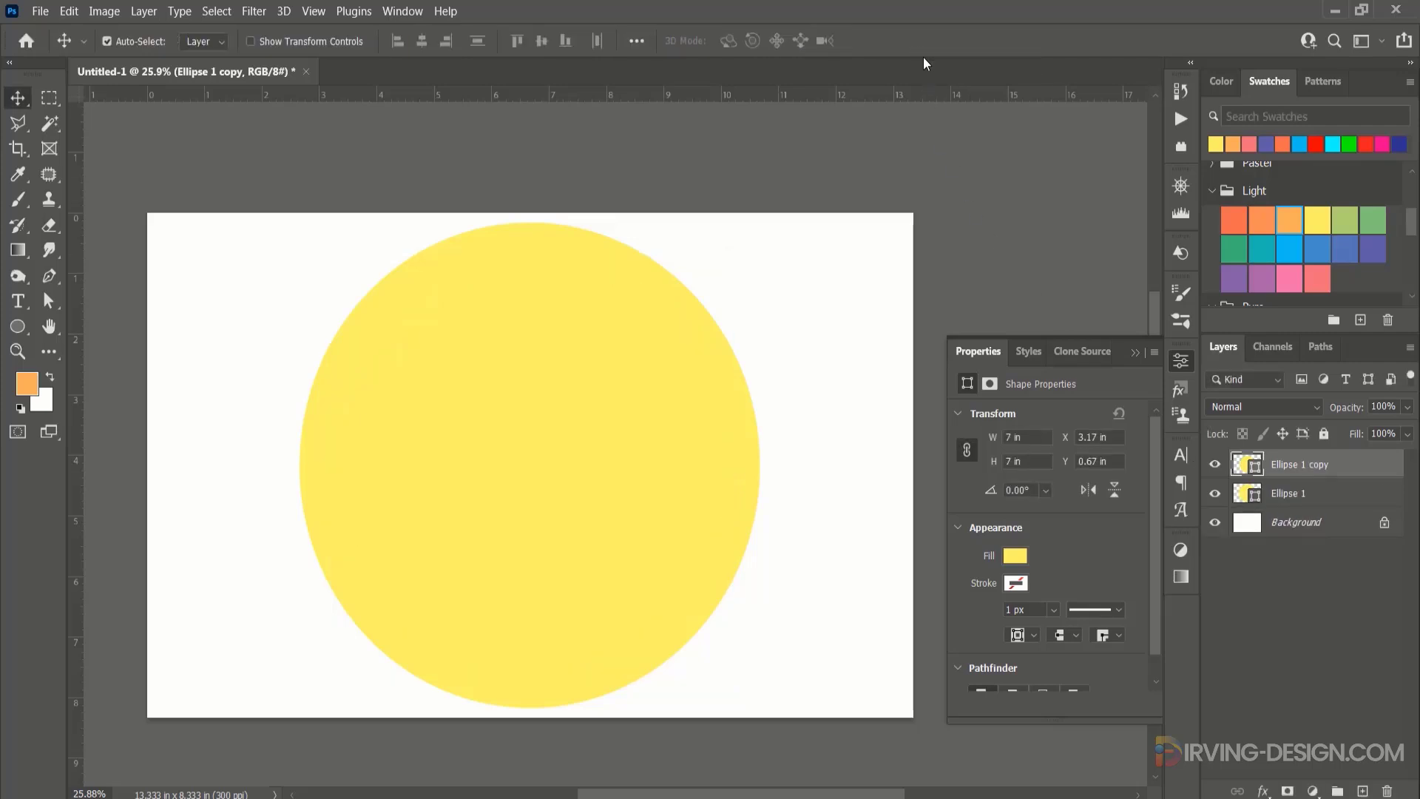
Fill the smaller duplicated circle with the light red-orange recently used colour.
{"action": "left_click", "coordinate": [1018, 556]}
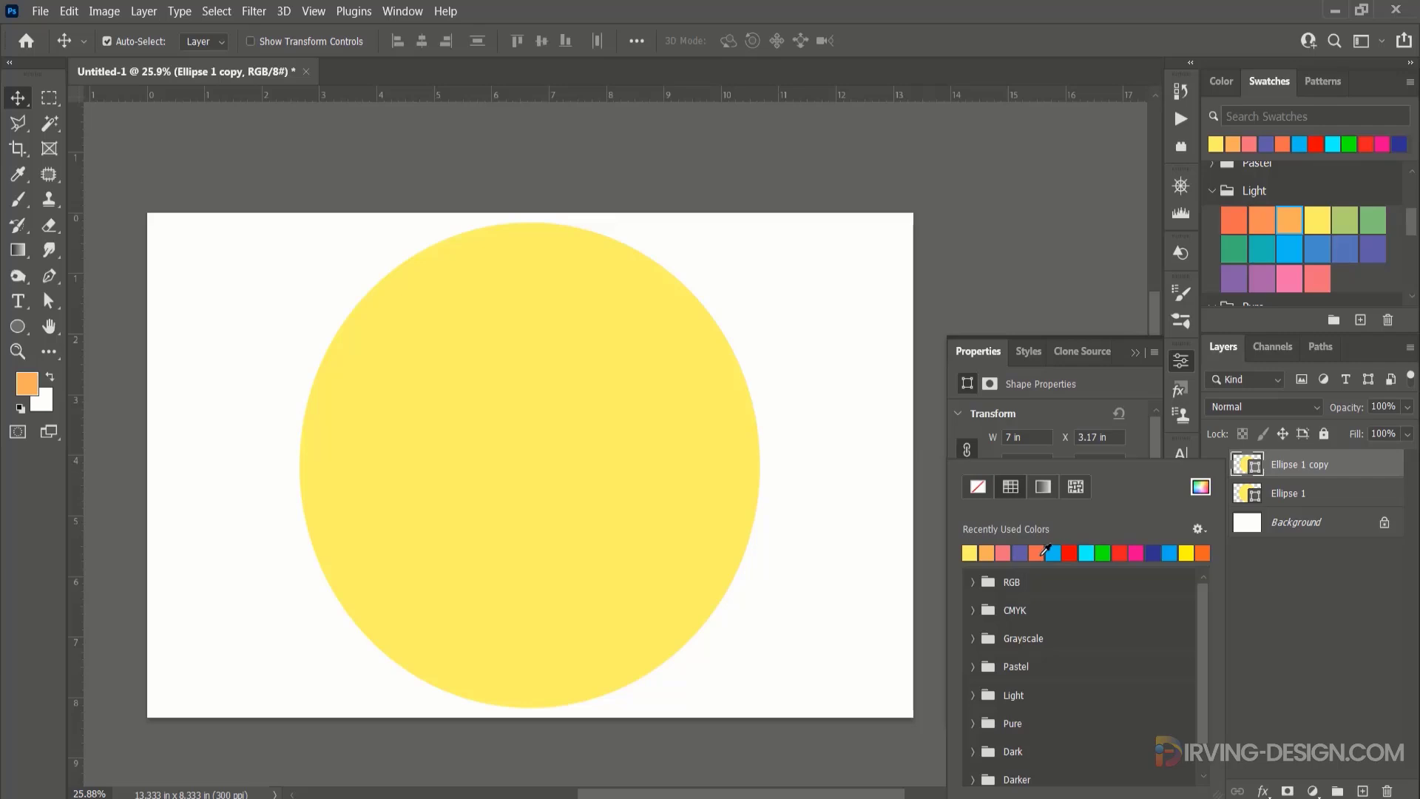
{"action": "left_click", "coordinate": [1038, 551]}
{"action": "left_click", "coordinate": [1350, 475]}
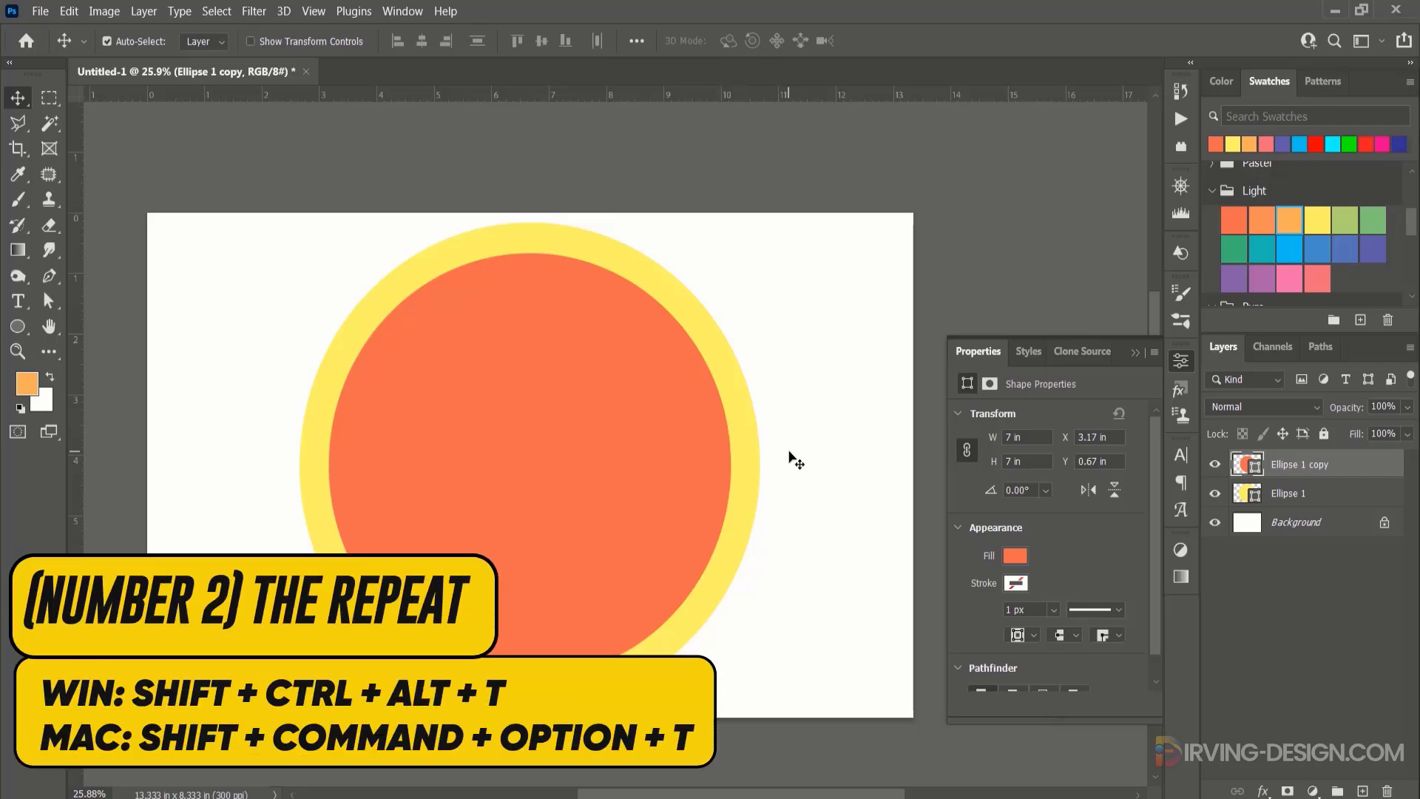
Repeat the duplicate-and-shrink transformation to add twelve more progressively smaller concentric circles, up to Ellipse 1 copy 13.
{"action": "key", "text": "ctrl"}
{"action": "key", "text": "ctrl+shift+alt+t"}
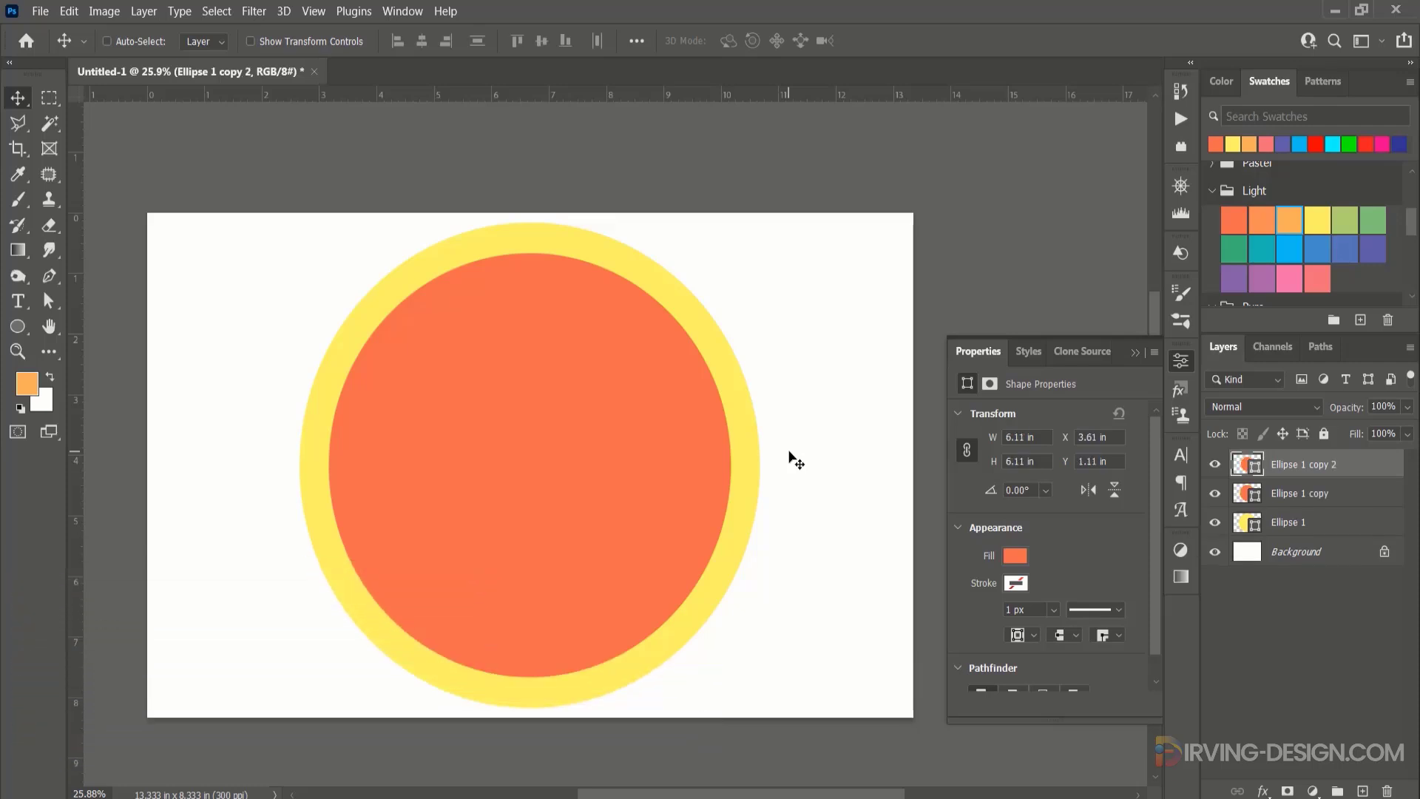
{"action": "key", "text": "ctrl+shift+alt+t"}
{"action": "key", "text": "ctrl+shift+alt+t"}
{"action": "key", "text": "ctrl+shift+alt+t"}
{"action": "key", "text": "ctrl+shift+alt+t"}
{"action": "key", "text": "ctrl+shift+alt+t"}
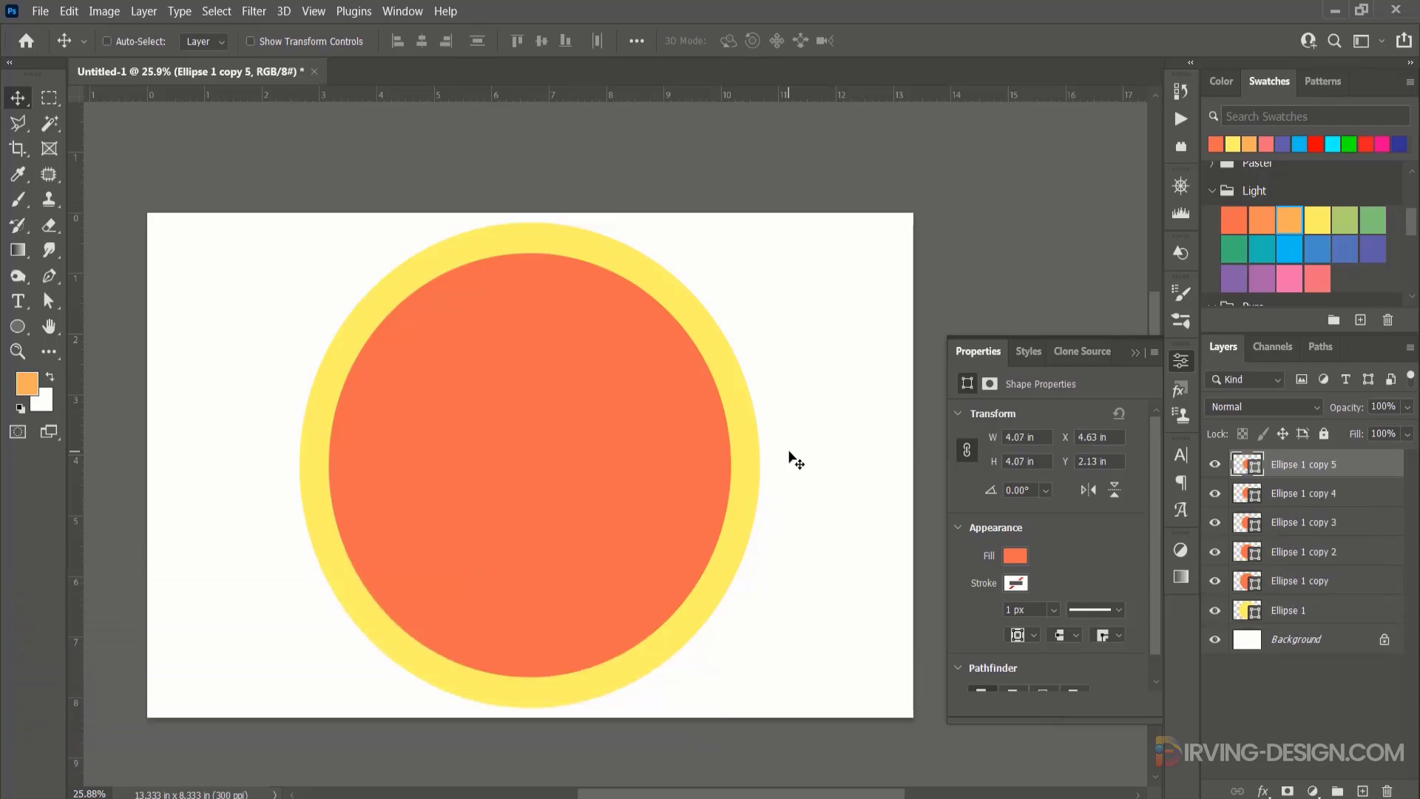
{"action": "key", "text": "ctrl+shift+alt+t"}
{"action": "key", "text": "ctrl+shift+alt+t"}
{"action": "key", "text": "ctrl+shift+alt+t"}
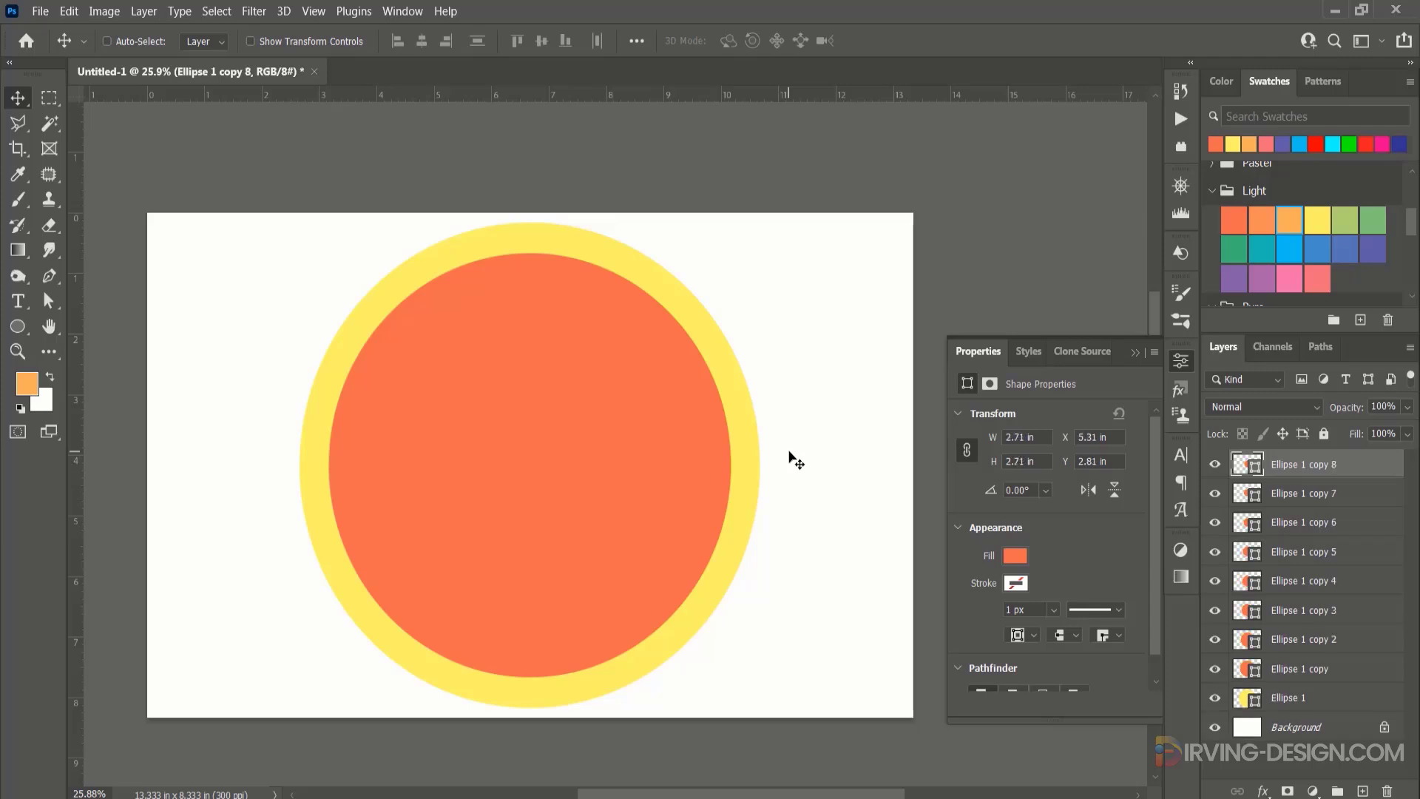
{"action": "key", "text": "ctrl+shift+alt+t"}
{"action": "key", "text": "ctrl+shift+alt+t"}
{"action": "key", "text": "ctrl+shift+alt+t"}
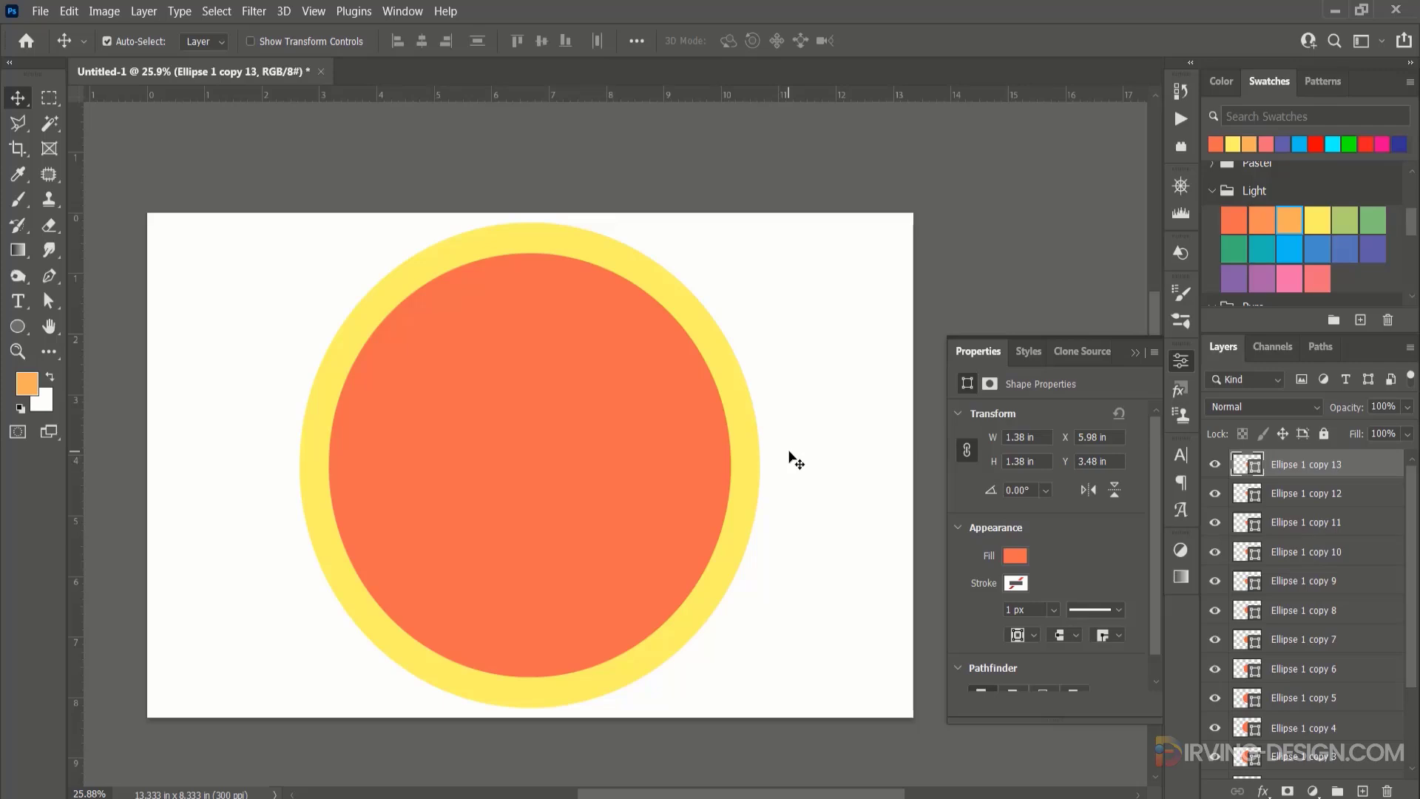
Recolour Ellipse 1 copy 2 bright light blue and Ellipse 1 copy 3 a darker blue from the Light swatches.
{"action": "scroll", "coordinate": [1353, 593], "scroll_direction": "down", "scroll_amount": 3}
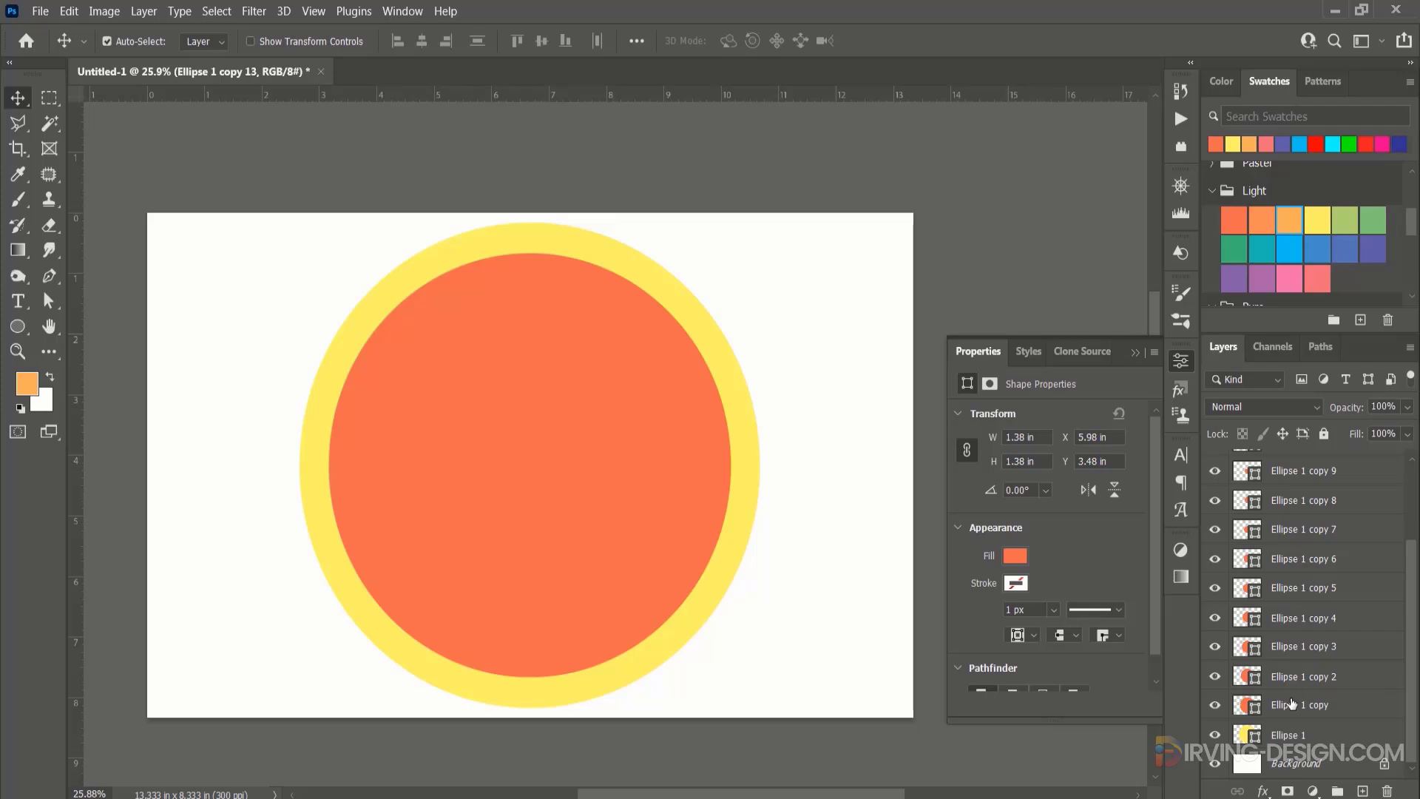
{"action": "left_click", "coordinate": [1316, 687], "text": "ctrl"}
{"action": "left_click", "coordinate": [1316, 682]}
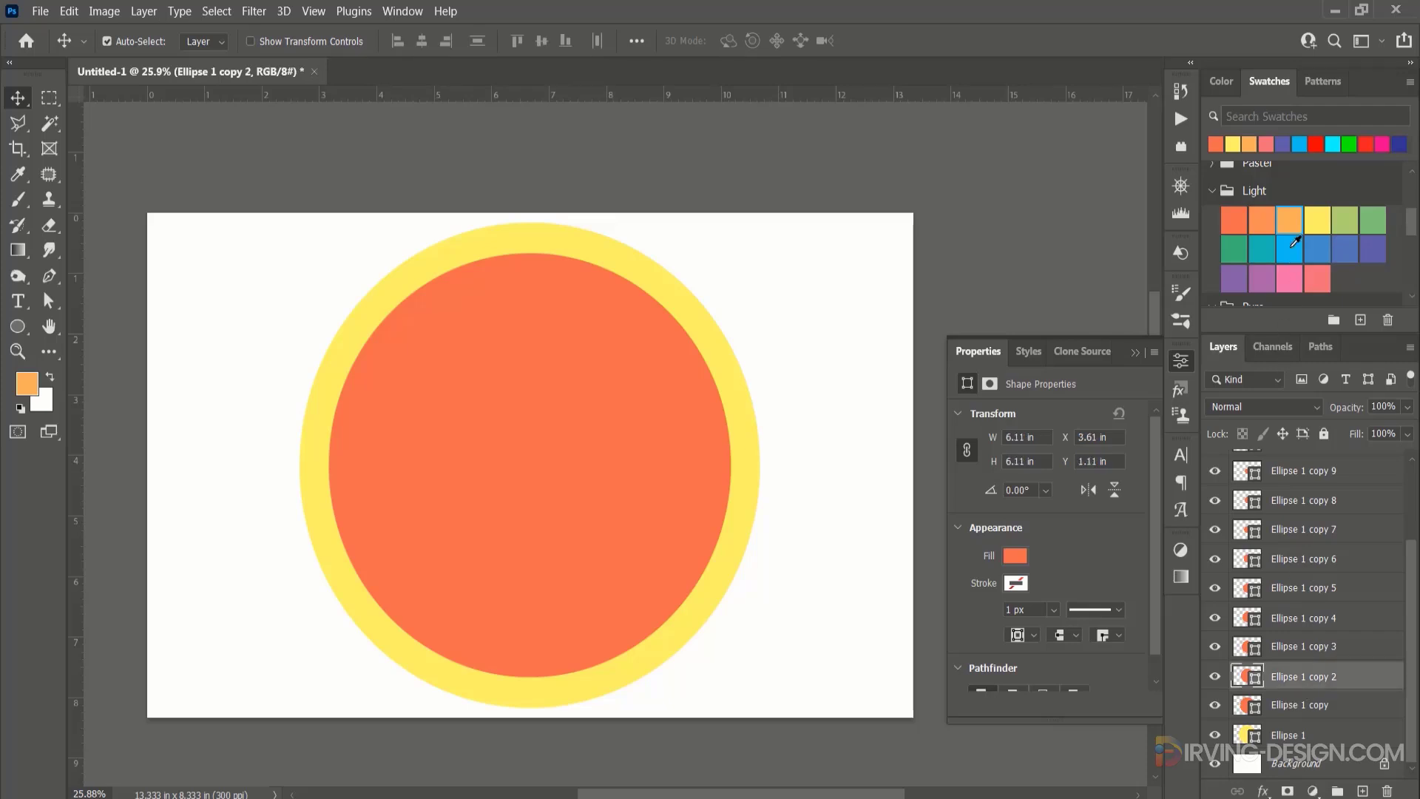
{"action": "left_click", "coordinate": [1291, 247]}
{"action": "left_click", "coordinate": [1316, 647]}
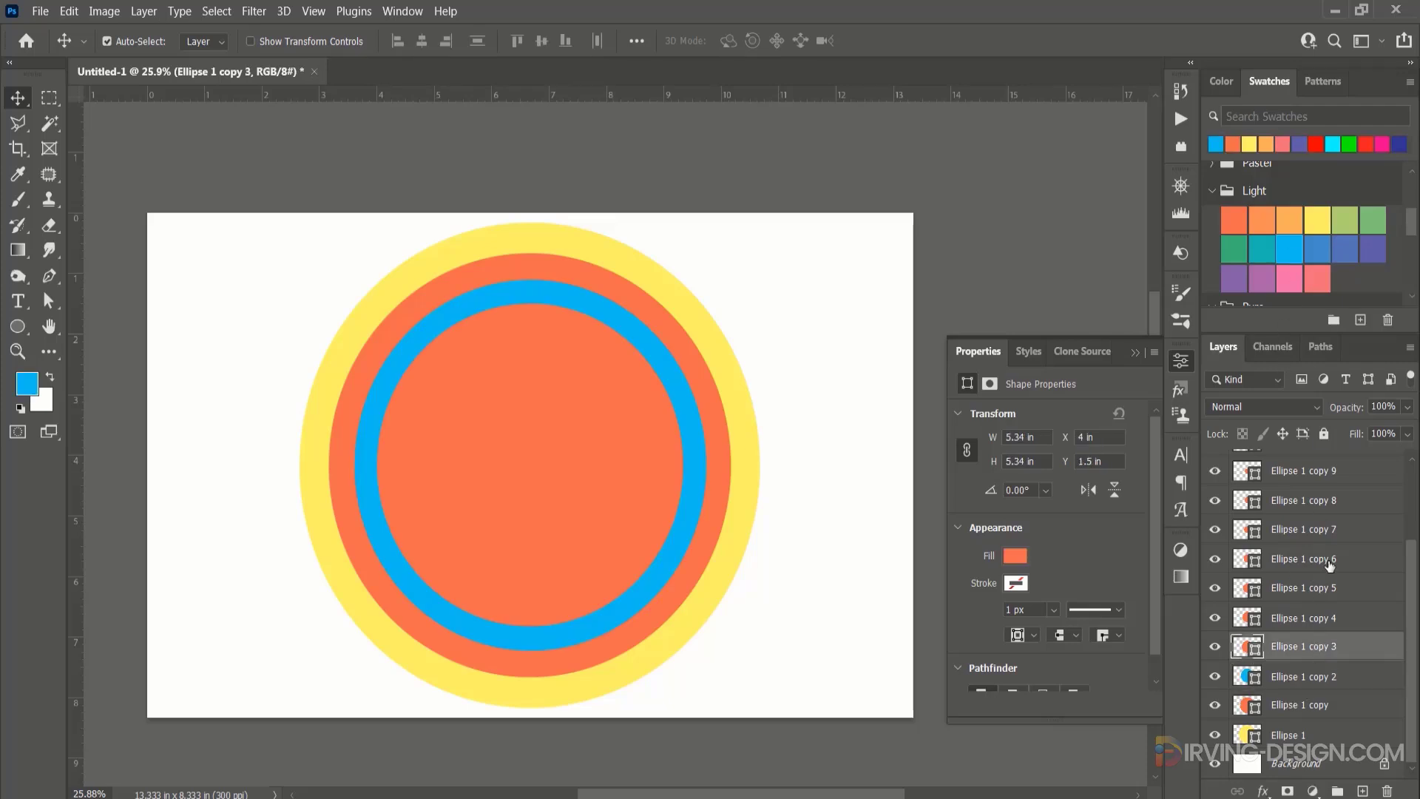
{"action": "left_click", "coordinate": [1348, 244]}
Recolour Ellipse 1 copy 4 teal and Ellipse 1 copy 5 light orange from the Light swatches.
{"action": "left_click", "coordinate": [1307, 613]}
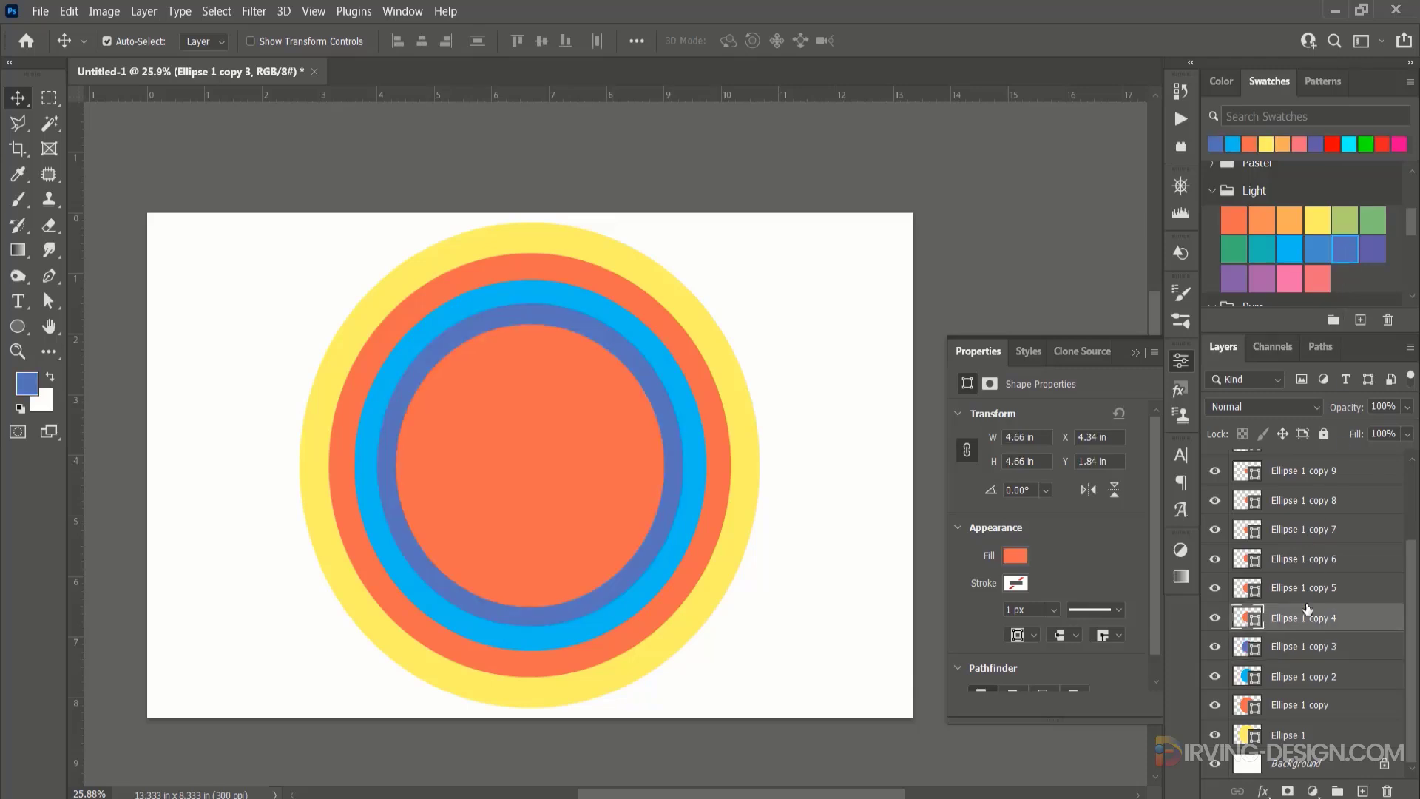
{"action": "left_click", "coordinate": [1266, 247]}
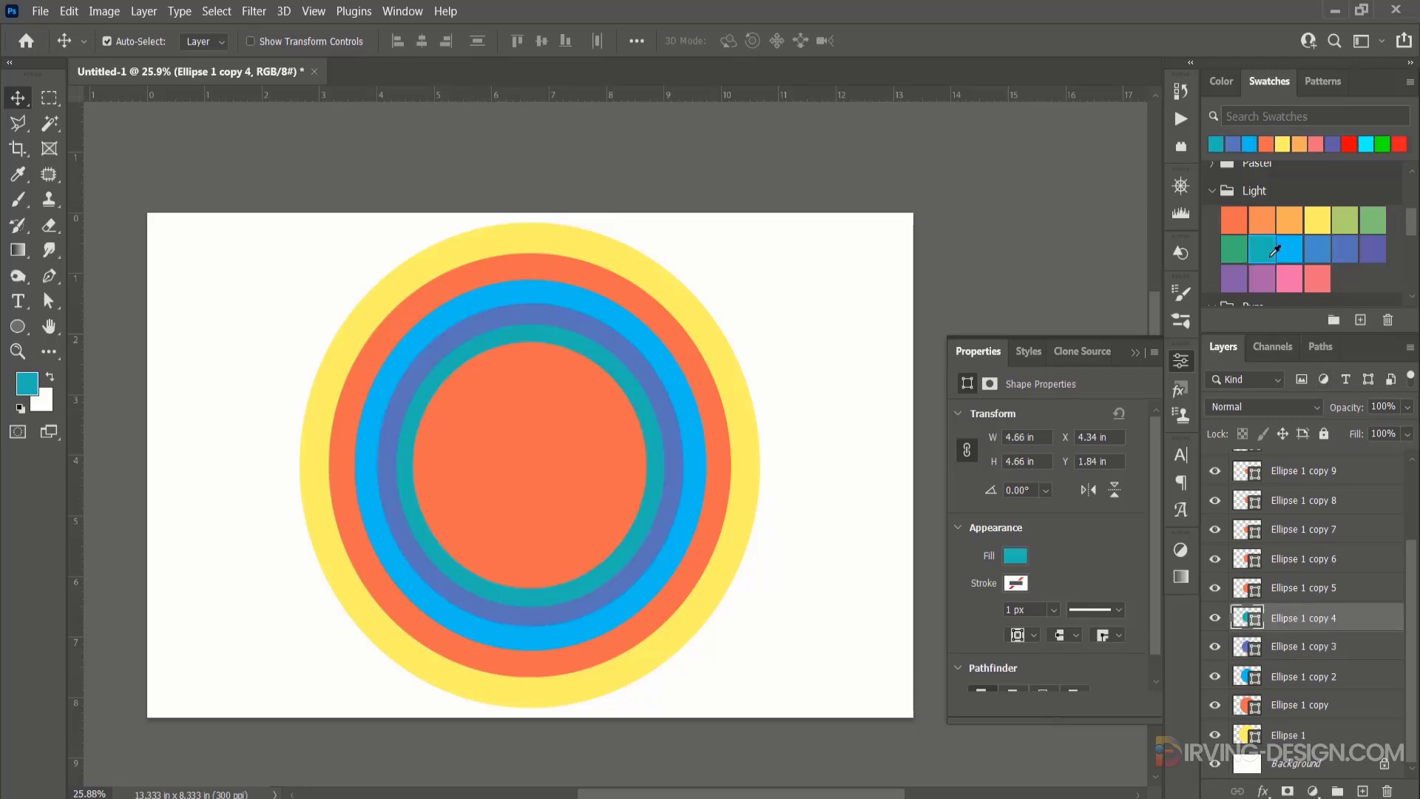
{"action": "left_click", "coordinate": [1306, 590]}
{"action": "left_click", "coordinate": [1233, 219]}
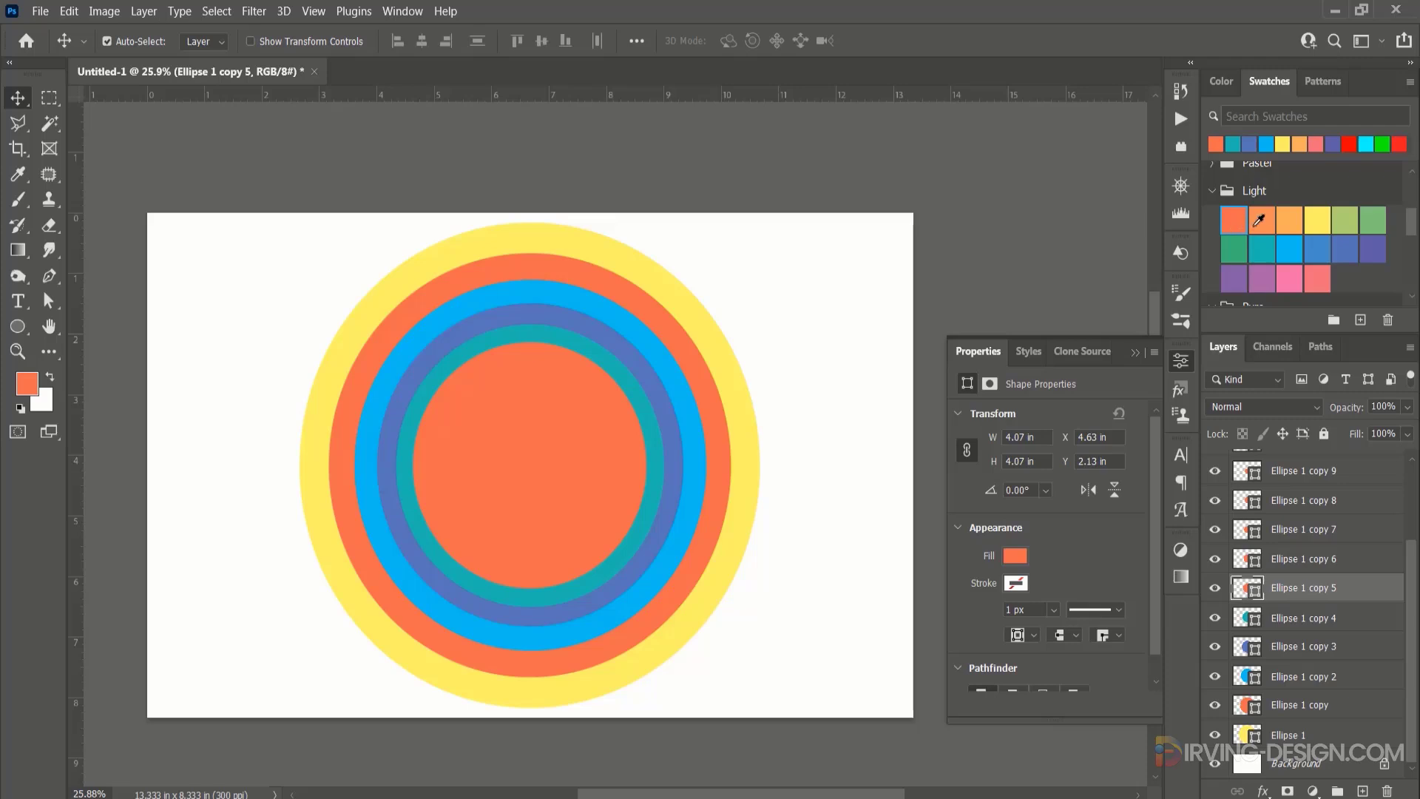
{"action": "left_click", "coordinate": [1259, 224]}
Recolour Ellipse 1 copy 6 salmon pink and Ellipse 1 copy 7 light purple from the Light swatches.
{"action": "left_click", "coordinate": [1294, 560]}
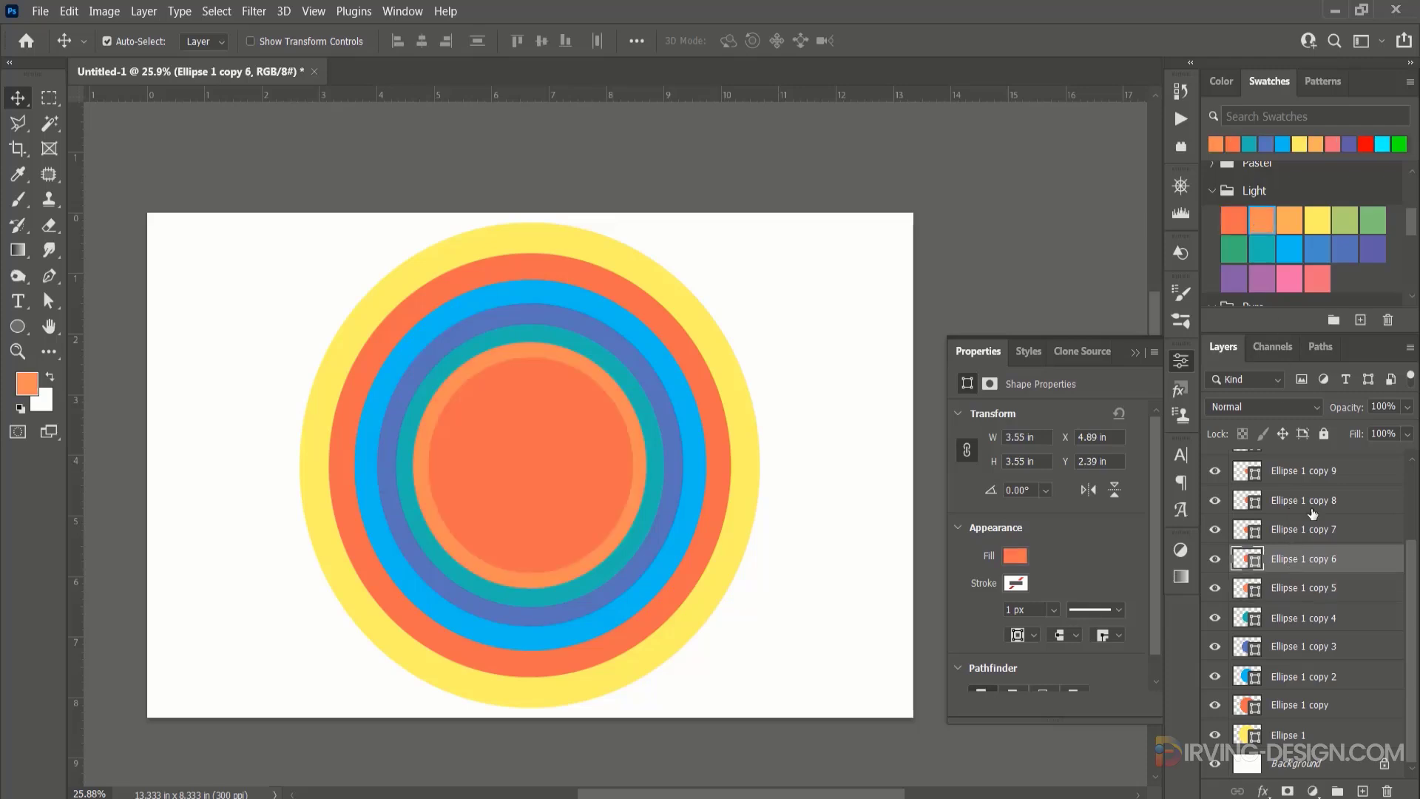
{"action": "left_click", "coordinate": [1320, 280]}
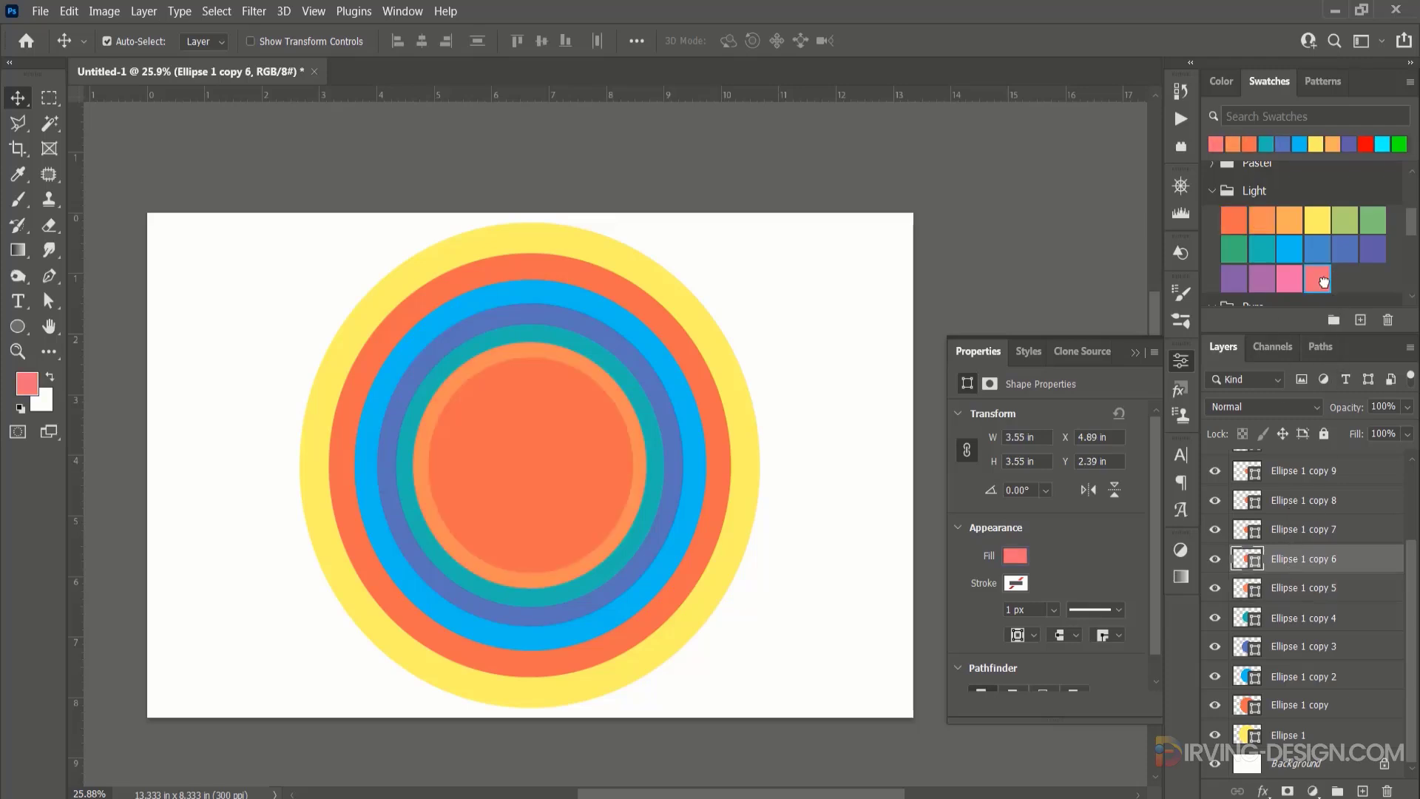
{"action": "left_click", "coordinate": [1324, 533]}
{"action": "left_click", "coordinate": [1262, 279]}
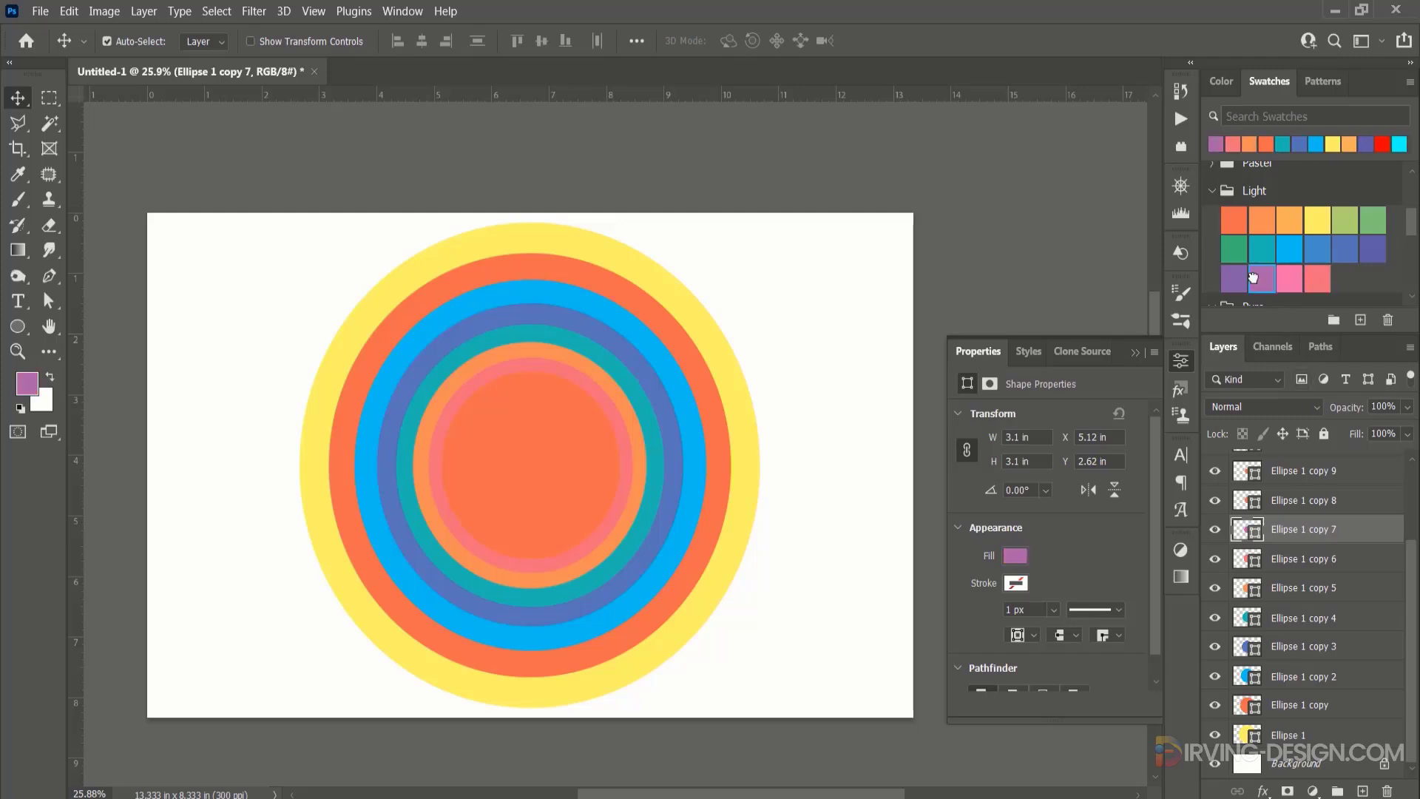
Recolour Ellipse 1 copy 8 medium green from the Light swatches and Ellipse 1 copy 9 bright red from the recent colours.
{"action": "left_click", "coordinate": [1277, 505]}
{"action": "scroll", "coordinate": [1287, 577], "scroll_direction": "up", "scroll_amount": 4}
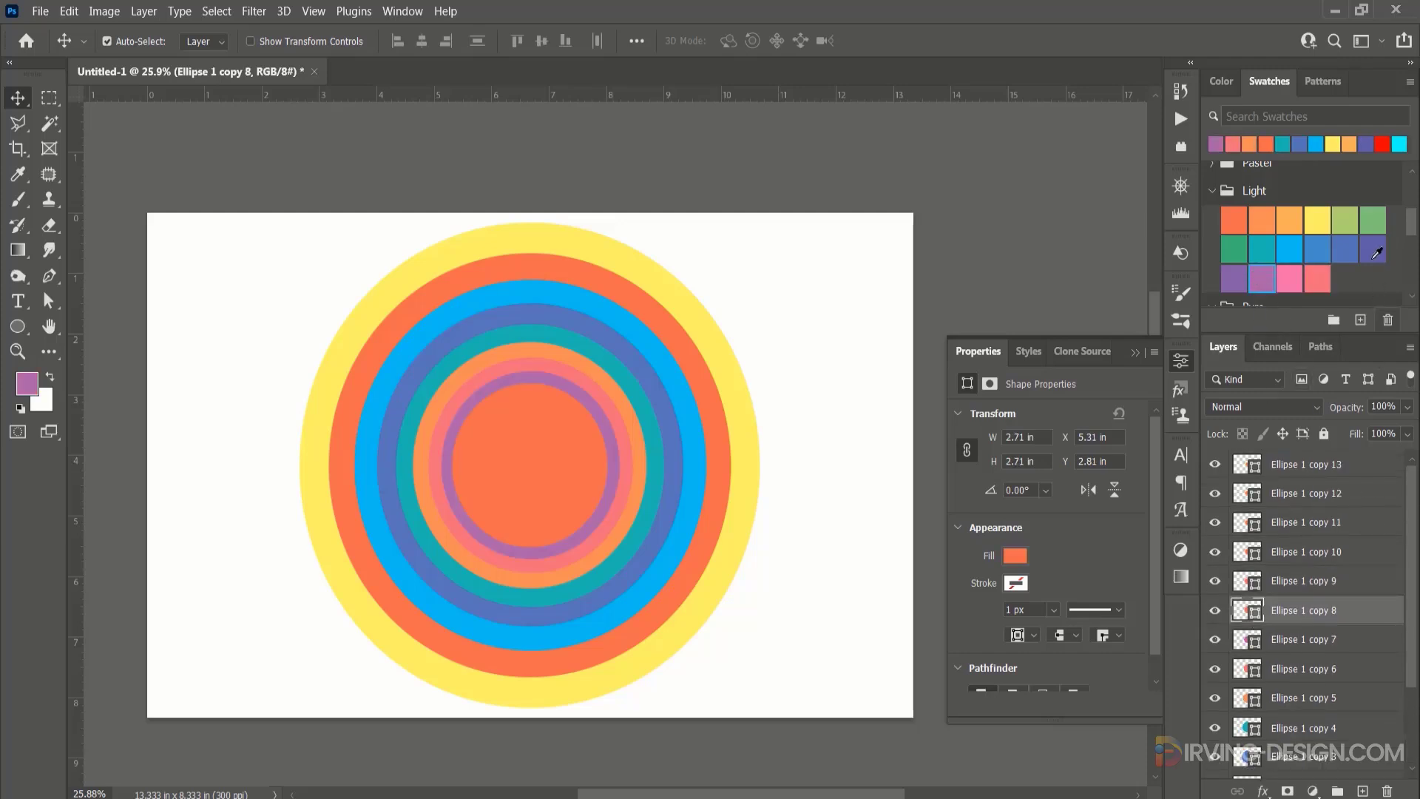
{"action": "left_click", "coordinate": [1373, 221]}
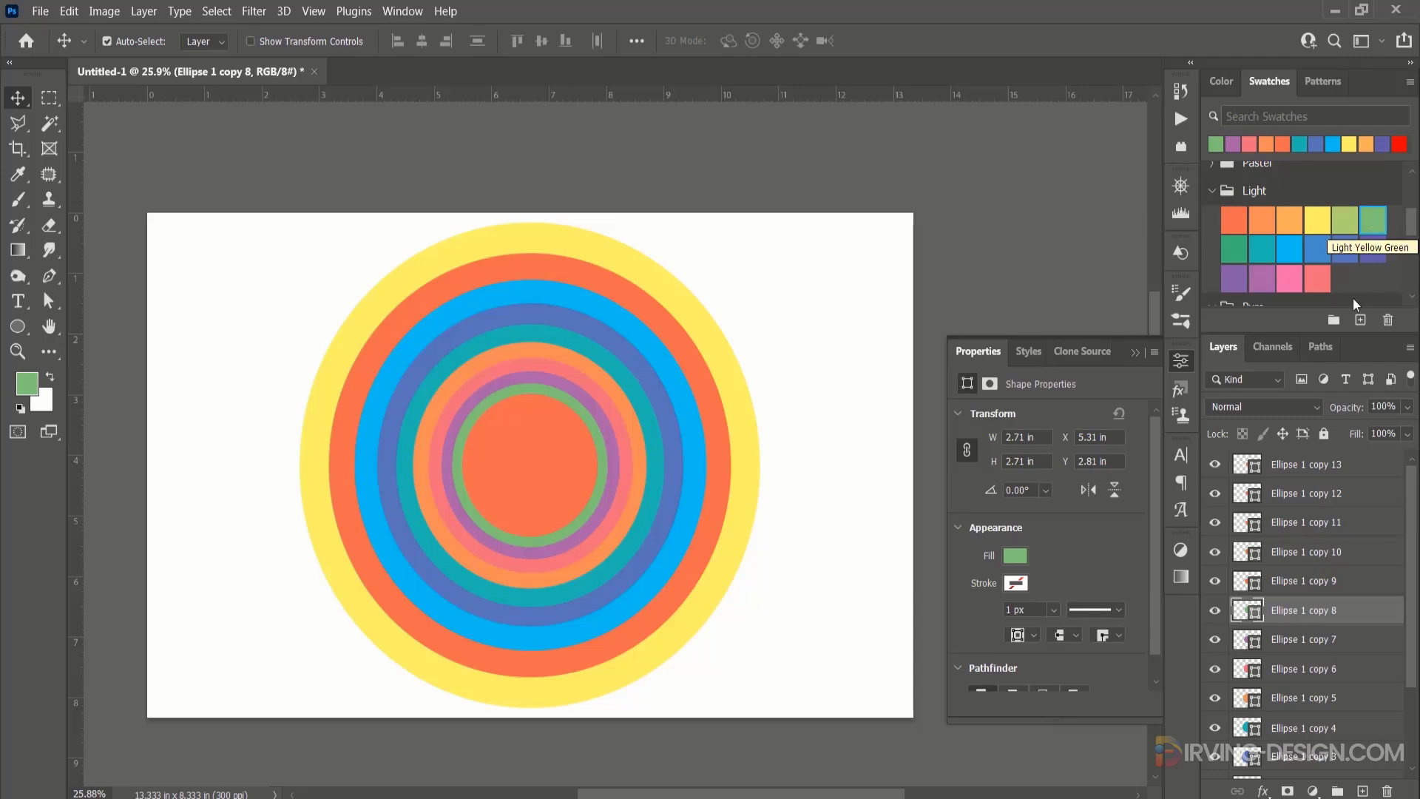
{"action": "left_click", "coordinate": [1320, 579]}
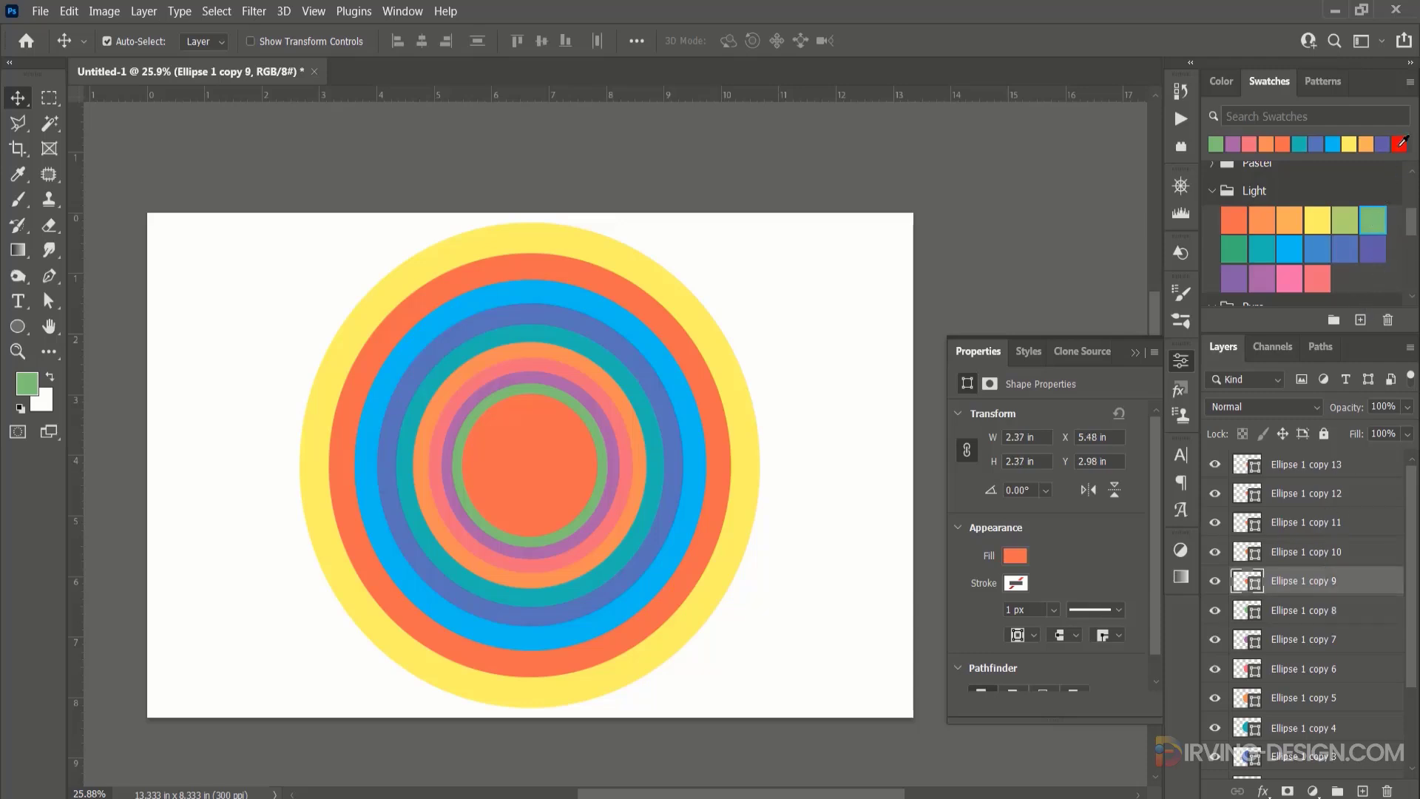
{"action": "left_click", "coordinate": [1400, 142]}
Recolour Ellipse 1 copy 10 light yellowish green, and copies 11 to 13 pastel orange, pastel blue and pastel green.
{"action": "left_click", "coordinate": [1310, 551]}
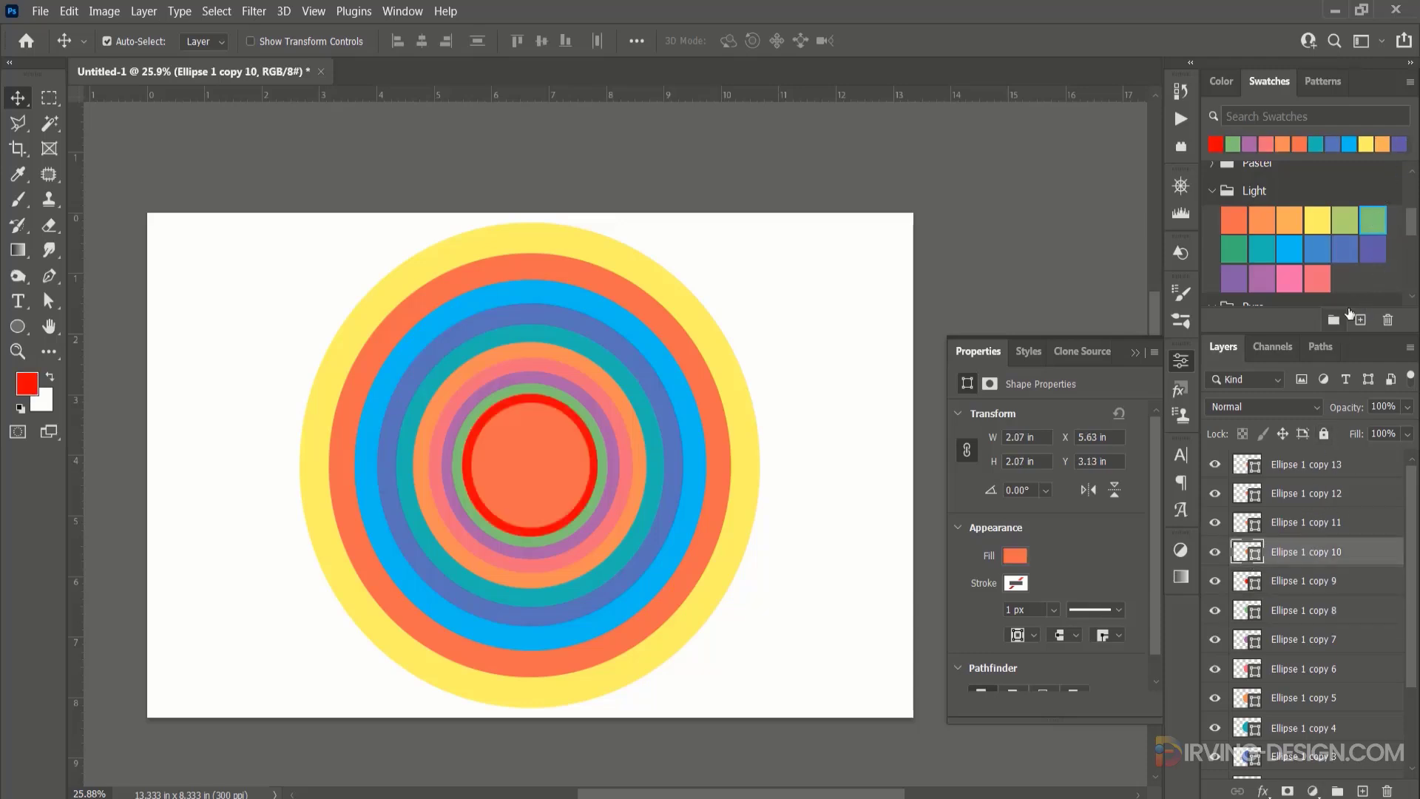
{"action": "left_click", "coordinate": [1347, 221]}
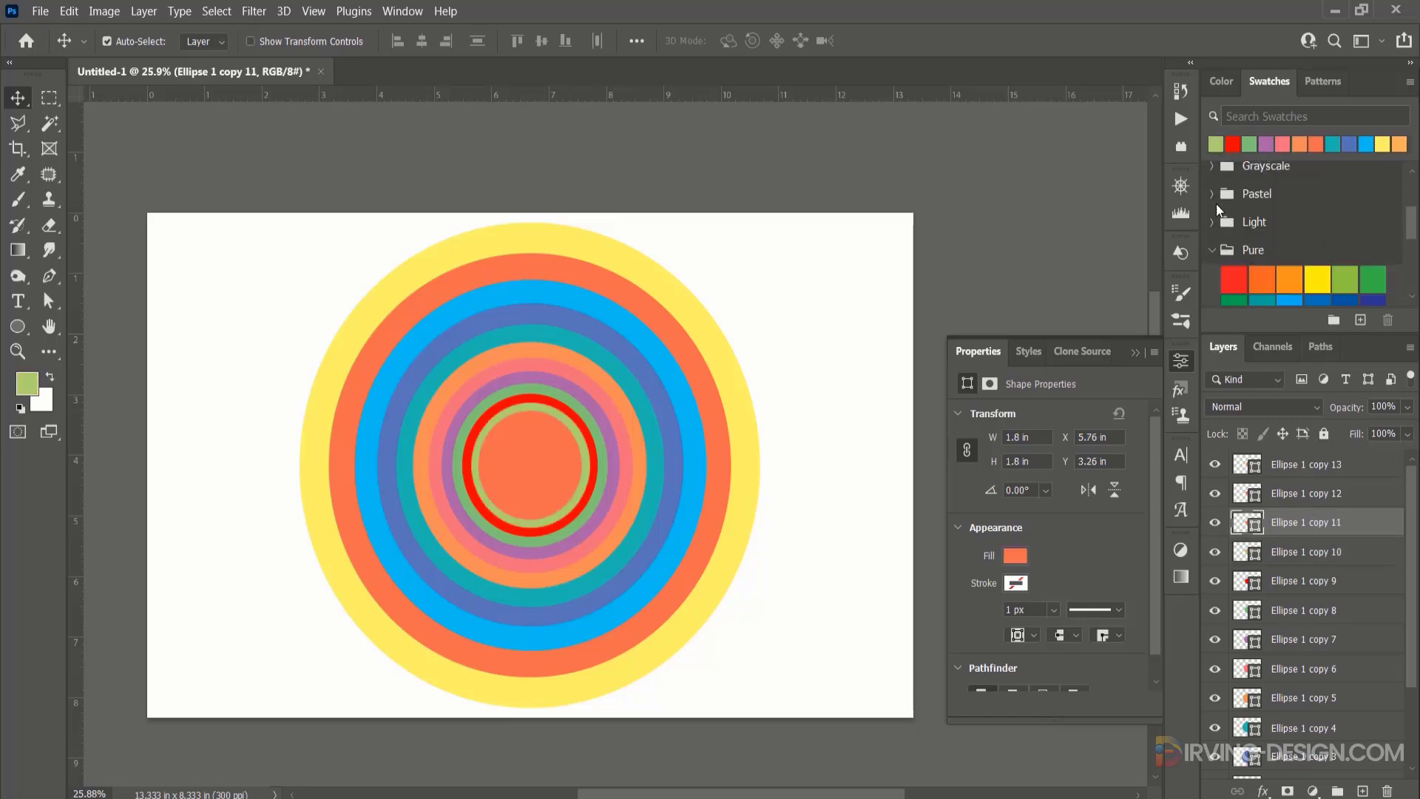
{"action": "left_click", "coordinate": [1318, 466]}
{"action": "left_click", "coordinate": [1345, 221]}
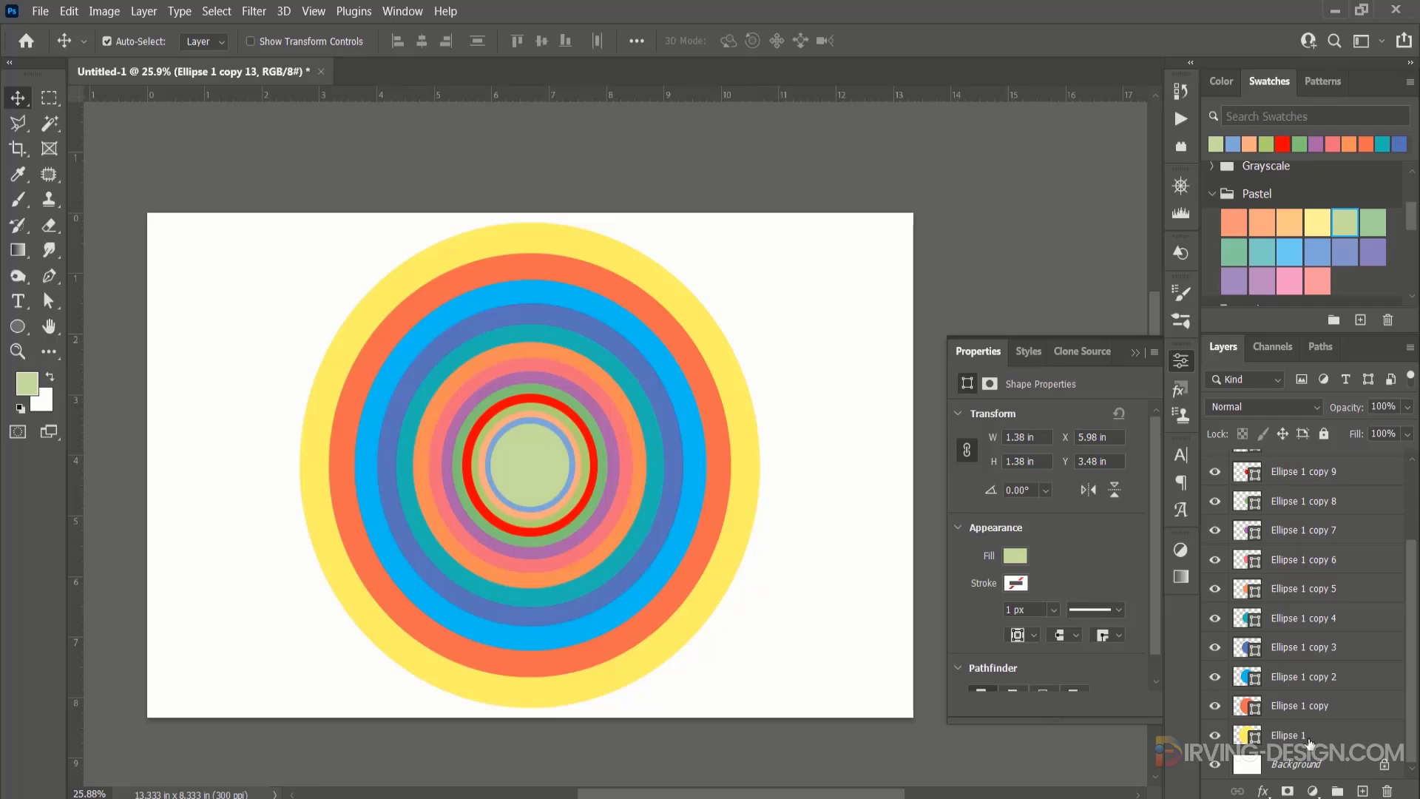
Open the layer style settings of the Ellipse 1 layer and enable an Inner Shadow effect.
{"action": "left_click", "coordinate": [1334, 735]}
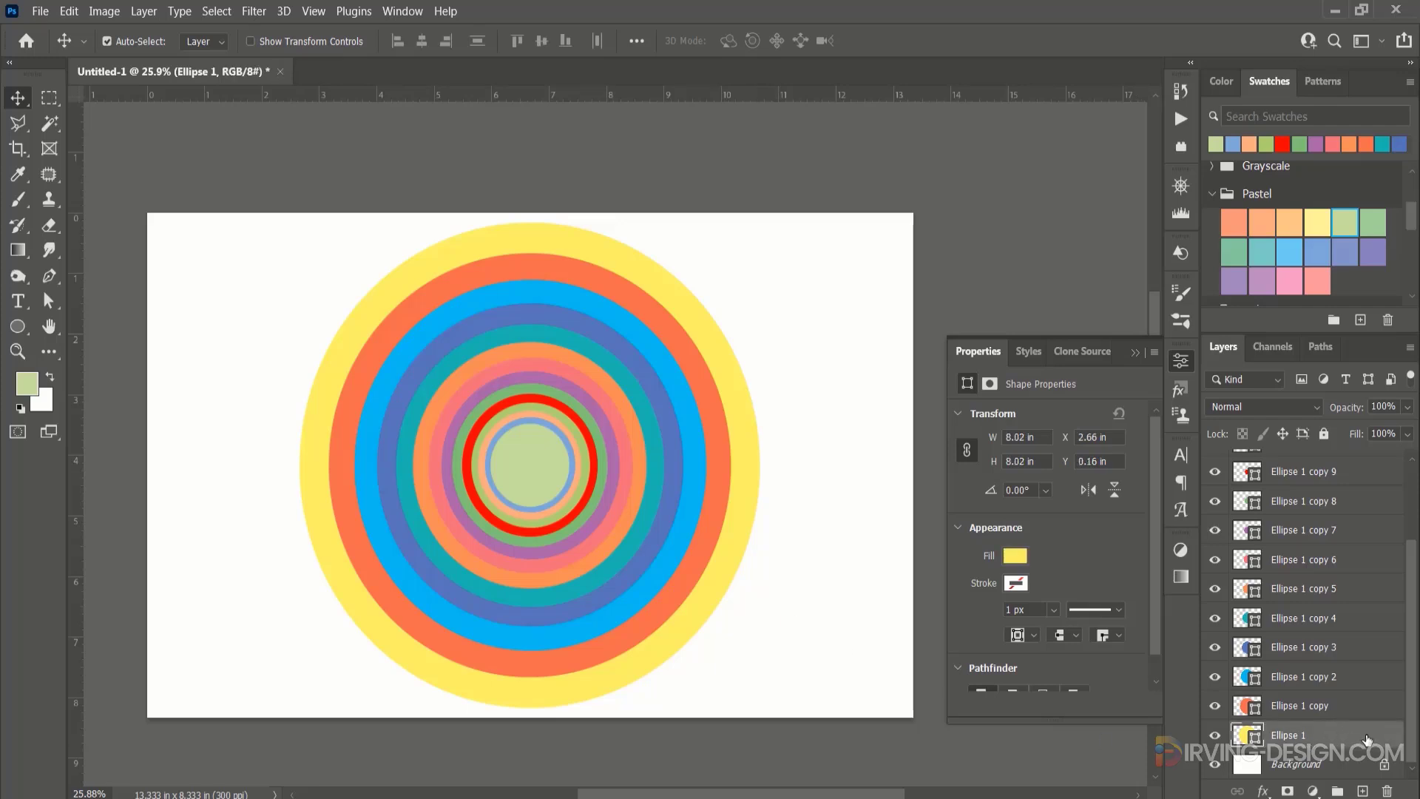
{"action": "double_click", "coordinate": [1363, 740]}
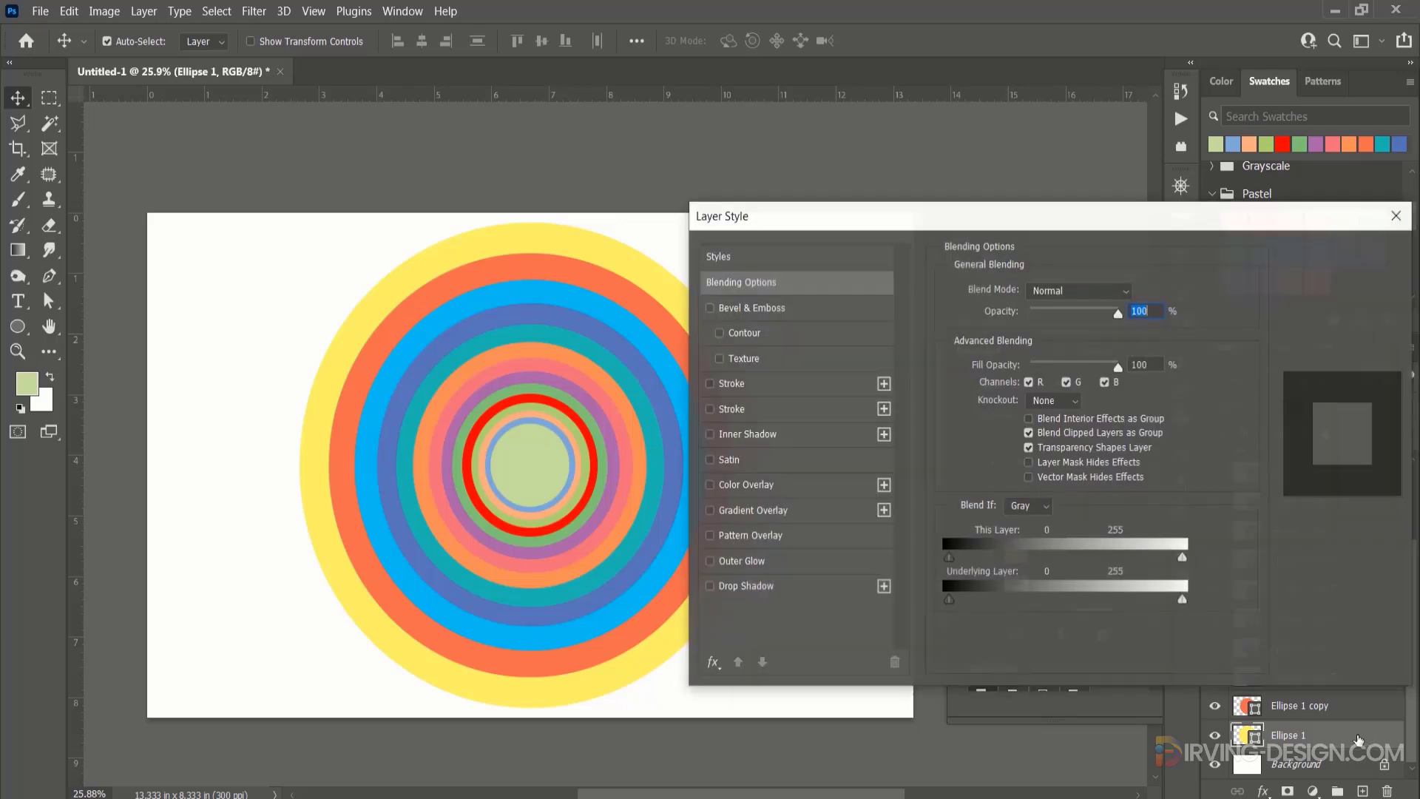
{"action": "left_click_drag", "start_coordinate": [929, 224], "coordinate": [985, 171]}
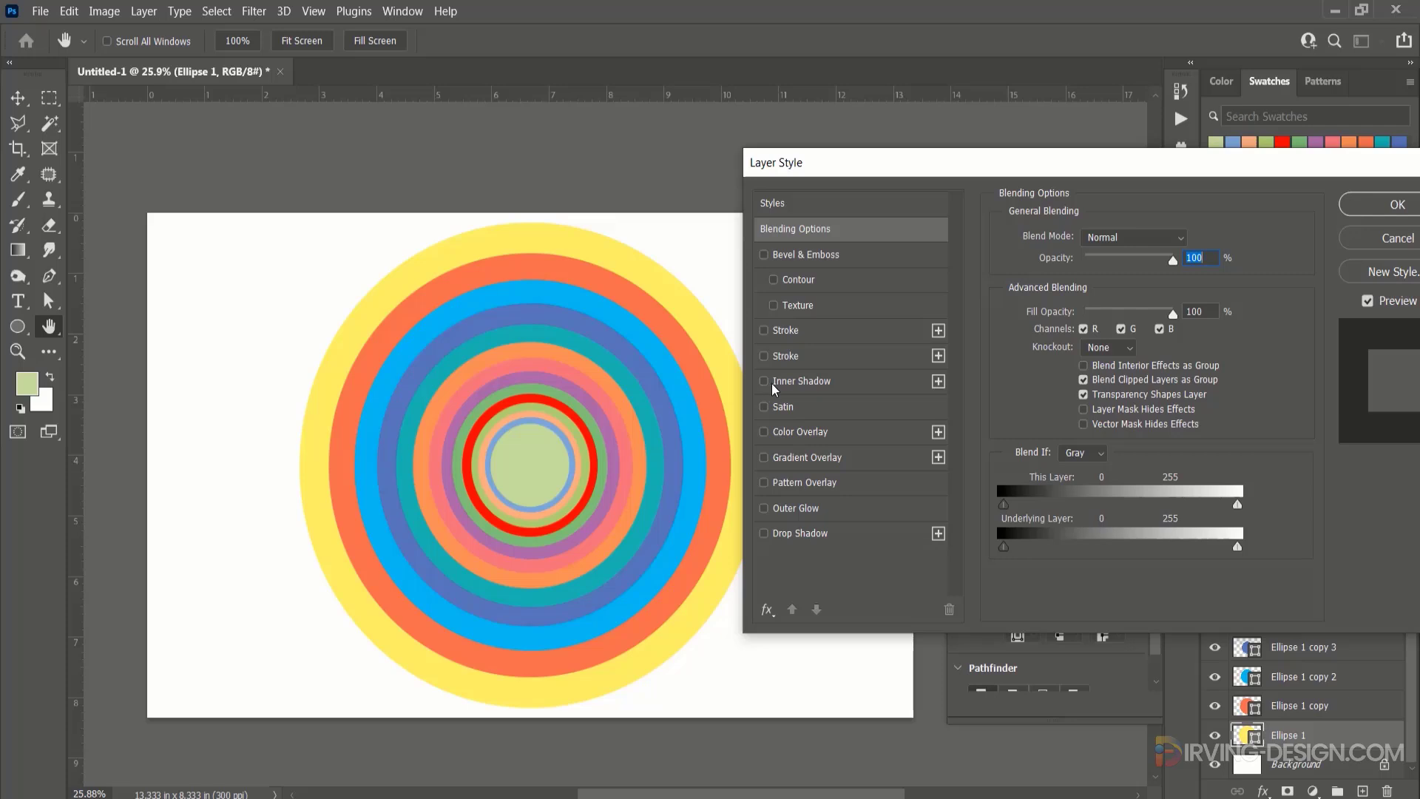
{"action": "left_click_drag", "start_coordinate": [874, 171], "coordinate": [926, 169]}
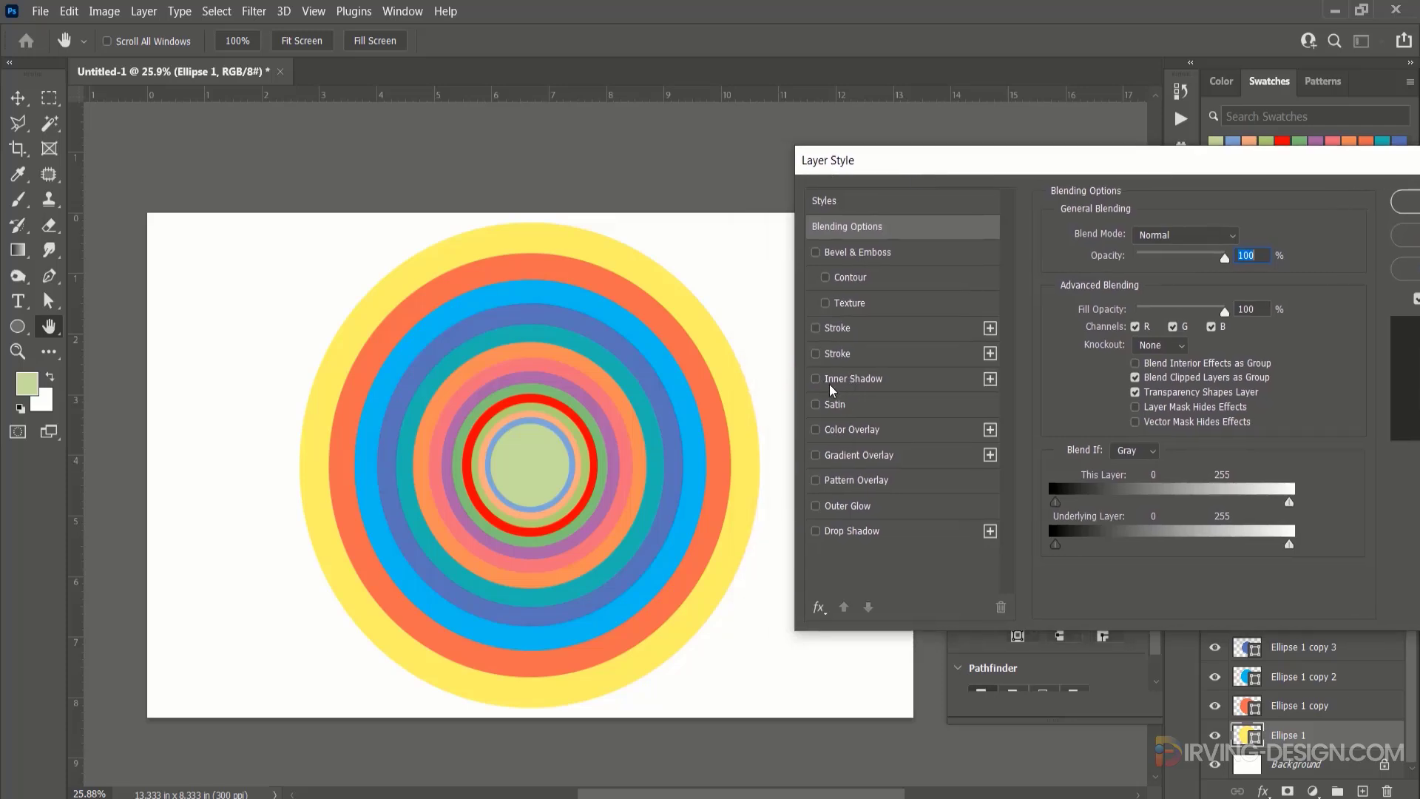
{"action": "left_click", "coordinate": [867, 381]}
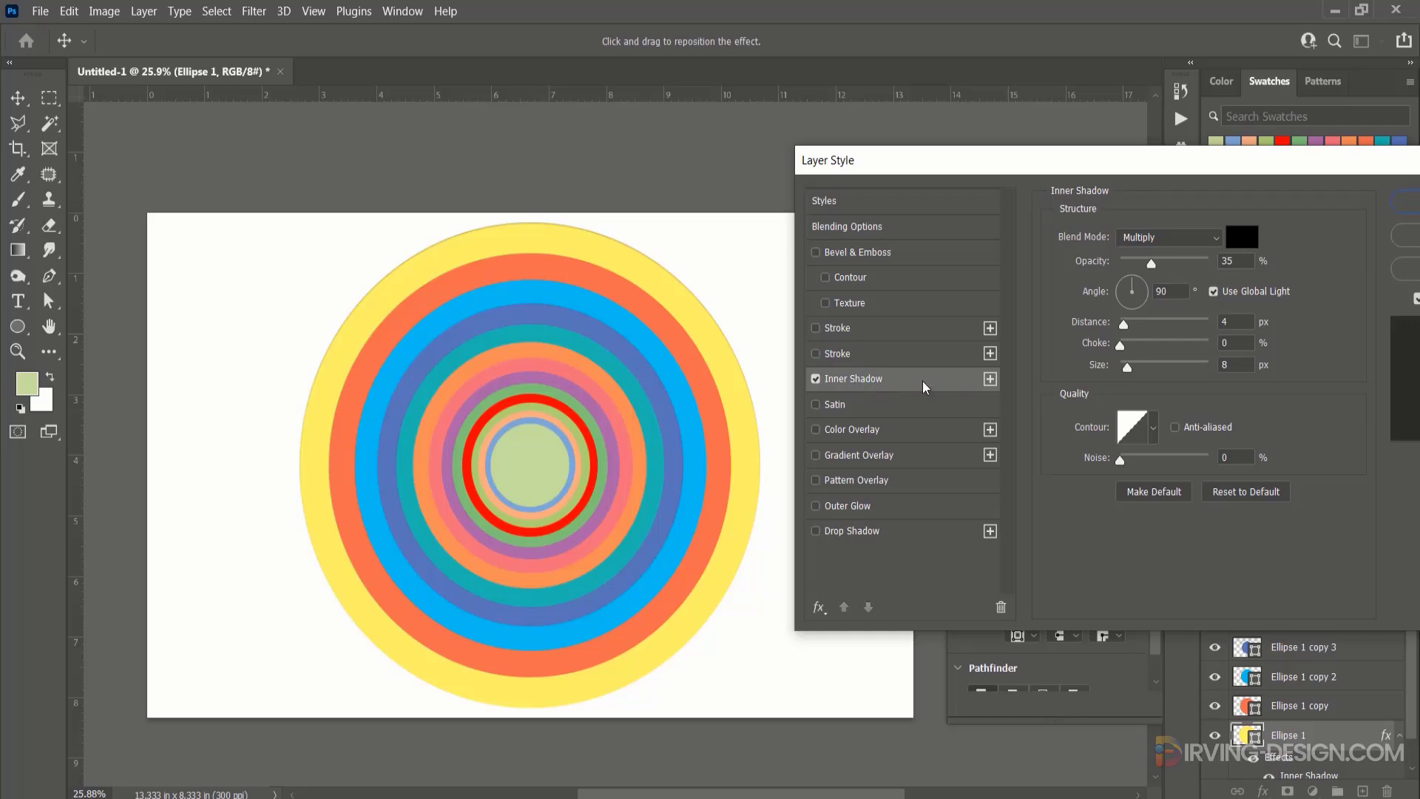
Set the inner shadow to Normal blending with 58% opacity, 32 px distance, 30% choke and 49 px size.
{"action": "left_click_drag", "start_coordinate": [1151, 264], "coordinate": [1171, 263]}
{"action": "left_click", "coordinate": [1191, 238]}
{"action": "left_click", "coordinate": [1187, 256]}
{"action": "mouse_move", "coordinate": [1126, 329]}
{"action": "left_mouse_down"}
{"action": "mouse_move", "coordinate": [1145, 324]}
{"action": "mouse_move", "coordinate": [1126, 347]}
{"action": "mouse_move", "coordinate": [1142, 372]}
{"action": "mouse_move", "coordinate": [1160, 322]}
{"action": "mouse_move", "coordinate": [1134, 349]}
{"action": "mouse_move", "coordinate": [1152, 326]}
{"action": "left_mouse_up"}
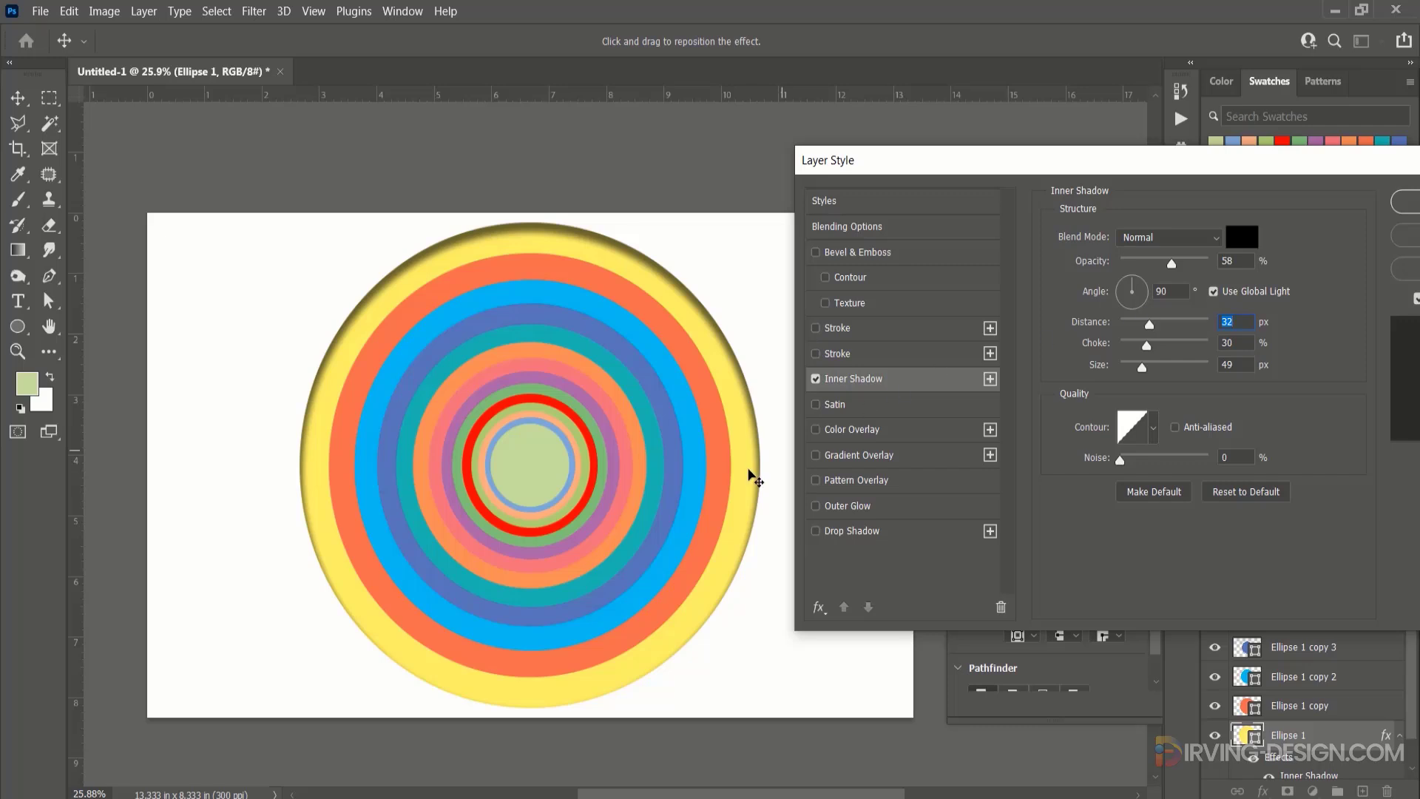
Refine Ellipse 1's inner shadow to a 103° angle, 73% opacity, 20 px distance and 21% choke, and apply it.
{"action": "left_click_drag", "start_coordinate": [751, 476], "coordinate": [752, 475]}
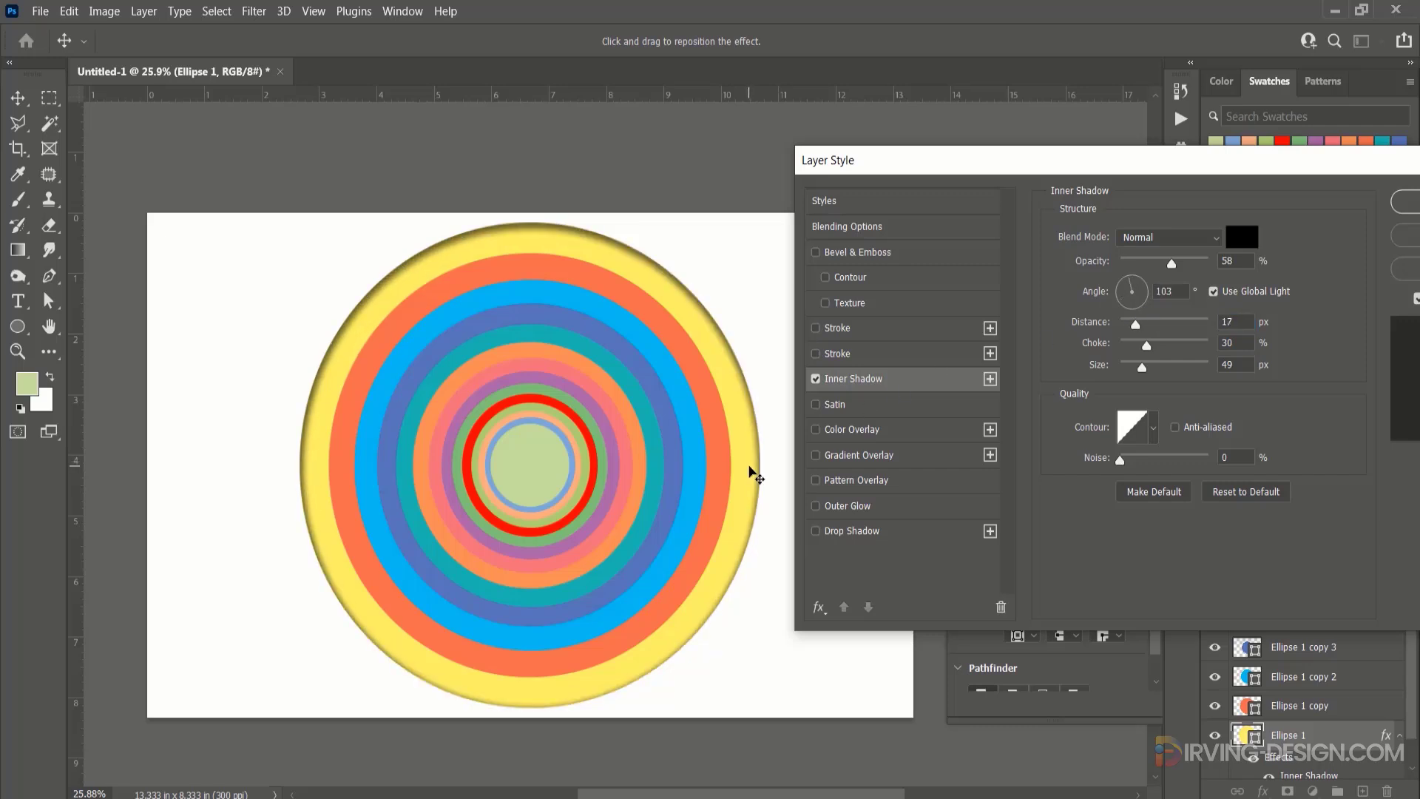
{"action": "left_click_drag", "start_coordinate": [1147, 344], "coordinate": [1141, 345]}
{"action": "mouse_move", "coordinate": [1171, 264]}
{"action": "left_mouse_down"}
{"action": "mouse_move", "coordinate": [1202, 268]}
{"action": "mouse_move", "coordinate": [1190, 266]}
{"action": "left_mouse_up"}
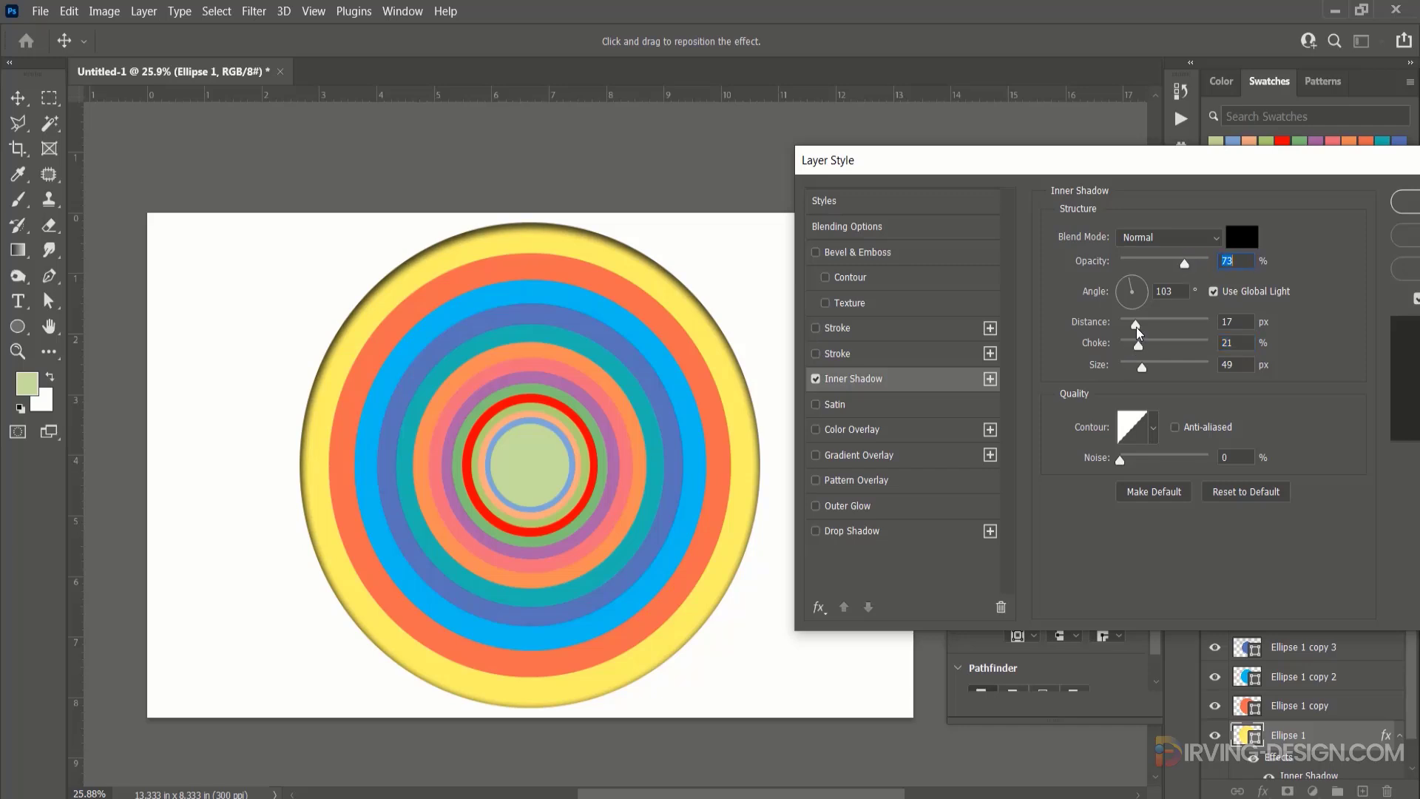
{"action": "left_click_drag", "start_coordinate": [1136, 327], "coordinate": [1139, 325]}
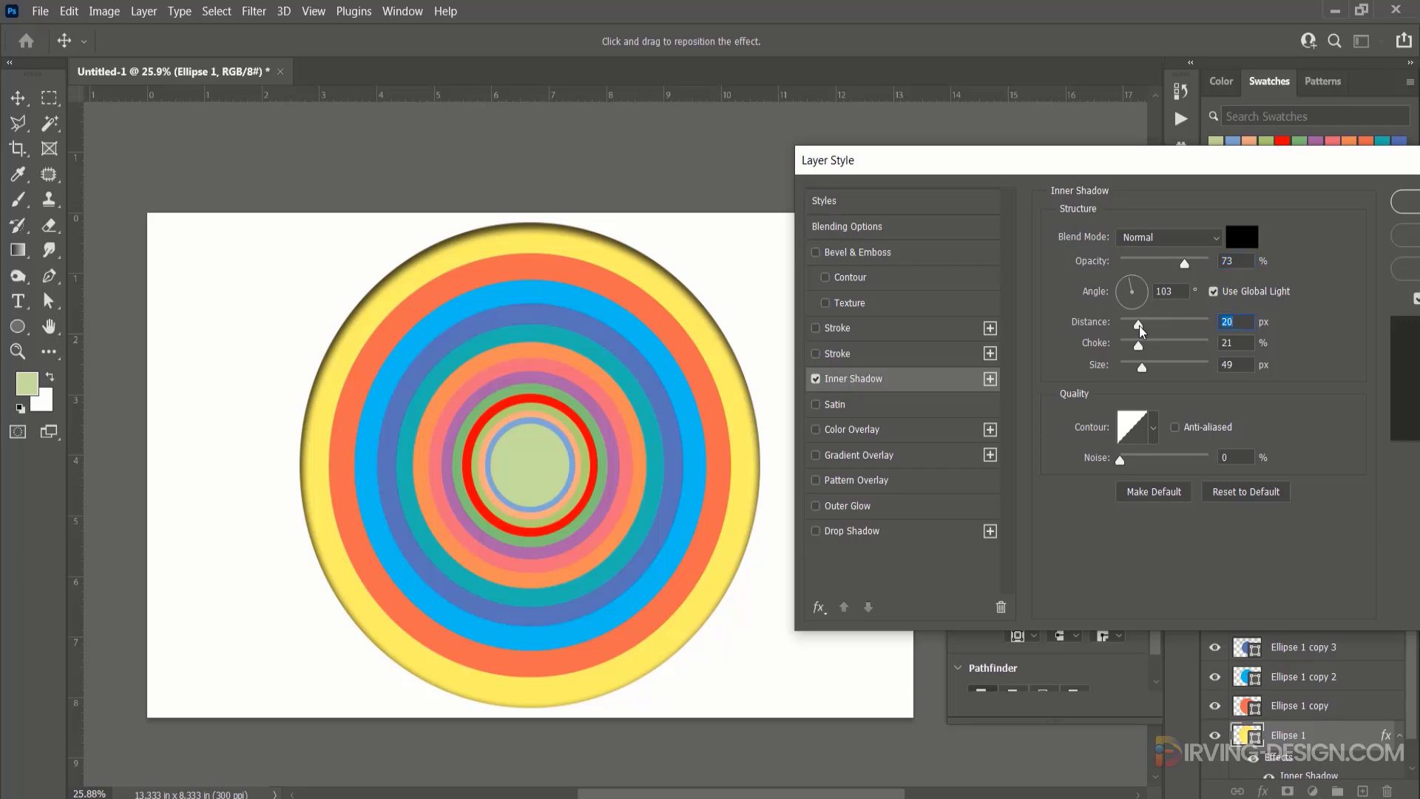
{"action": "left_click_drag", "start_coordinate": [1328, 165], "coordinate": [1221, 162]}
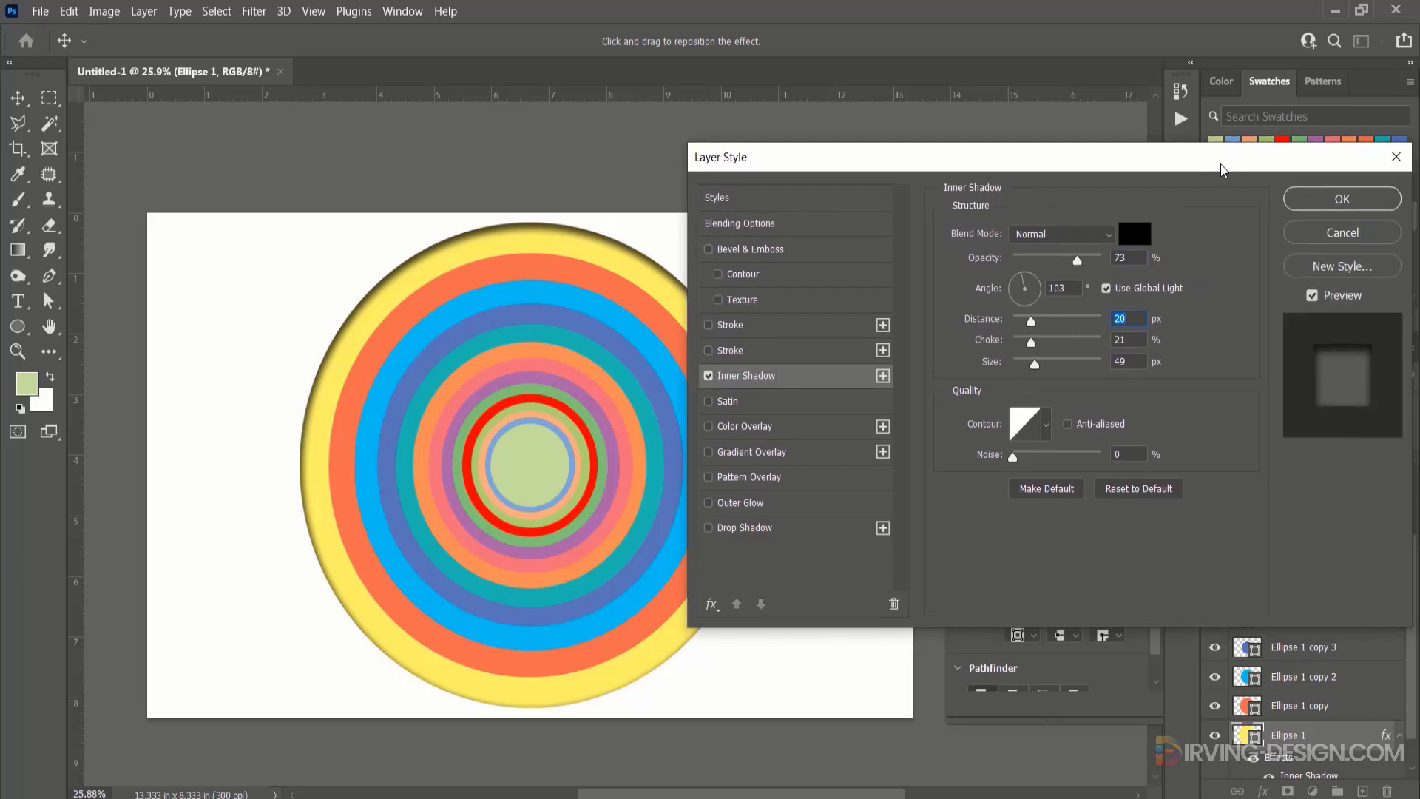
{"action": "left_click", "coordinate": [1340, 209]}
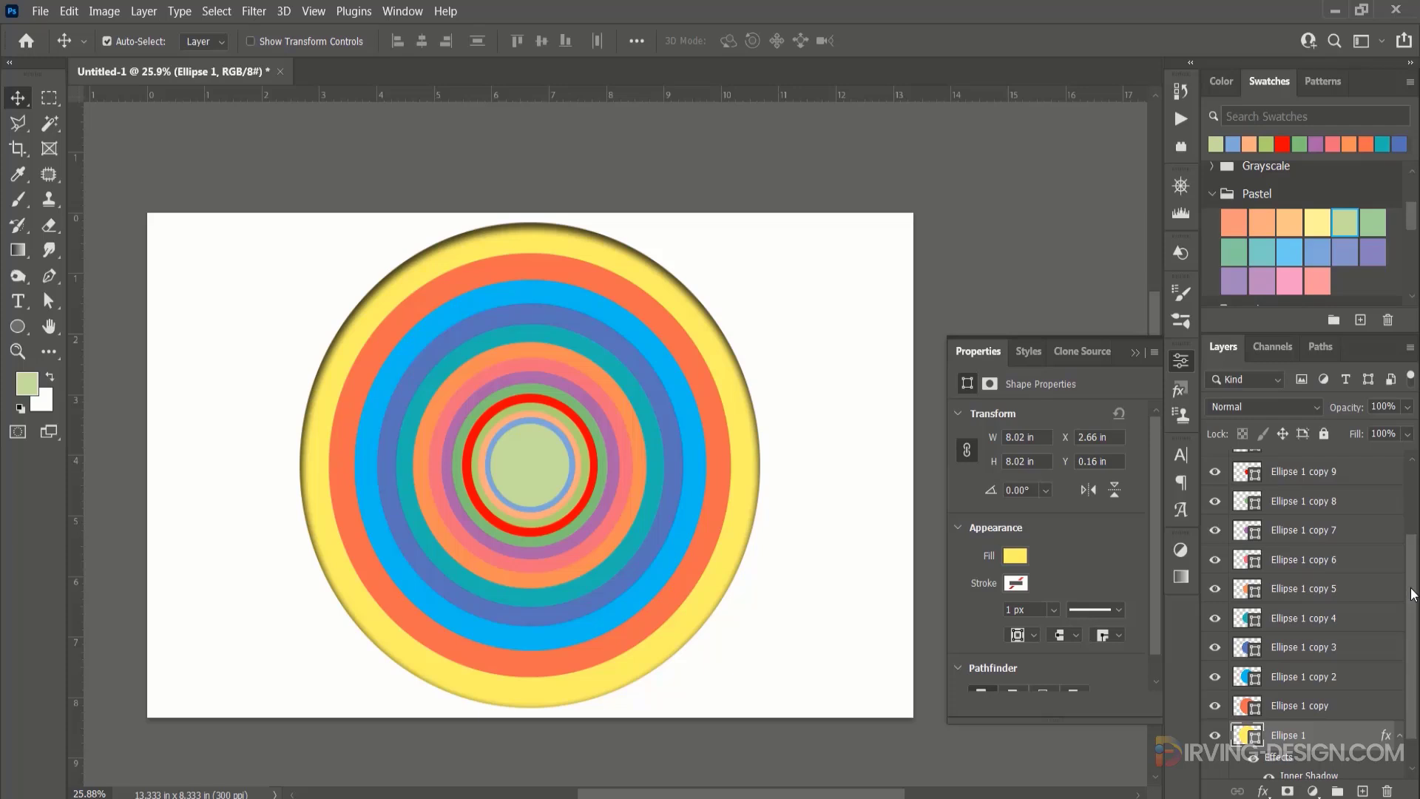
Copy the layer style of the Ellipse 1 layer.
{"action": "left_click_drag", "start_coordinate": [1413, 596], "coordinate": [1409, 662]}
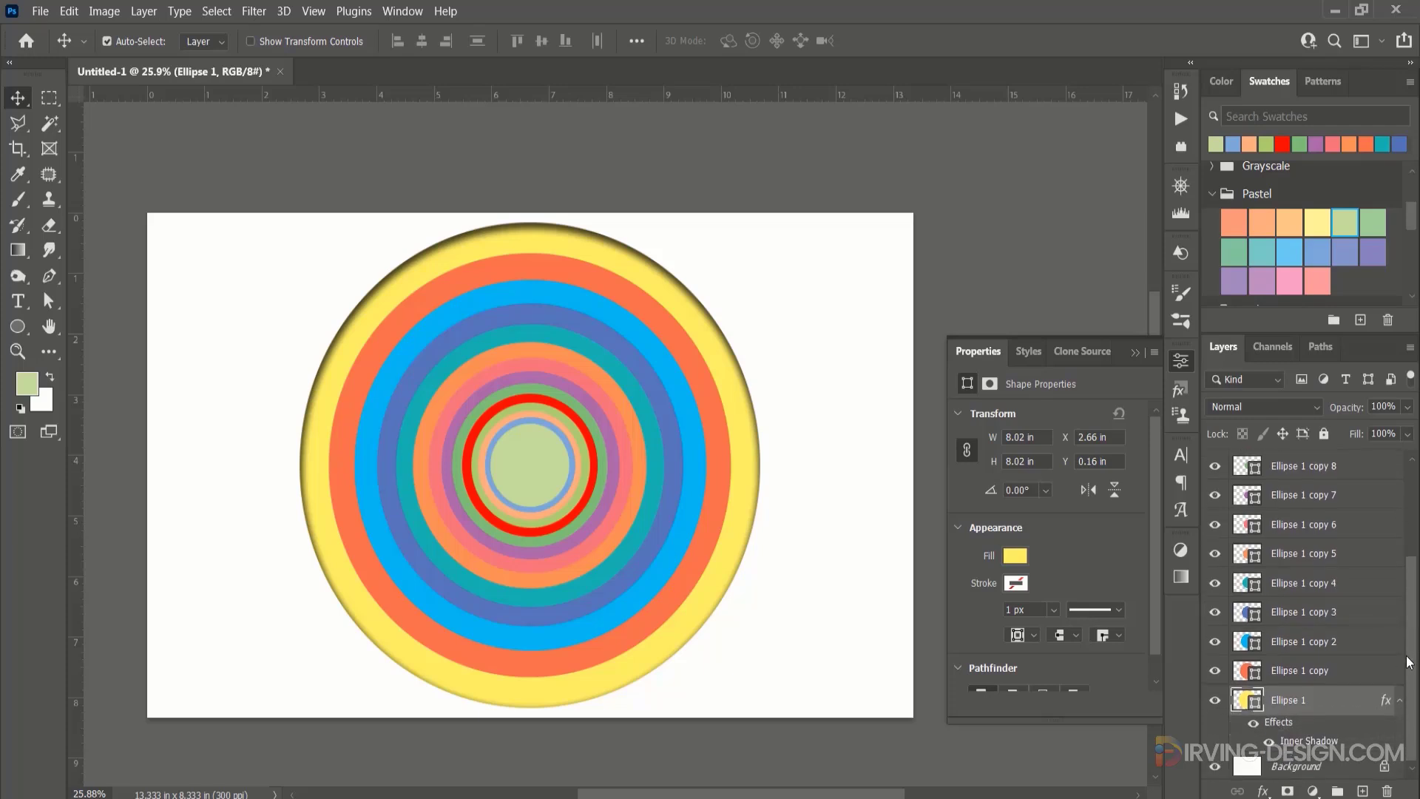
{"action": "right_click", "coordinate": [1333, 710]}
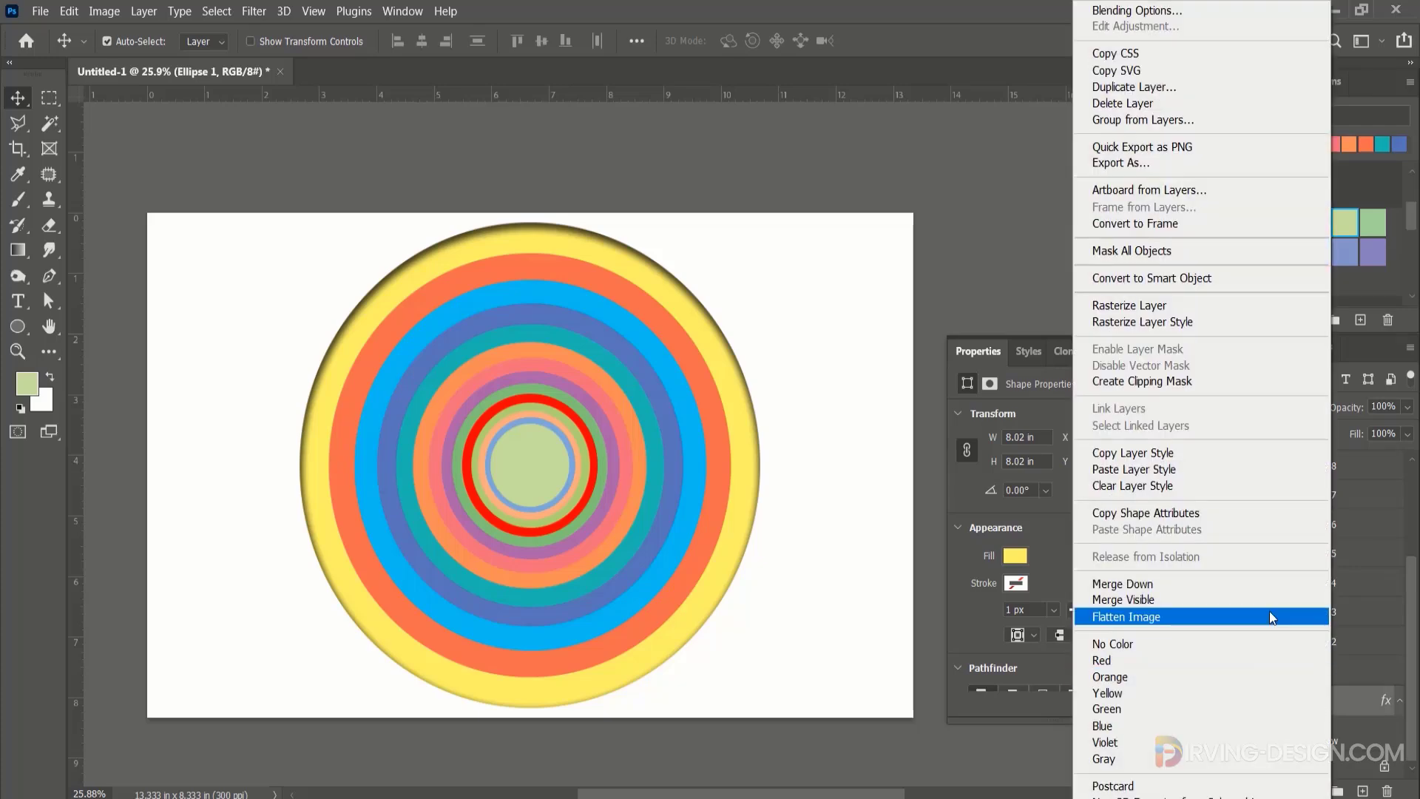
{"action": "left_click", "coordinate": [1177, 453]}
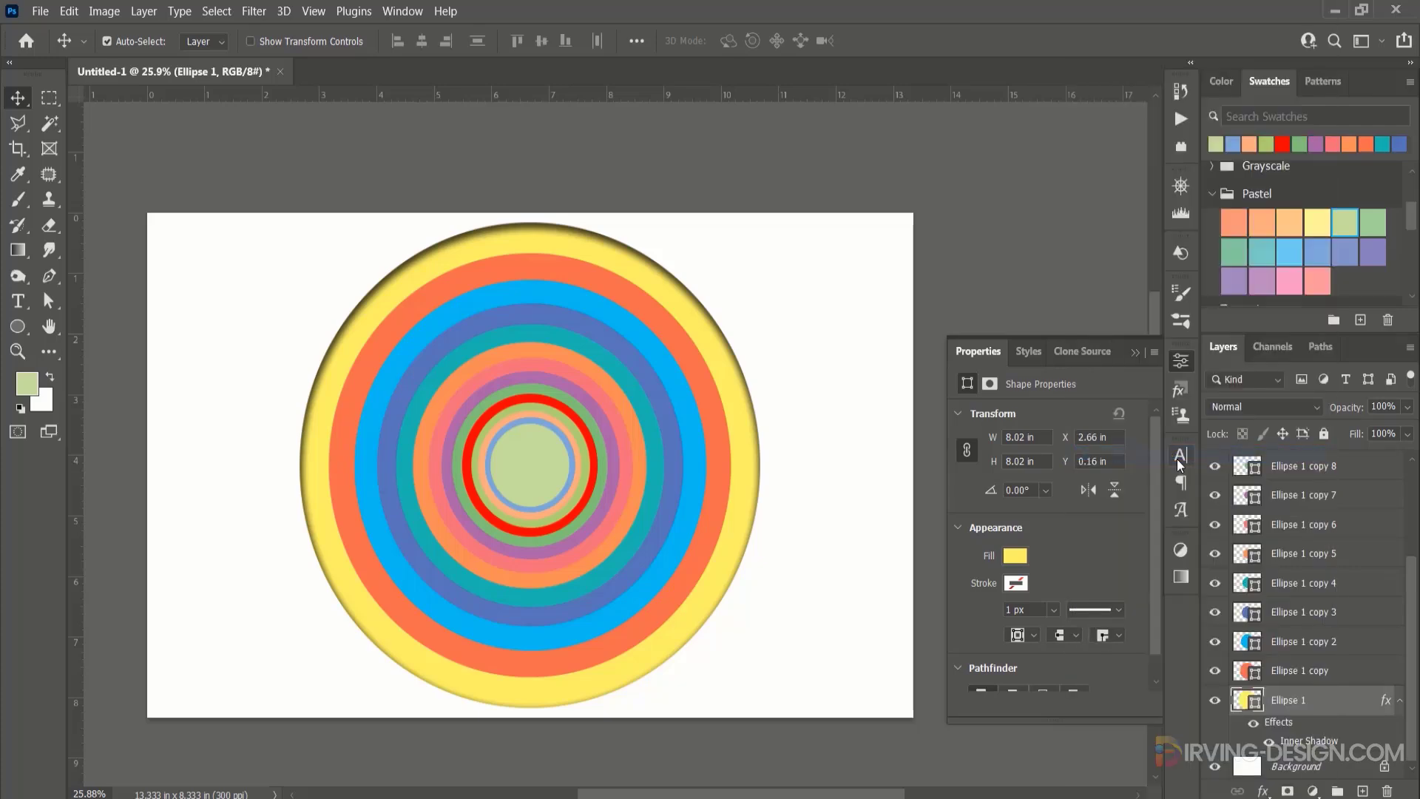
Paste the copied layer style onto all layers from Ellipse 1 copy through Ellipse 1 copy 13.
{"action": "left_click", "coordinate": [1354, 677]}
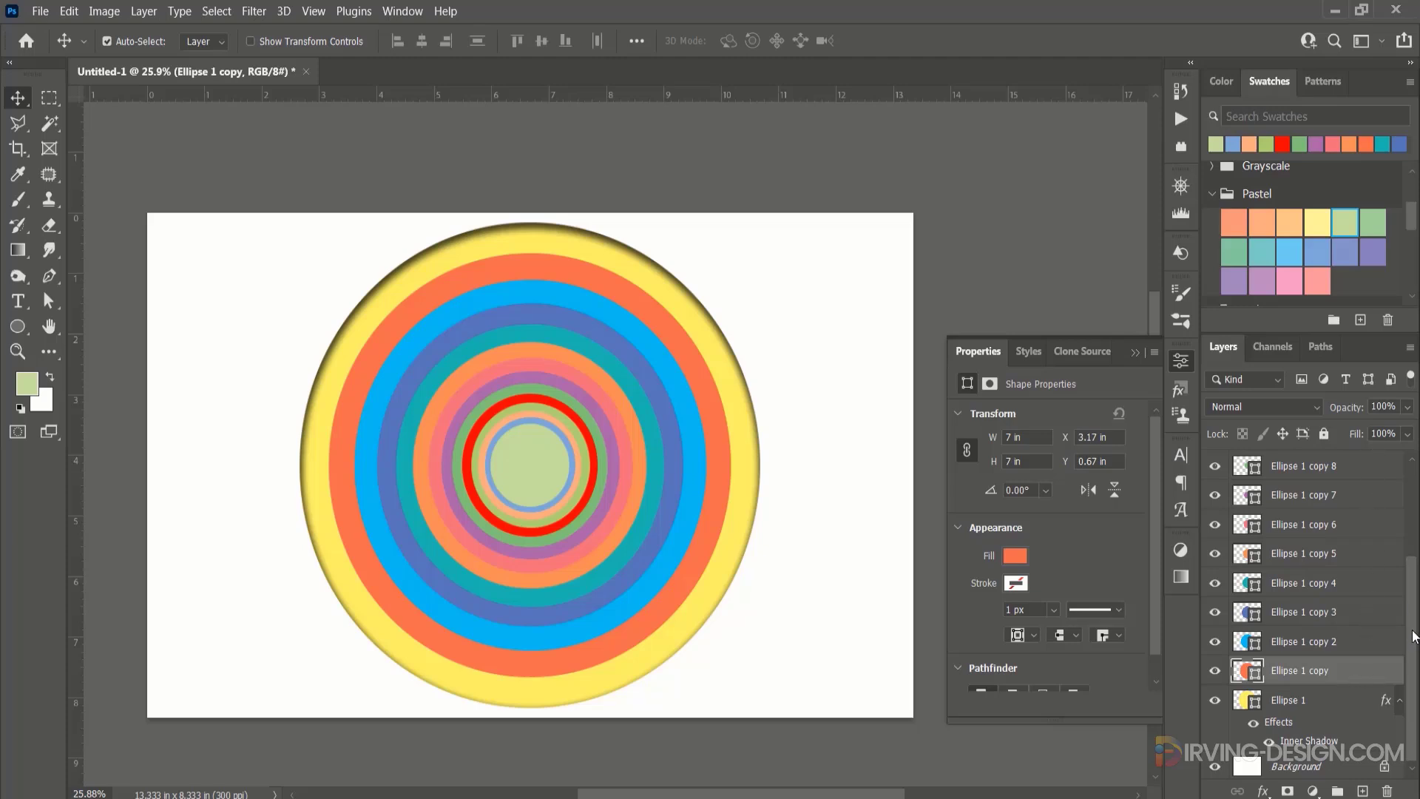
{"action": "scroll", "coordinate": [1390, 562], "scroll_direction": "up", "scroll_amount": 3}
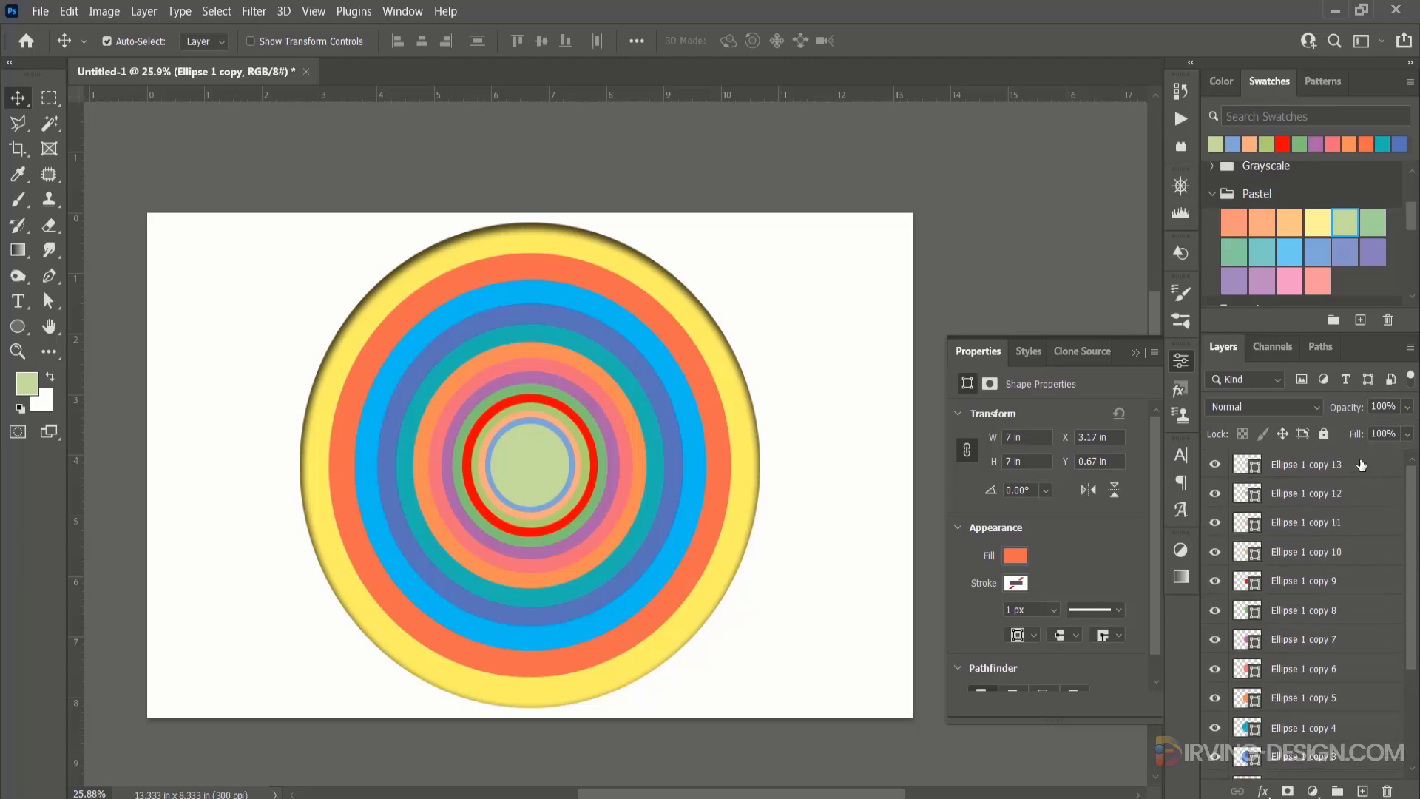
{"action": "left_click", "coordinate": [1360, 464], "text": "shift"}
{"action": "right_click", "coordinate": [1365, 525]}
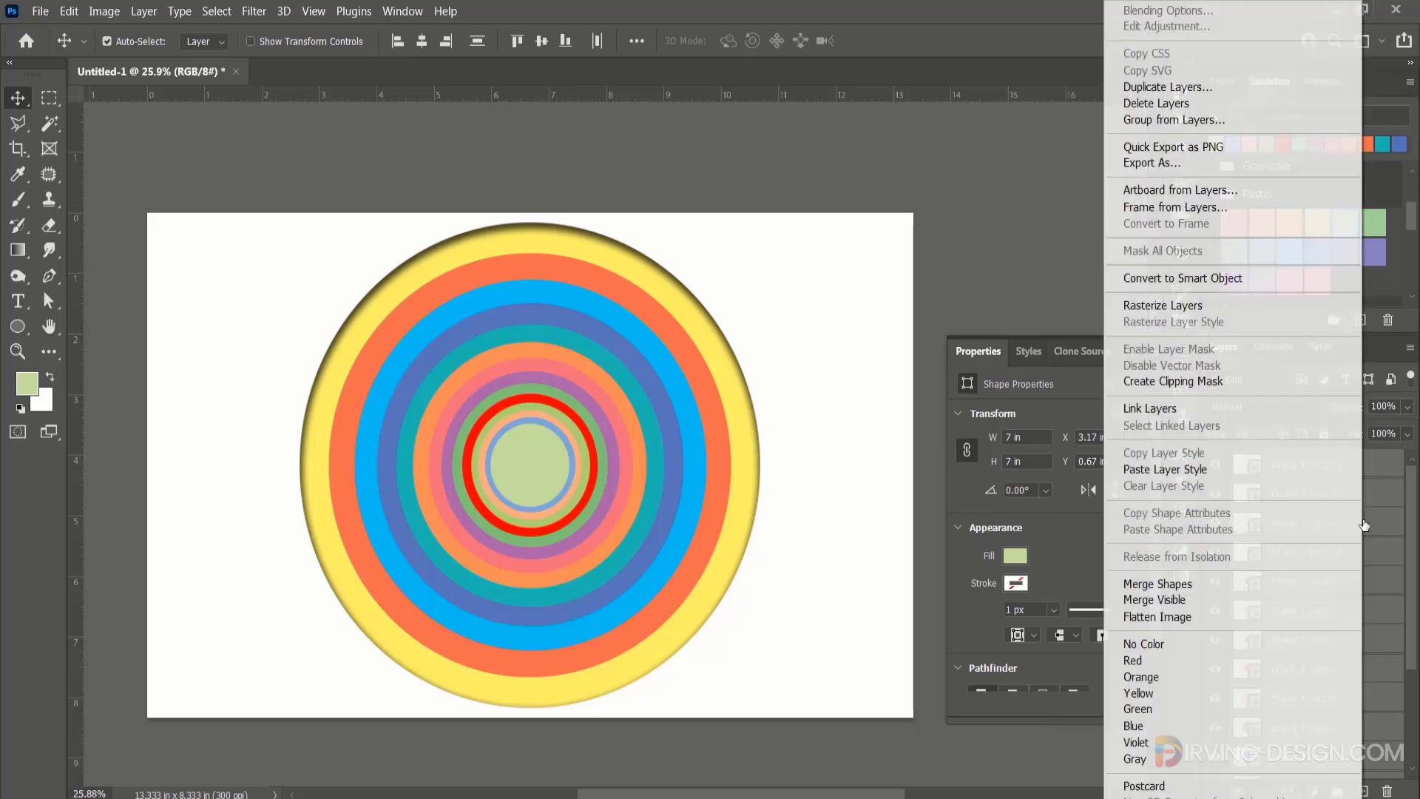
{"action": "left_click", "coordinate": [1179, 469]}
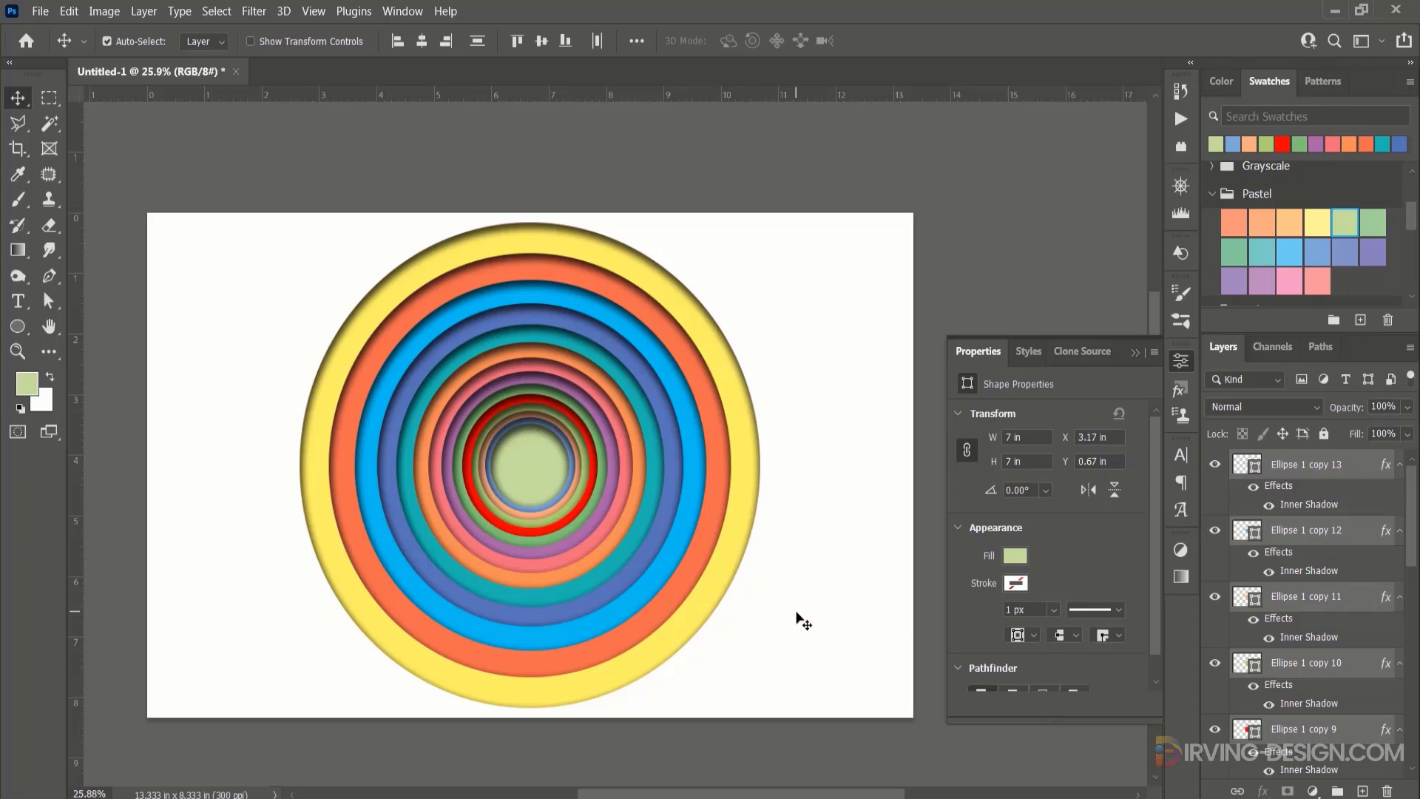
Examine the inner shadows on the concentric rings up close and across the whole design.
{"action": "scroll", "coordinate": [743, 608], "scroll_direction": "up", "scroll_amount": 3}
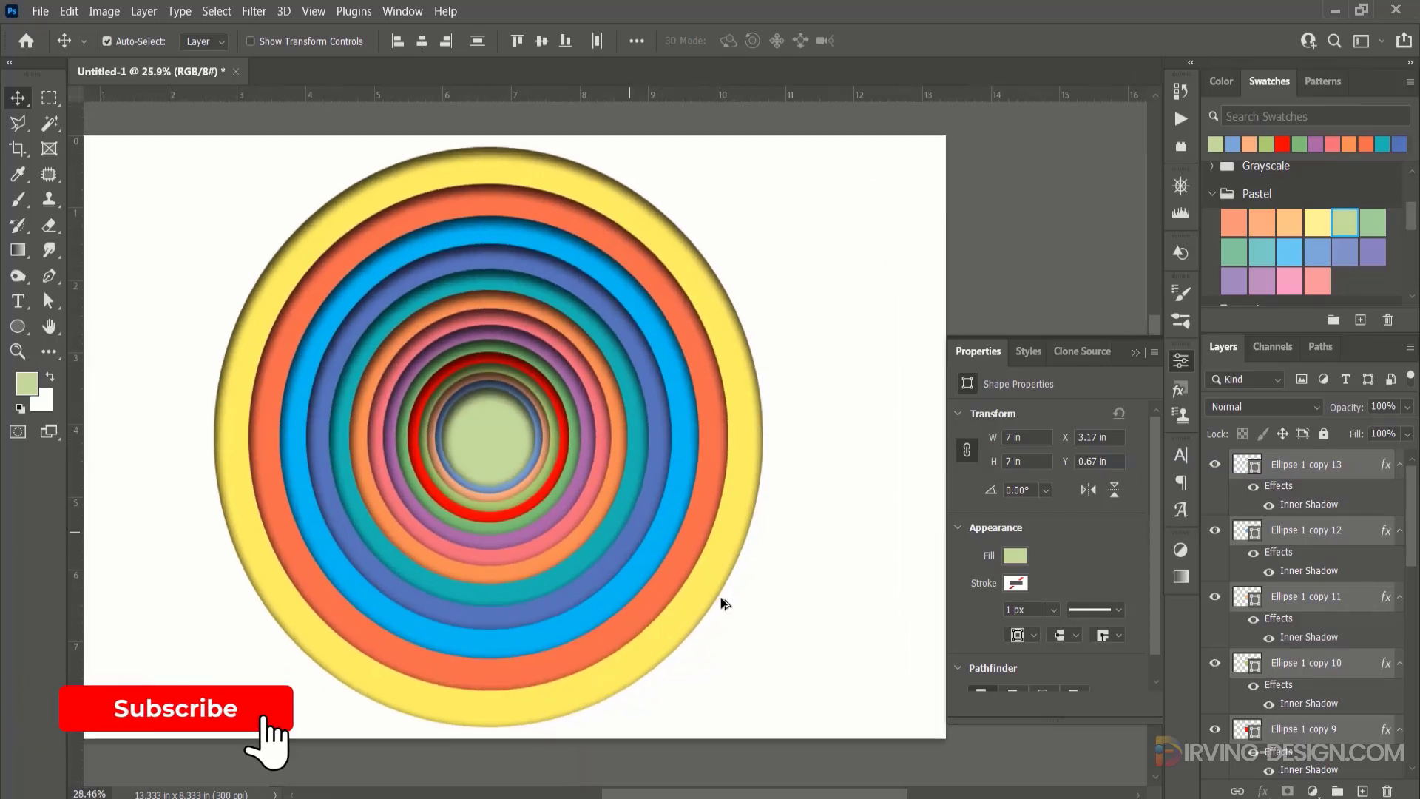
{"action": "scroll", "coordinate": [724, 603], "scroll_direction": "up", "scroll_amount": 2}
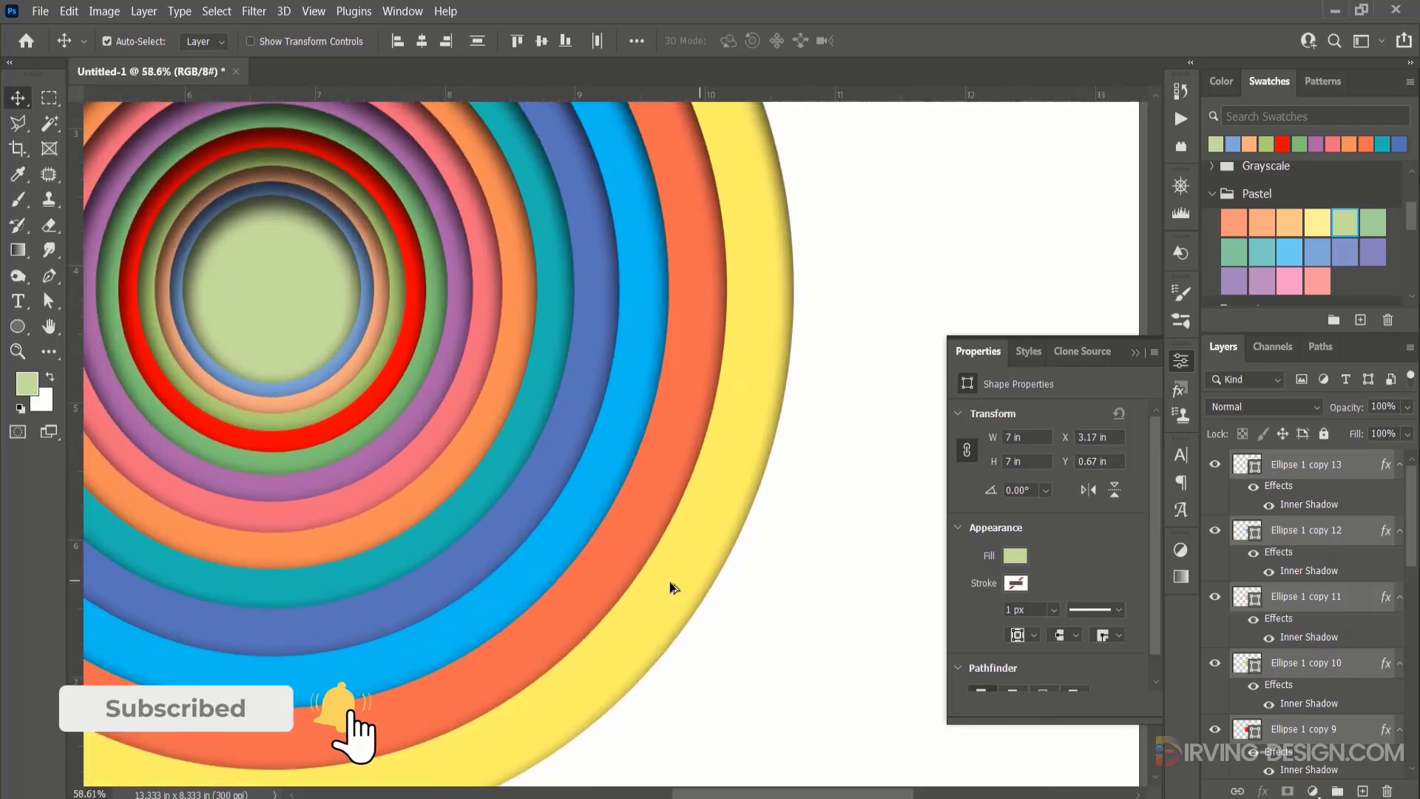
{"action": "scroll", "coordinate": [673, 583], "scroll_direction": "up", "scroll_amount": 2}
{"action": "scroll", "coordinate": [672, 586], "scroll_direction": "down", "scroll_amount": 4}
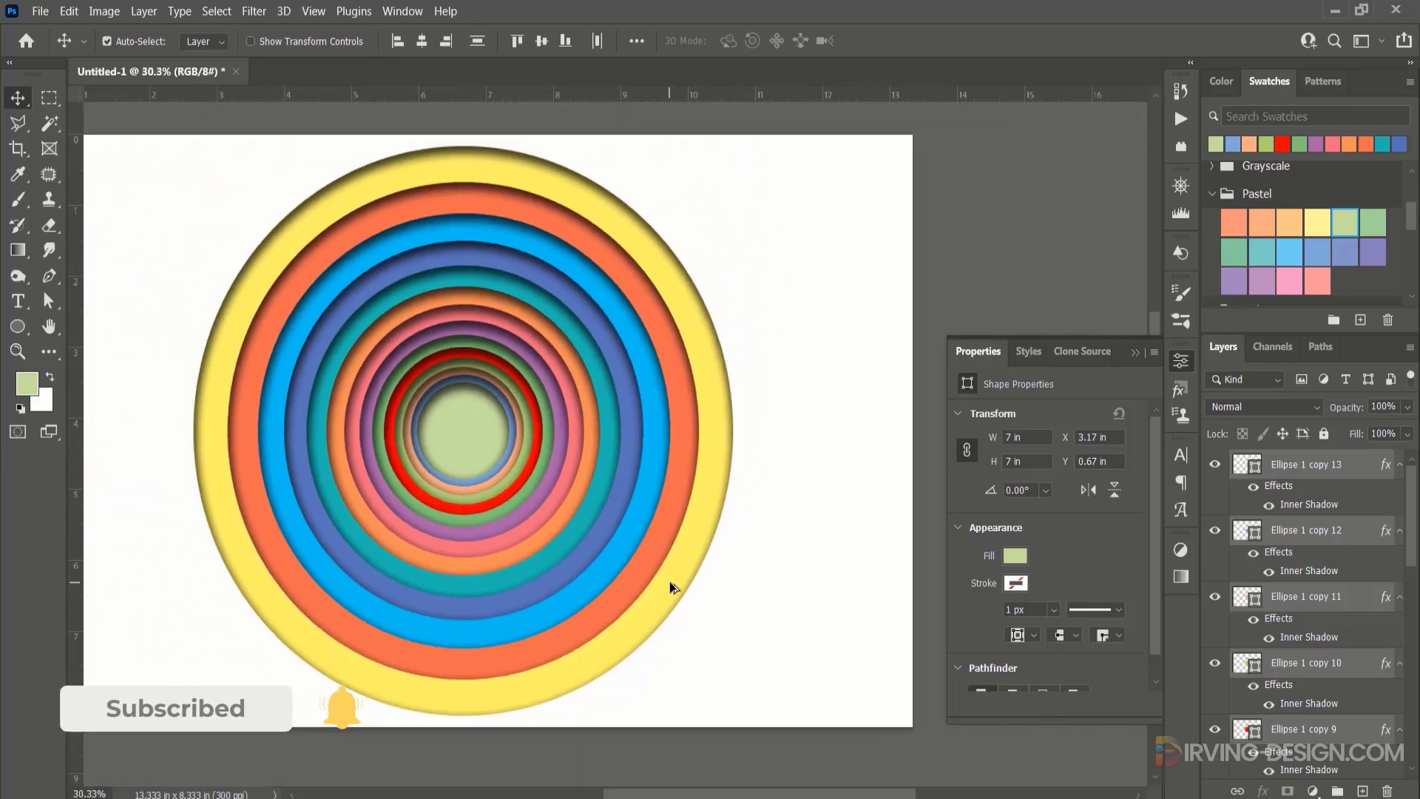
{"action": "scroll", "coordinate": [675, 588], "scroll_direction": "down", "scroll_amount": 2}
{"action": "scroll", "coordinate": [695, 580], "scroll_direction": "down", "scroll_amount": 1}
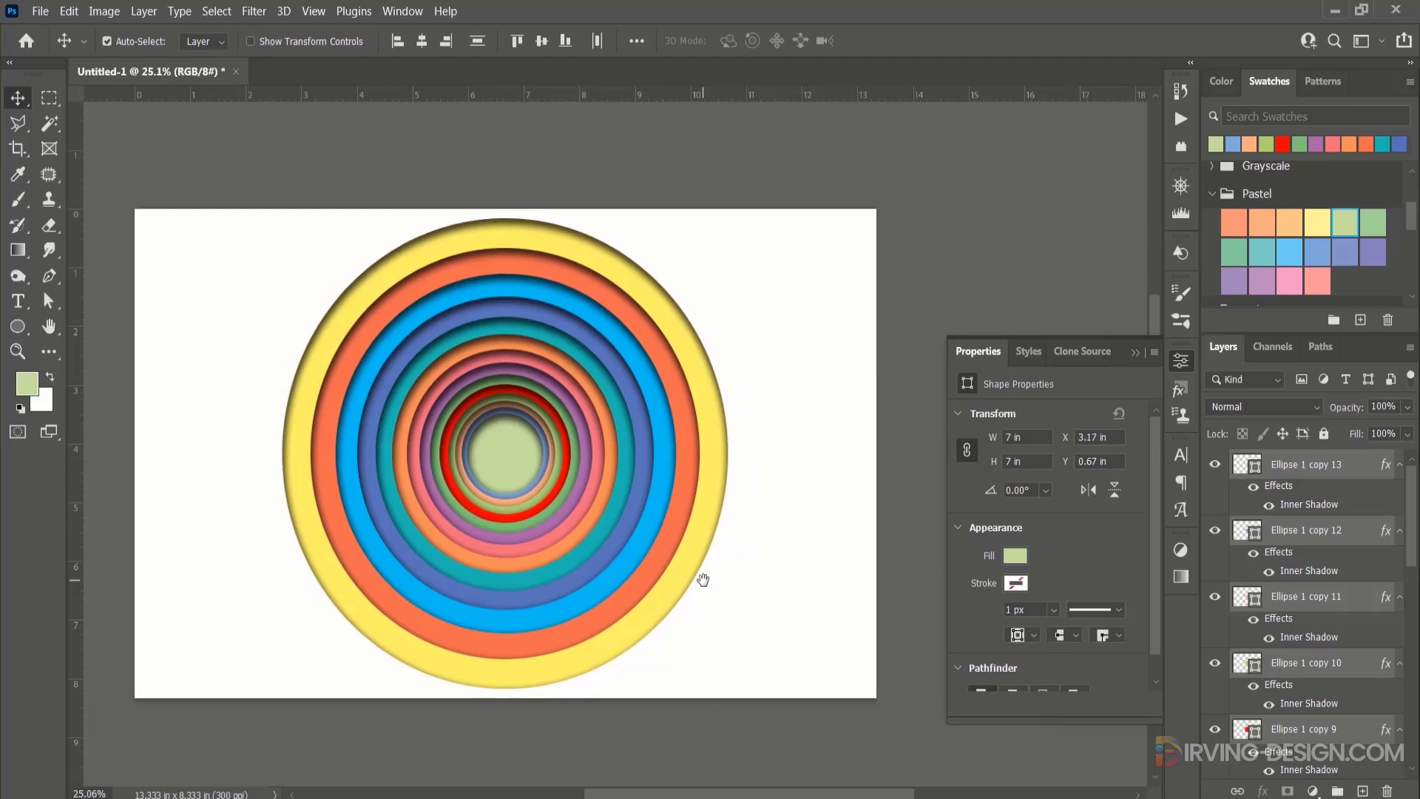
Place the view-white-crumpled-paper image from the project folder into the document and scale it to 109.67% so it covers the canvas.
{"action": "left_click", "coordinate": [551, 797]}
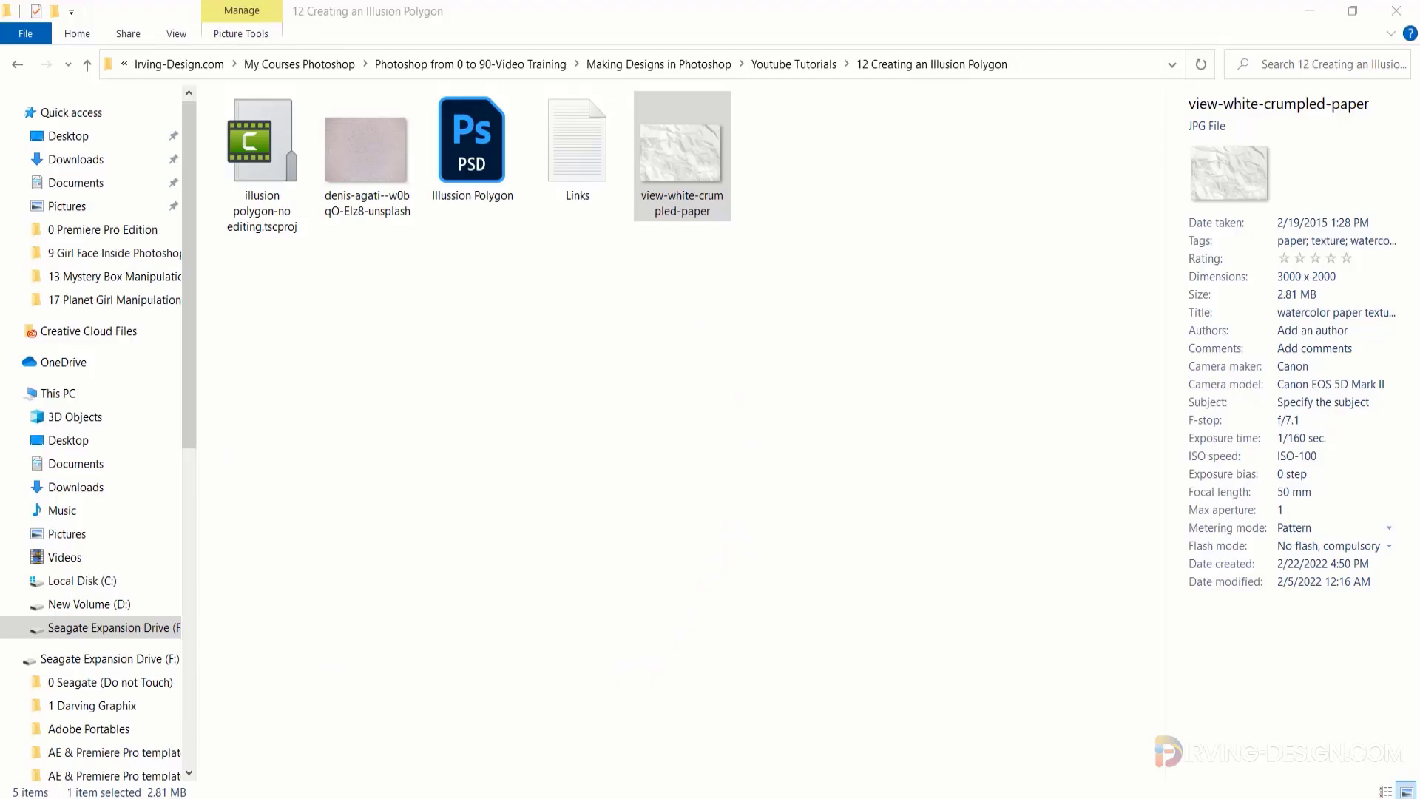
{"action": "left_click_drag", "start_coordinate": [681, 154], "coordinate": [580, 460]}
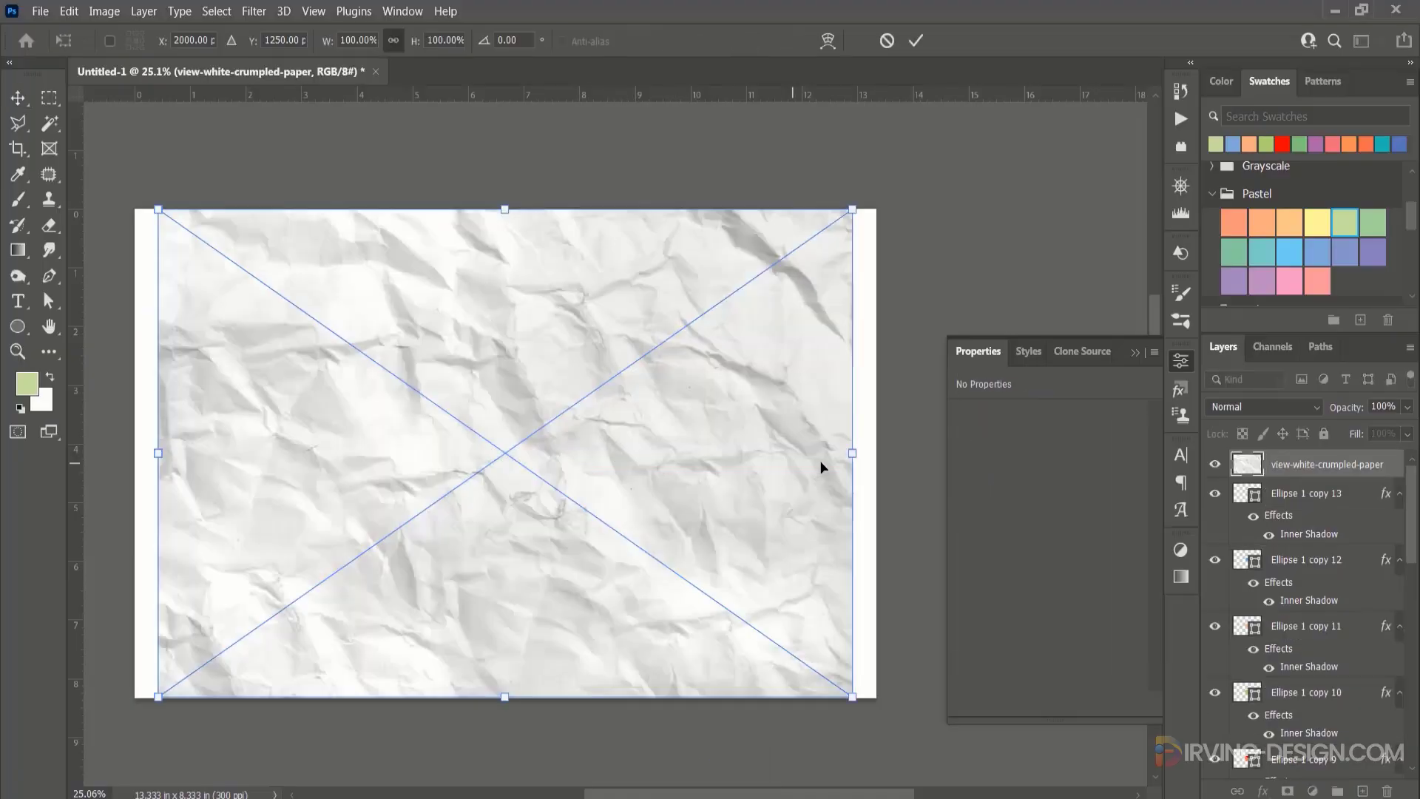
{"action": "left_click_drag", "start_coordinate": [853, 702], "coordinate": [887, 722]}
{"action": "left_click", "coordinate": [916, 42]}
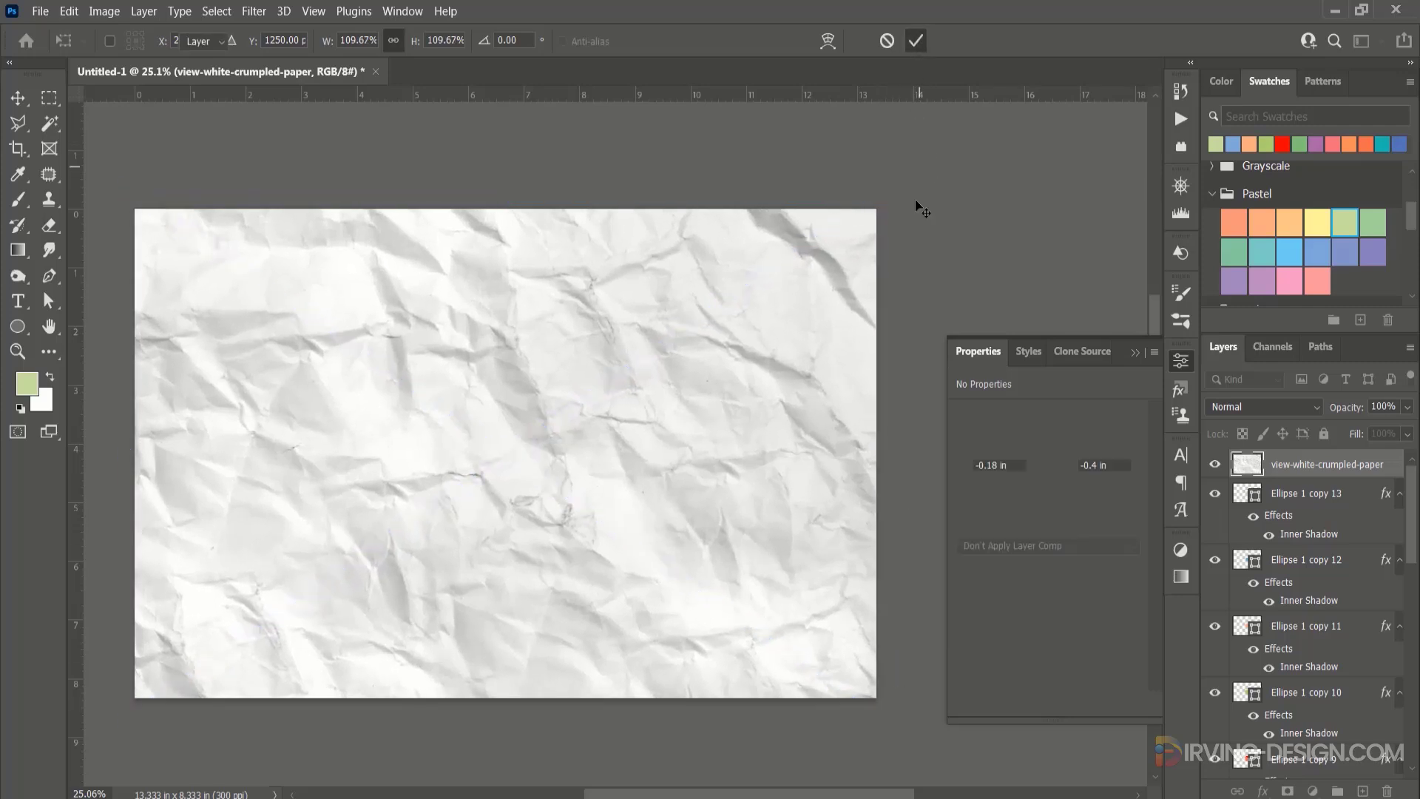
Group all the ellipse layers into one layer group beneath the crumpled-paper layer.
{"action": "left_click", "coordinate": [1357, 500]}
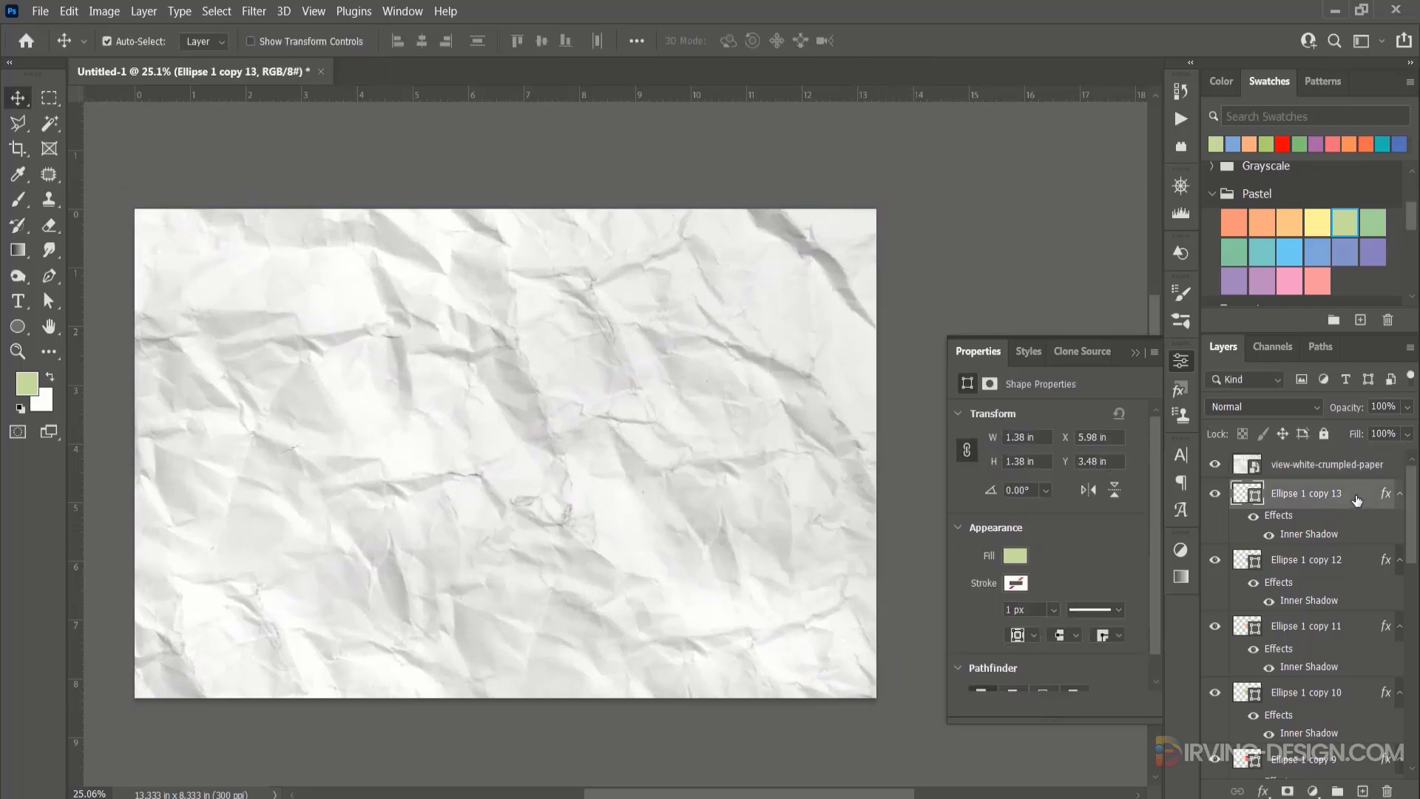
{"action": "left_click_drag", "start_coordinate": [1413, 490], "coordinate": [1337, 791]}
{"action": "left_click", "coordinate": [1333, 704], "text": "shift"}
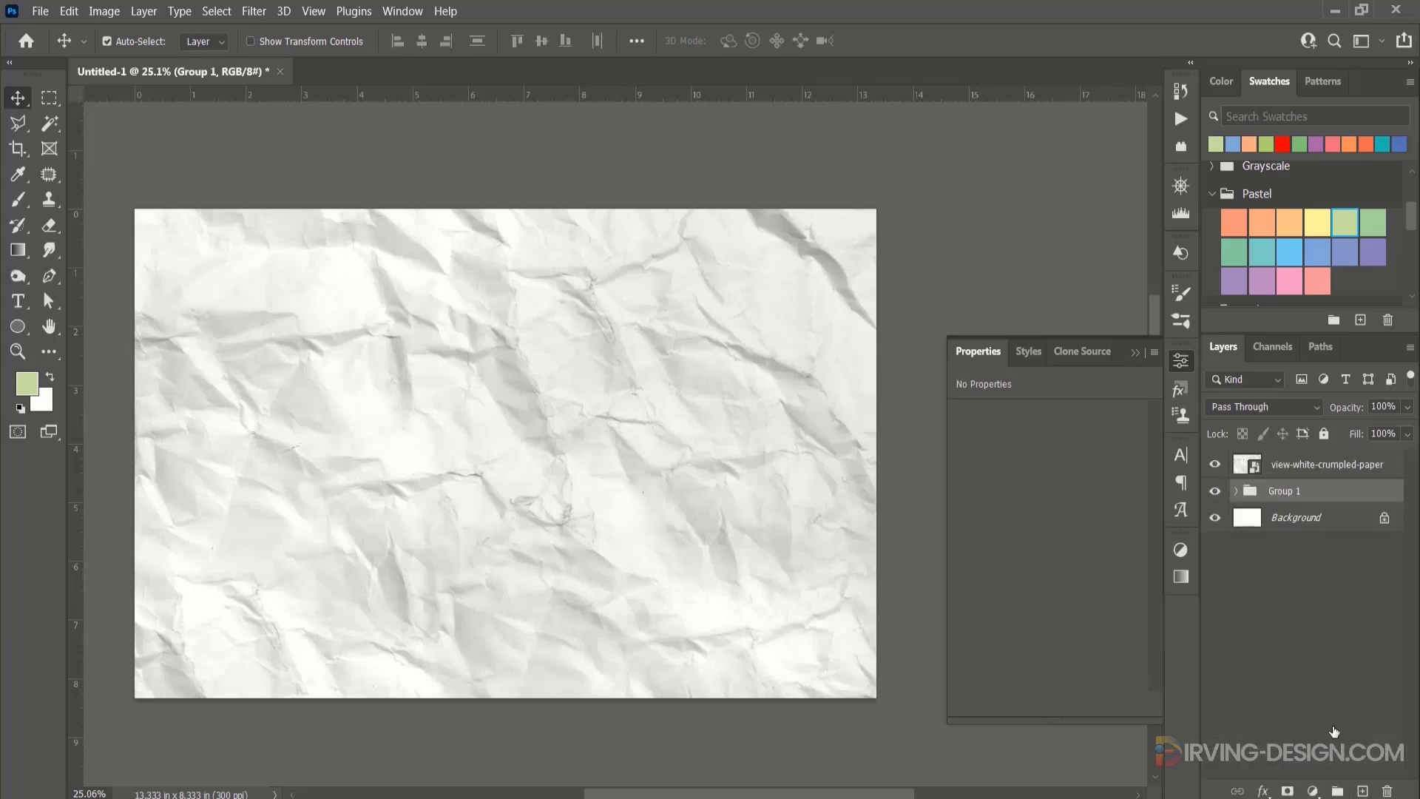
Check the grouped rings by temporarily hiding the paper layer and toggling the group's visibility.
{"action": "left_click", "coordinate": [1215, 464]}
{"action": "left_click", "coordinate": [1214, 491]}
{"action": "left_click", "coordinate": [1214, 491]}
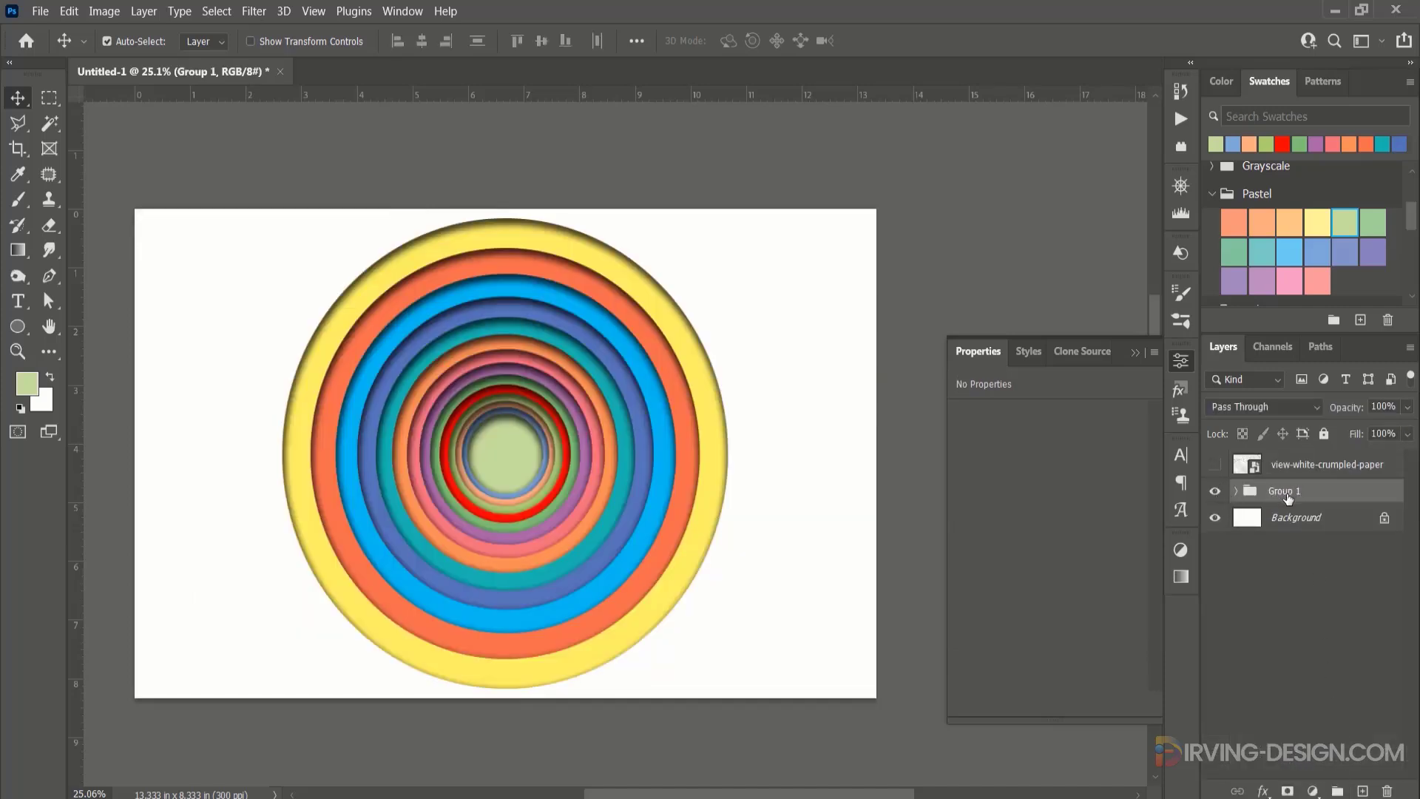
{"action": "left_click", "coordinate": [1214, 464]}
Clip the crumpled-paper layer to the ellipse group and set its blend mode to Linear Burn.
{"action": "left_click", "coordinate": [1247, 471]}
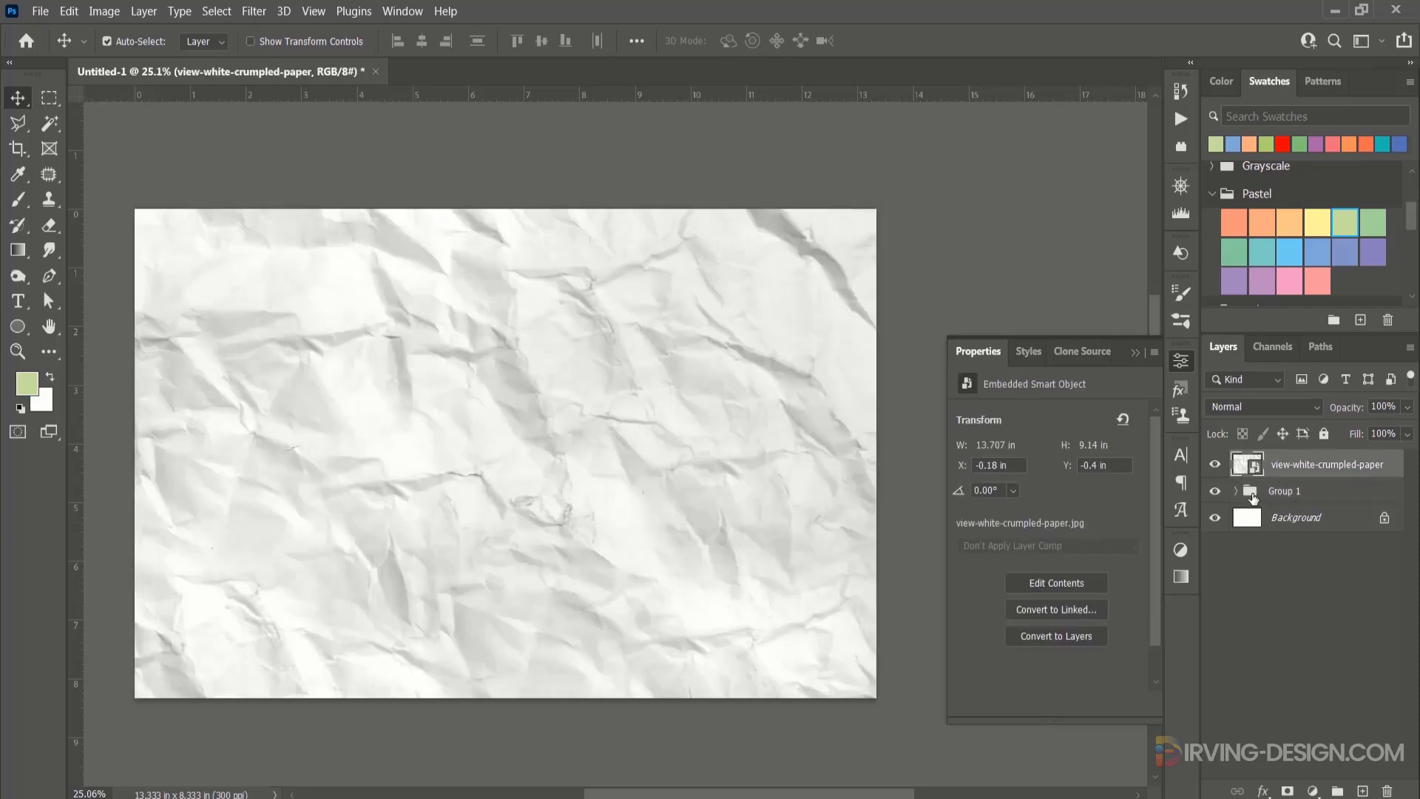
{"action": "left_click", "coordinate": [1241, 477], "text": "alt"}
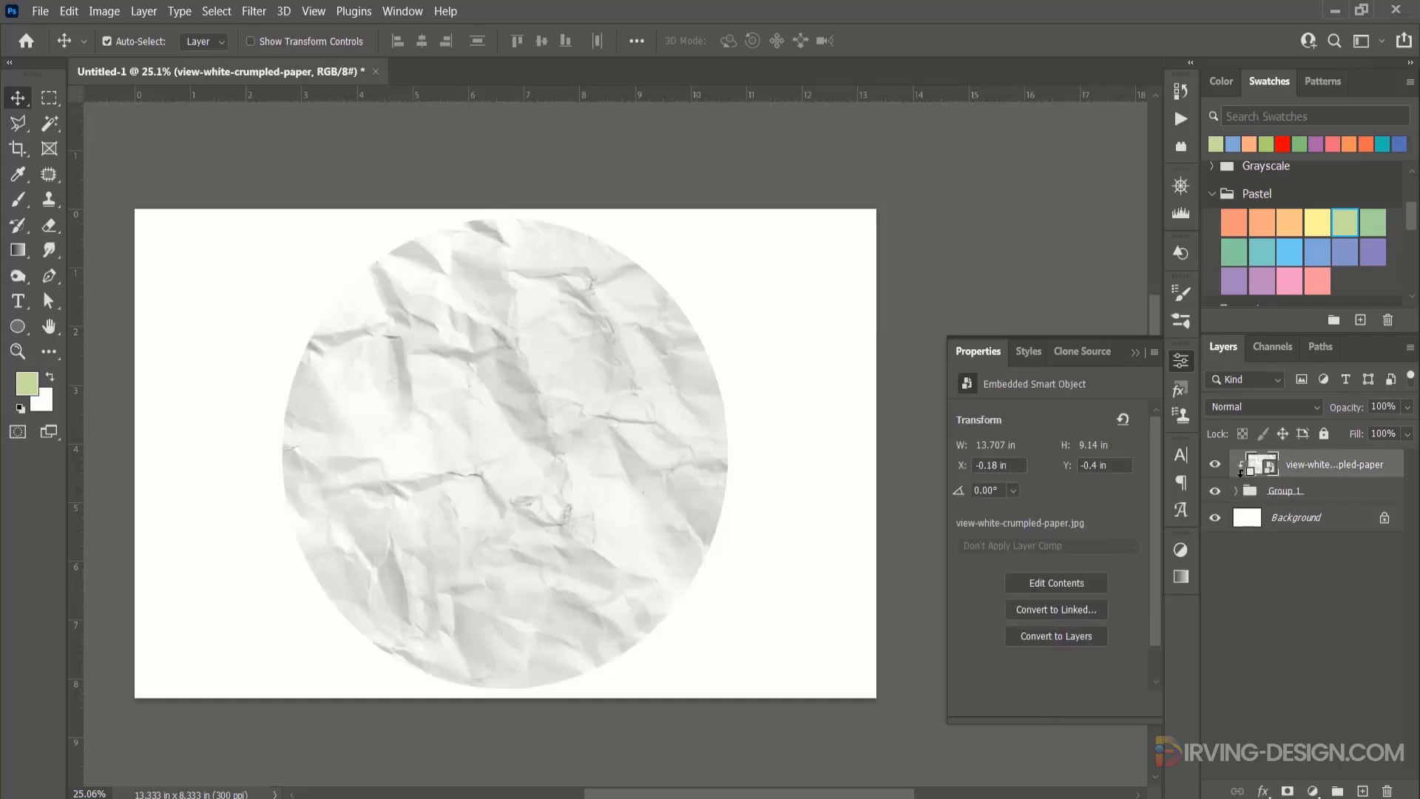
{"action": "left_click", "coordinate": [1294, 409]}
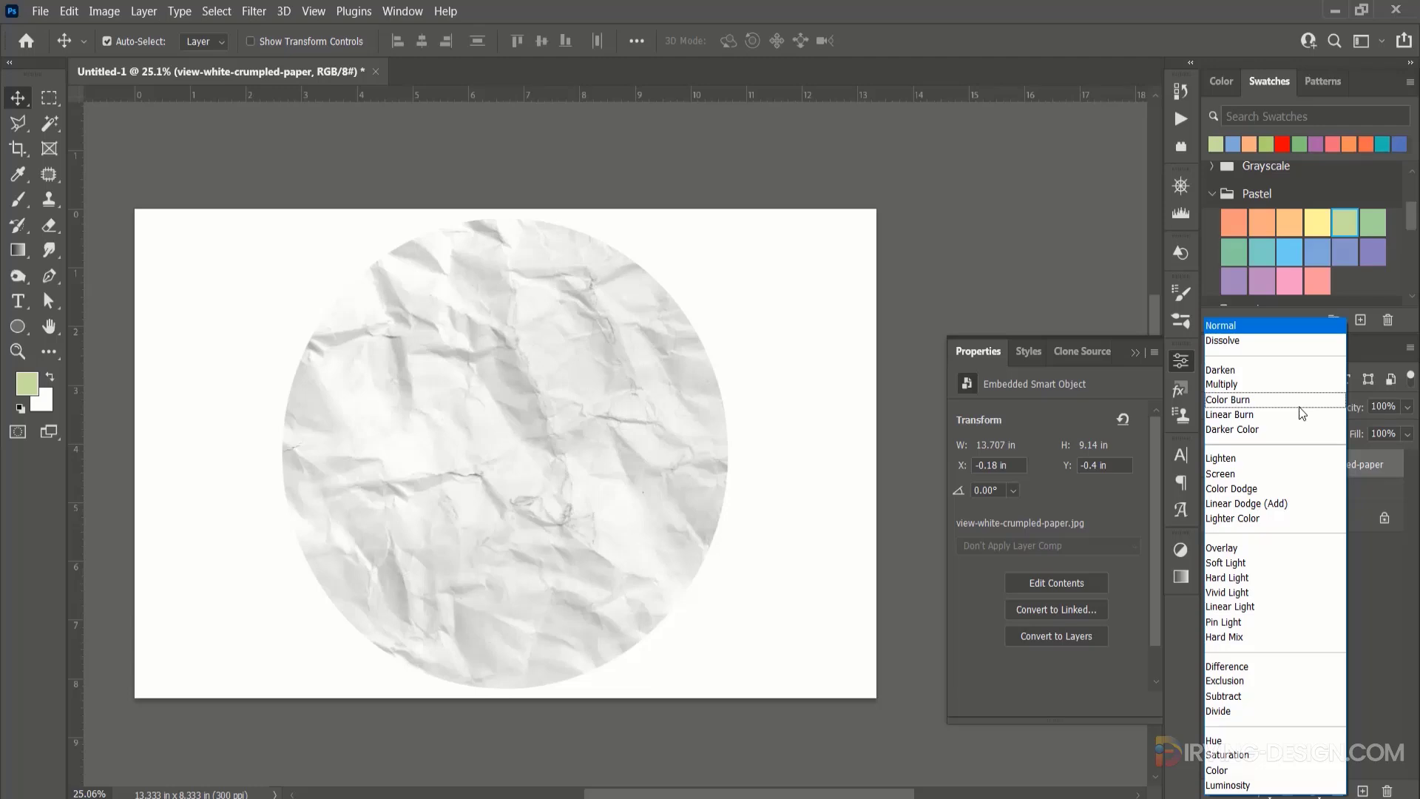
{"action": "left_click", "coordinate": [1258, 416]}
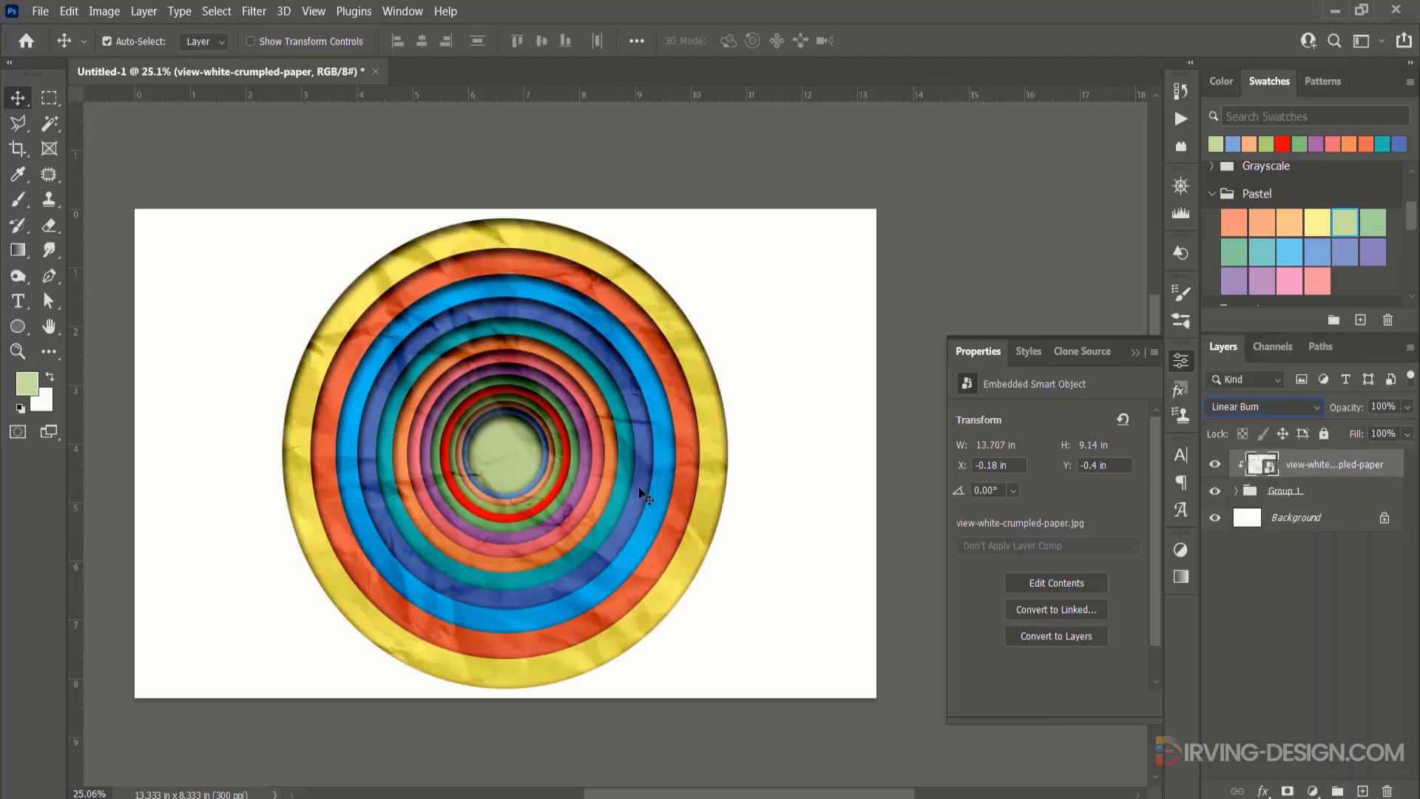
Collapse the ellipse group and hide the crumpled-paper layer to compare the rings without the texture.
{"action": "left_click", "coordinate": [553, 496]}
{"action": "scroll", "coordinate": [553, 495], "scroll_direction": "up", "scroll_amount": 1}
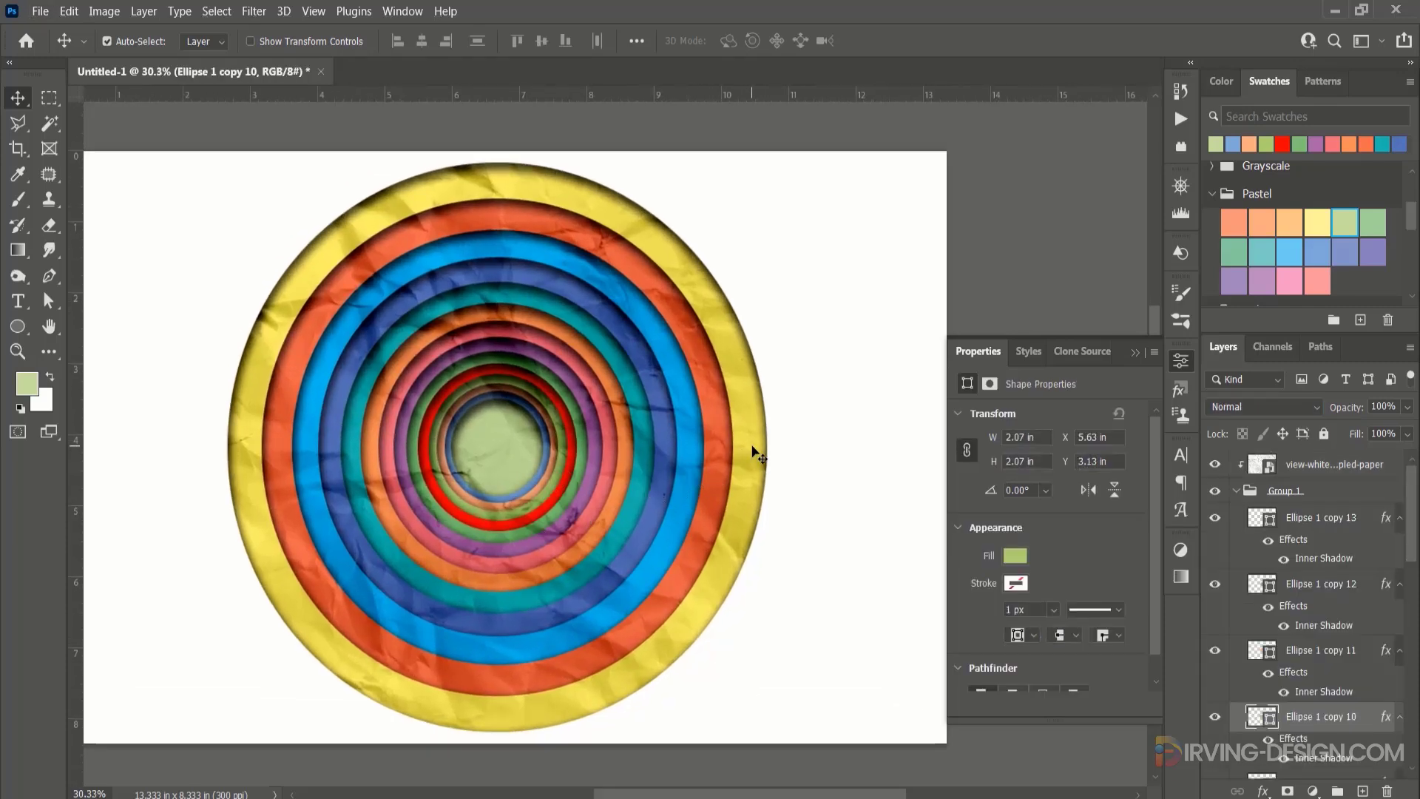
{"action": "left_click", "coordinate": [1235, 491]}
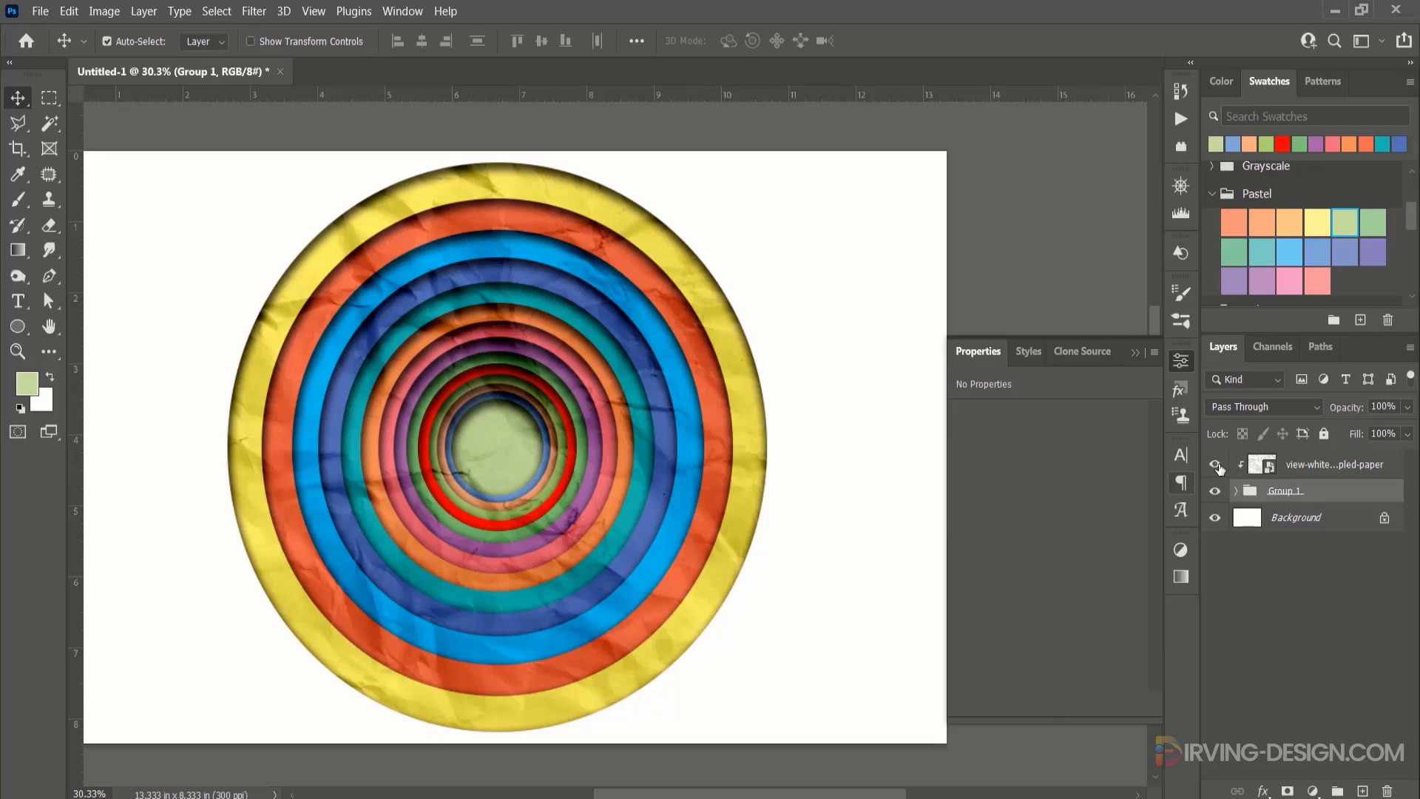
{"action": "left_click", "coordinate": [1215, 465]}
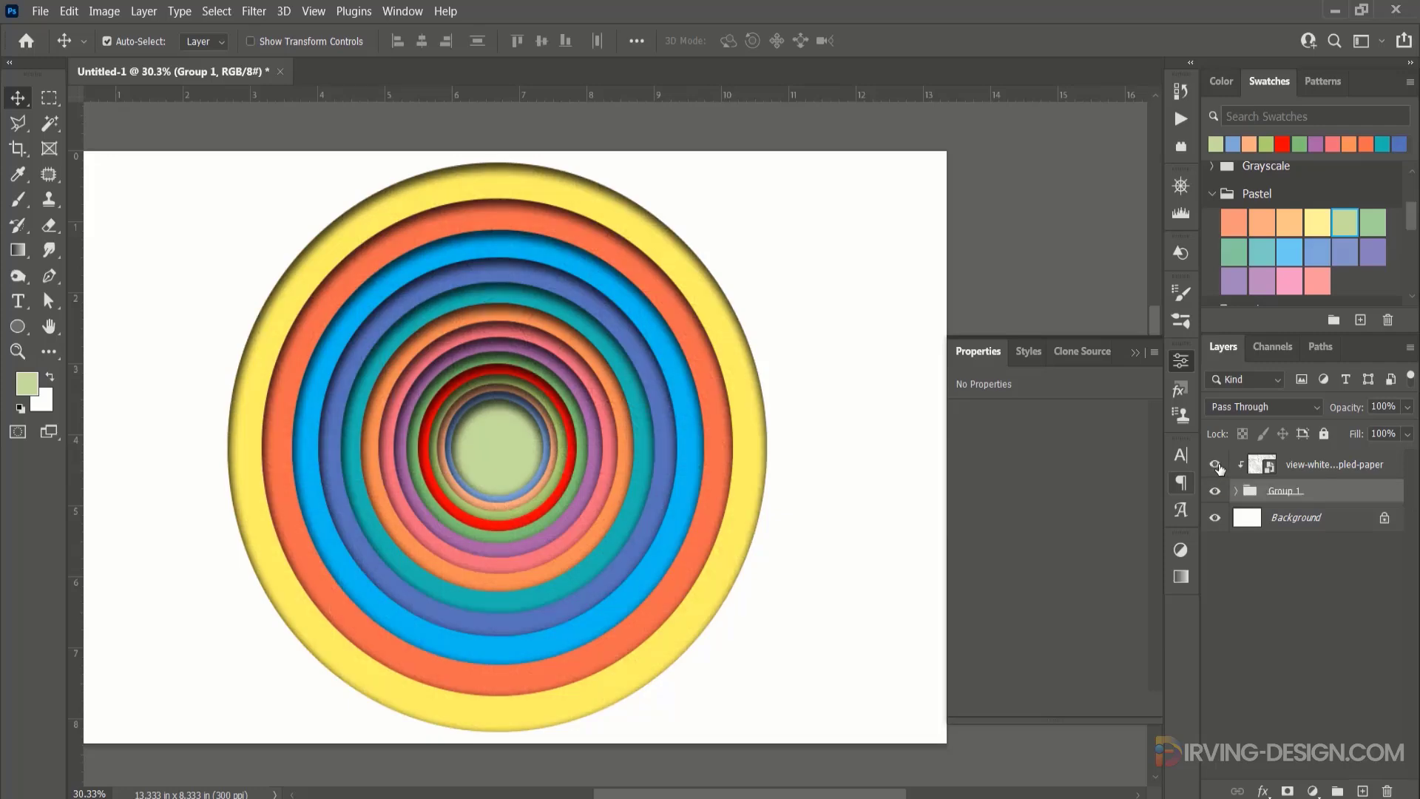
Show the crumpled-paper layer again and place the rough plaster image from the Textures folder above the ring group.
{"action": "left_click", "coordinate": [1216, 465]}
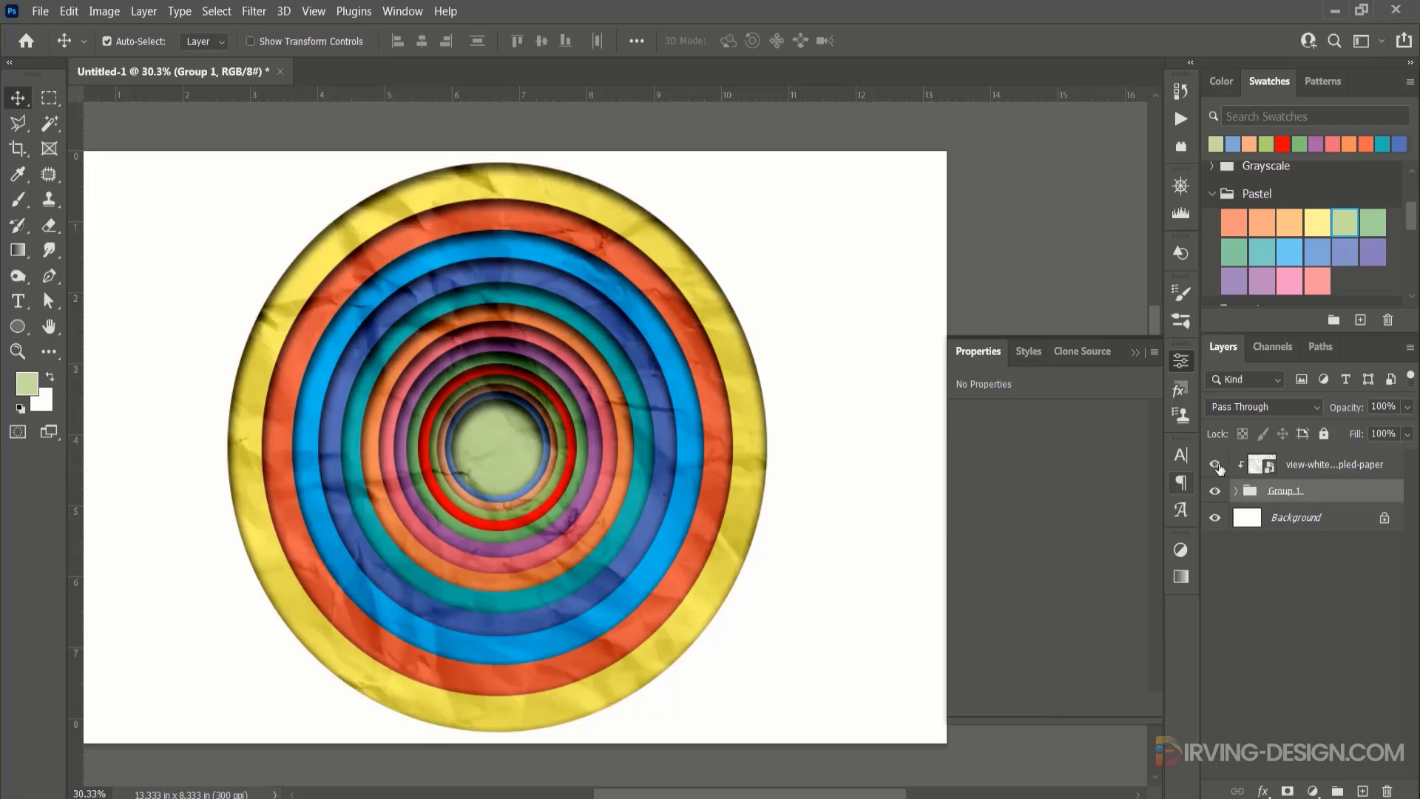
{"action": "left_click", "coordinate": [1137, 355]}
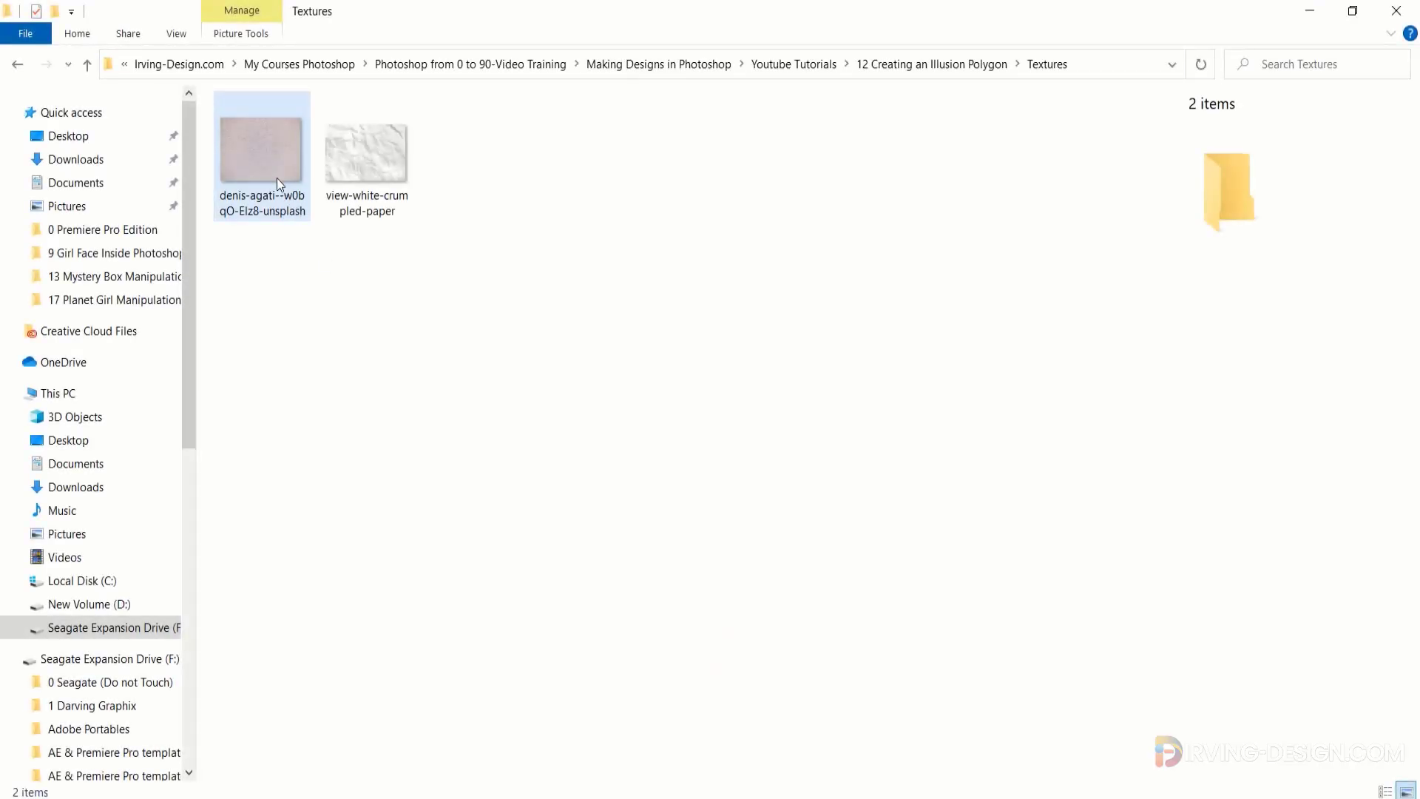
{"action": "left_click", "coordinate": [270, 158]}
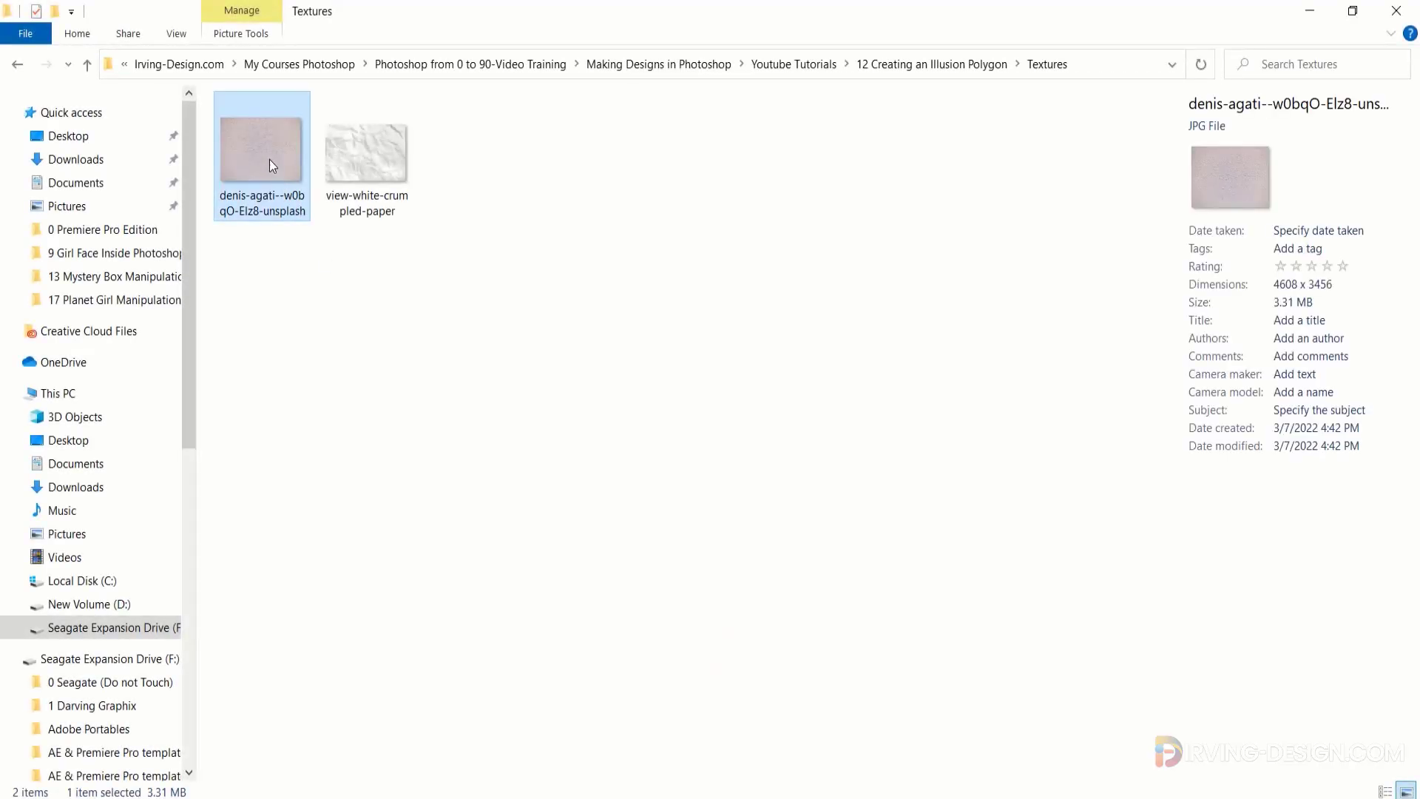
{"action": "left_click_drag", "start_coordinate": [265, 149], "coordinate": [637, 446]}
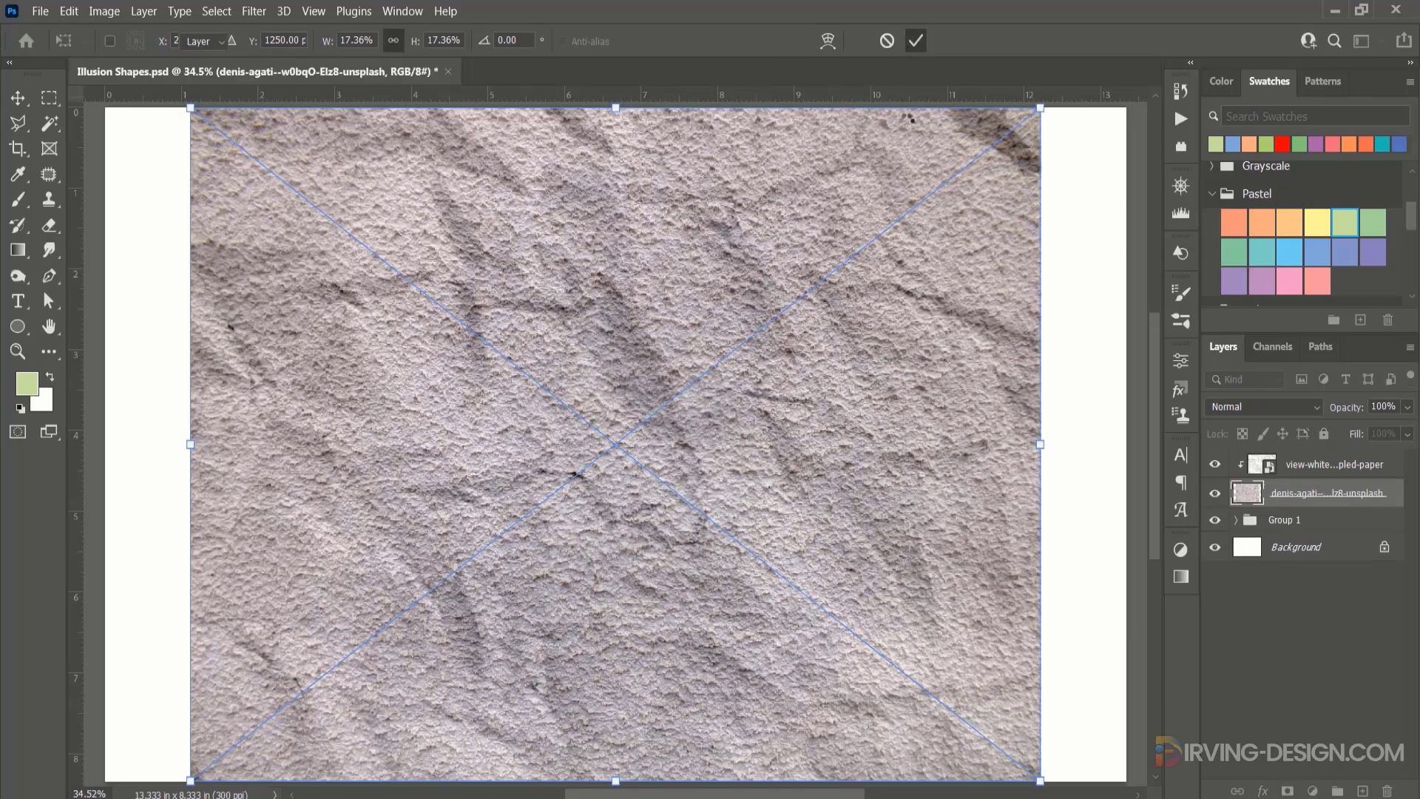
{"action": "key", "text": "Return"}
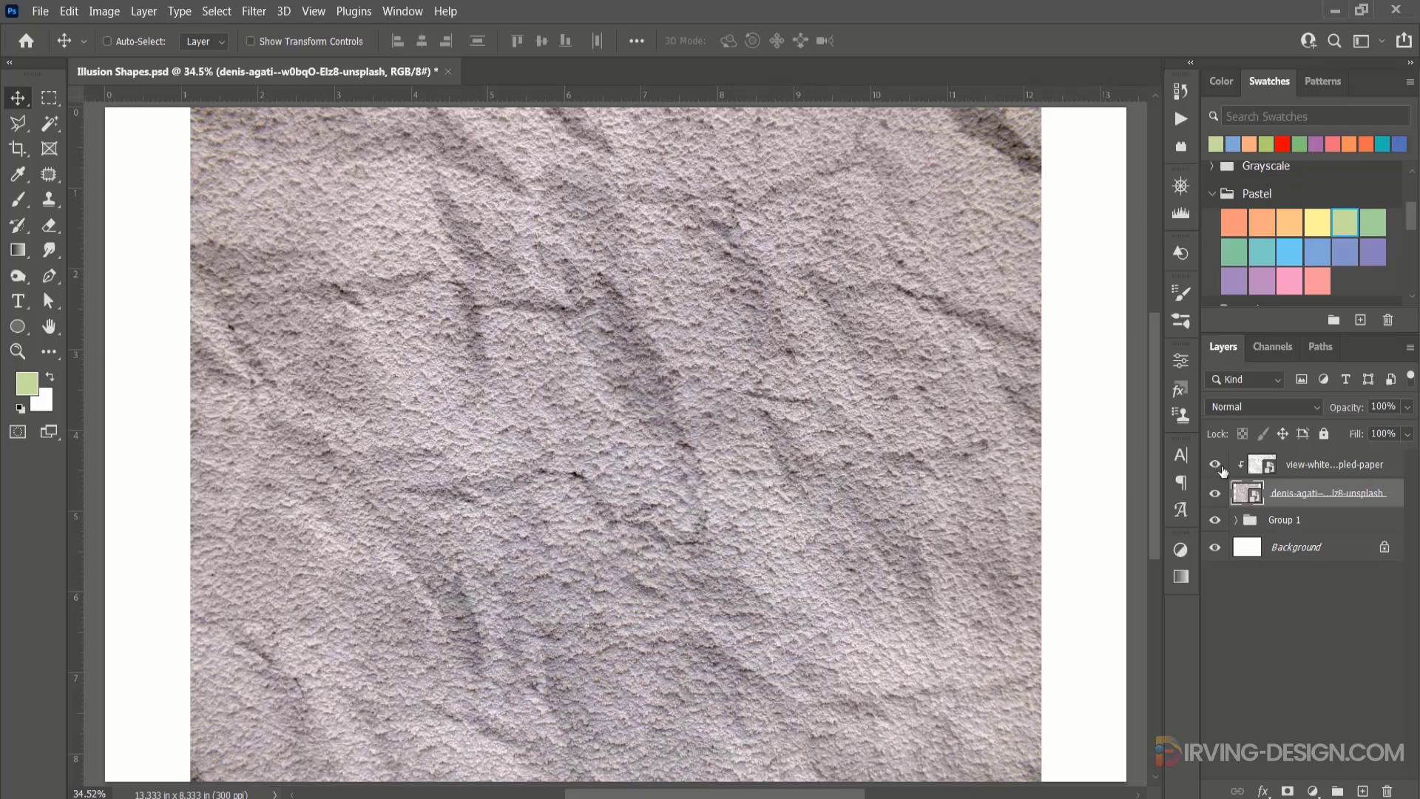
With the crumpled-paper layer hidden, clip the rough plaster texture to the ring group and set its blend mode to Linear Burn.
{"action": "left_click", "coordinate": [1217, 466]}
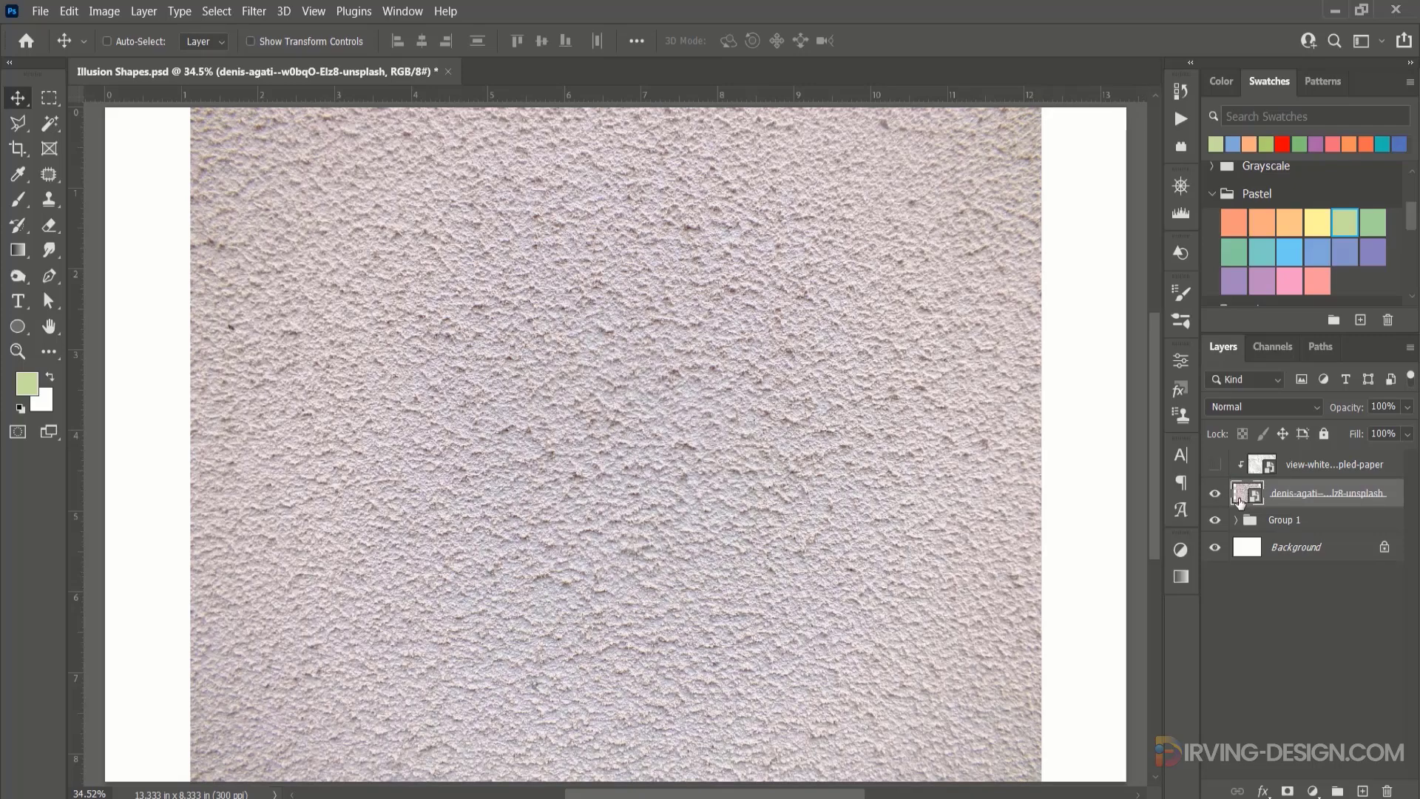
{"action": "right_click", "coordinate": [1240, 503]}
{"action": "left_click", "coordinate": [1284, 522]}
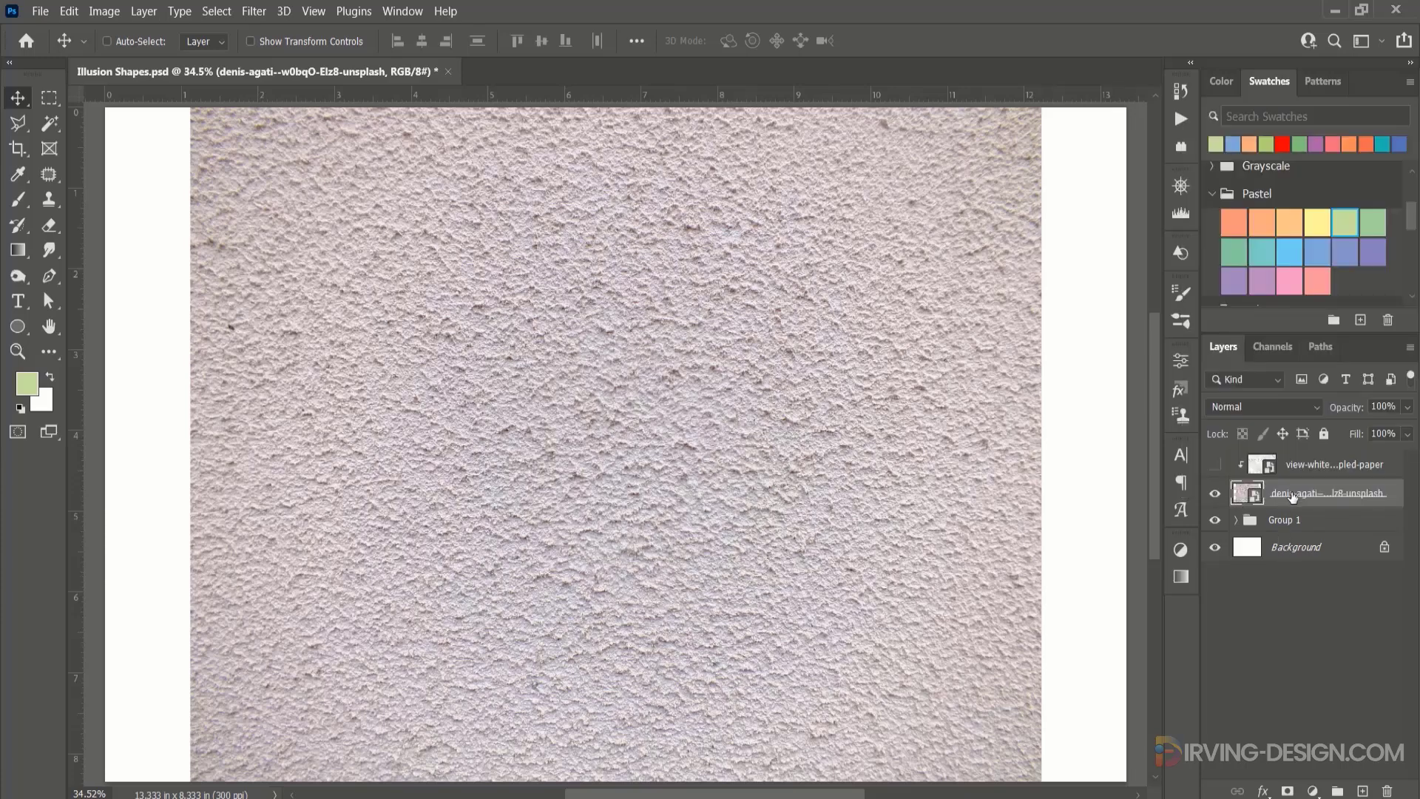
{"action": "right_click", "coordinate": [1293, 496]}
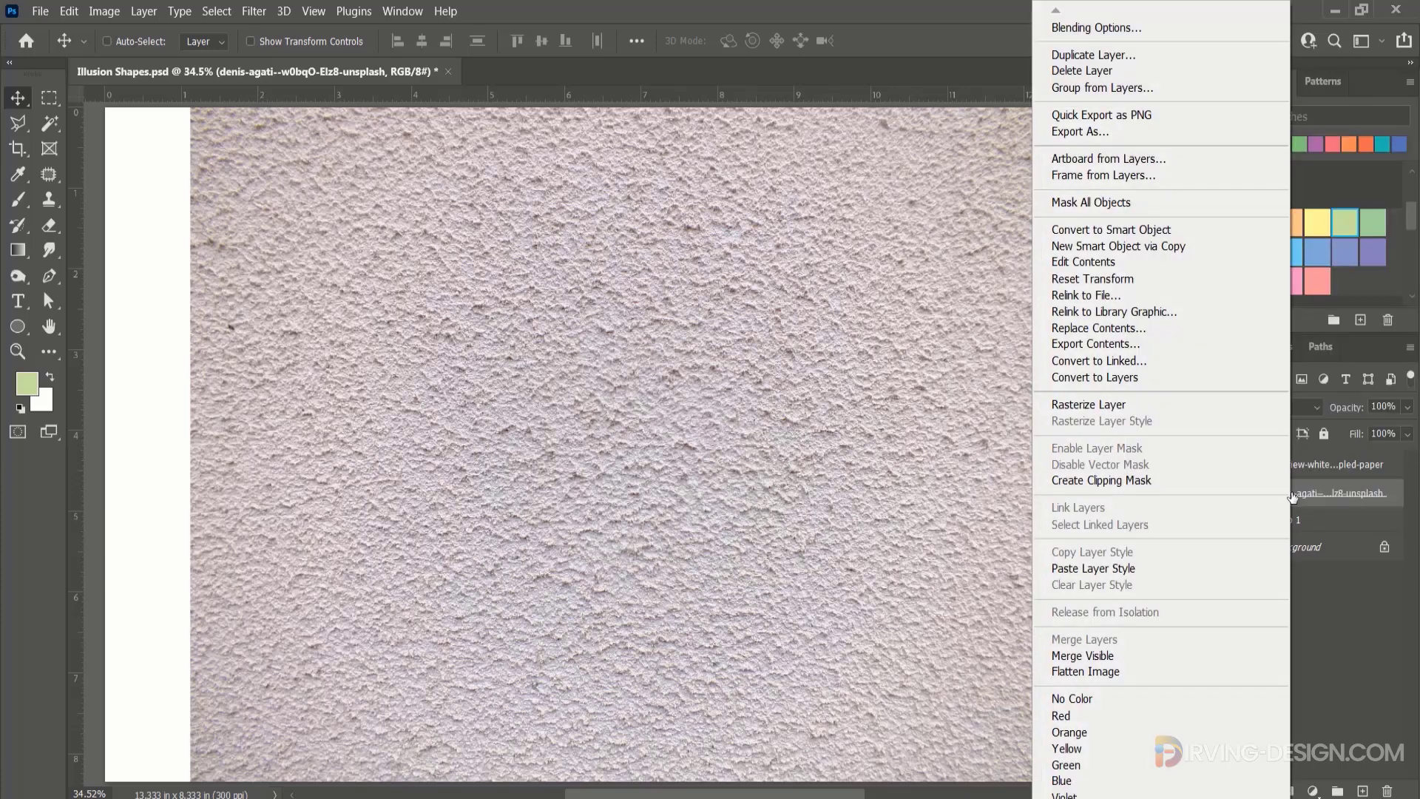
{"action": "left_click", "coordinate": [1130, 479]}
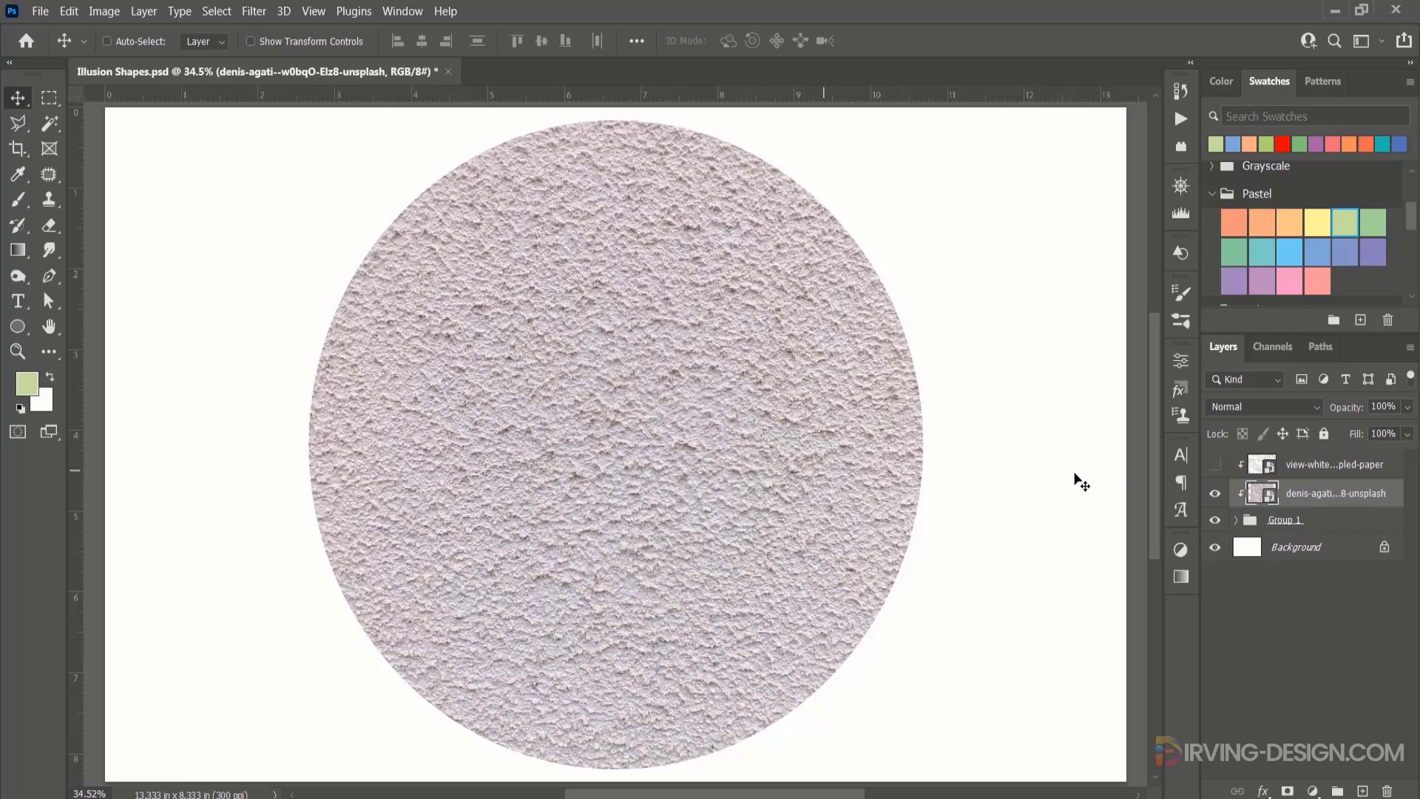
{"action": "left_click", "coordinate": [1298, 409]}
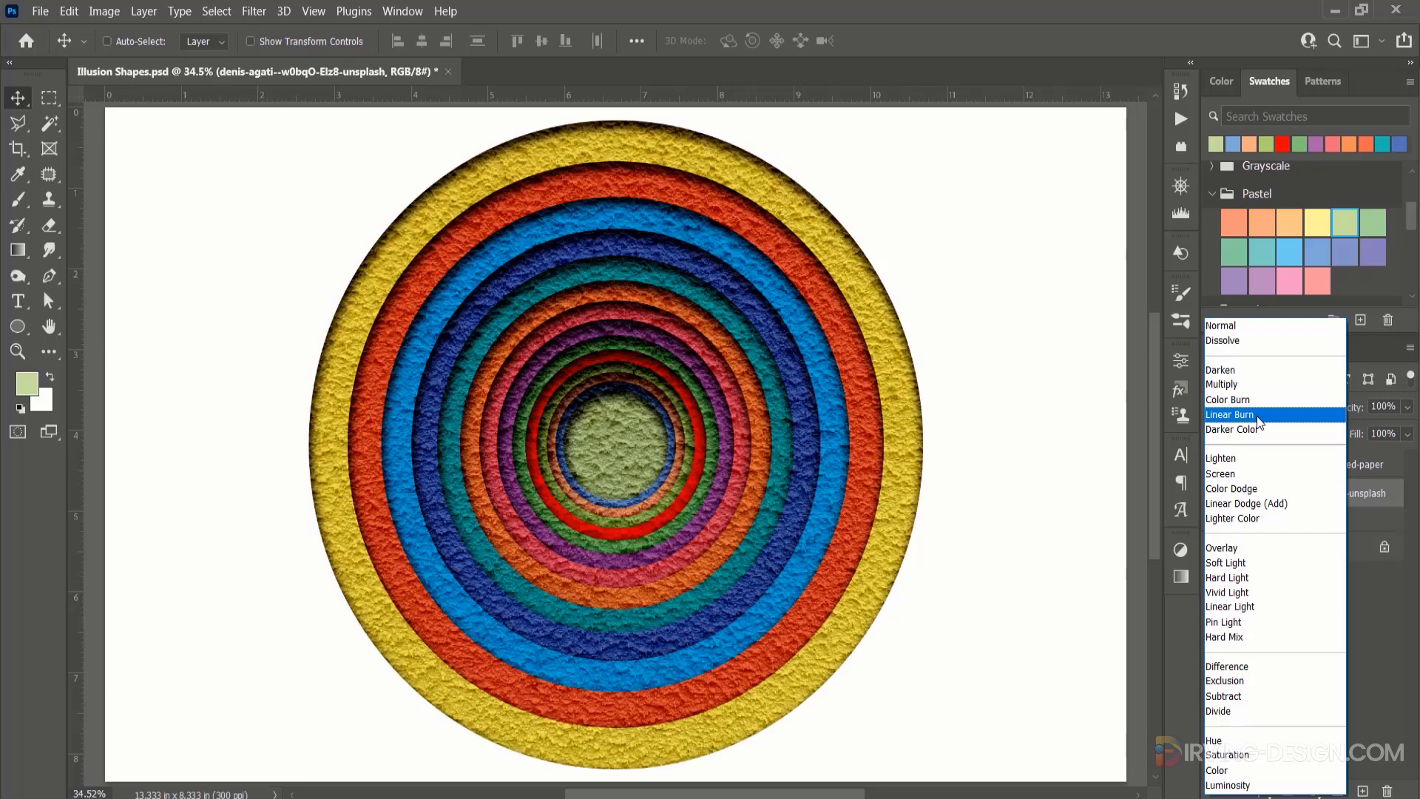
{"action": "left_click", "coordinate": [1257, 416]}
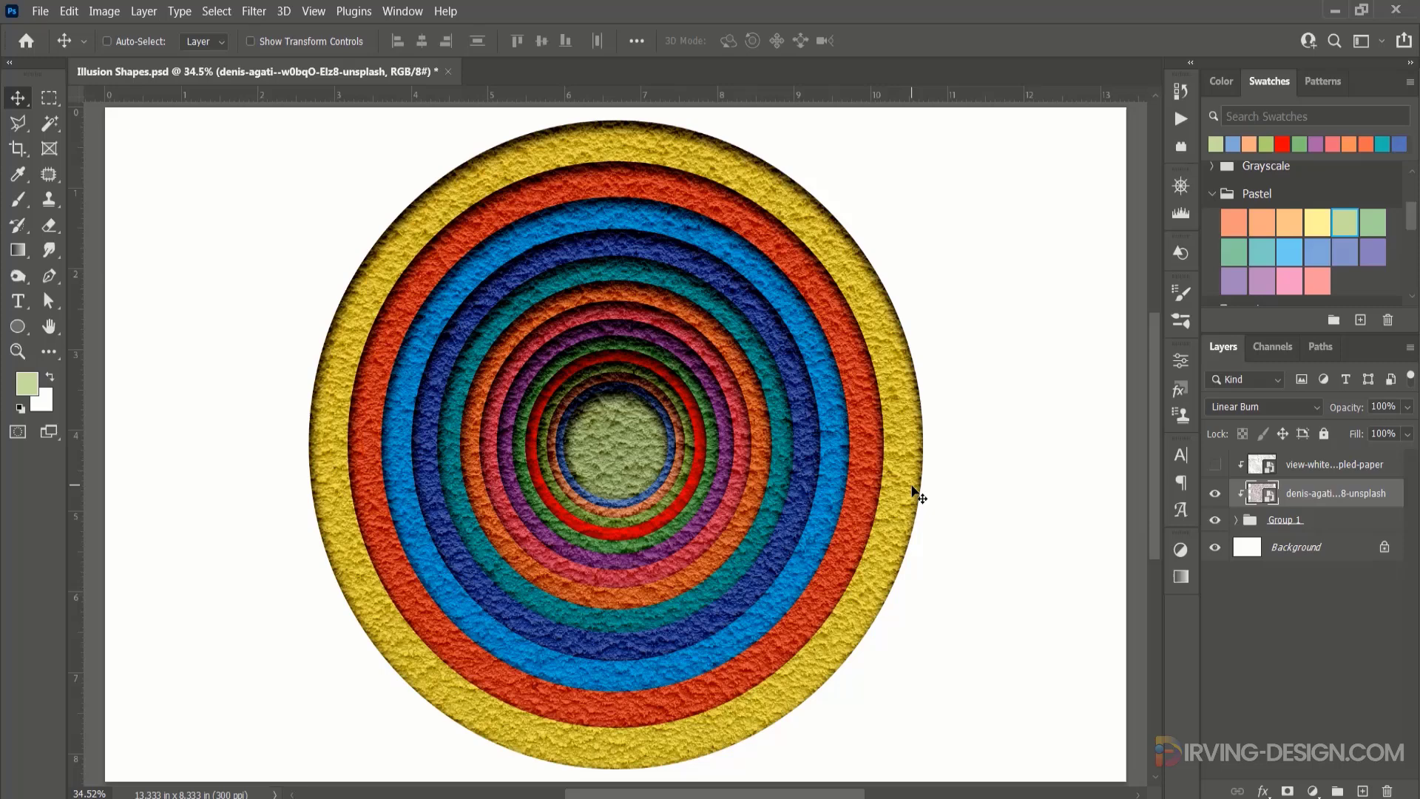
Group both texture layers with the ring group under the name "Circle 1" and hide that group.
{"action": "left_click", "coordinate": [1341, 520]}
{"action": "left_click", "coordinate": [1332, 469], "text": "shift"}
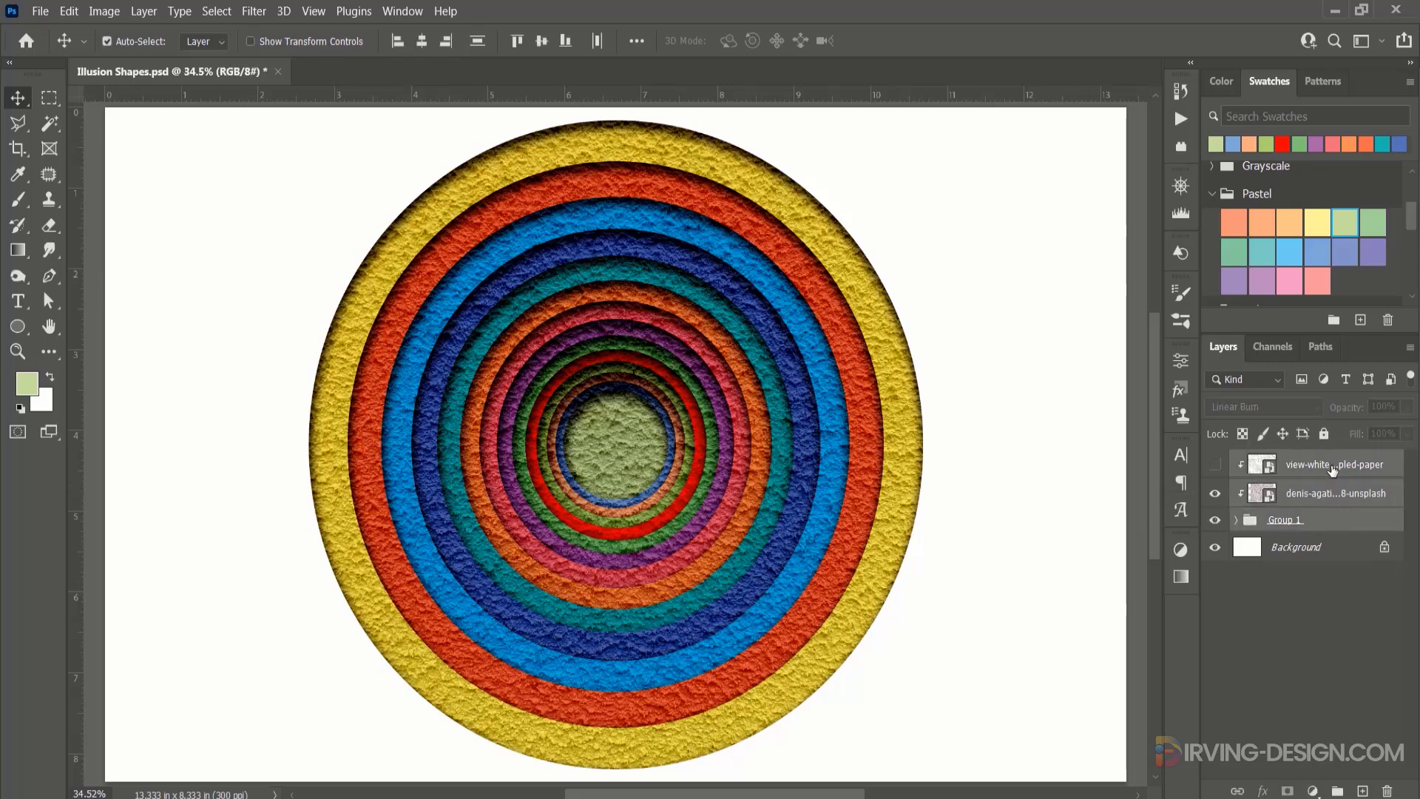
{"action": "key", "text": "ctrl+g"}
{"action": "double_click", "coordinate": [1287, 462]}
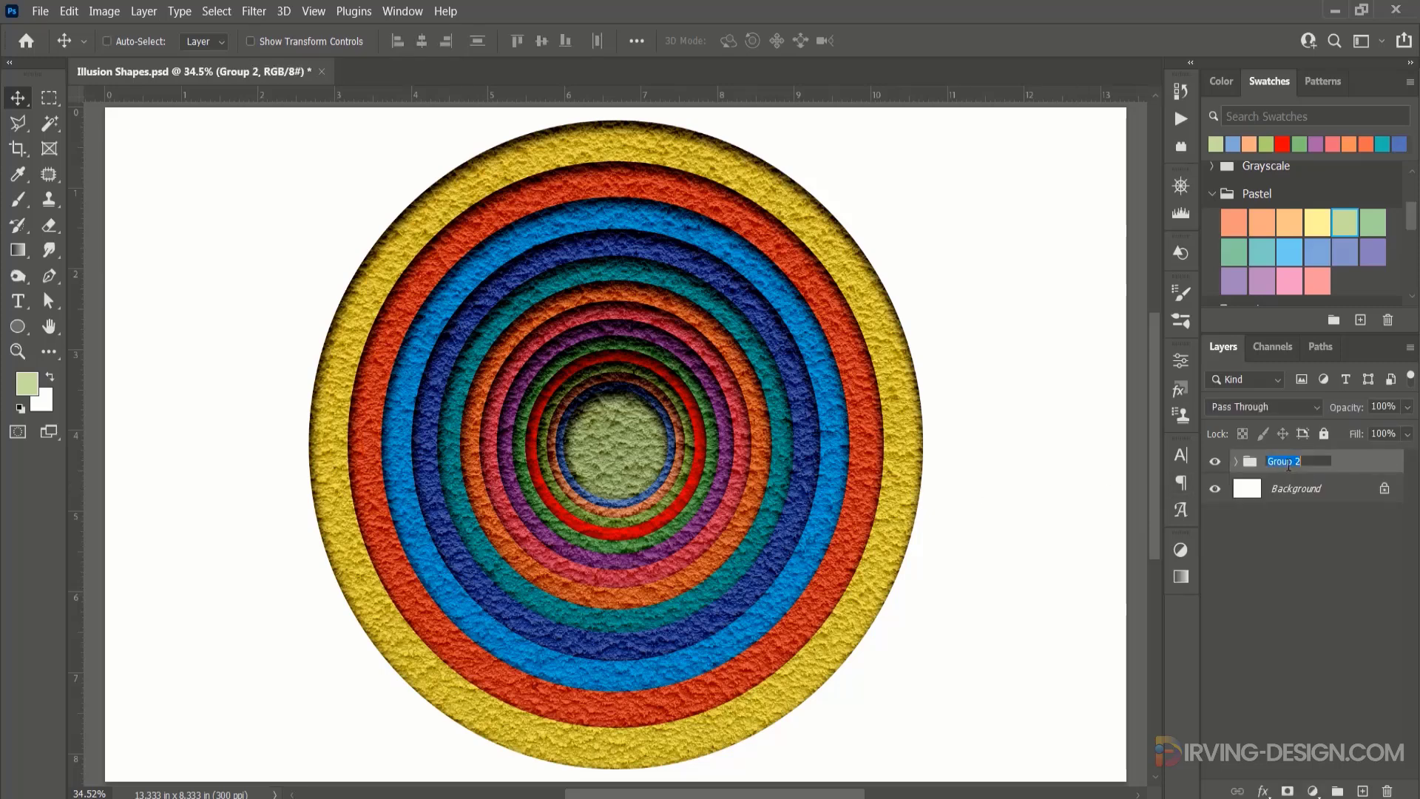
{"action": "type", "text": "Circle 1"}
{"action": "key", "text": "Return"}
{"action": "left_click", "coordinate": [1214, 461]}
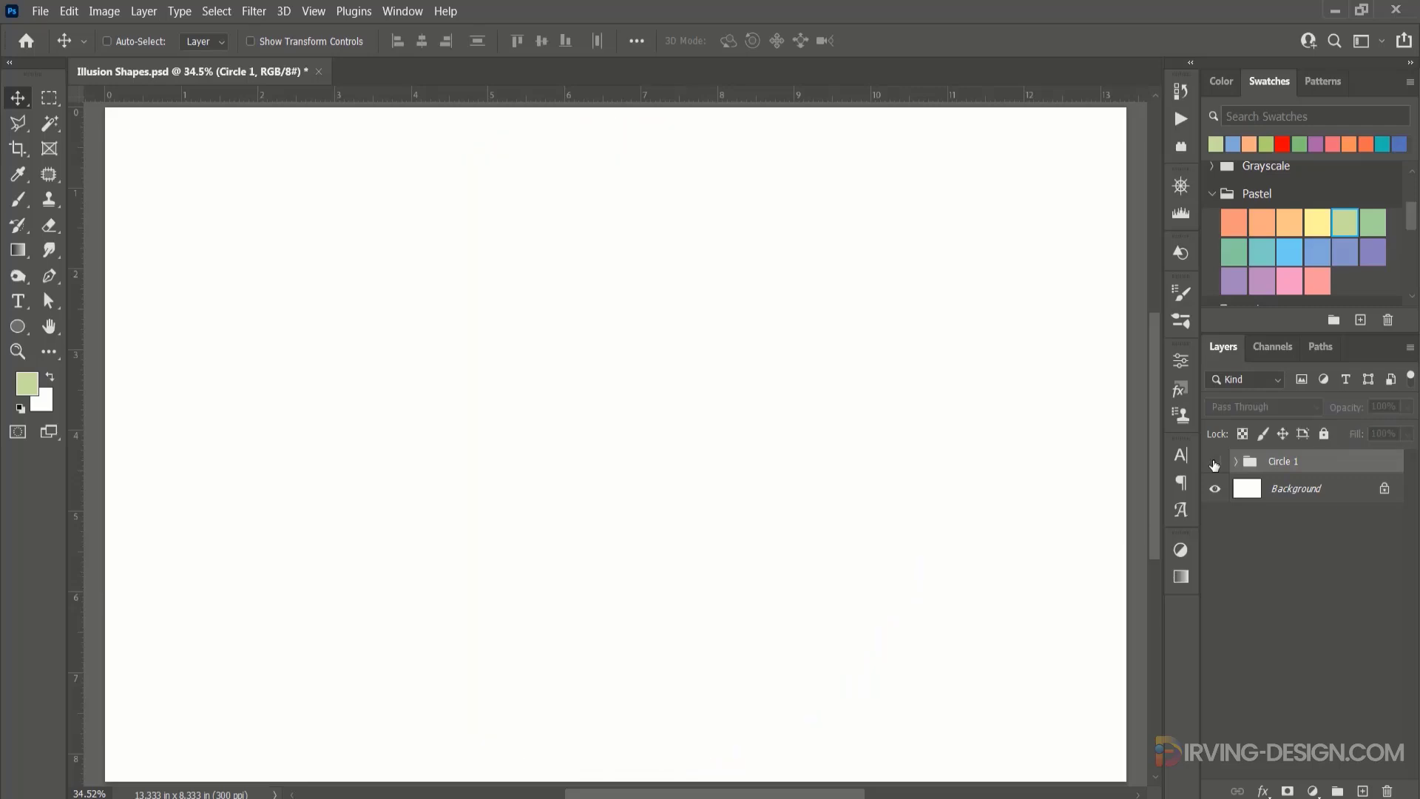
Draw a five-sided polygon about 7.47 by 7.1 inches from the canvas centre and move it slightly down.
{"action": "left_click", "coordinate": [18, 326]}
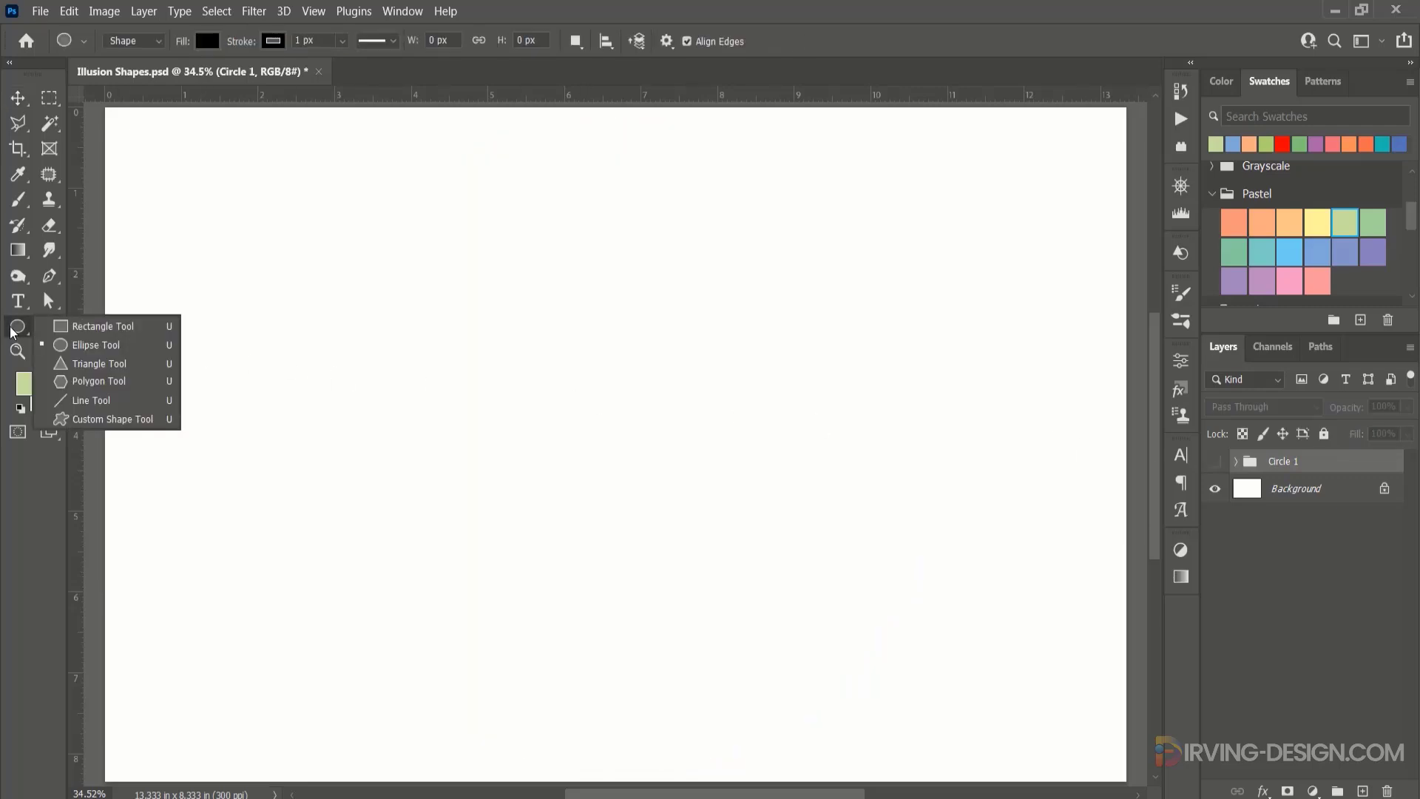
{"action": "left_click", "coordinate": [103, 382]}
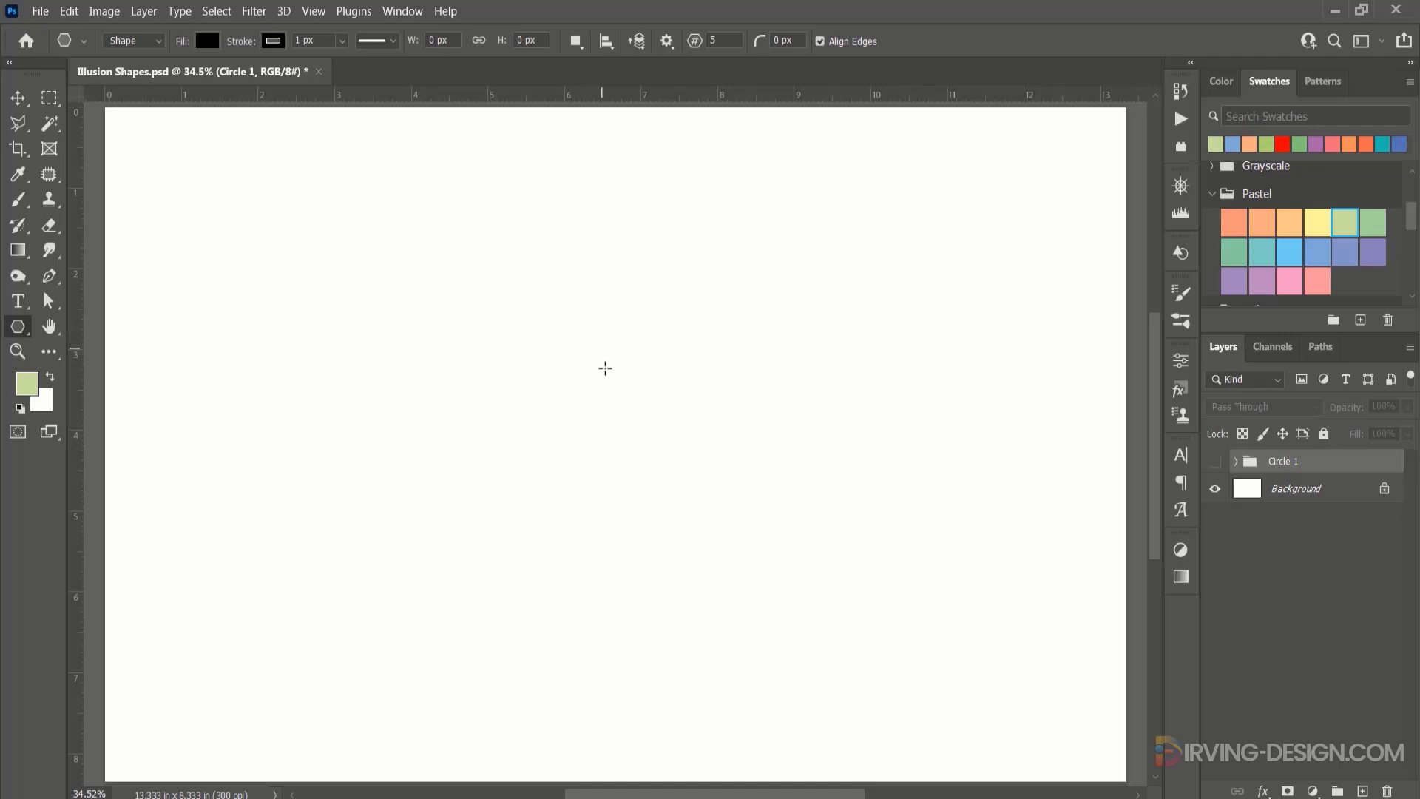
{"action": "left_click_drag", "start_coordinate": [601, 431], "coordinate": [1120, 749]}
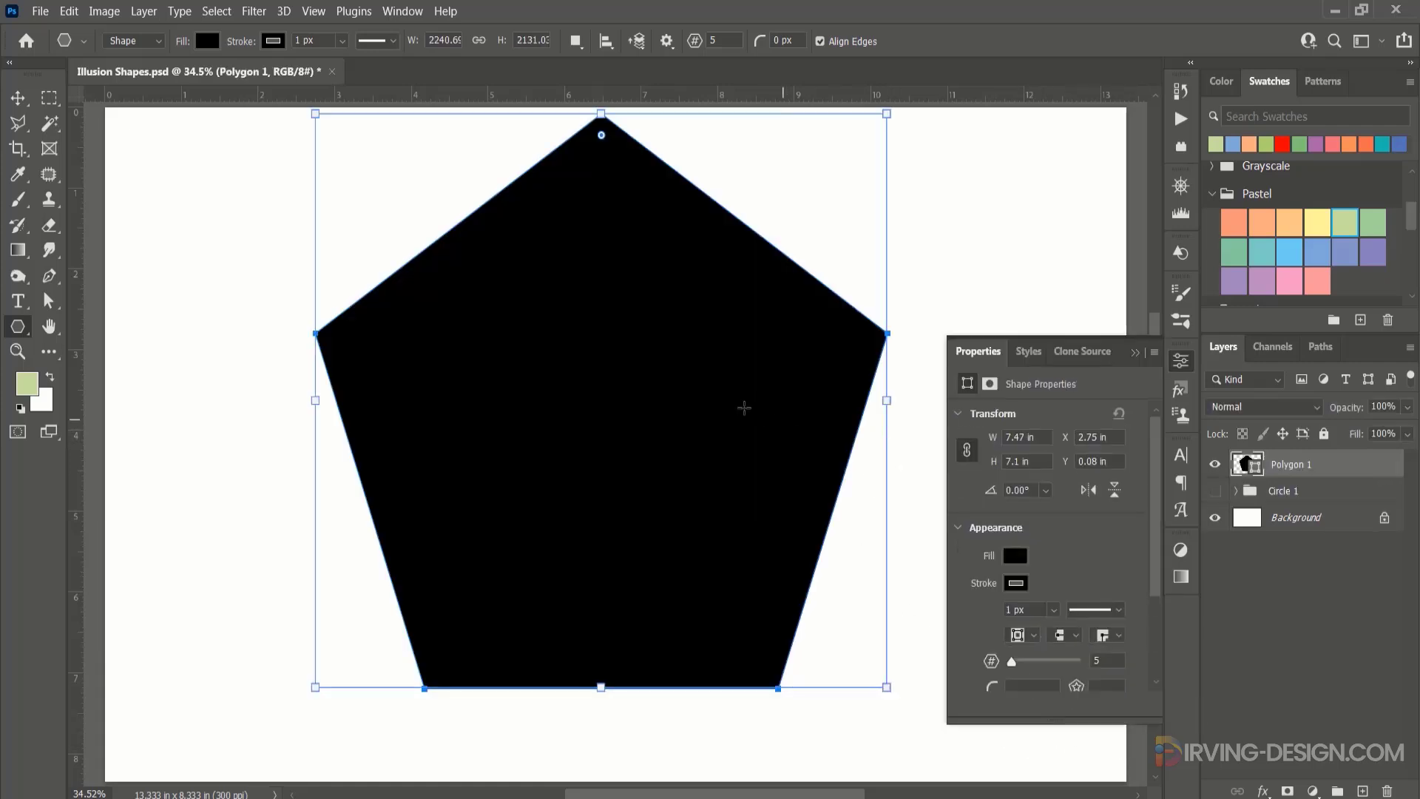
{"action": "key", "text": "v"}
{"action": "left_click_drag", "start_coordinate": [665, 373], "coordinate": [667, 404]}
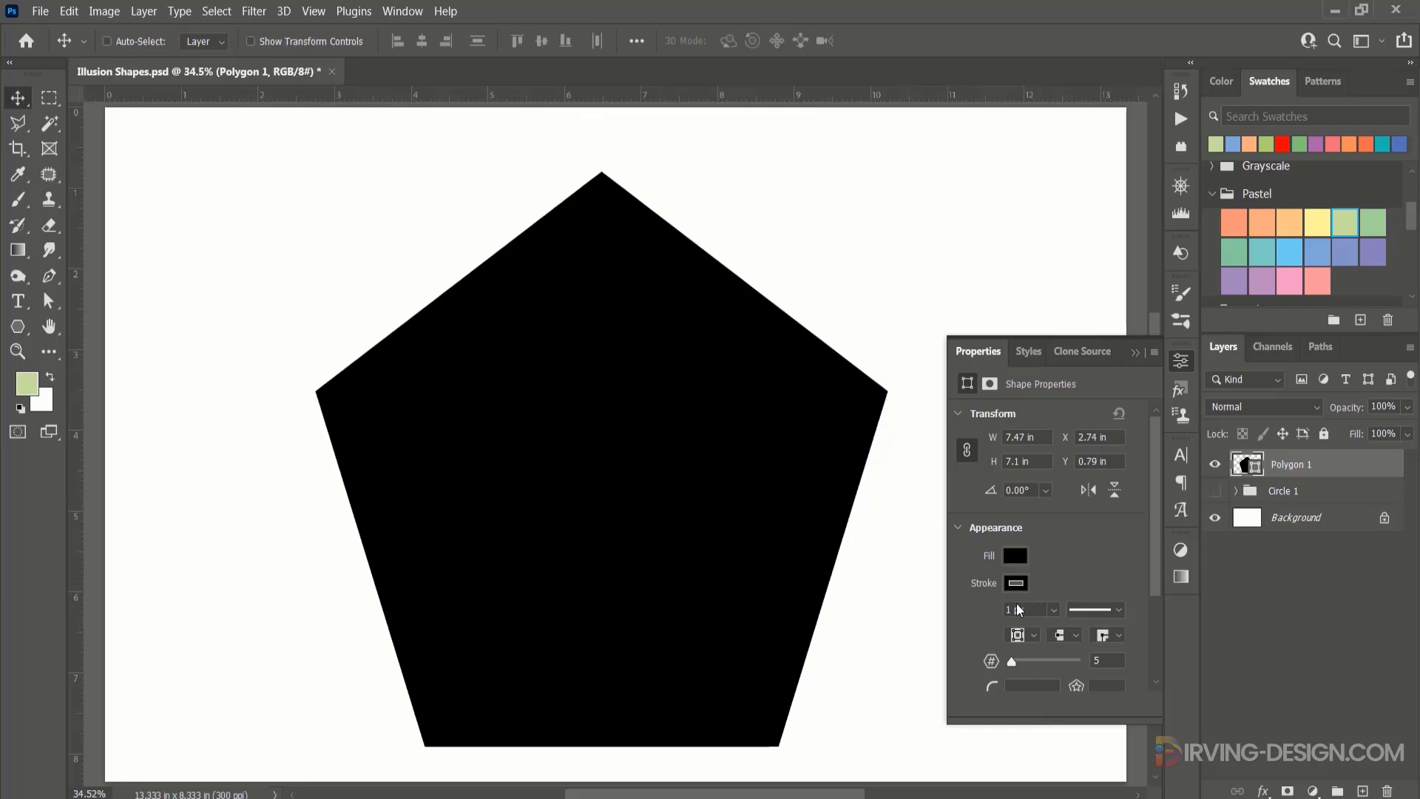
Remove the polygon's stroke and fill it with the light orange from the recently used colours.
{"action": "left_click", "coordinate": [1017, 584]}
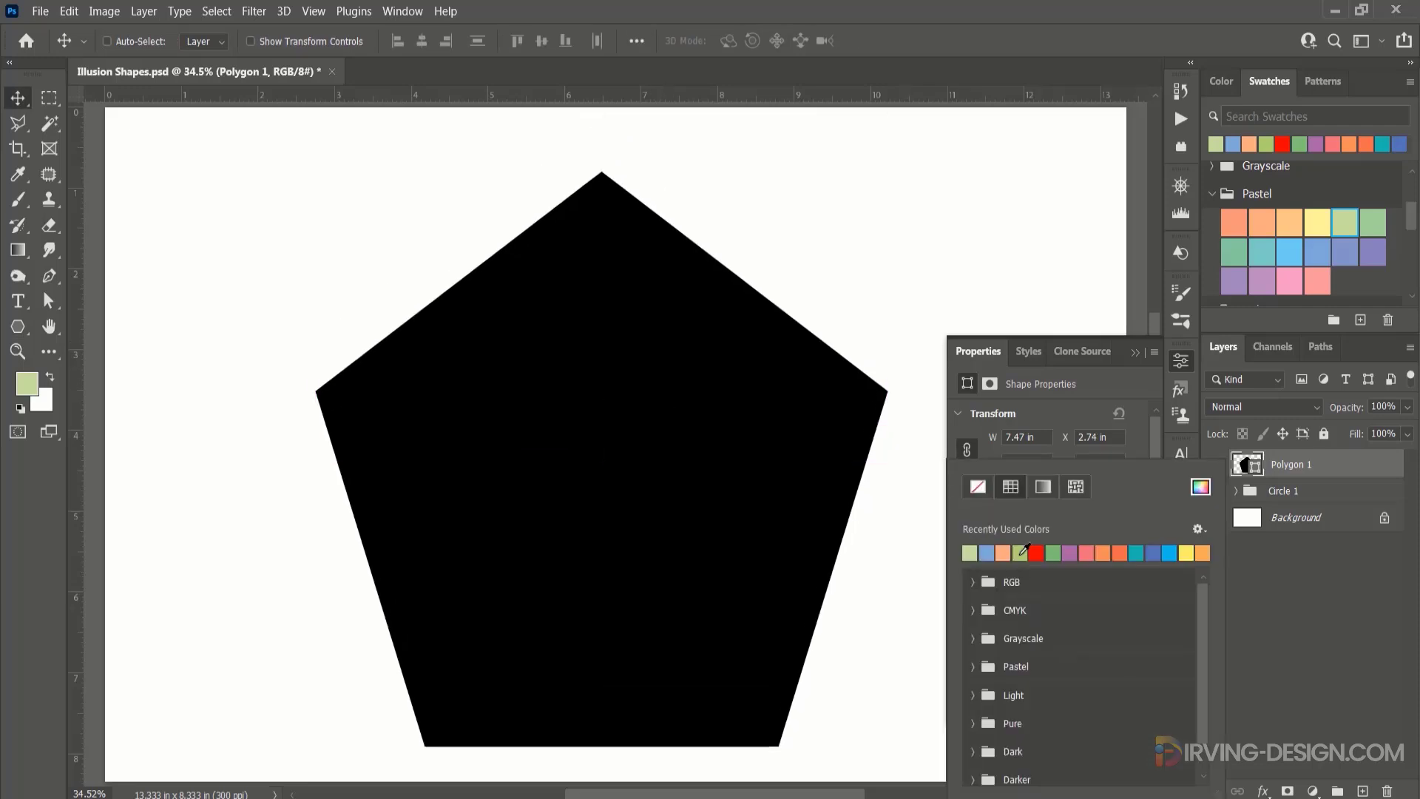
{"action": "left_click", "coordinate": [984, 487]}
{"action": "left_click", "coordinate": [1097, 388]}
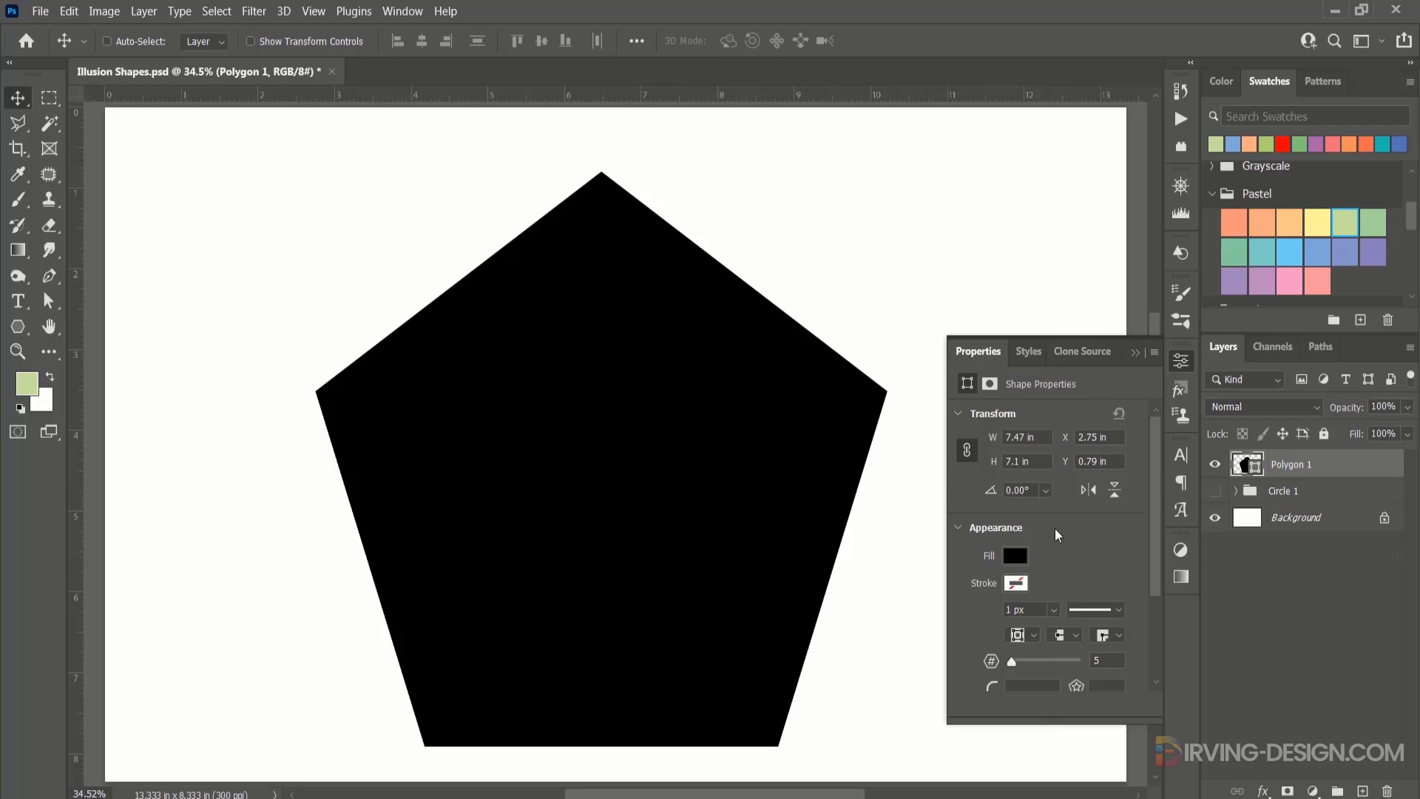
{"action": "left_click", "coordinate": [1025, 559]}
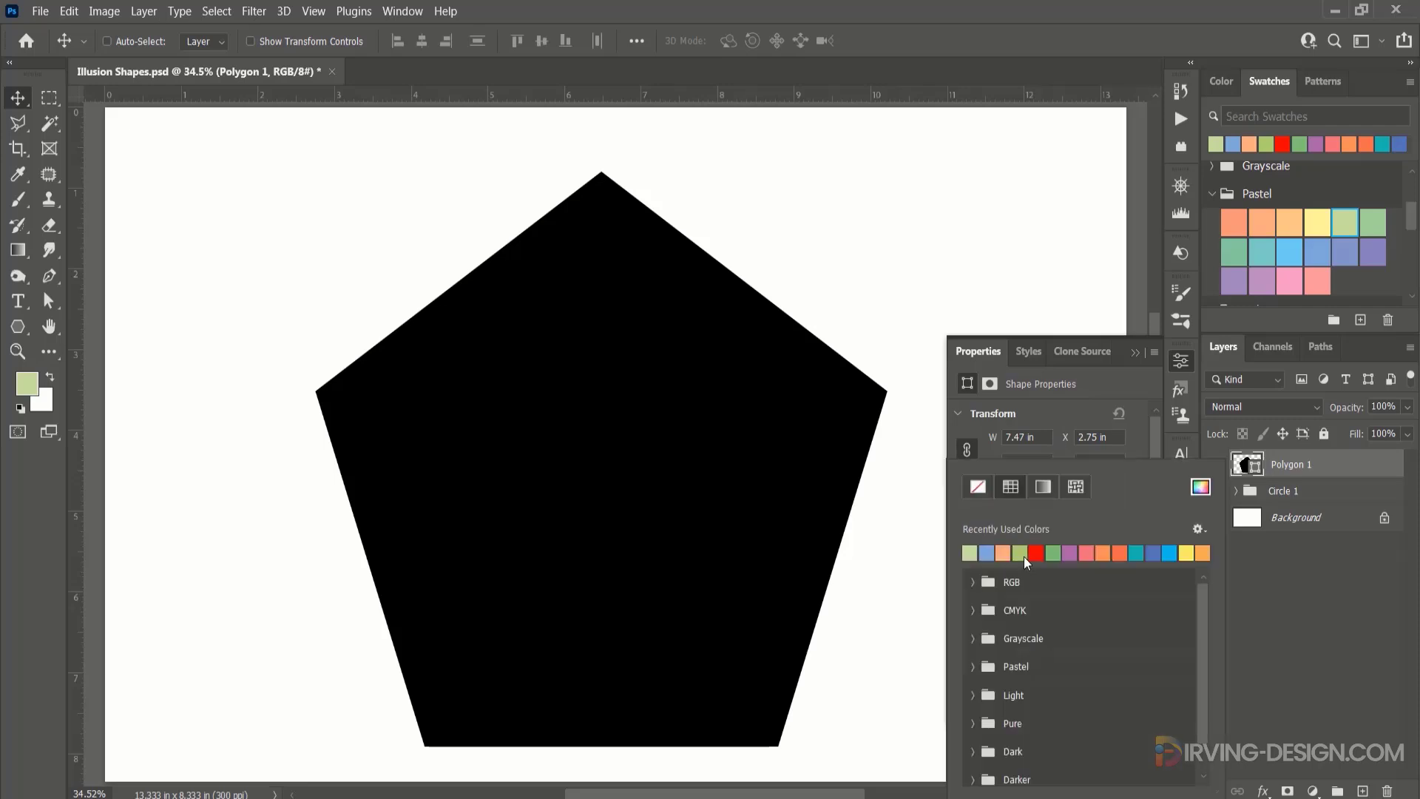
{"action": "left_click", "coordinate": [1011, 554]}
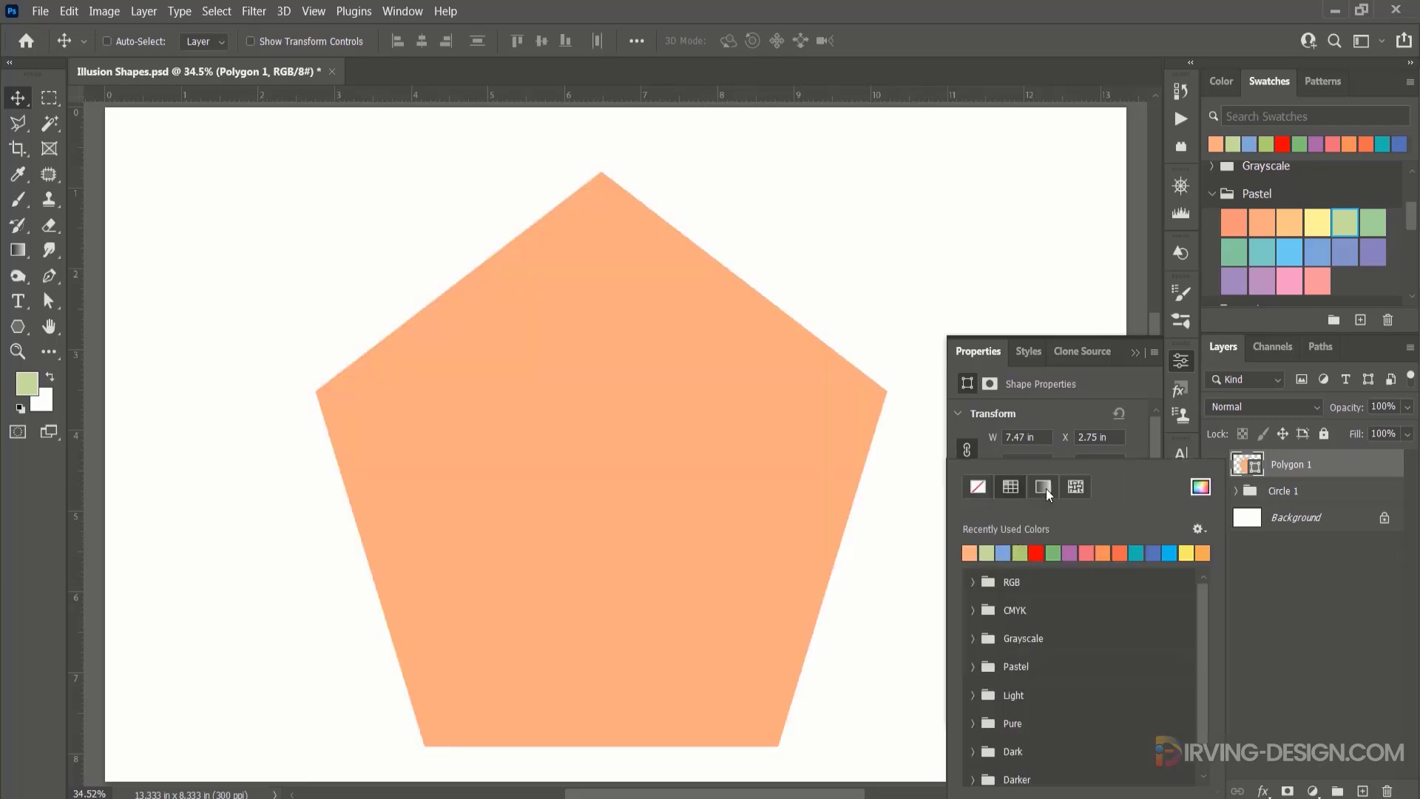
{"action": "left_click", "coordinate": [1090, 408]}
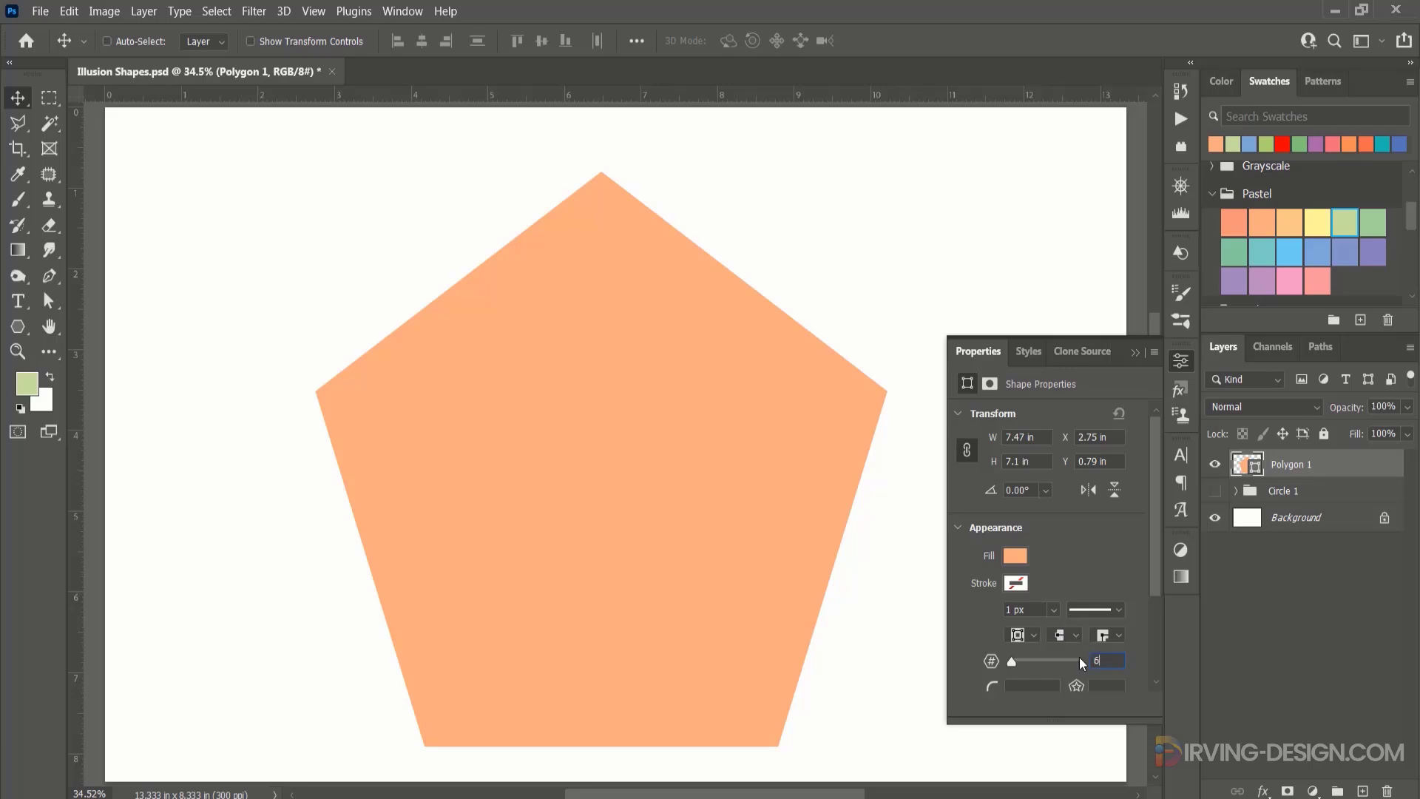
Set the polygon to 6 sides and stretch the hexagon to about 11.03 by 7.58 inches.
{"action": "key", "text": "Return"}
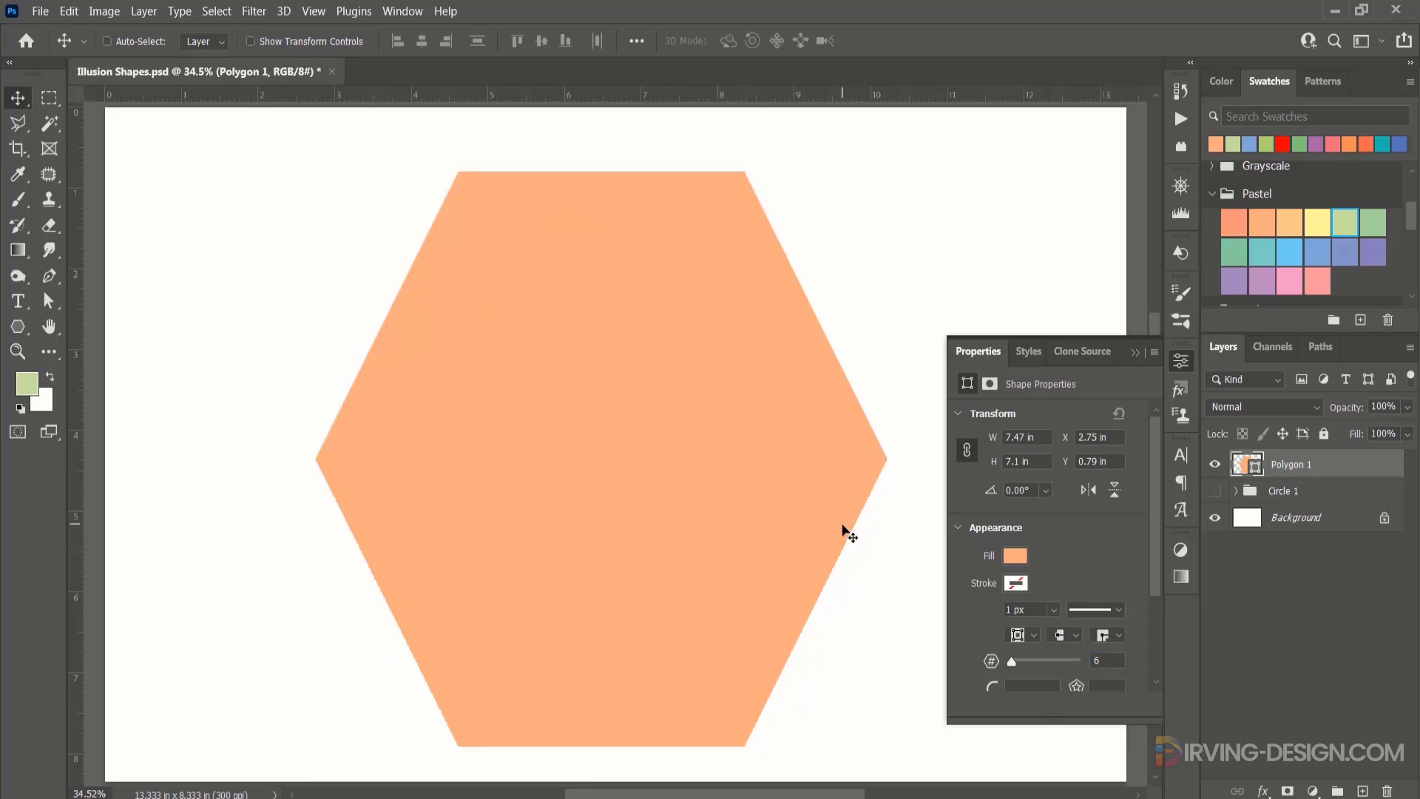
{"action": "scroll", "coordinate": [756, 509], "scroll_direction": "down", "scroll_amount": 3}
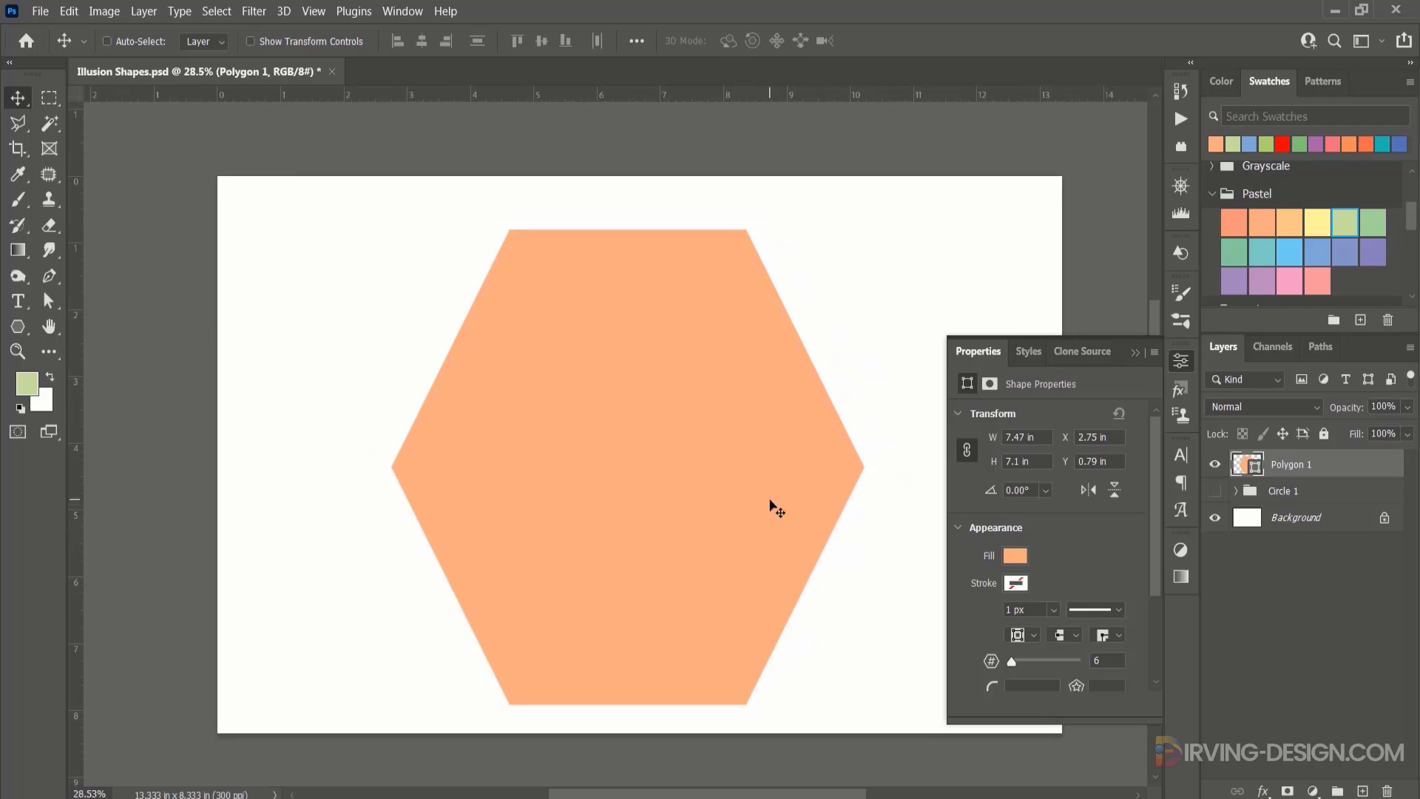
{"action": "left_click_drag", "start_coordinate": [774, 501], "coordinate": [648, 494]}
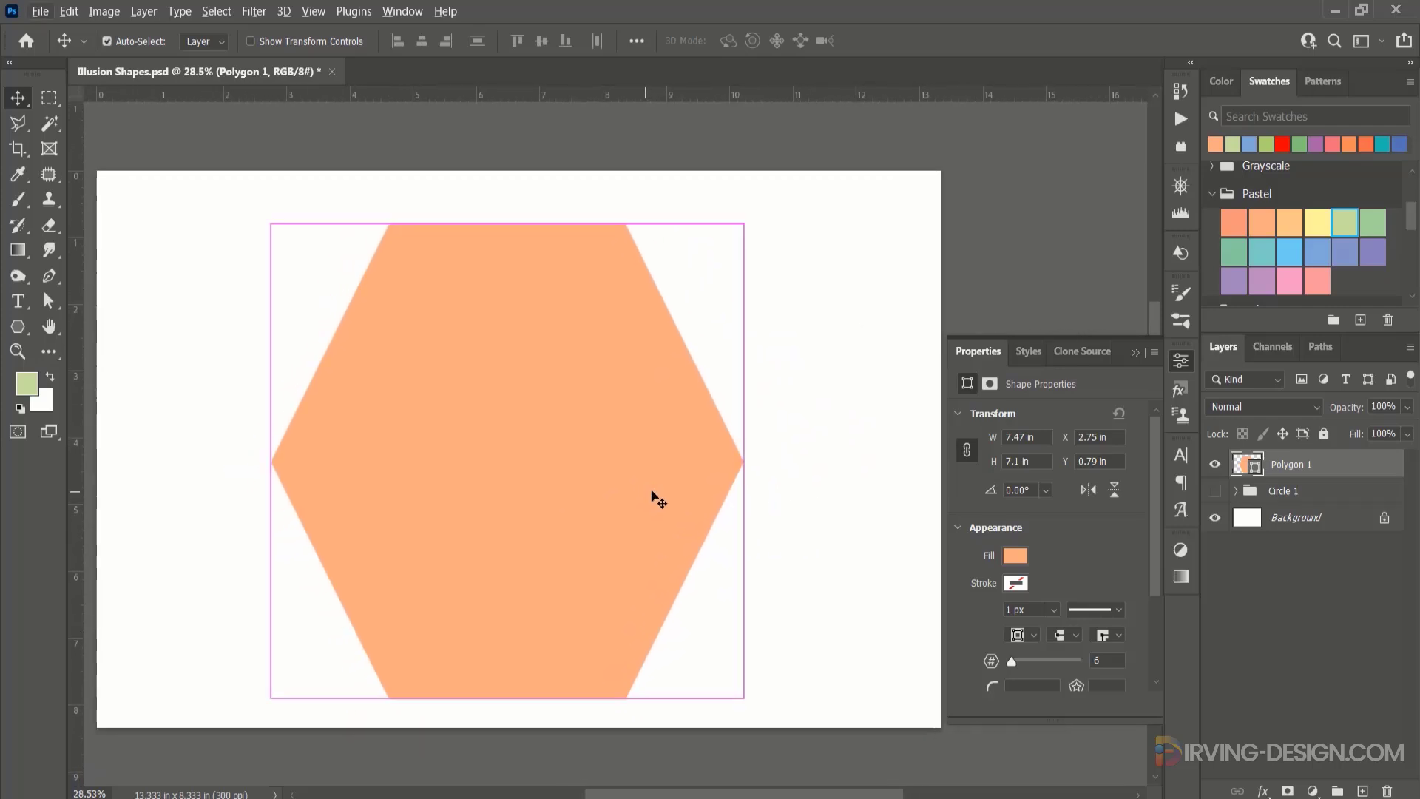
{"action": "key", "text": "ctrl+t"}
{"action": "left_click_drag", "start_coordinate": [506, 223], "coordinate": [505, 192]}
{"action": "left_click_drag", "start_coordinate": [742, 444], "coordinate": [879, 444]}
{"action": "left_click_drag", "start_coordinate": [271, 446], "coordinate": [180, 445]}
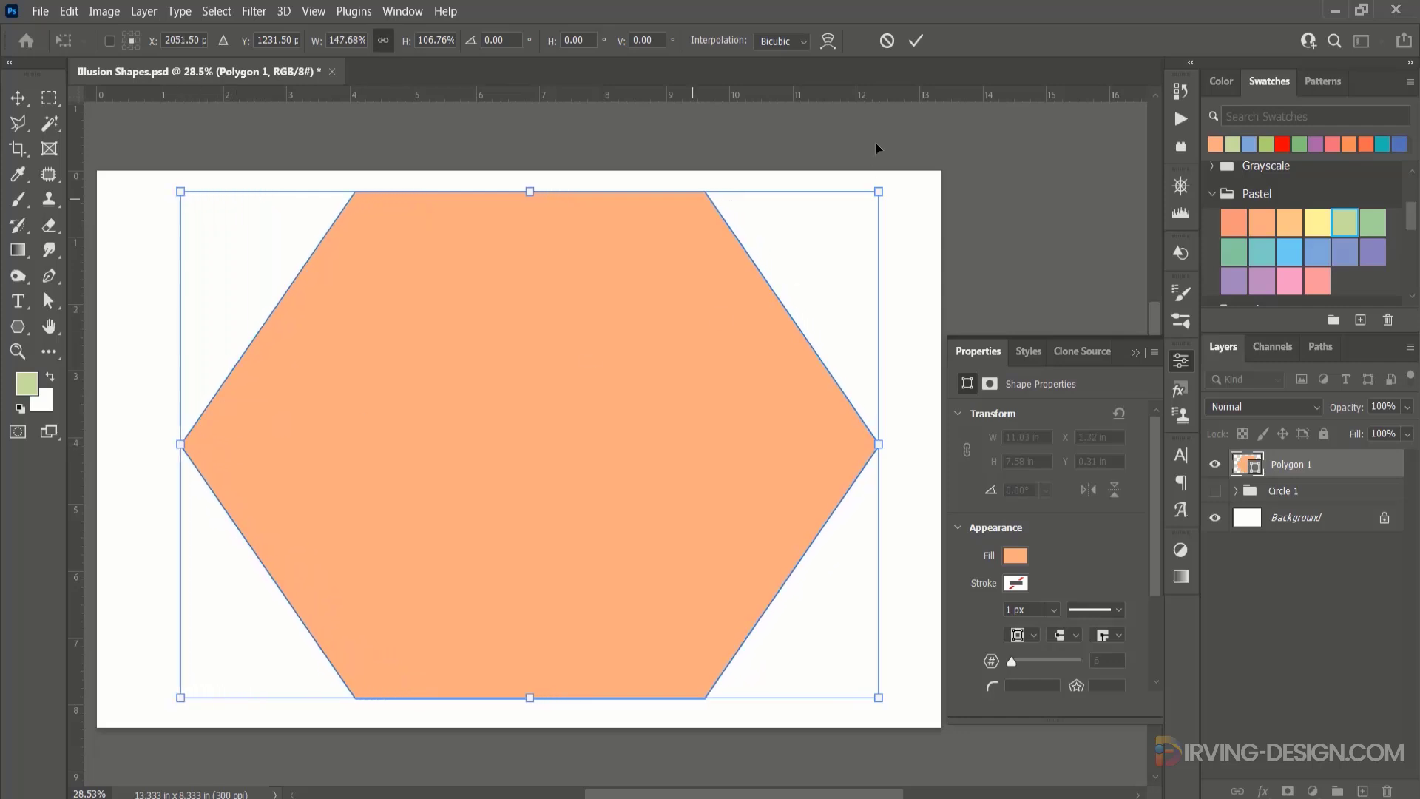
{"action": "left_click", "coordinate": [915, 40]}
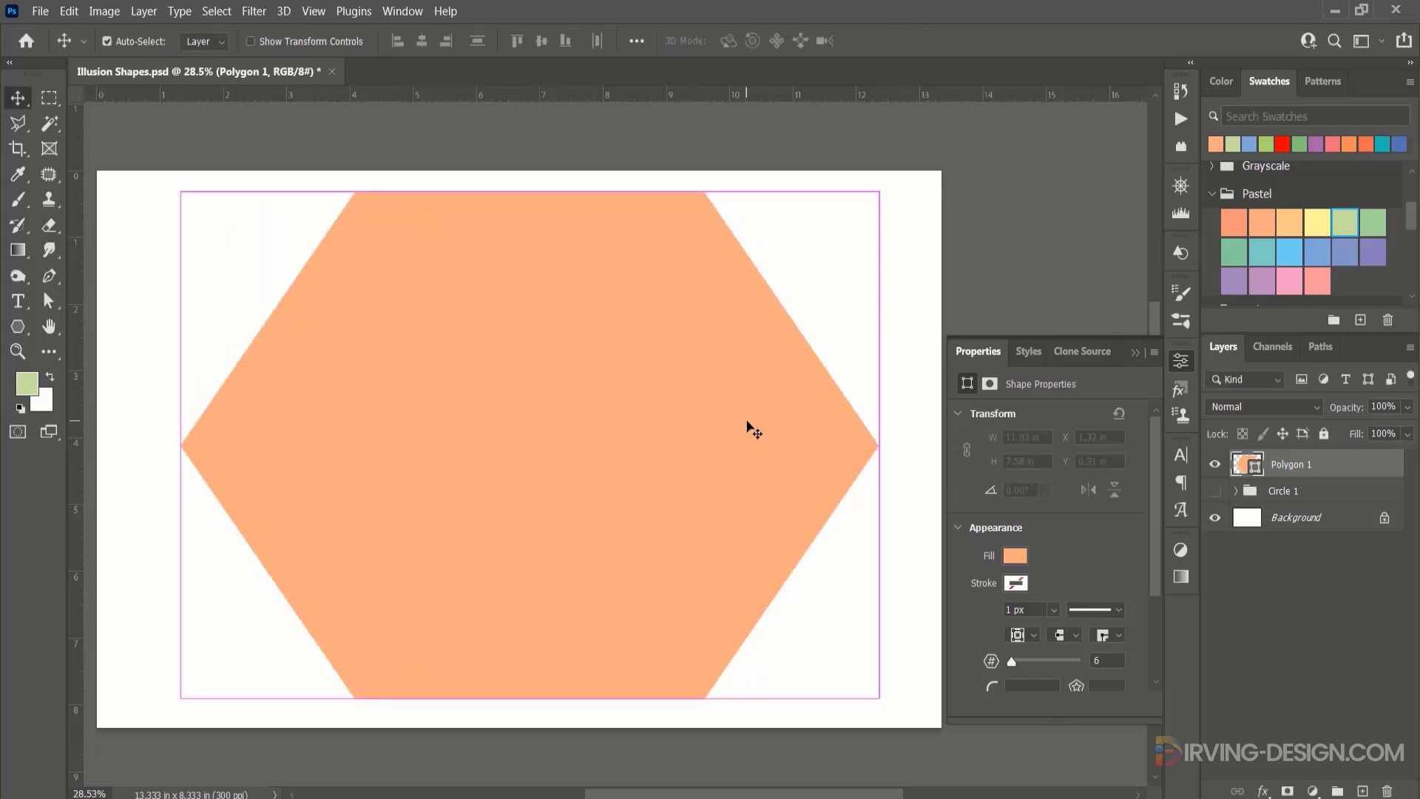
Centre the hexagon horizontally and vertically on the canvas and paste the copied inner-shadow layer style onto it.
{"action": "key", "text": "ctrl+a"}
{"action": "left_click", "coordinate": [422, 41]}
{"action": "left_click", "coordinate": [543, 42]}
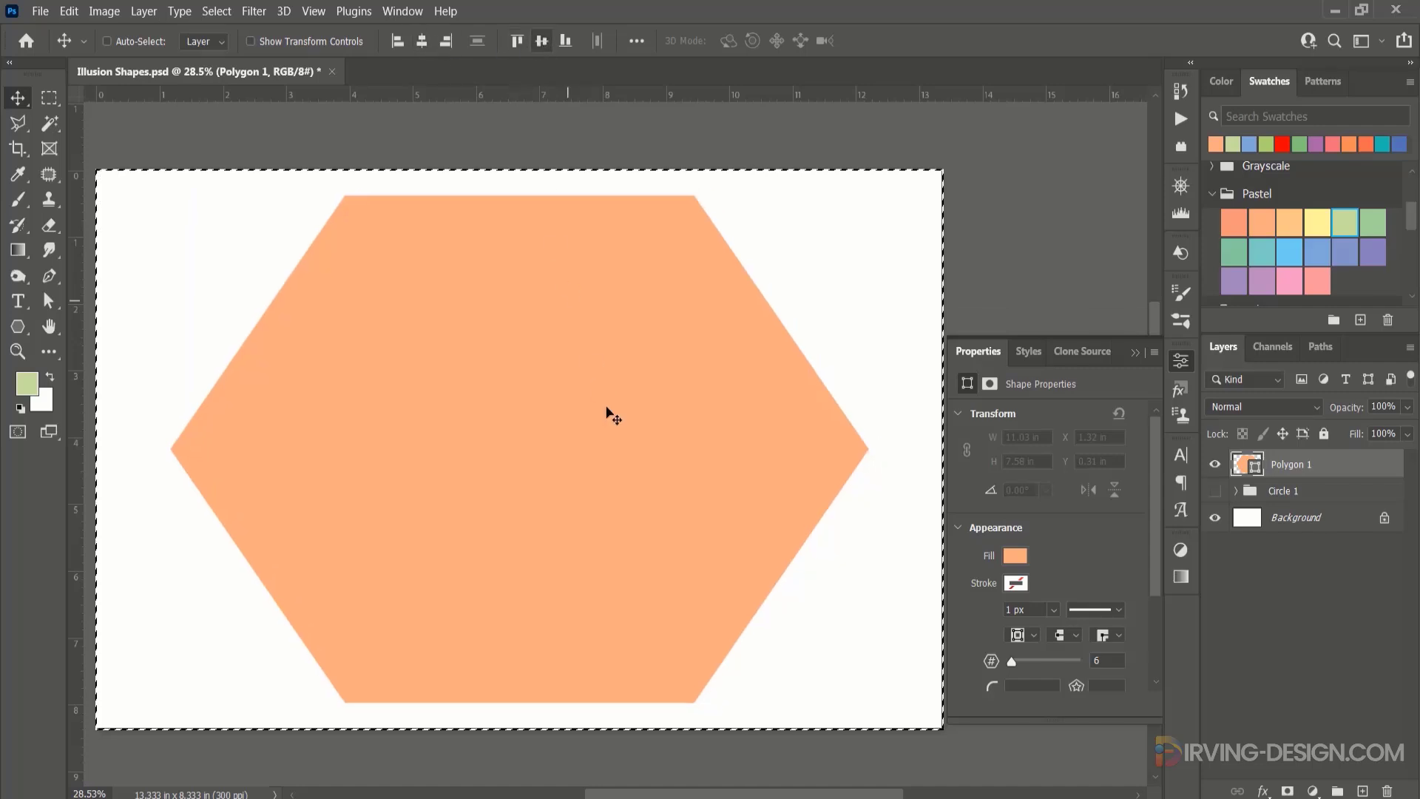
{"action": "key", "text": "ctrl+d"}
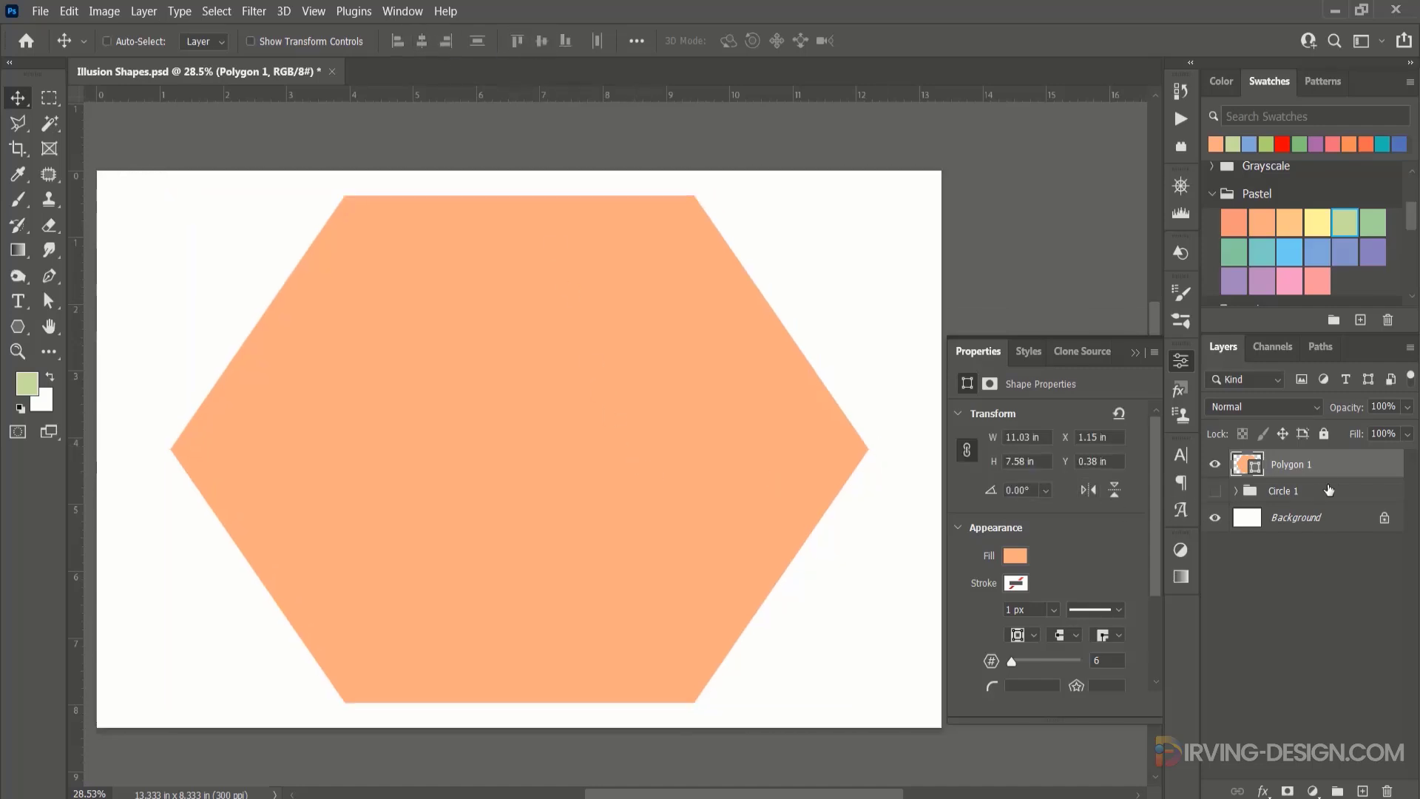
{"action": "right_click", "coordinate": [1340, 472]}
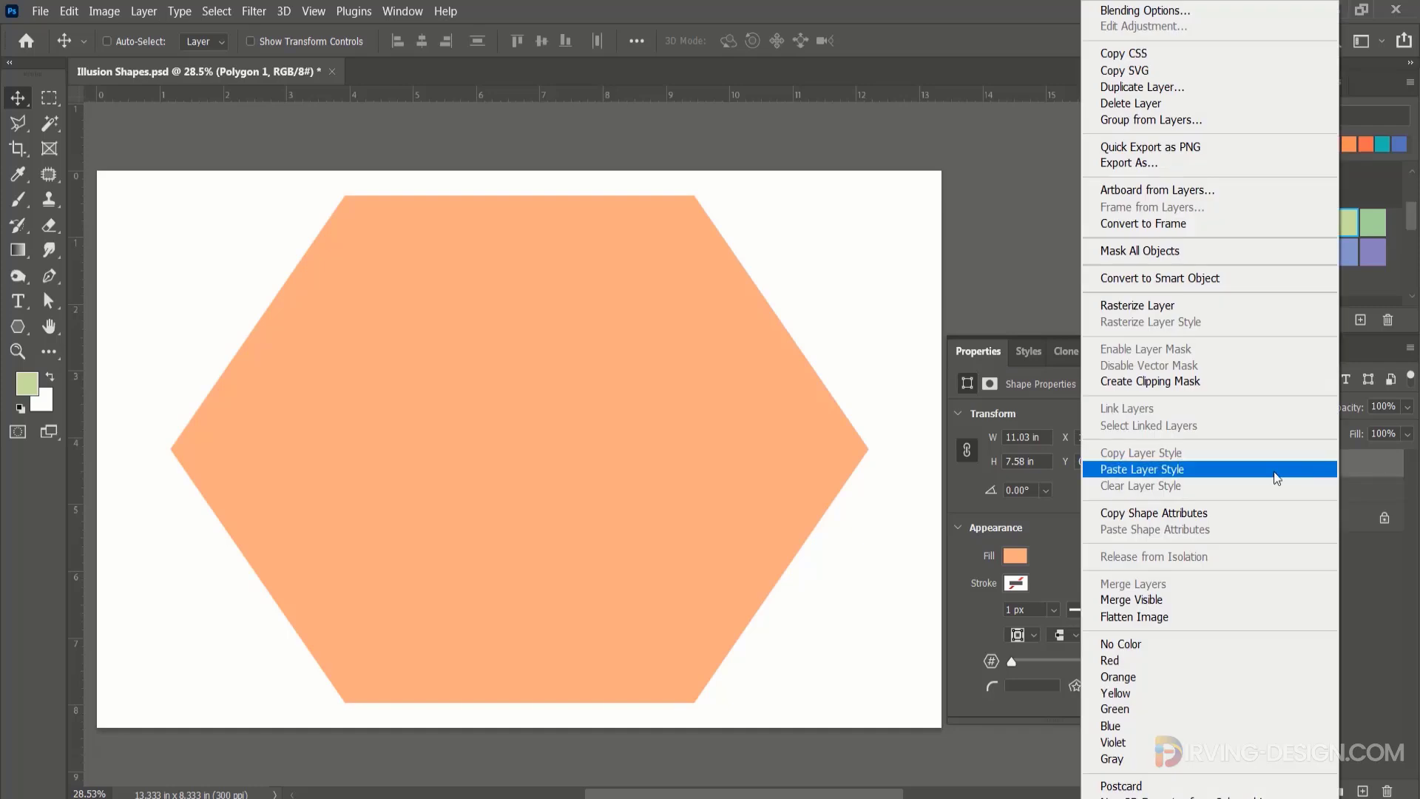
{"action": "left_click", "coordinate": [1222, 471]}
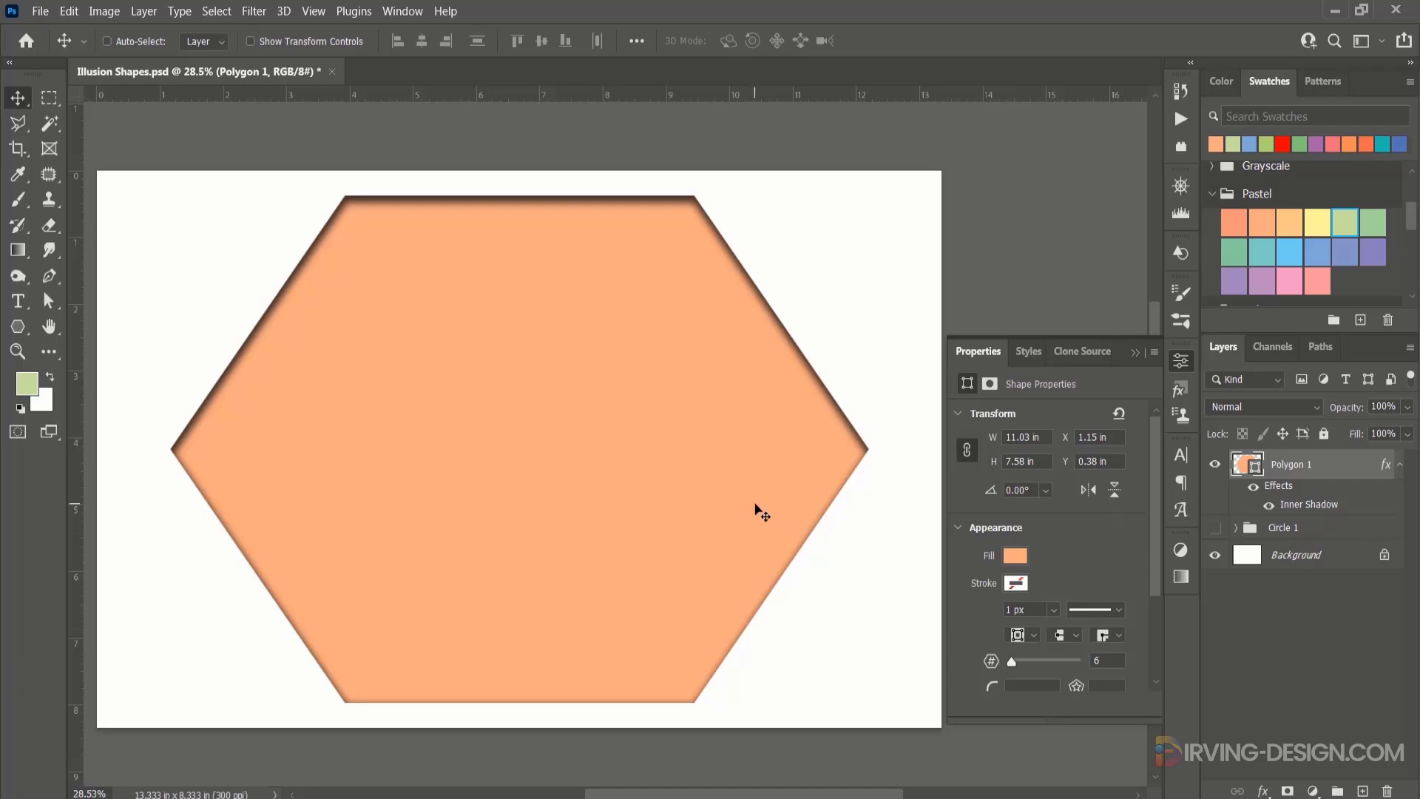
Duplicate the hexagon and scale the copy about its centre to about 85.76%.
{"action": "key", "text": "ctrl+t"}
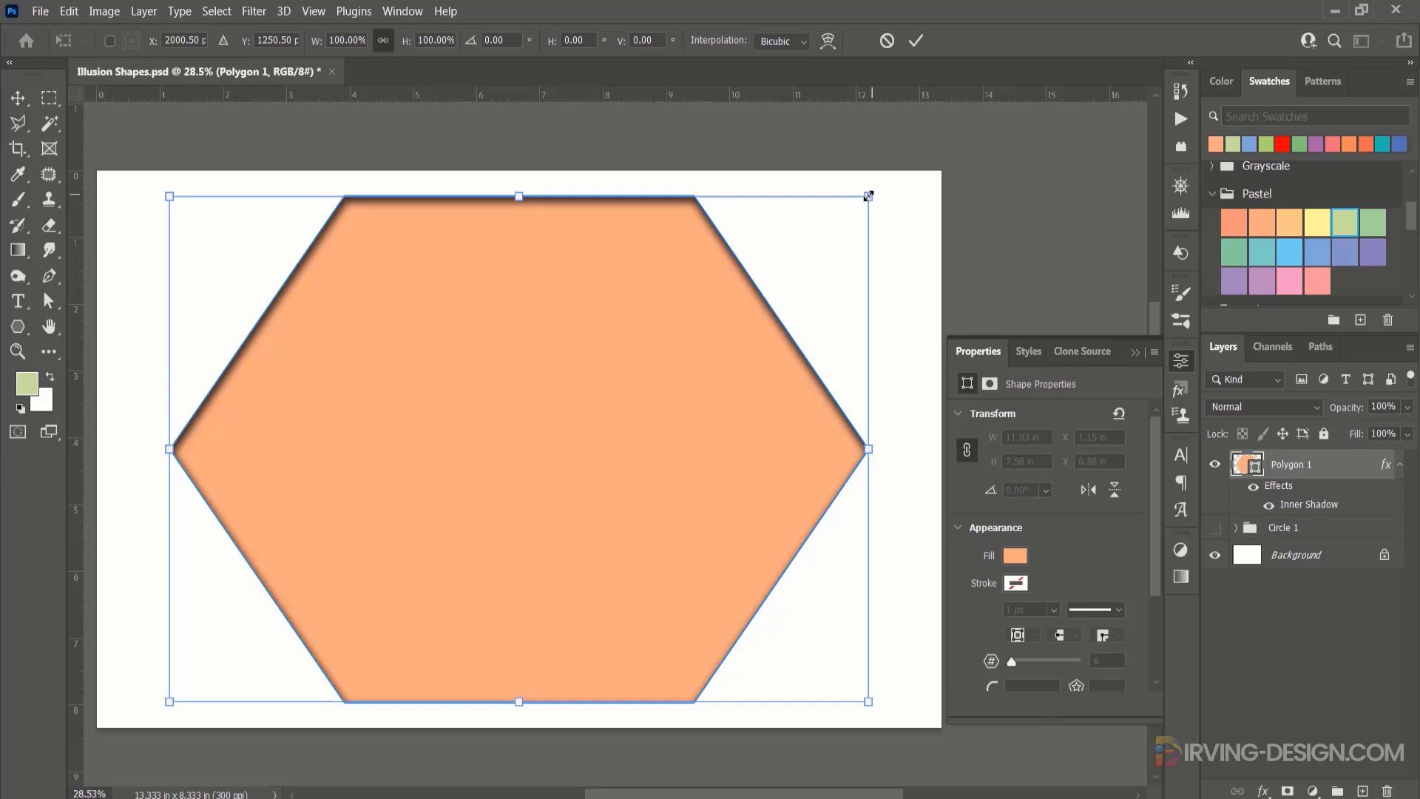
{"action": "left_click_drag", "start_coordinate": [869, 196], "coordinate": [821, 233]}
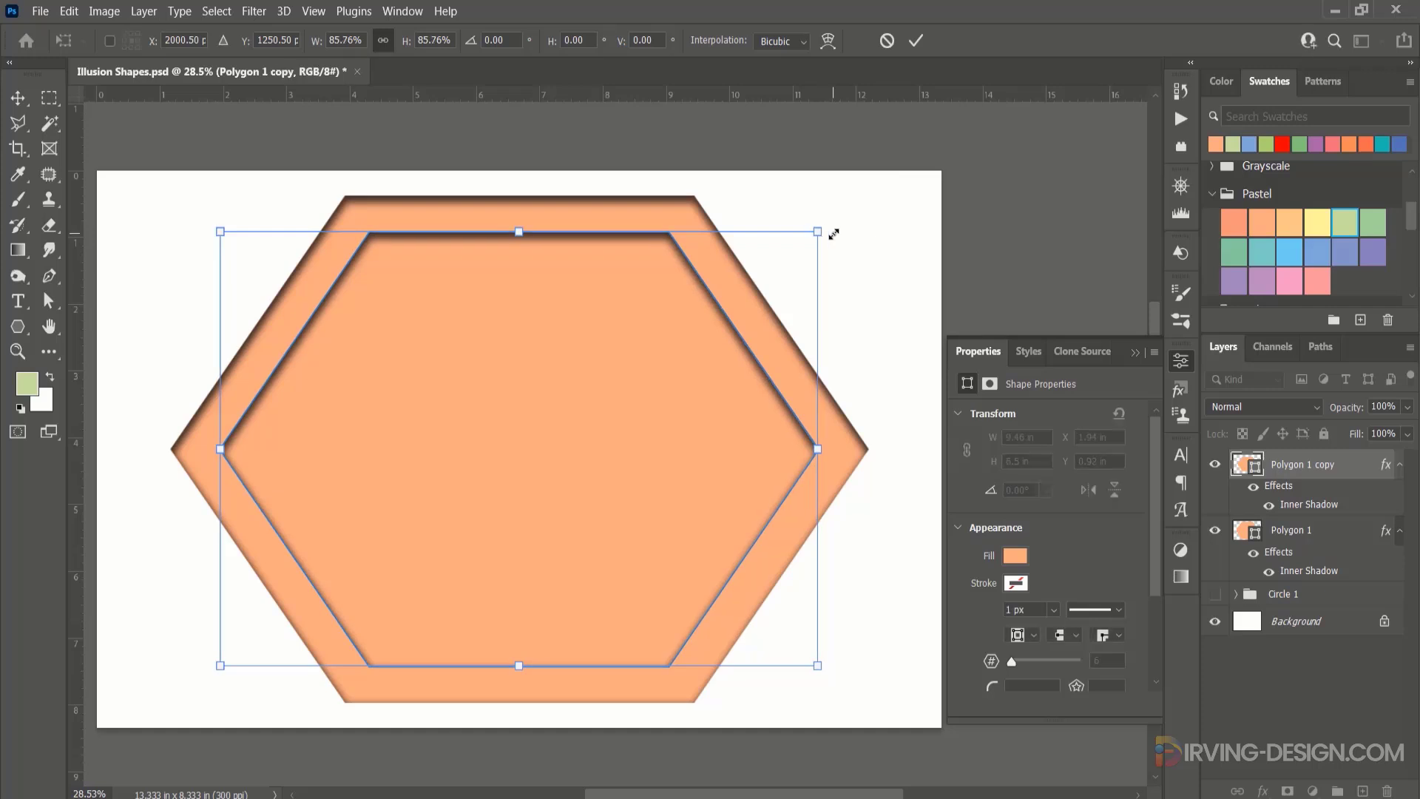
{"action": "left_click", "coordinate": [916, 41]}
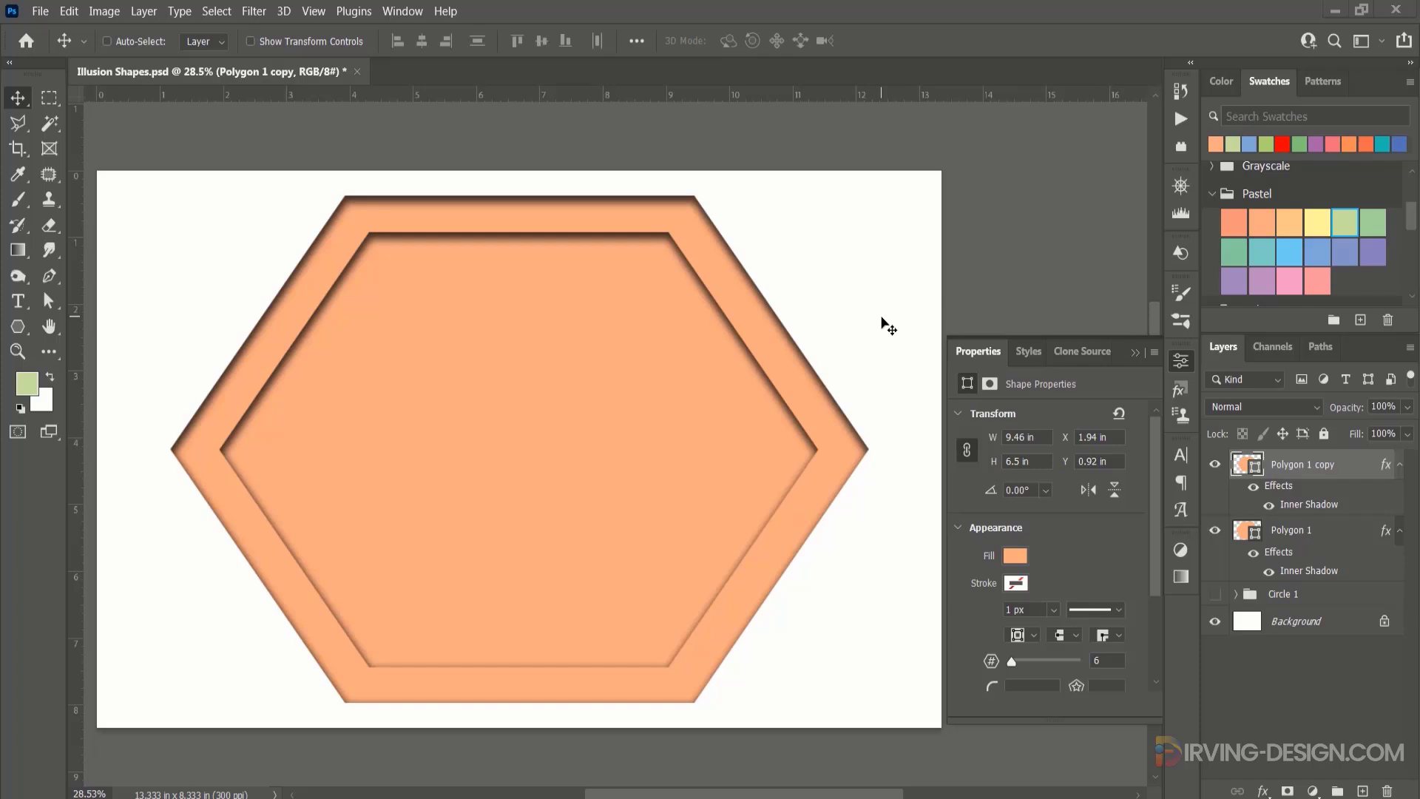
Repeat the scaled duplication of the hexagon until twelve progressively smaller copies nest inside the original.
{"action": "key", "text": "ctrl+shift+alt+t"}
{"action": "key", "text": "ctrl+shift+alt+t"}
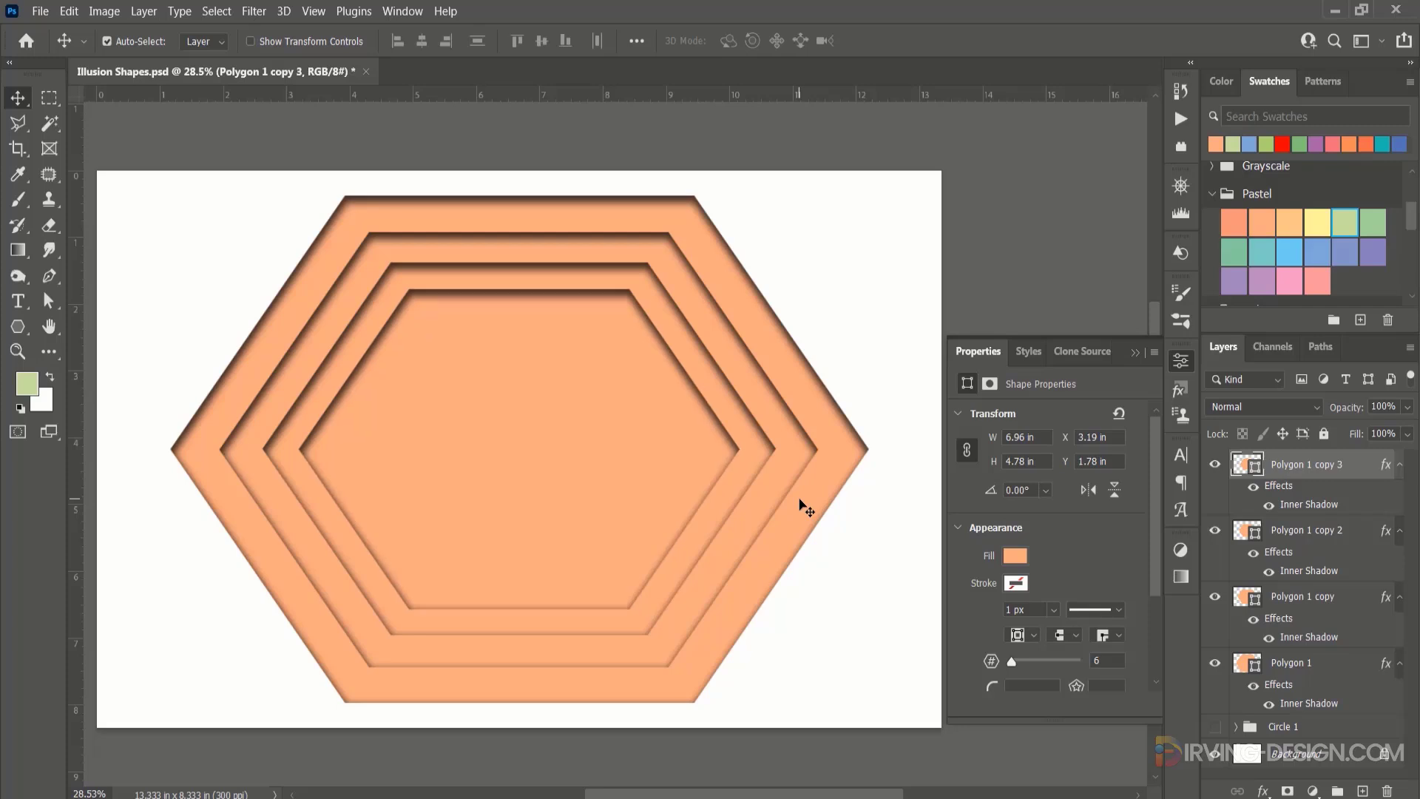
{"action": "key", "text": "ctrl+shift+alt+t"}
{"action": "key", "text": "ctrl+shift+alt+t"}
{"action": "key", "text": "ctrl+shift+alt+t"}
{"action": "key", "text": "ctrl+shift+alt+t"}
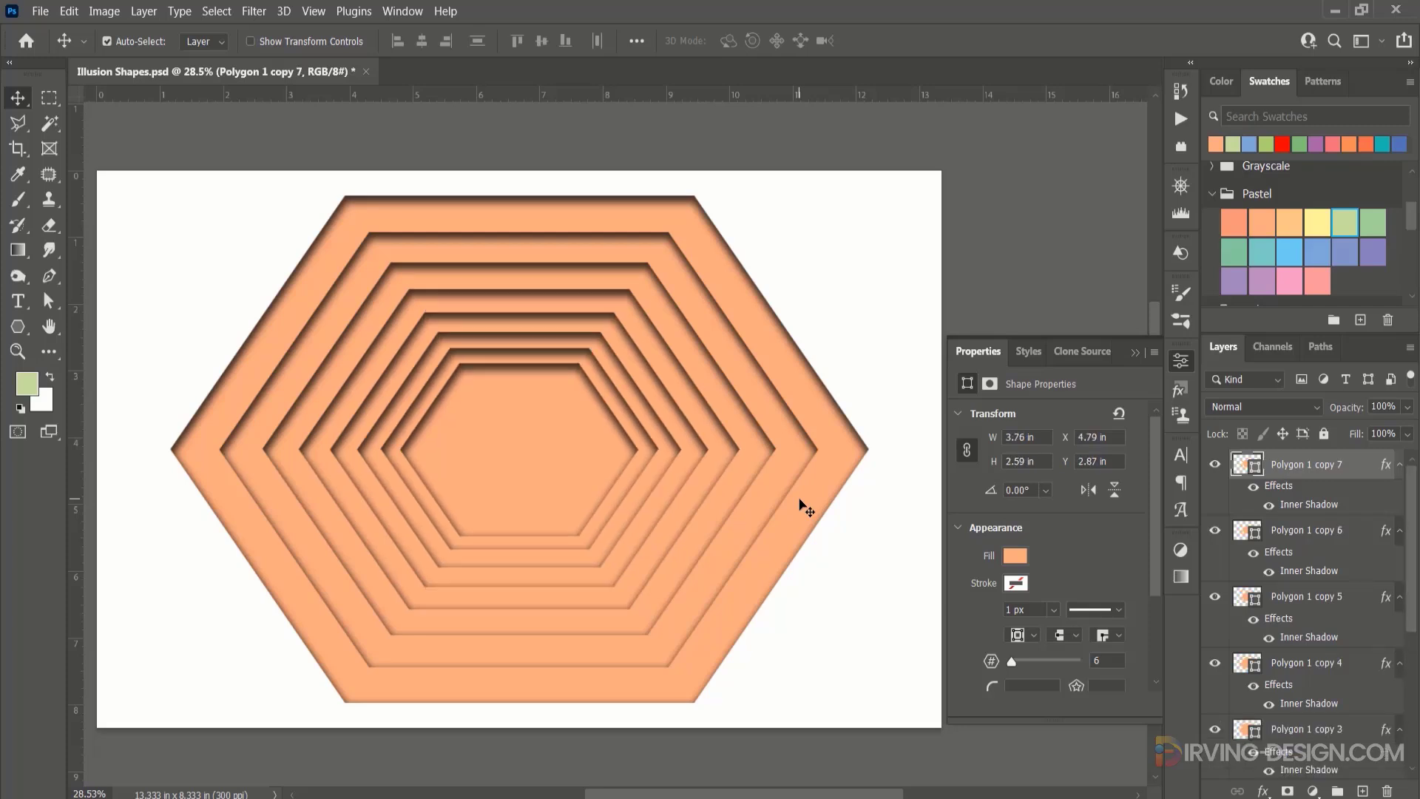
{"action": "key", "text": "ctrl+shift+alt+t"}
{"action": "key", "text": "ctrl+shift+alt+t"}
{"action": "key", "text": "ctrl+shift+alt+t"}
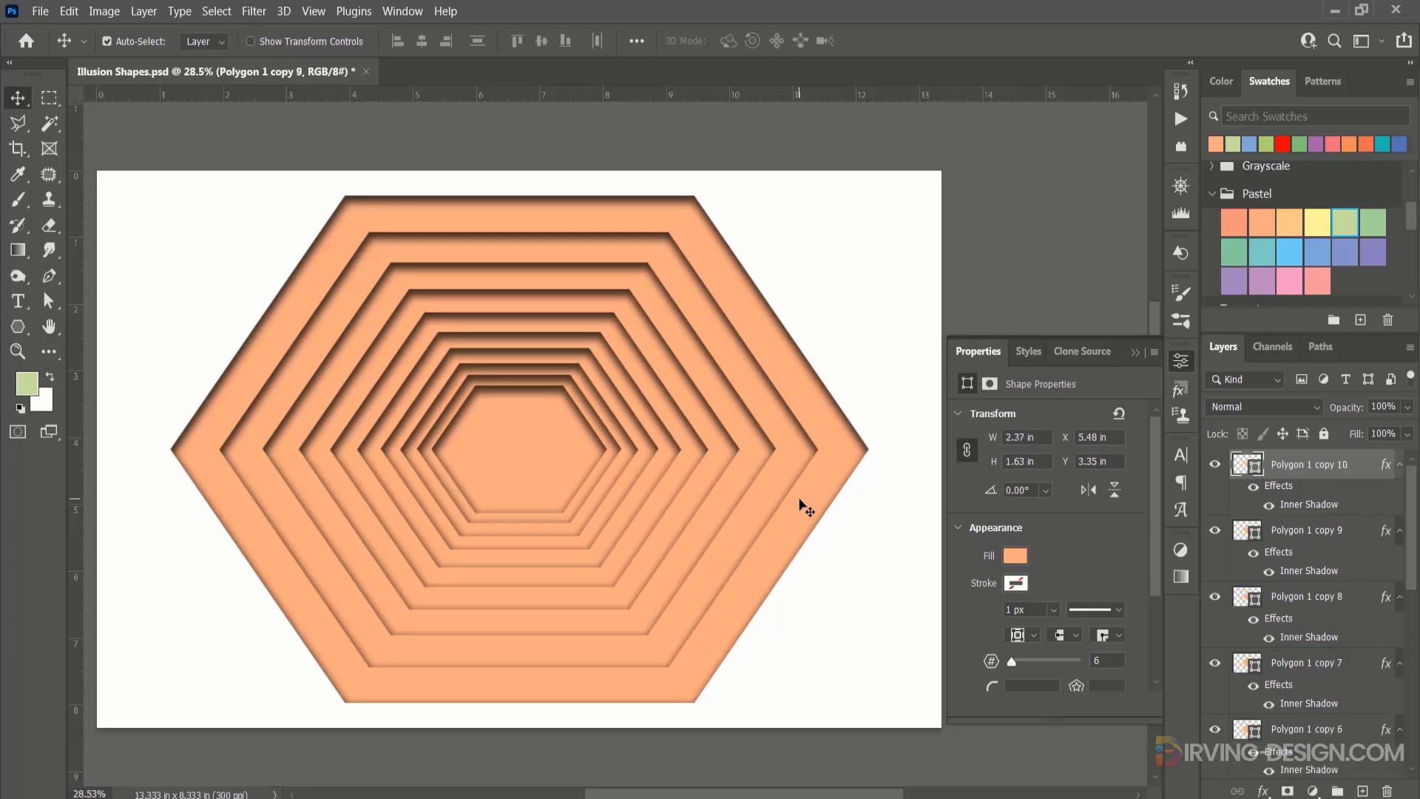
{"action": "key", "text": "ctrl+shift+alt+t"}
{"action": "key", "text": "ctrl+shift+alt+t"}
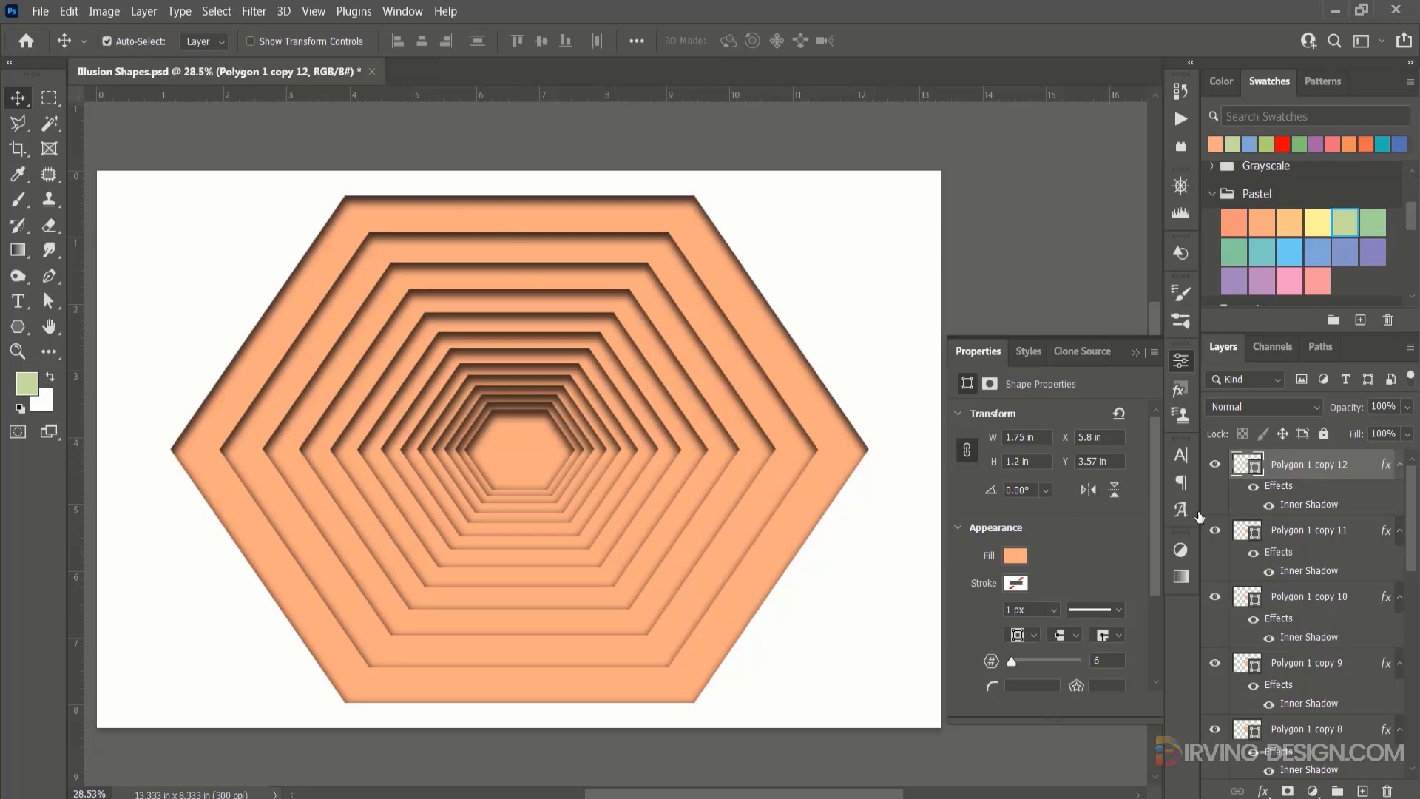
{"action": "left_click", "coordinate": [818, 492]}
{"action": "left_click", "coordinate": [790, 480]}
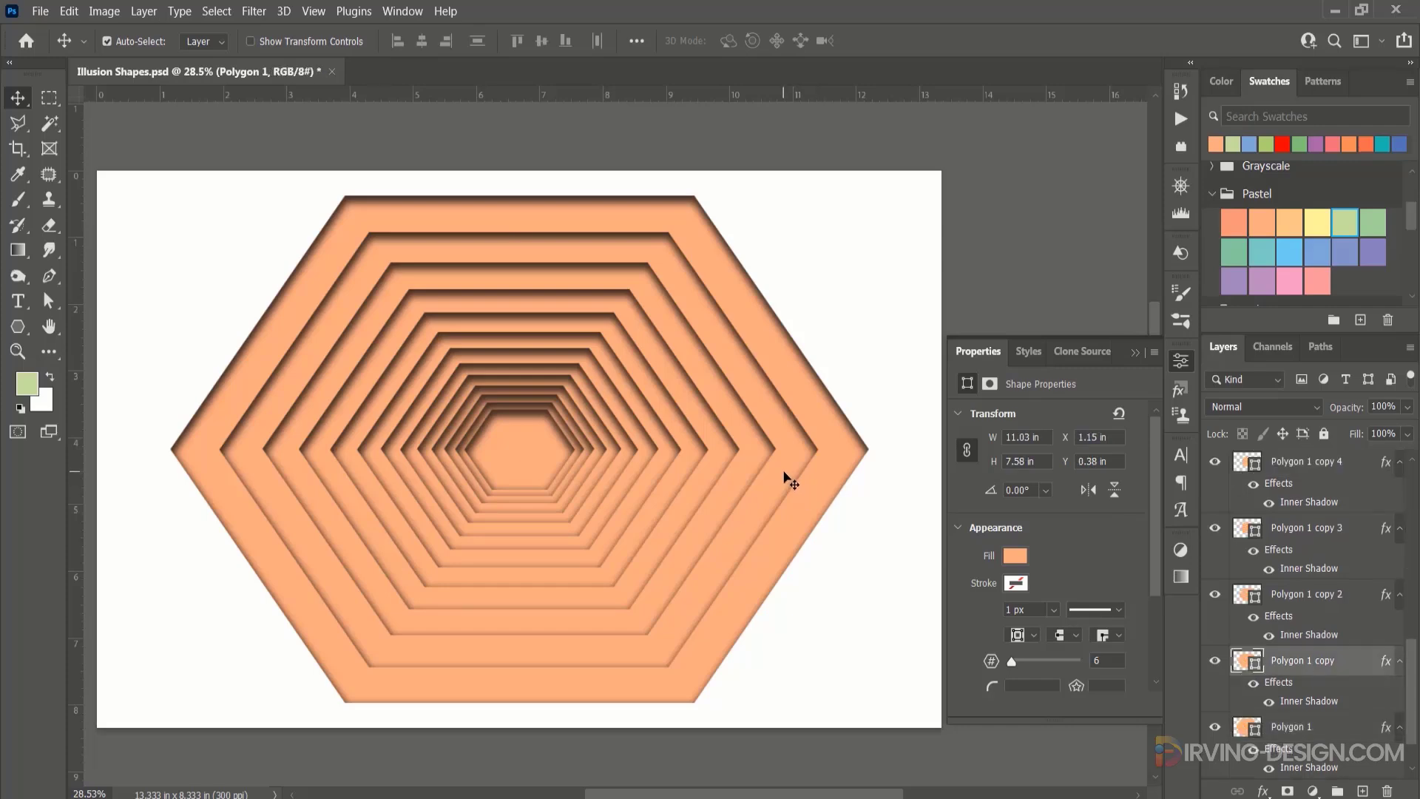
{"action": "left_click", "coordinate": [741, 479]}
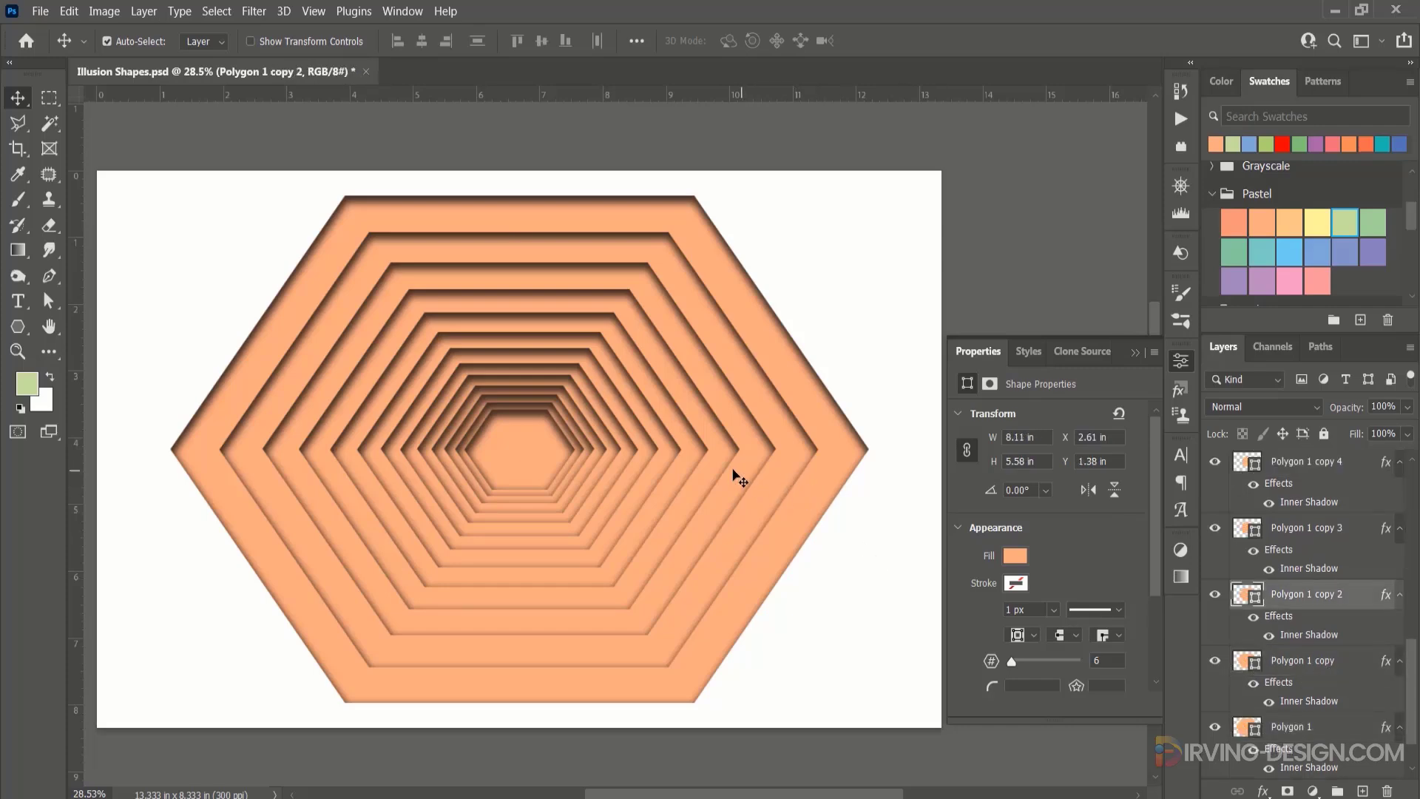
{"action": "left_click", "coordinate": [713, 468]}
{"action": "left_click", "coordinate": [696, 470]}
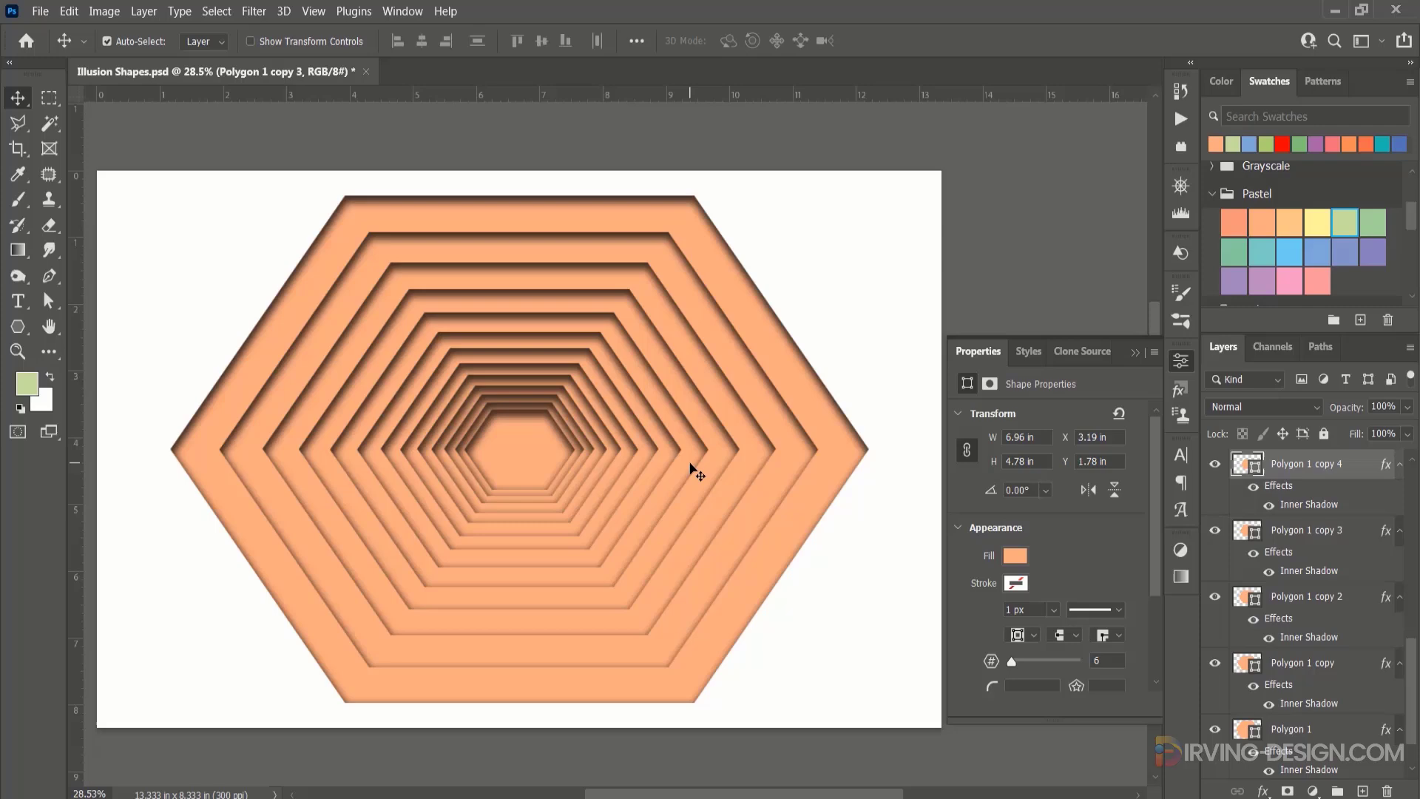
Fill the second hexagon from outside with pastel teal-green, the third with pastel yellow-green and the fourth with pastel violet.
{"action": "left_click", "coordinate": [762, 498]}
{"action": "left_click", "coordinate": [1234, 251]}
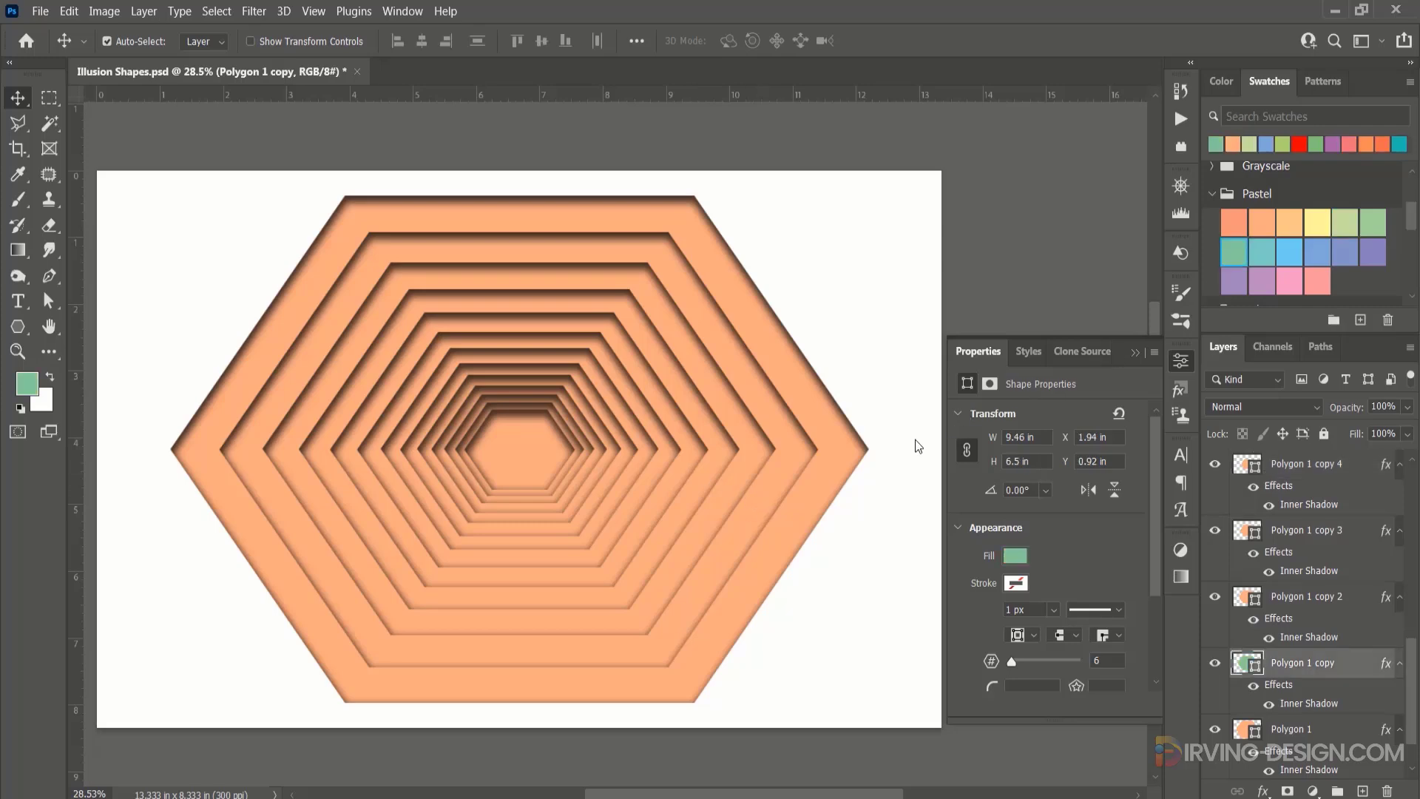
{"action": "left_click", "coordinate": [742, 484]}
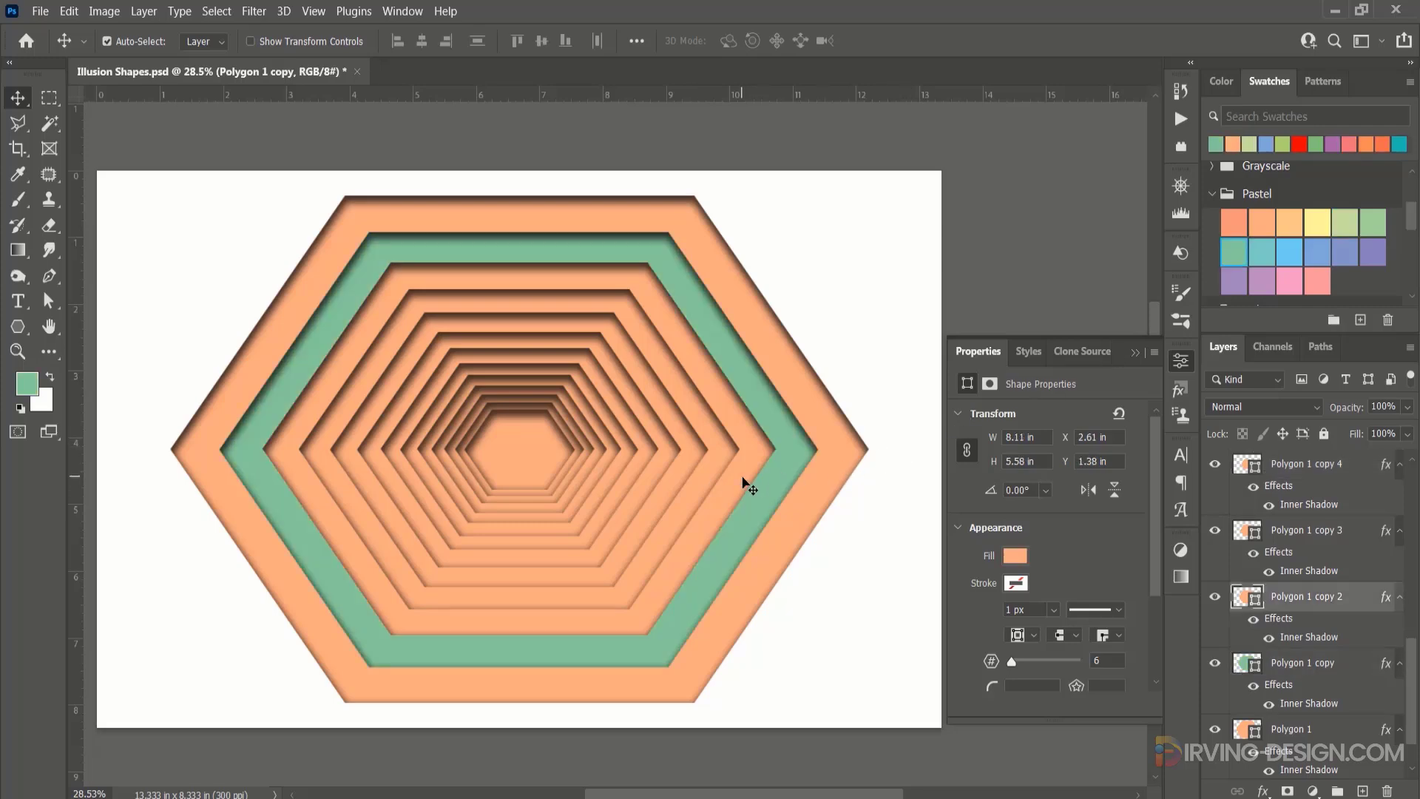
{"action": "left_click", "coordinate": [1348, 219]}
{"action": "left_click", "coordinate": [712, 483]}
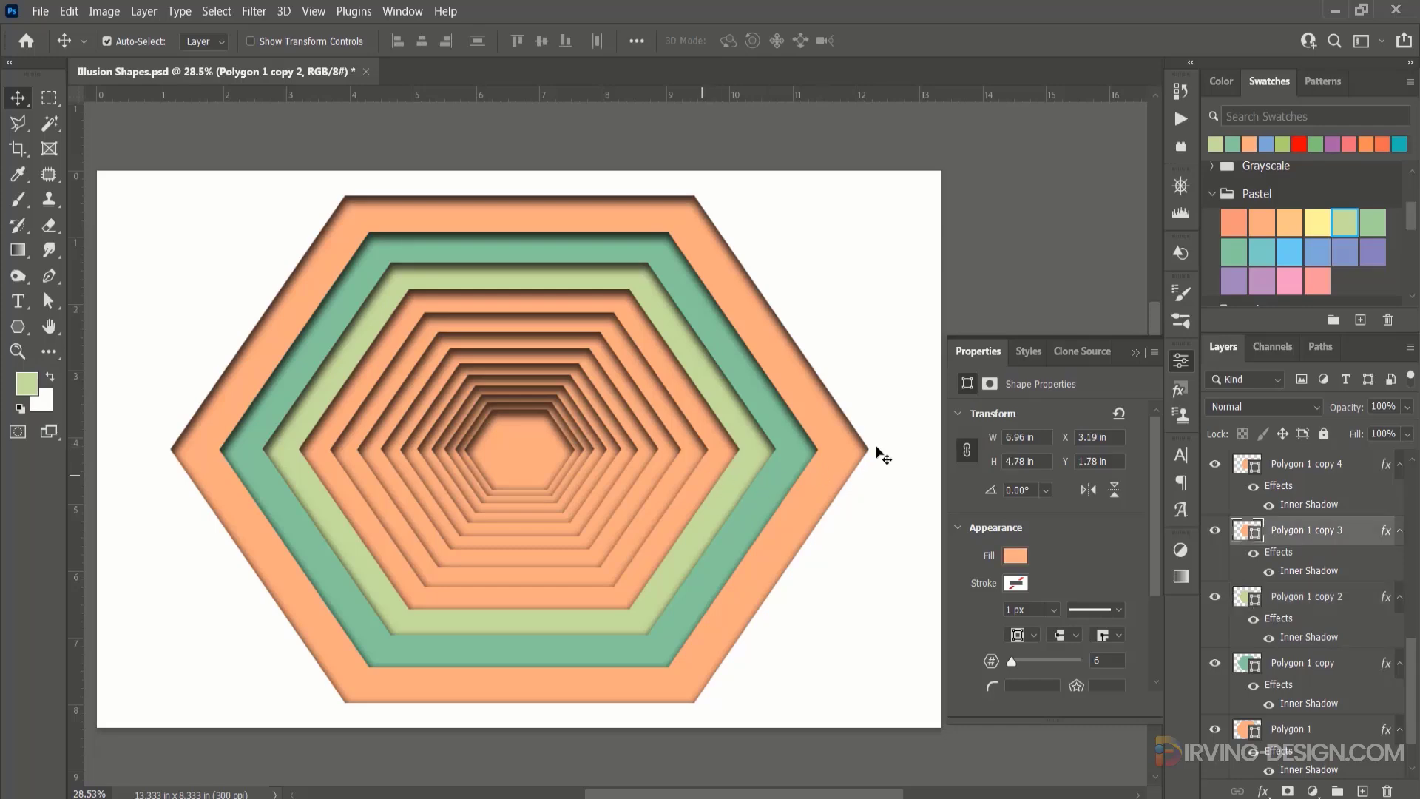
{"action": "left_click", "coordinate": [1374, 251]}
Fill the fifth hexagon from outside with the coral pink from the recently used colours.
{"action": "left_click", "coordinate": [675, 487]}
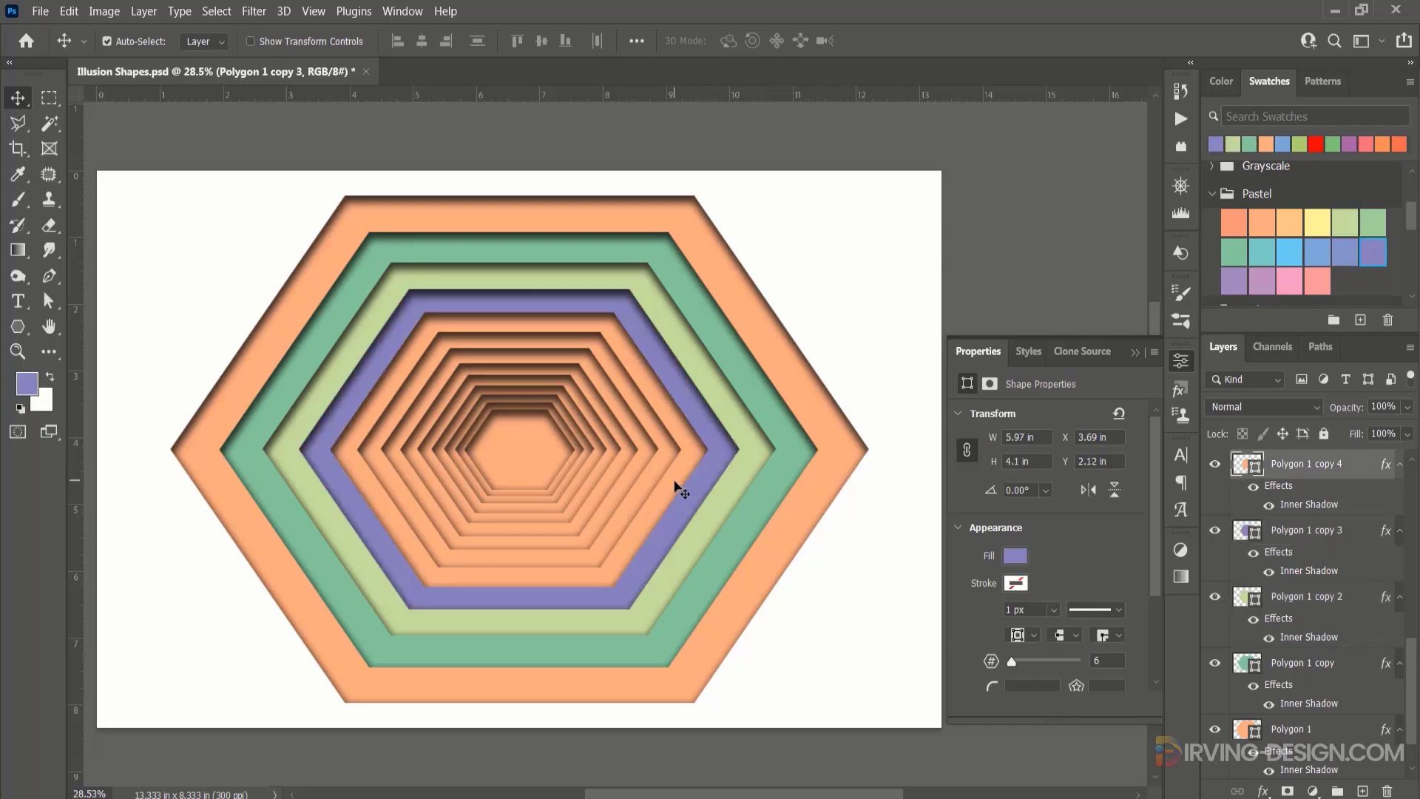
{"action": "left_click", "coordinate": [1234, 281]}
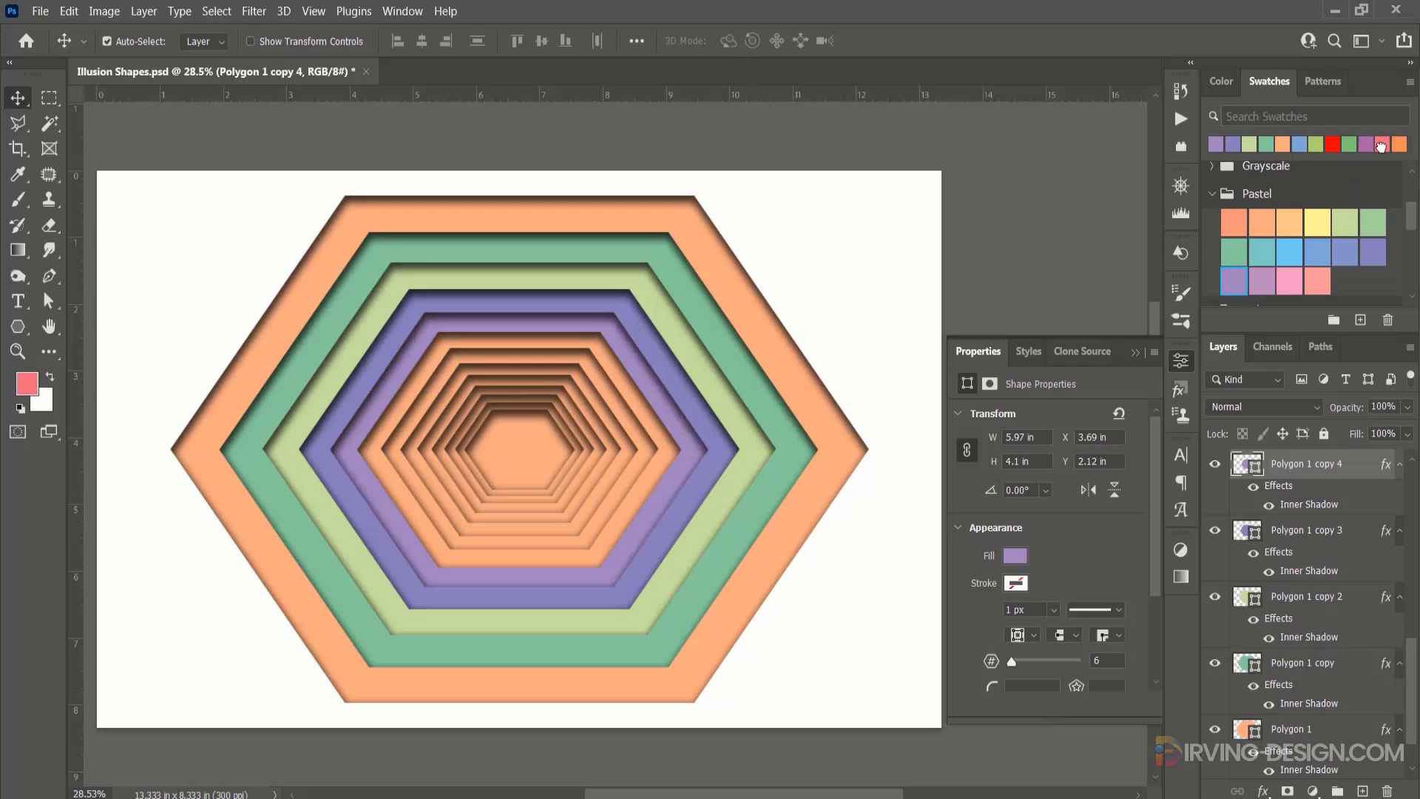
{"action": "left_click", "coordinate": [1380, 146]}
Fill the remaining hexagons inward with the Pure swatches yellow, green, dark blue, pinkish red, teal, violet, light blue and lime green.
{"action": "scroll", "coordinate": [1287, 222], "scroll_direction": "down", "scroll_amount": 2}
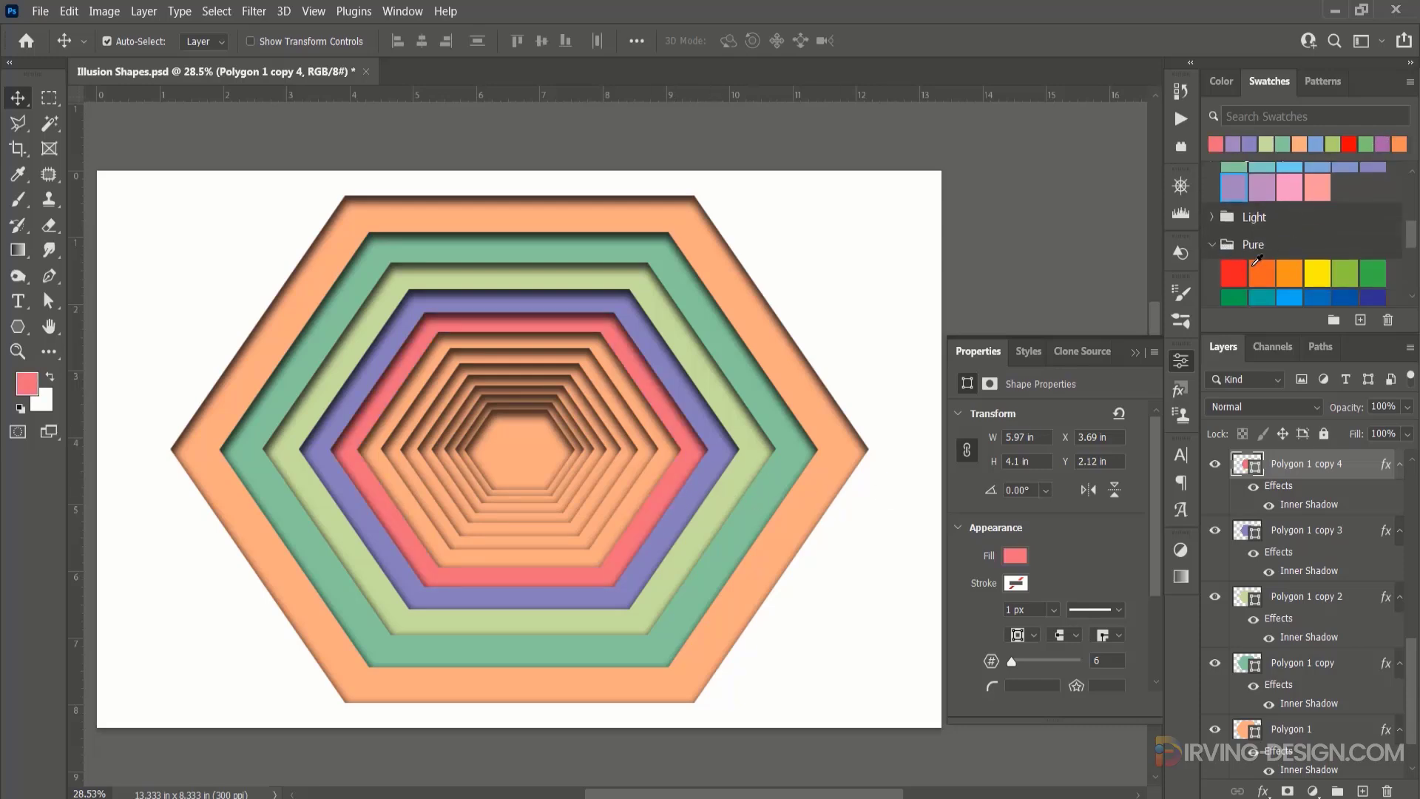
{"action": "left_click", "coordinate": [660, 465]}
{"action": "left_click", "coordinate": [1317, 273]}
{"action": "left_click", "coordinate": [1373, 273]}
{"action": "left_click", "coordinate": [1373, 256]}
{"action": "left_click", "coordinate": [1317, 284]}
{"action": "left_click", "coordinate": [1261, 257]}
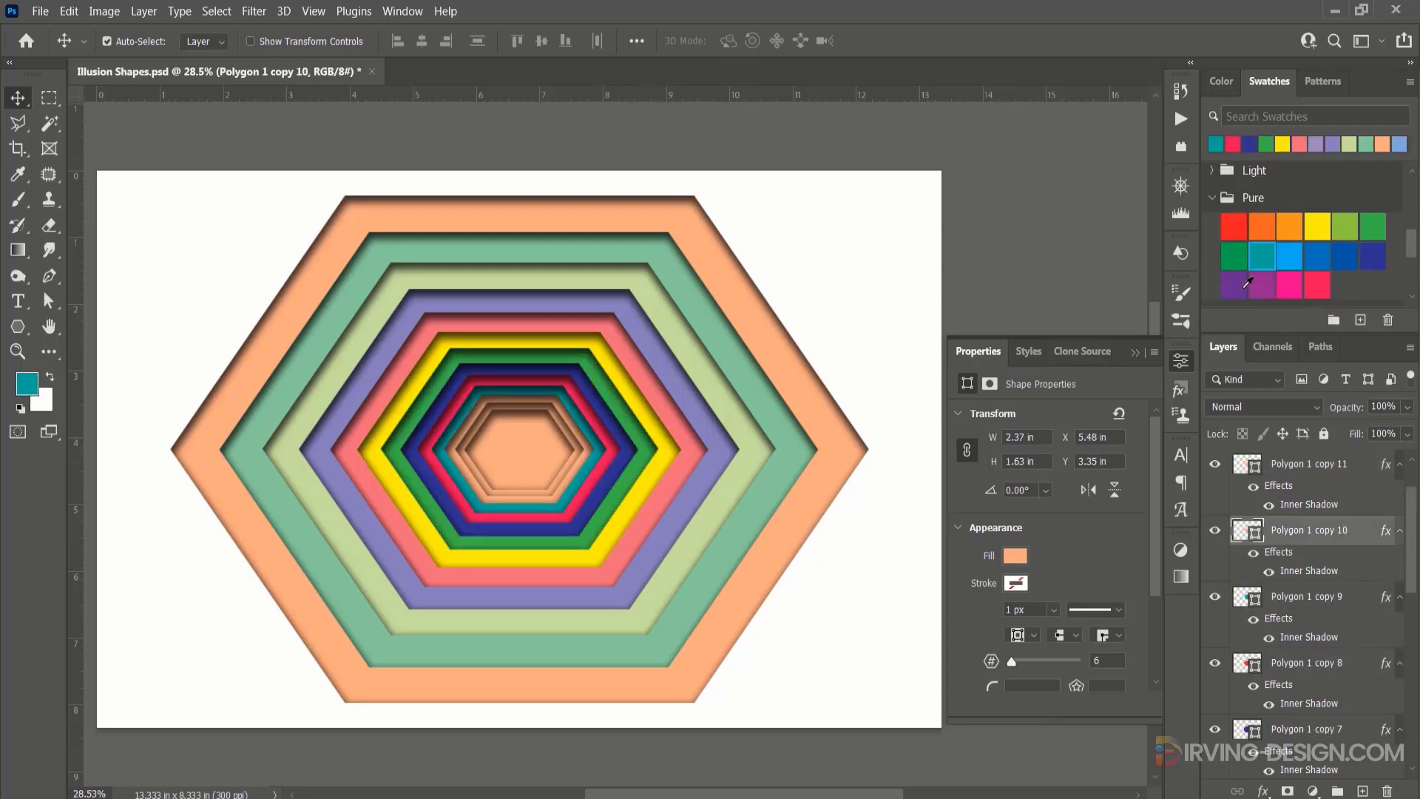
{"action": "left_click", "coordinate": [1234, 285]}
{"action": "left_click", "coordinate": [1289, 257]}
{"action": "left_click", "coordinate": [1342, 224]}
Group all the hexagon layers, name the group Polygon and hide it.
{"action": "scroll", "coordinate": [1324, 629], "scroll_direction": "down", "scroll_amount": 8}
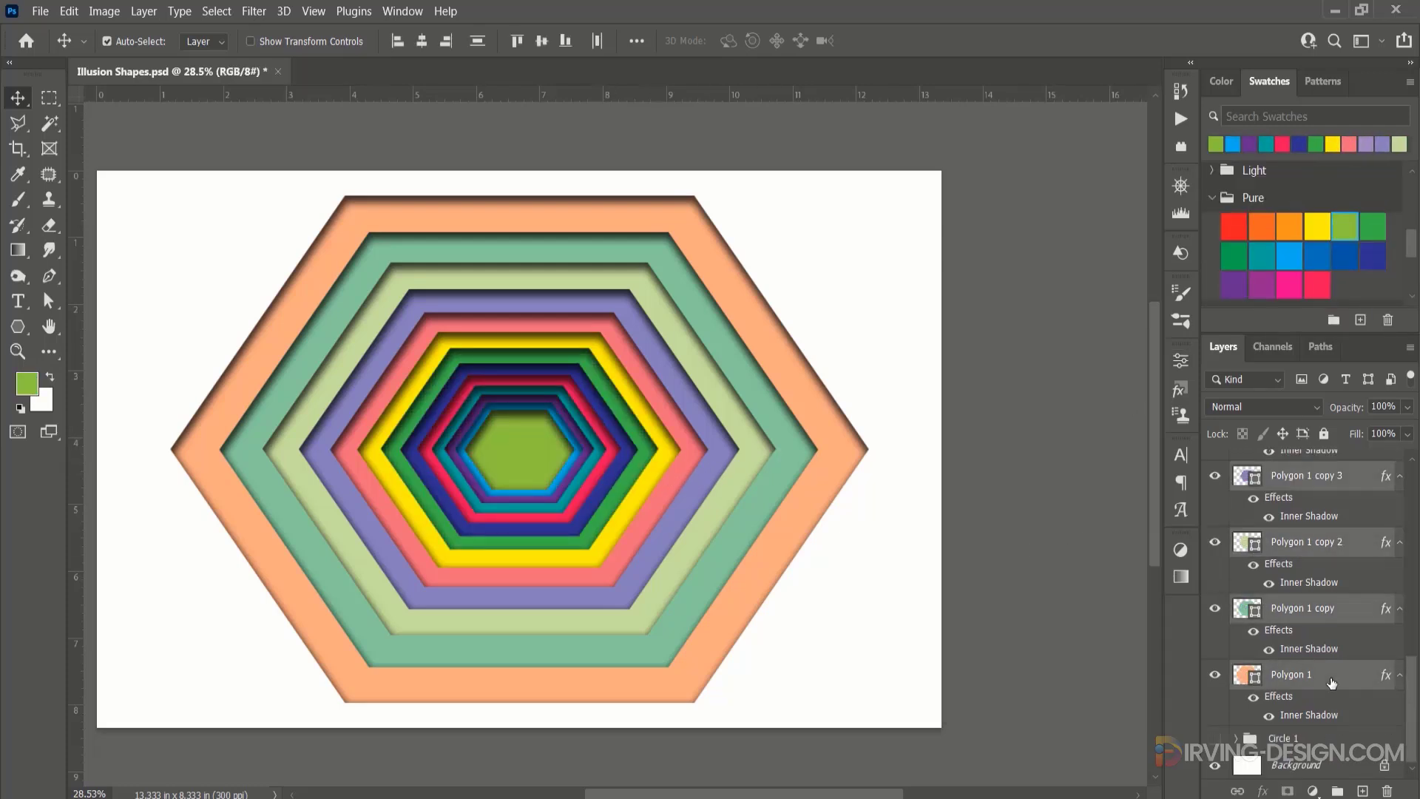
{"action": "key", "text": "ctrl+g"}
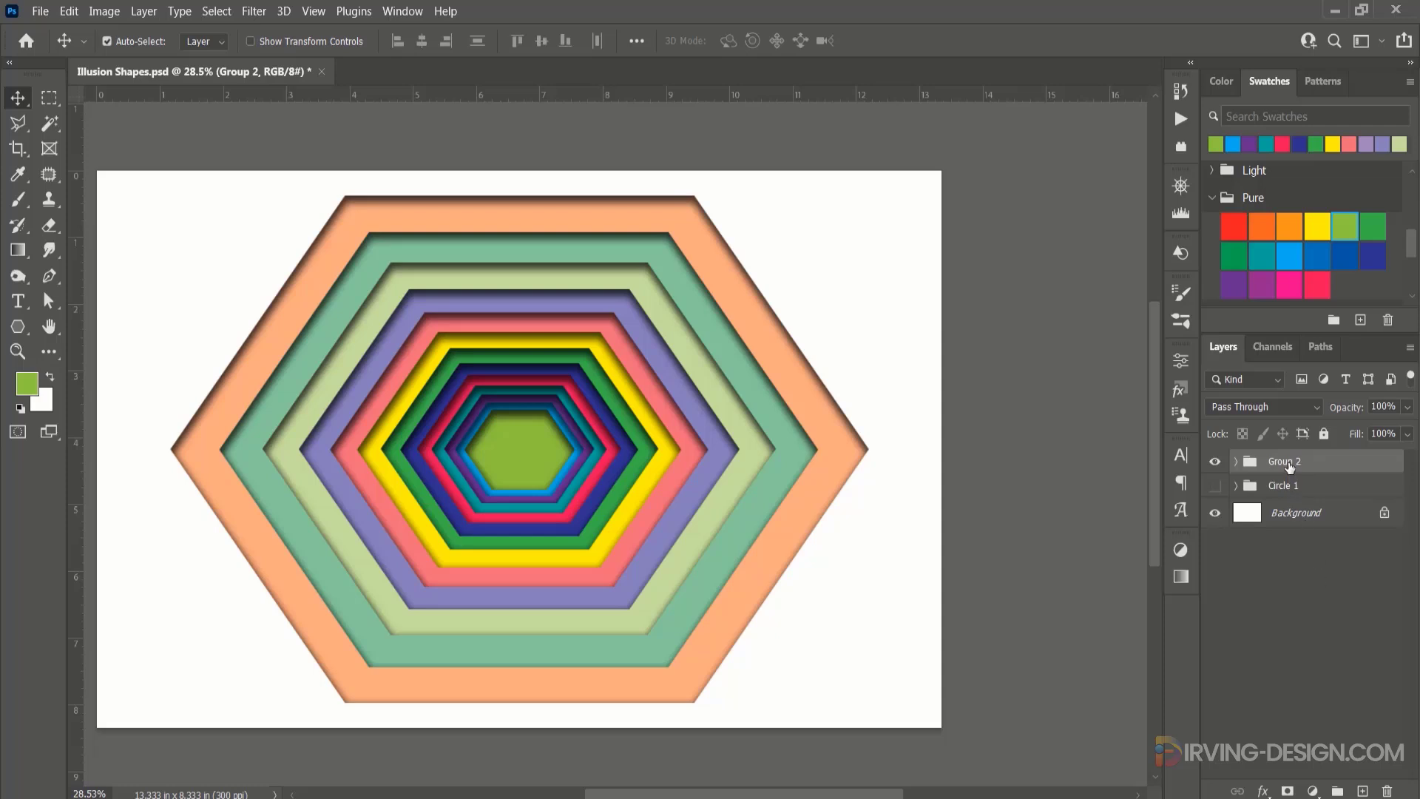
{"action": "double_click", "coordinate": [1290, 463]}
{"action": "type", "text": "Polygon"}
{"action": "key", "text": "Return"}
{"action": "left_click", "coordinate": [1215, 461]}
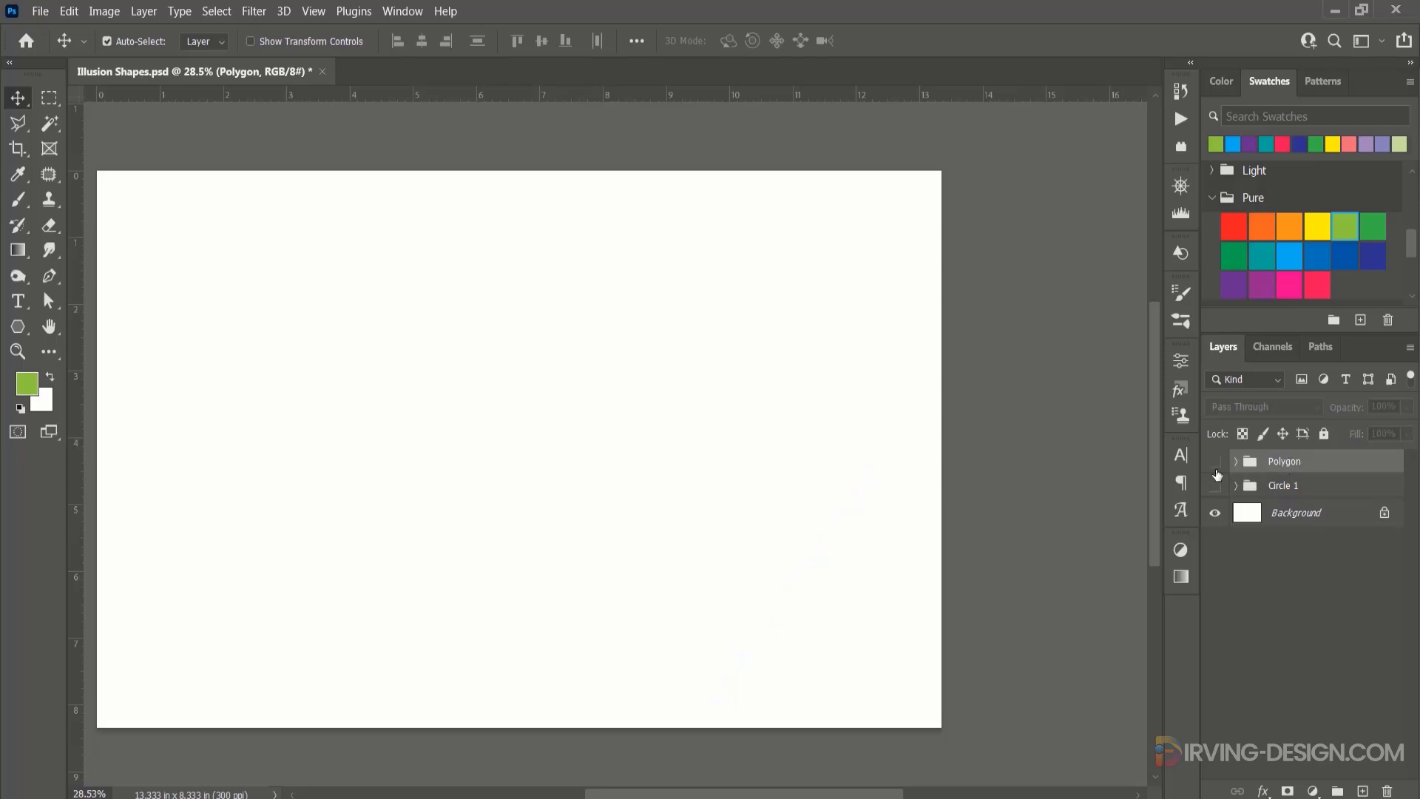
Activate the Custom Shape tool and browse the Legacy Shapes and More collection among its available shapes.
{"action": "right_click", "coordinate": [20, 328]}
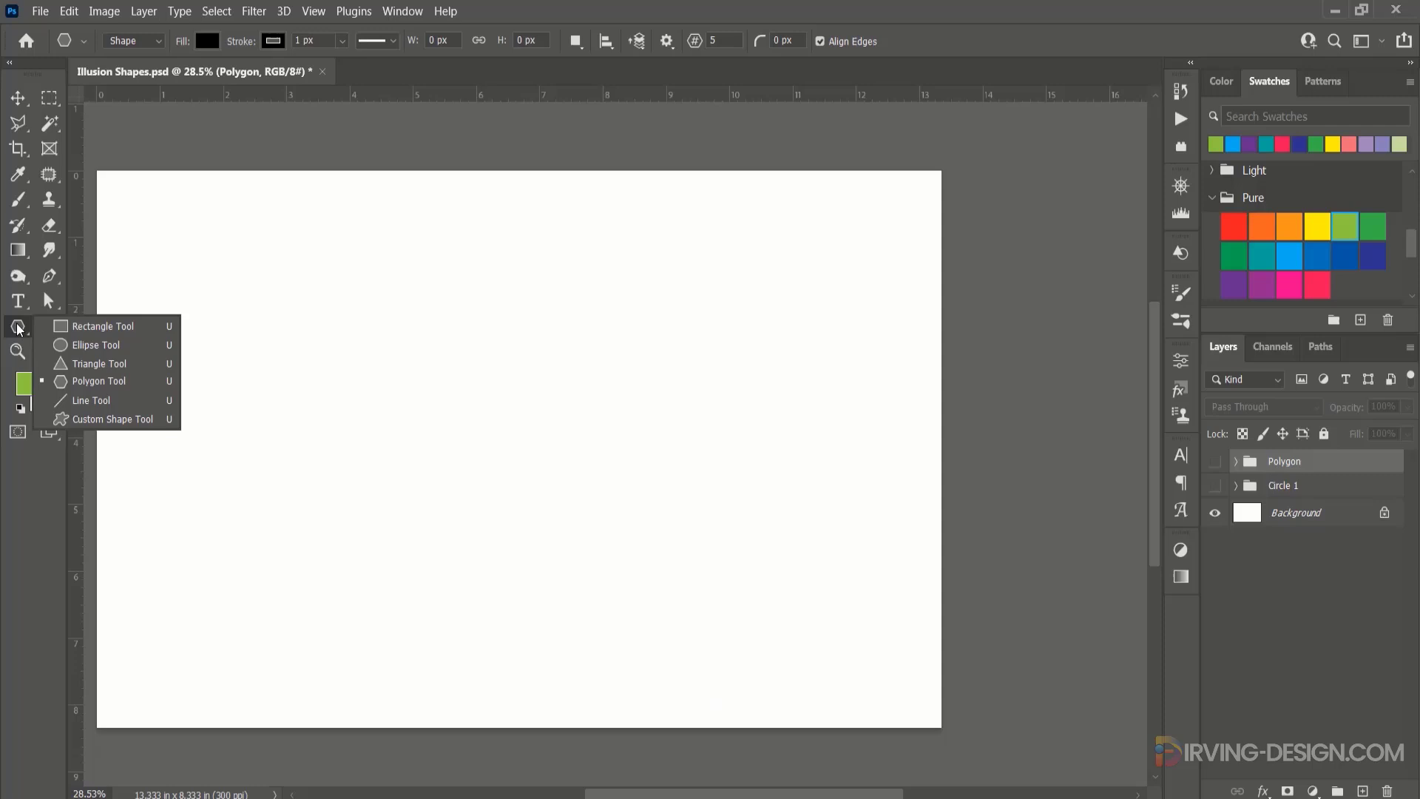
{"action": "left_click", "coordinate": [82, 412]}
{"action": "left_click", "coordinate": [738, 43]}
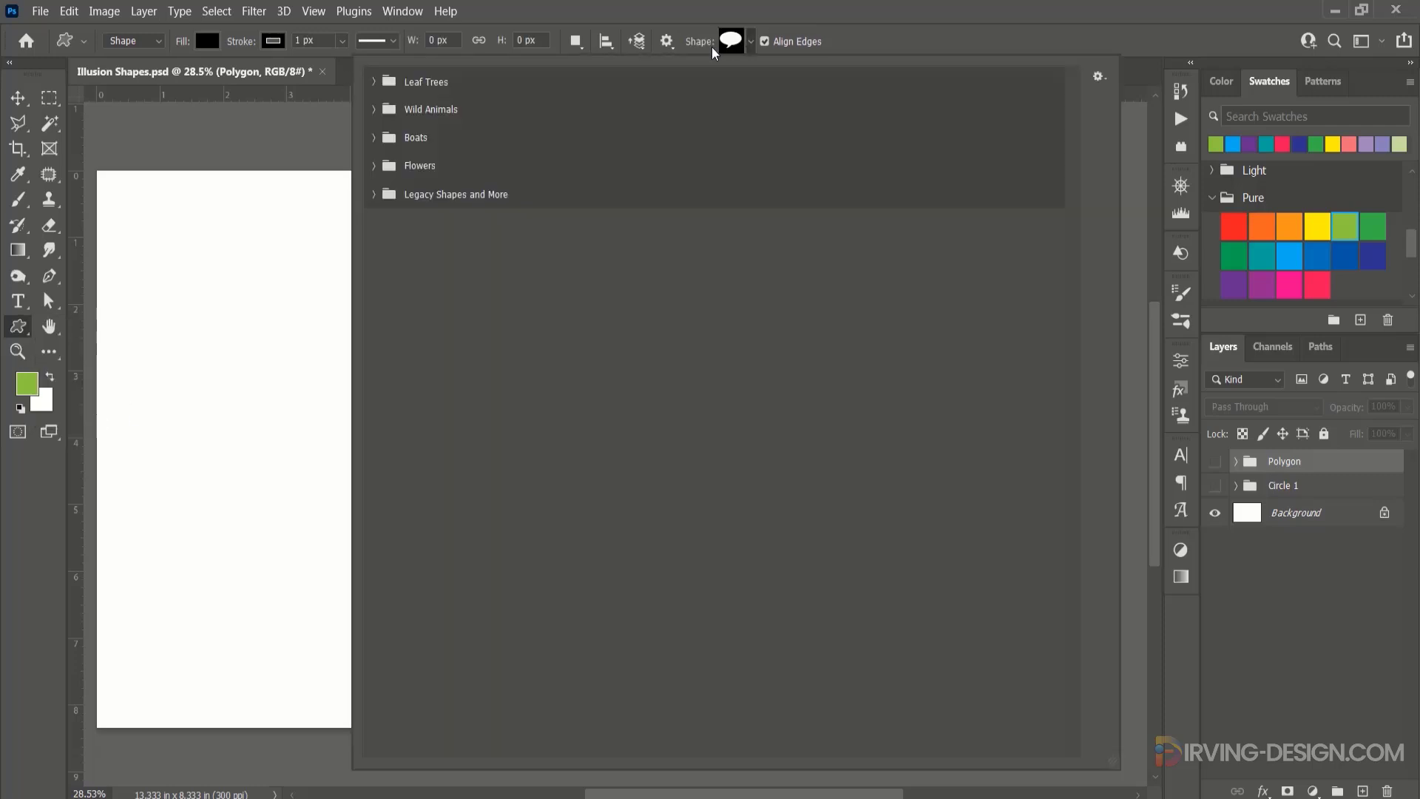
{"action": "left_click", "coordinate": [373, 195]}
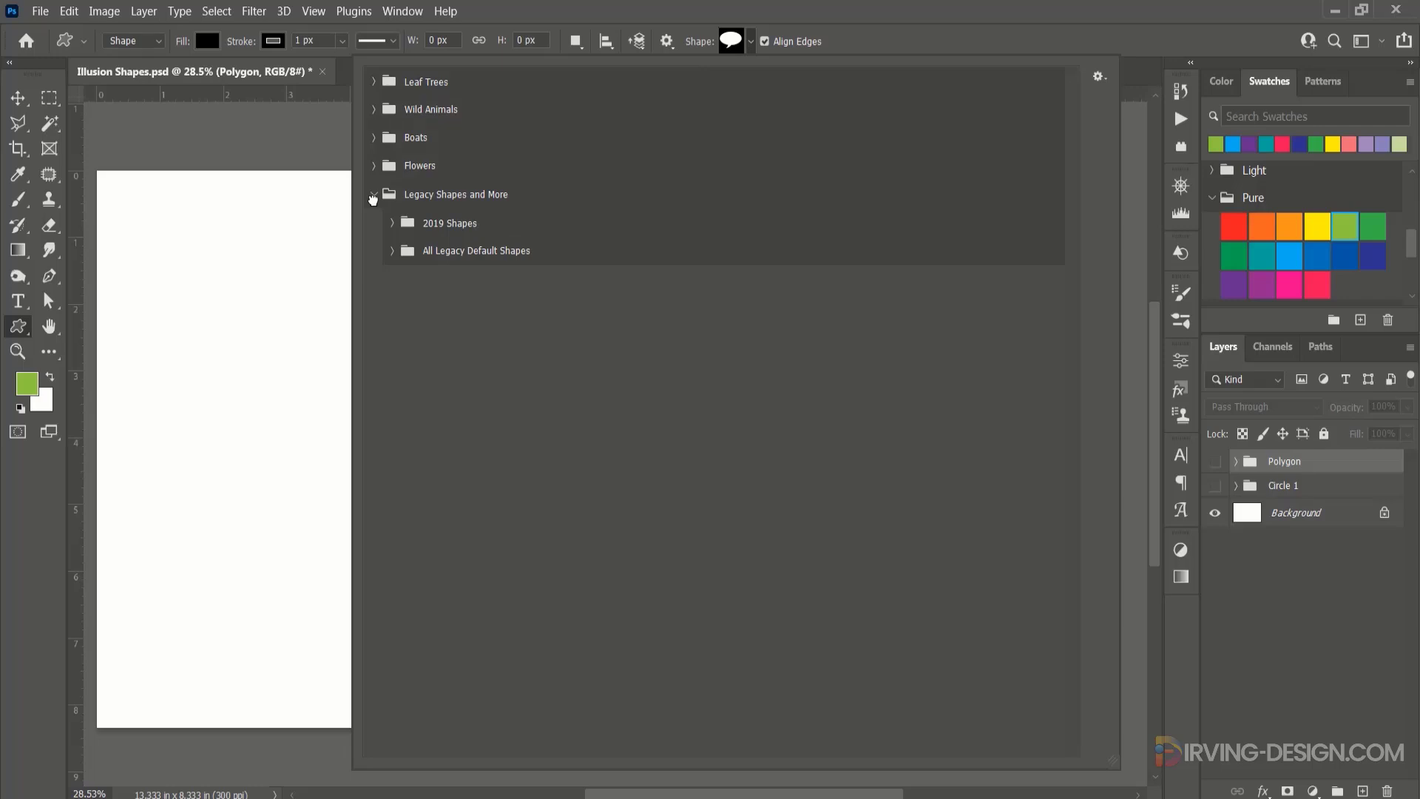
{"action": "left_click", "coordinate": [374, 195]}
Search the shape library for "hear" and place the Playing Cards Suits heart near the middle of the canvas.
{"action": "left_click", "coordinate": [1183, 256]}
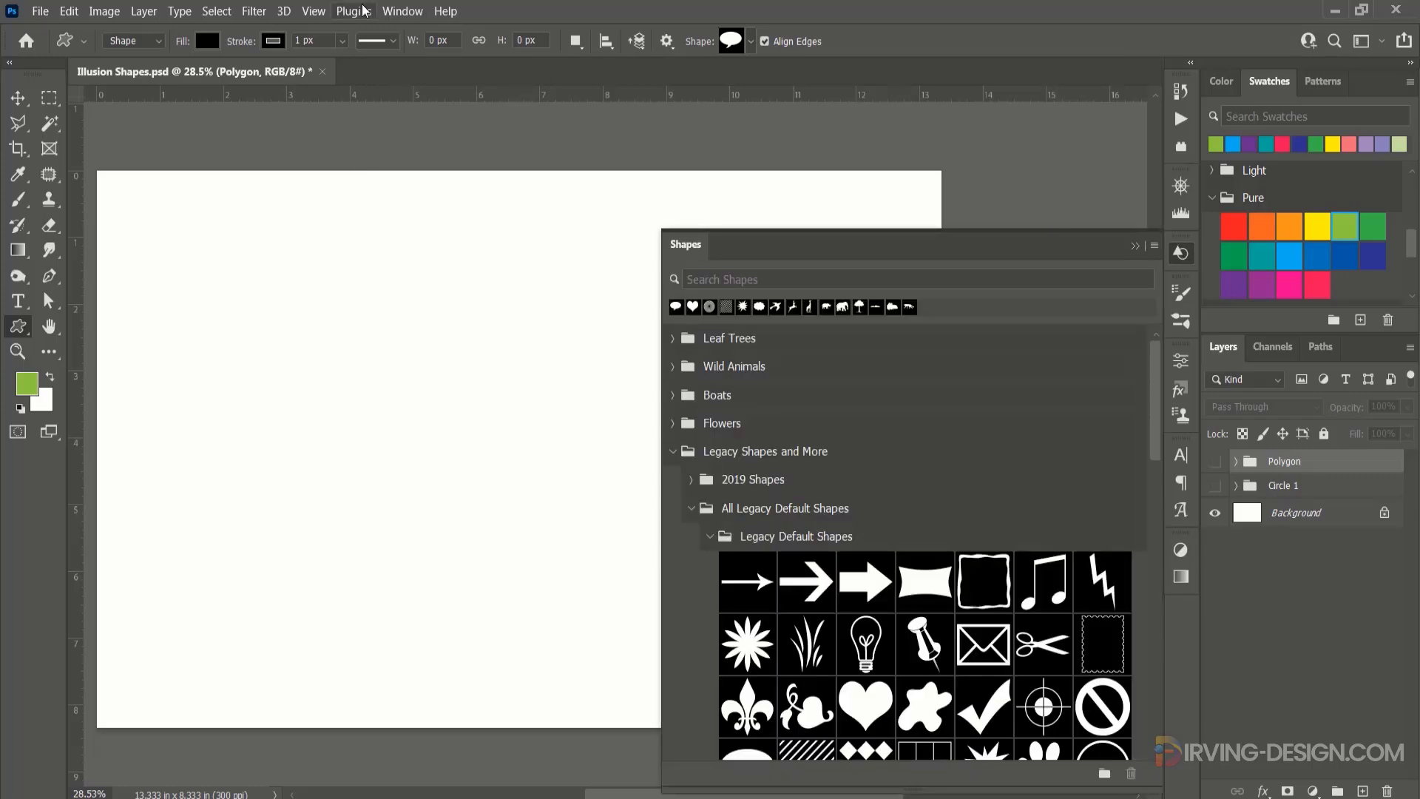
{"action": "left_click", "coordinate": [402, 11]}
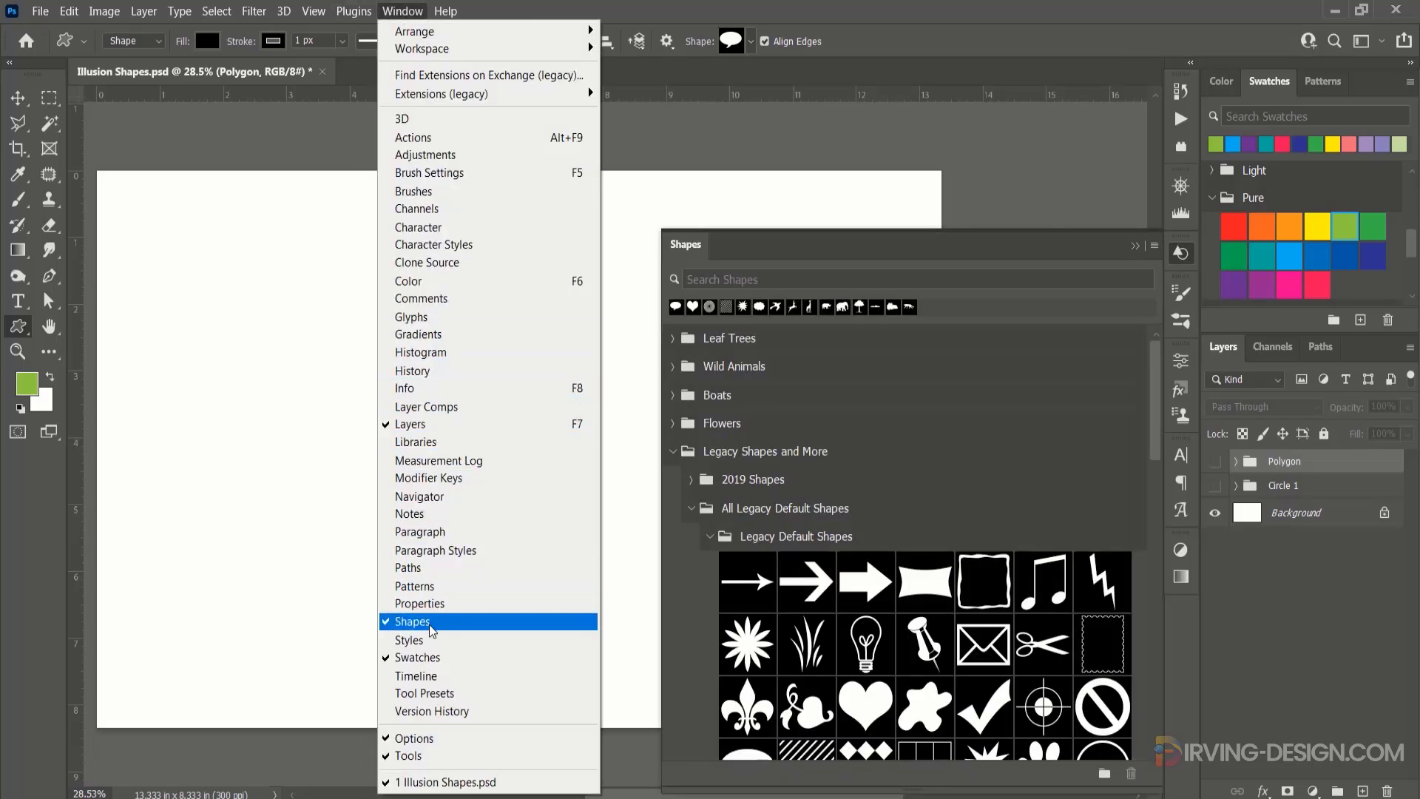
{"action": "left_click", "coordinate": [722, 280]}
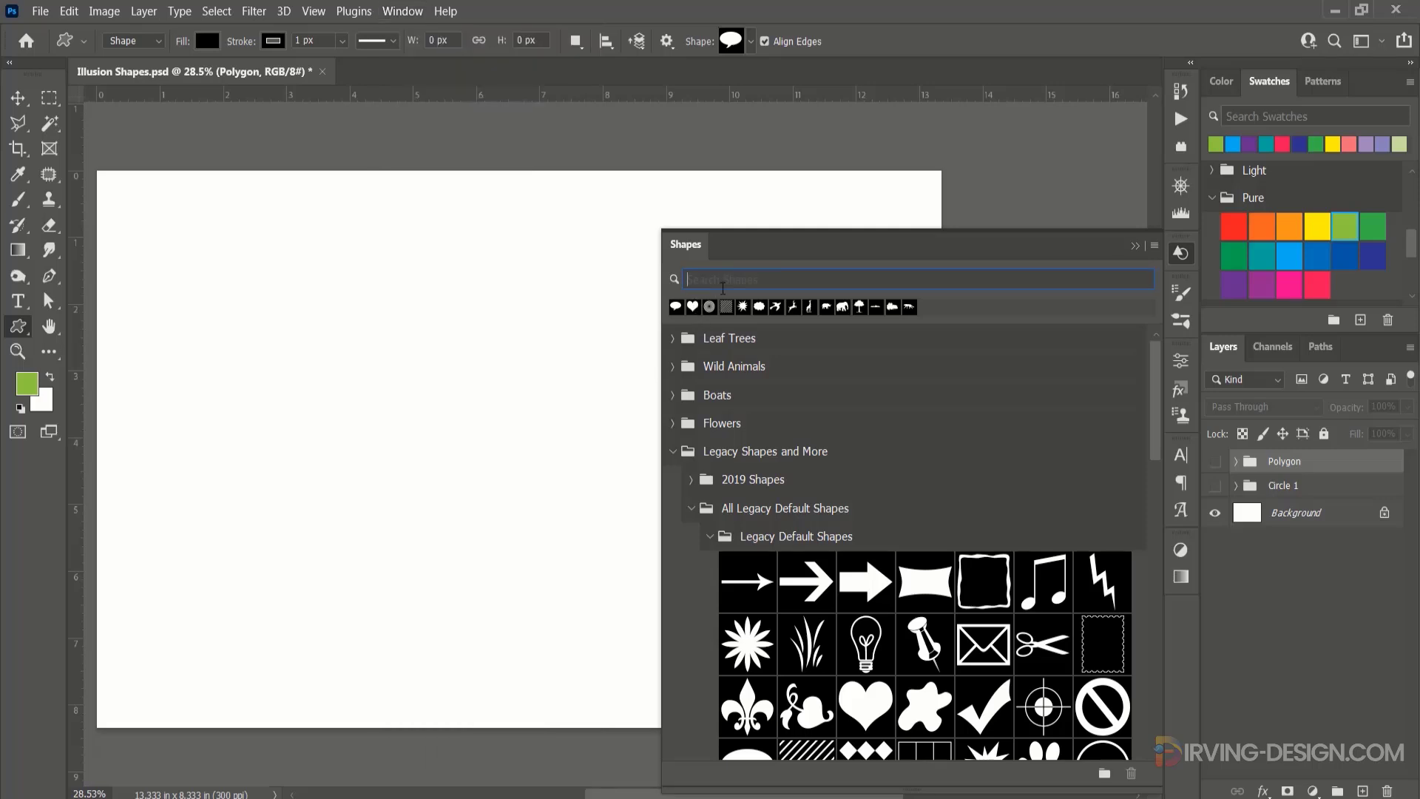
{"action": "left_click", "coordinate": [724, 281]}
{"action": "type", "text": "hear"}
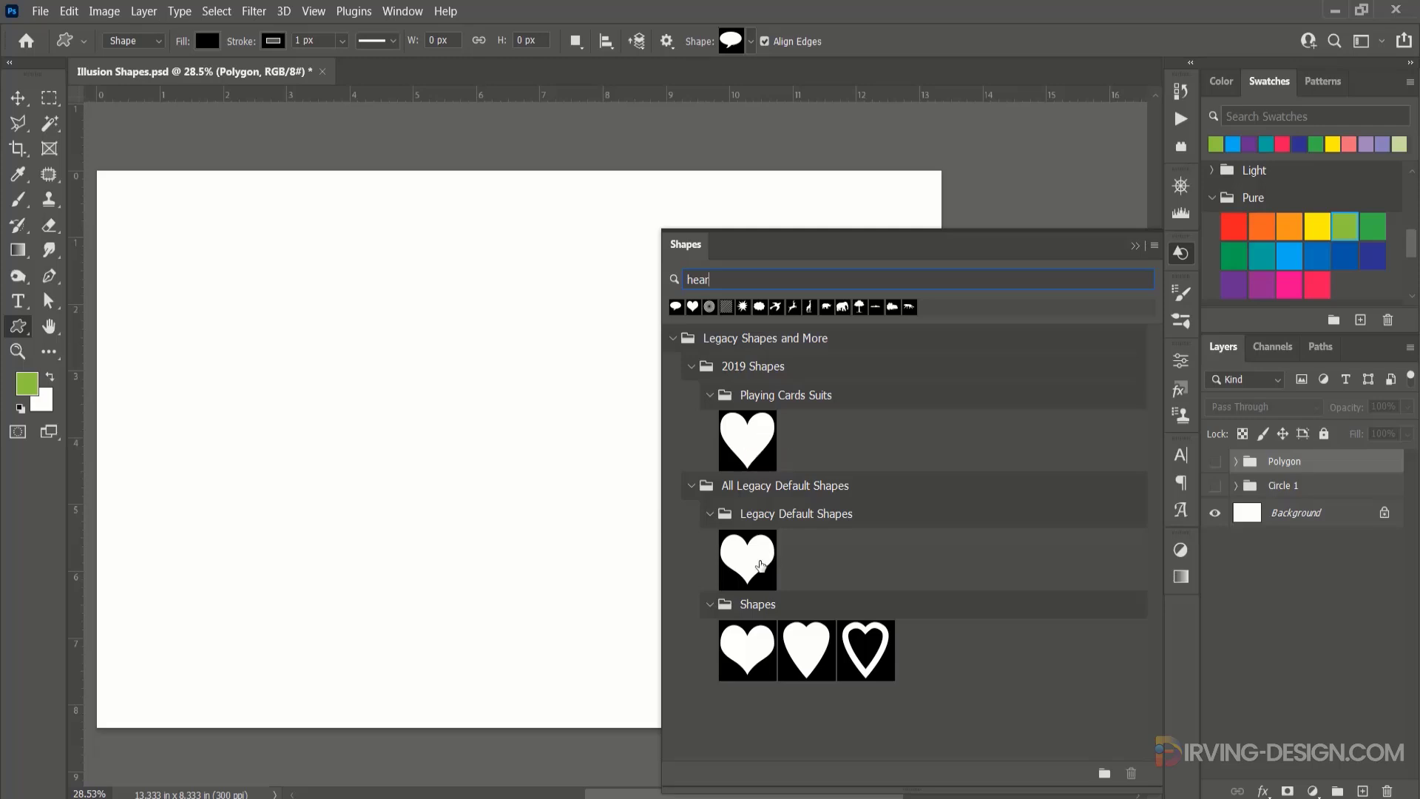
{"action": "left_click_drag", "start_coordinate": [749, 439], "coordinate": [570, 423]}
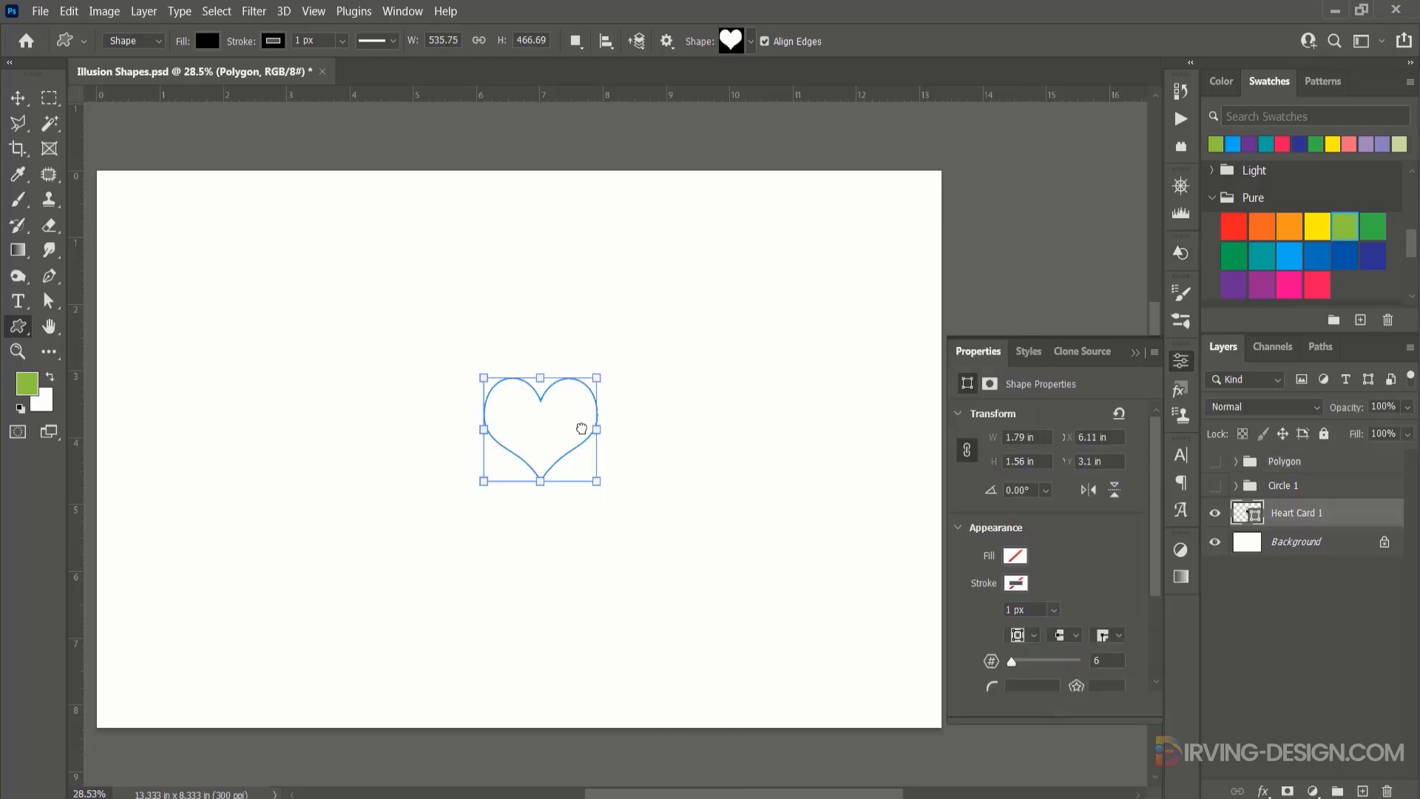
Scale the heart proportionally to about 500.20% and reposition it so it fits within the canvas.
{"action": "key", "text": "ctrl+t"}
{"action": "left_click_drag", "start_coordinate": [596, 481], "coordinate": [850, 669]}
{"action": "left_click_drag", "start_coordinate": [576, 385], "coordinate": [533, 403]}
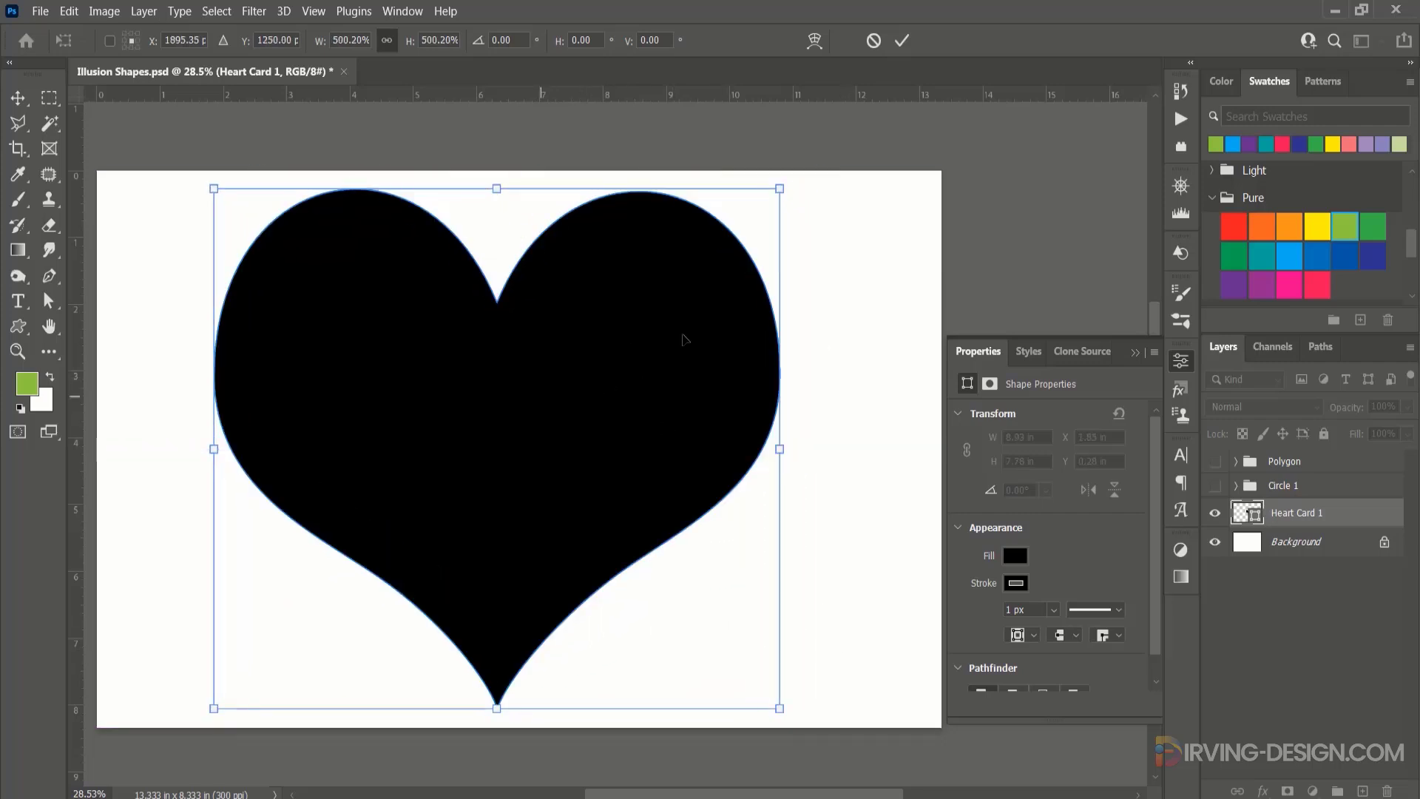
{"action": "left_click", "coordinate": [904, 40]}
Centre the heart horizontally and vertically on the canvas, then clear the selection.
{"action": "key", "text": "ctrl+a"}
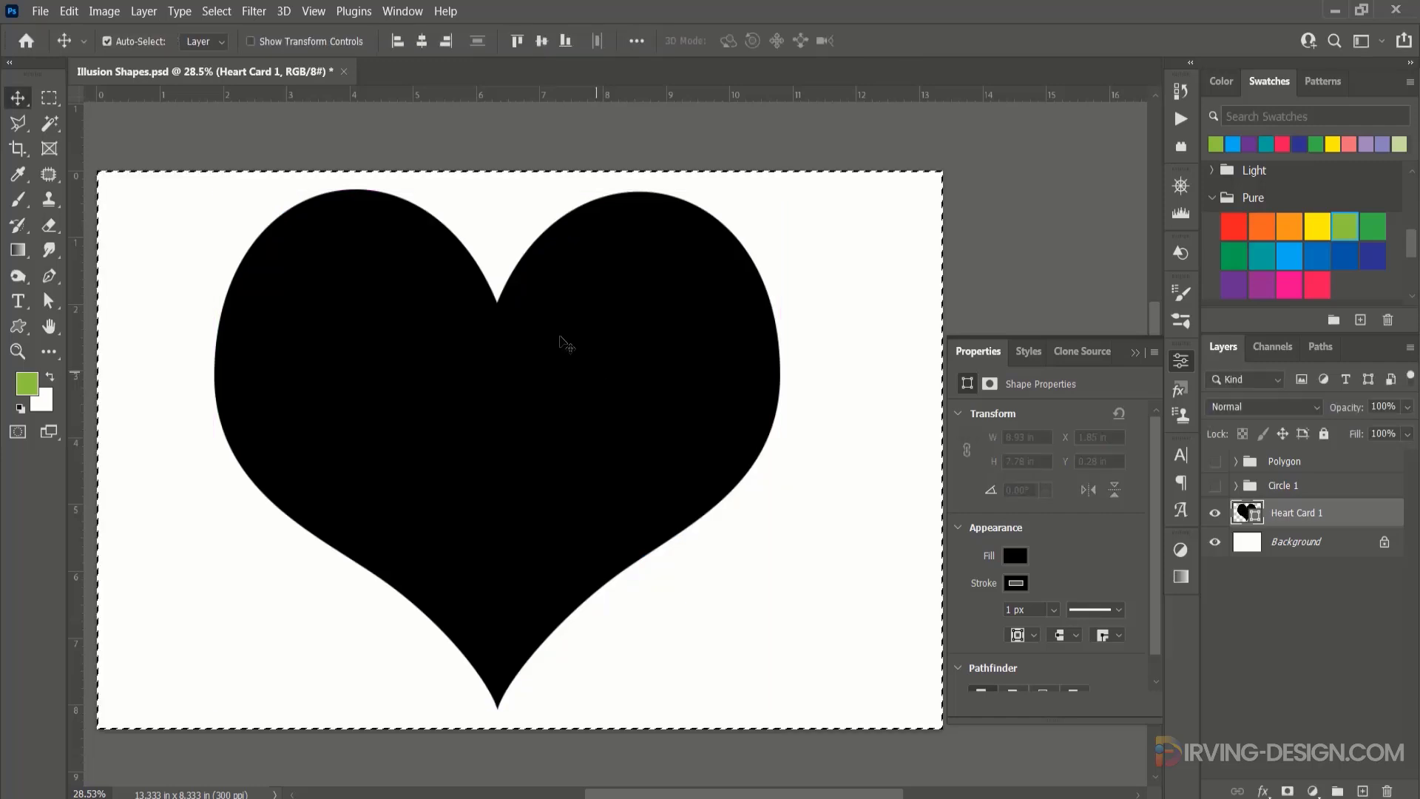
{"action": "left_click", "coordinate": [421, 41]}
{"action": "left_click", "coordinate": [541, 41]}
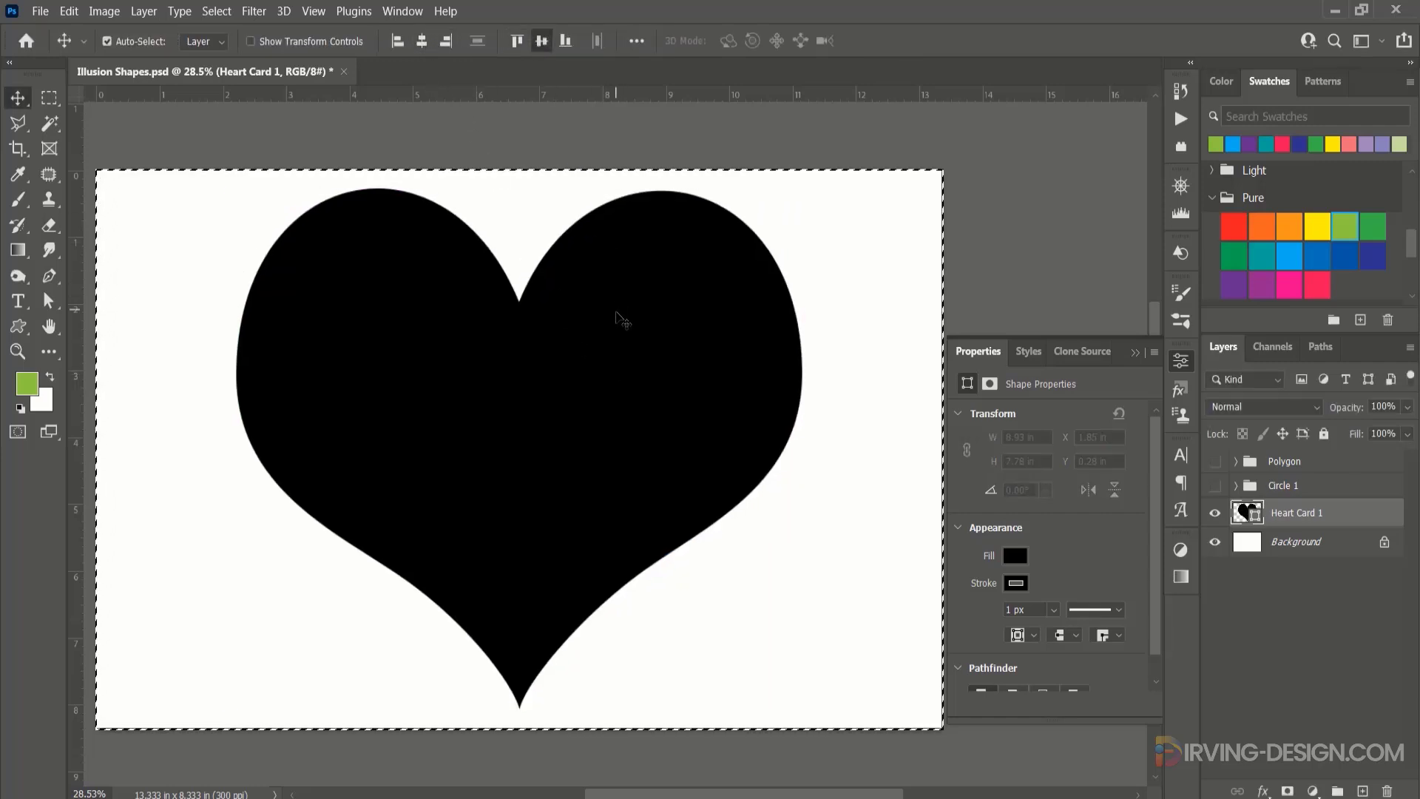
{"action": "key", "text": "ctrl+d"}
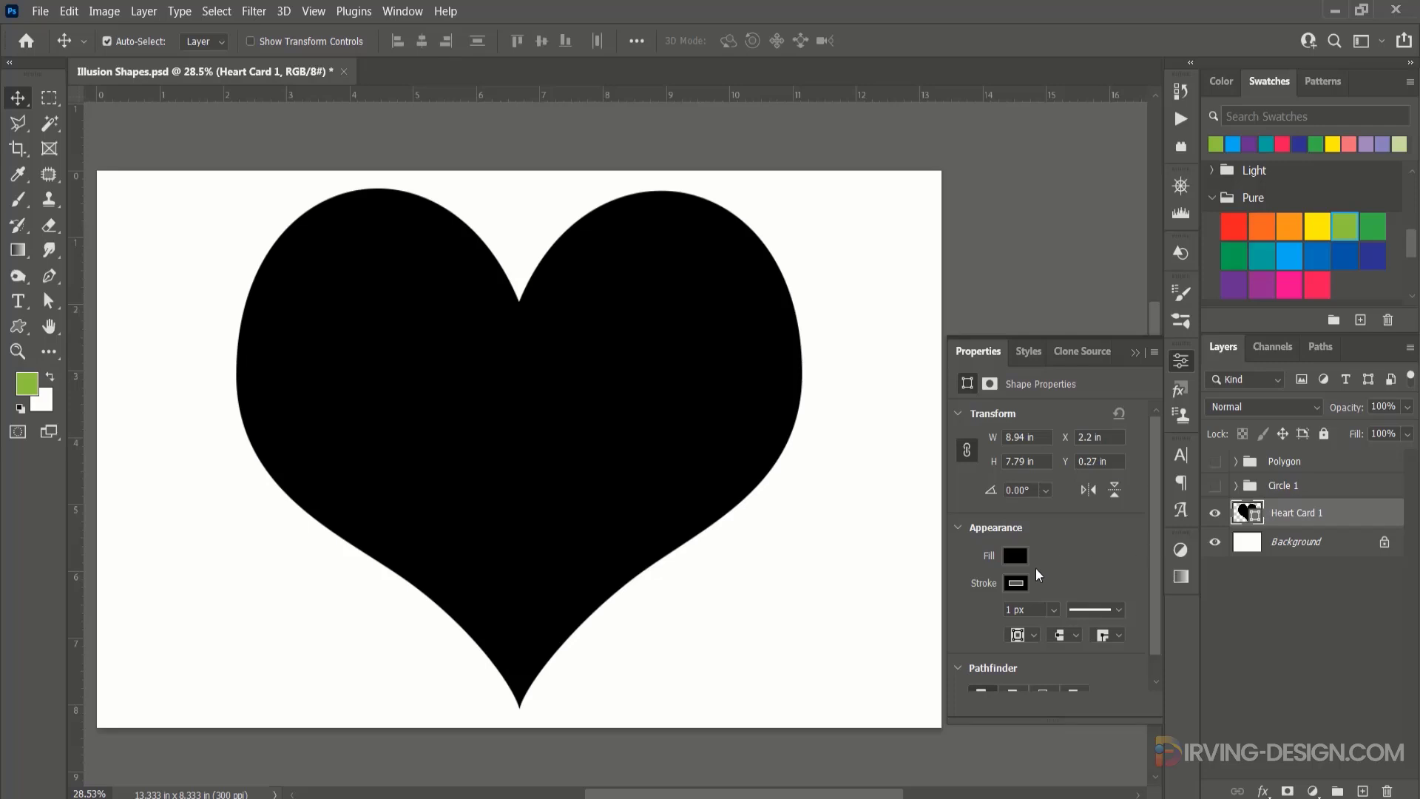
Fill the heart with the coral pink from the recently used colours and remove its stroke.
{"action": "left_click", "coordinate": [1019, 555]}
{"action": "left_click", "coordinate": [1081, 416]}
{"action": "left_click", "coordinate": [1015, 558]}
{"action": "left_click", "coordinate": [1102, 553]}
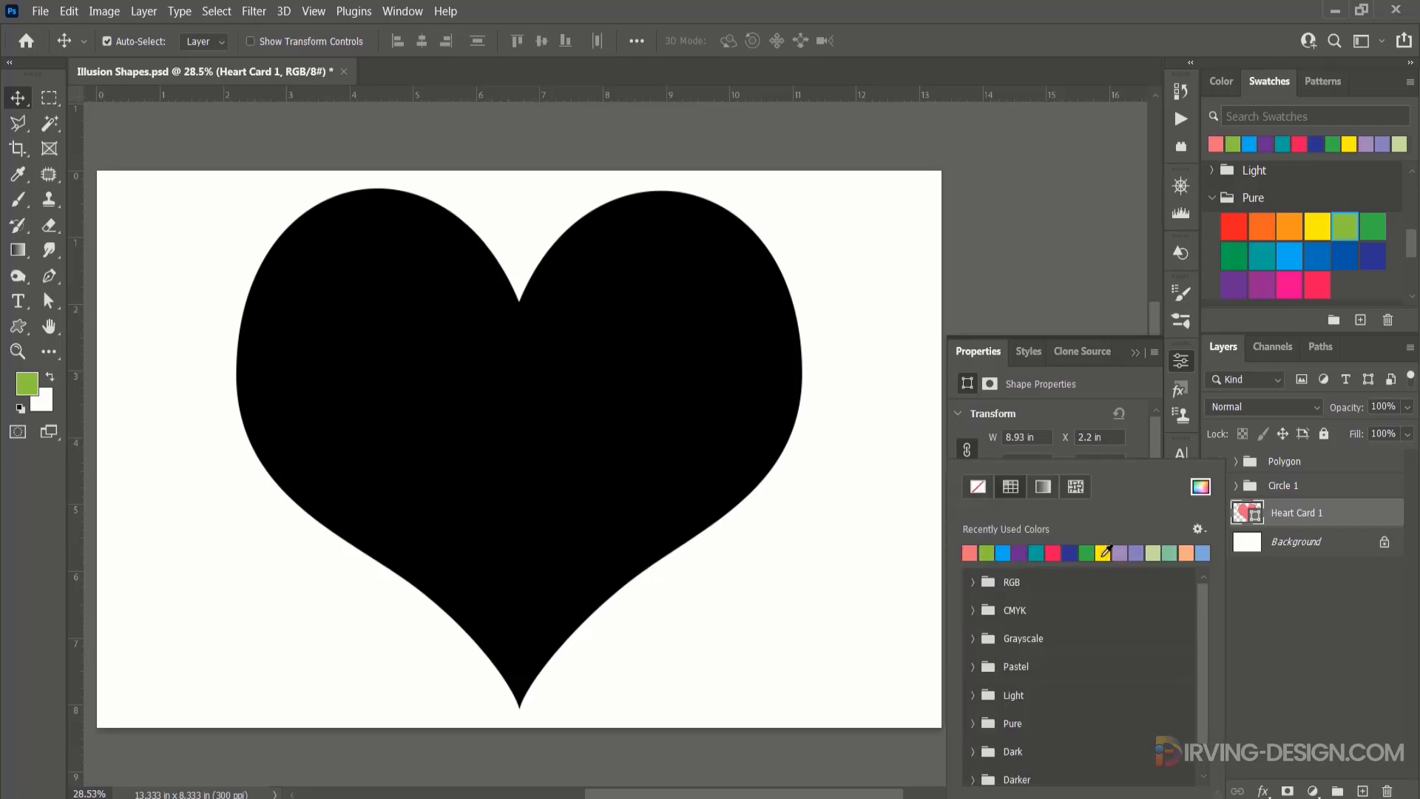
{"action": "left_click", "coordinate": [1112, 389]}
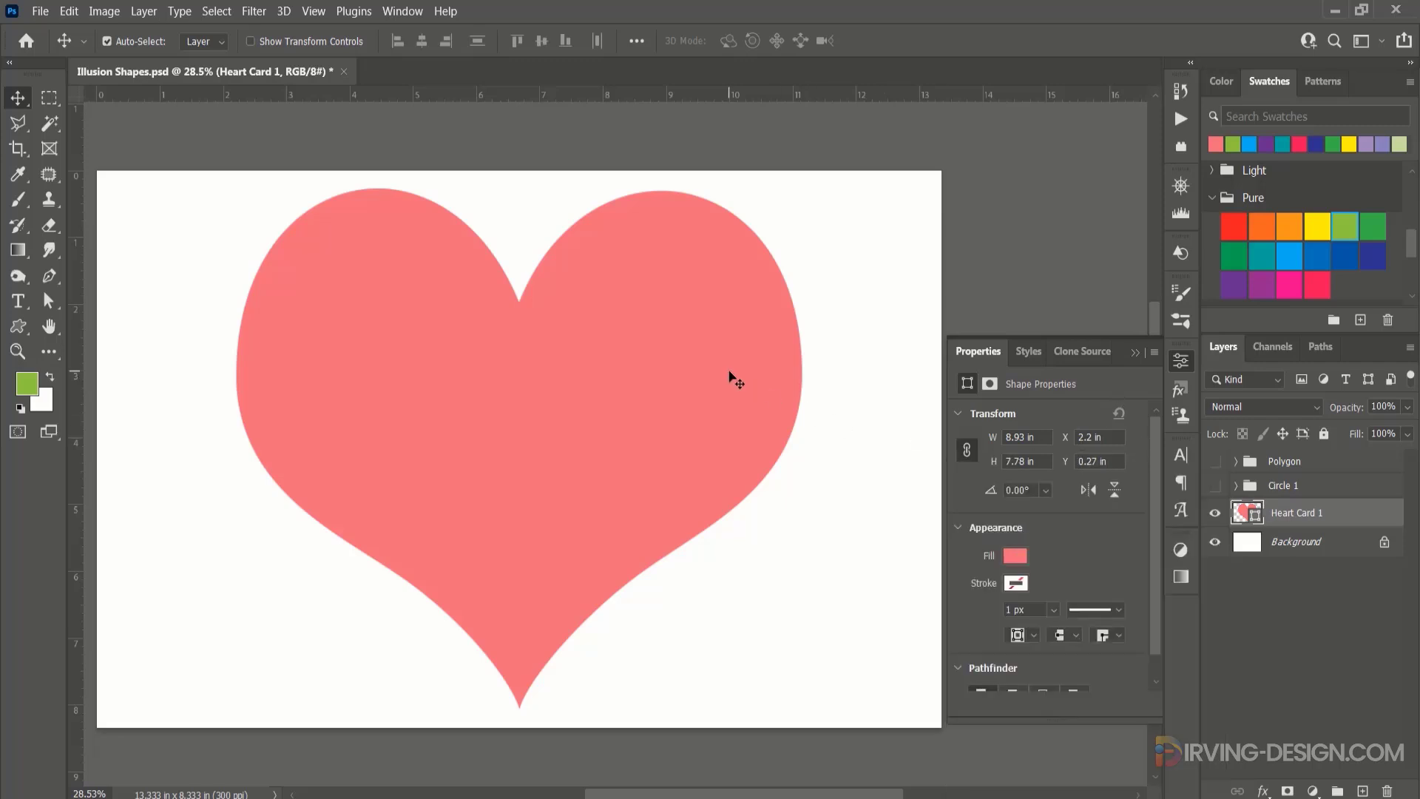
{"action": "key", "text": "ctrl+t"}
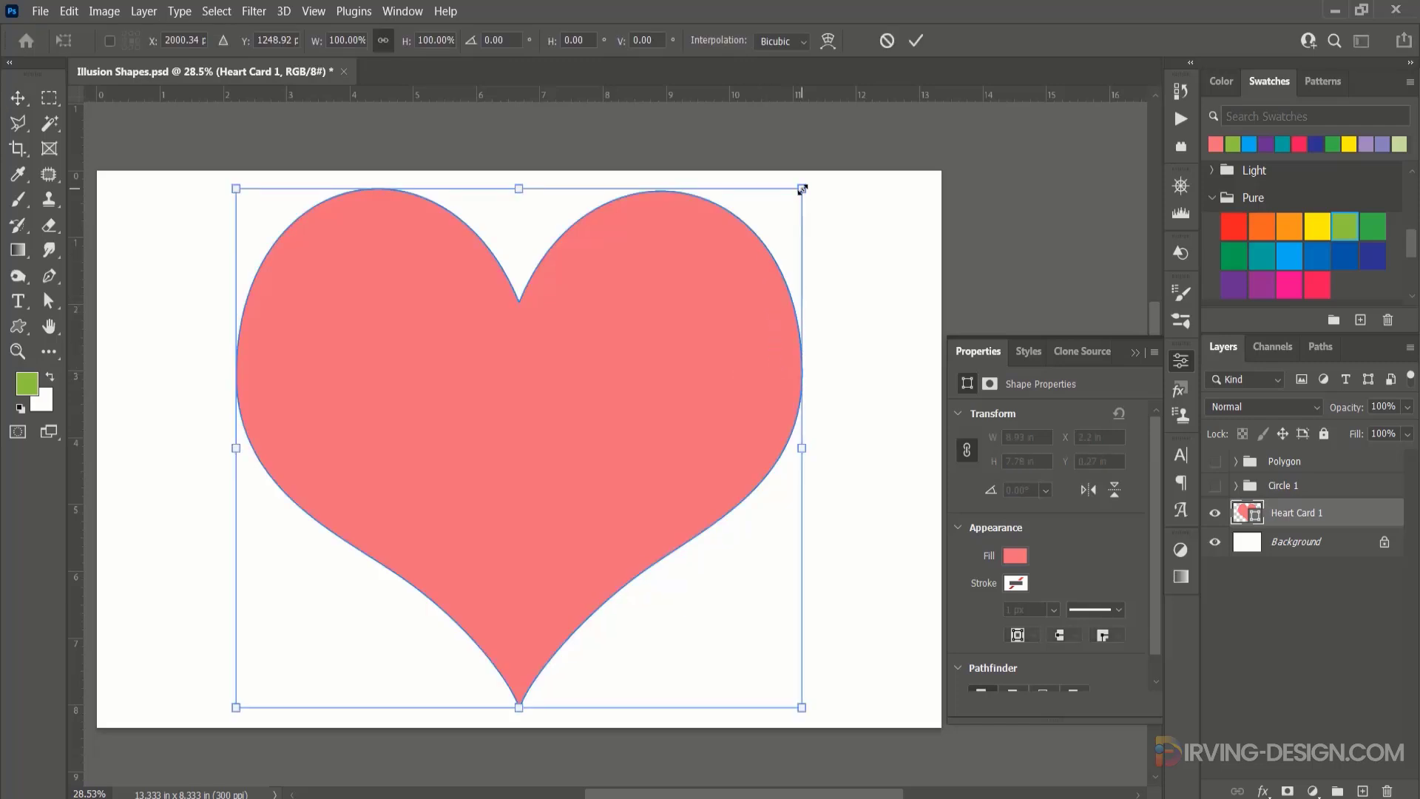
{"action": "left_click_drag", "start_coordinate": [802, 189], "coordinate": [792, 200]}
{"action": "key", "text": "Return"}
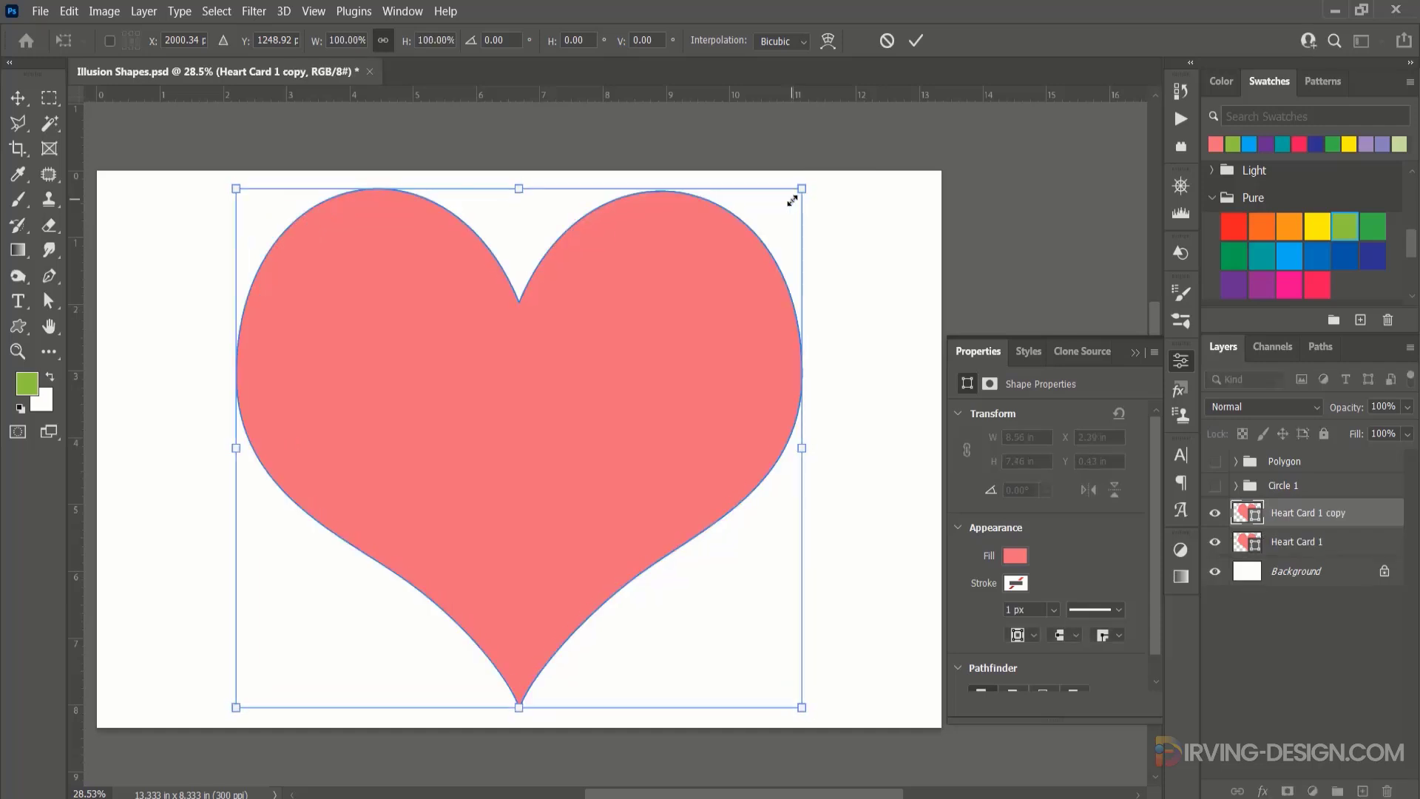
{"action": "left_click", "coordinate": [888, 41]}
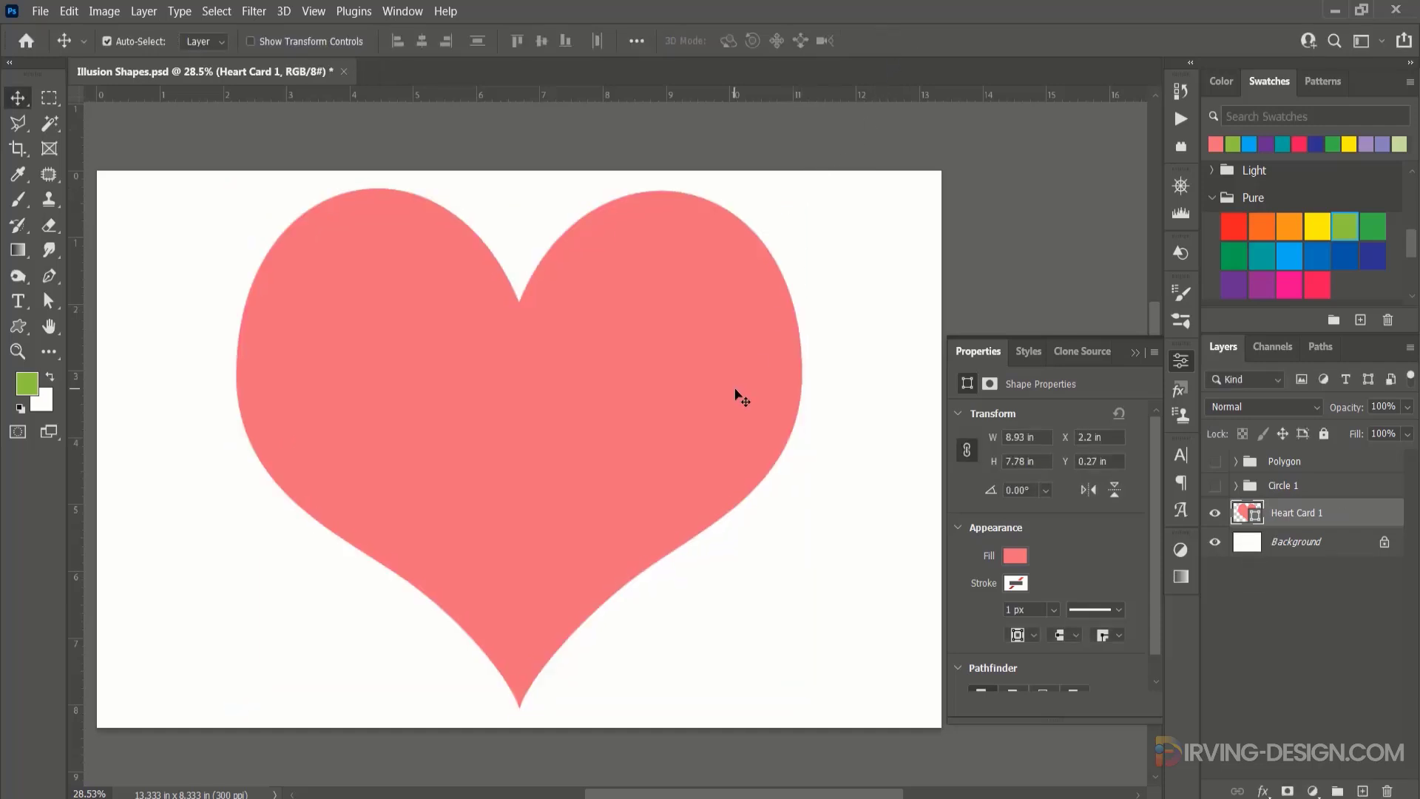
Paste the copied inner shadow style onto the heart, and create a concentric duplicate scaled to 85.38%.
{"action": "right_click", "coordinate": [1346, 516]}
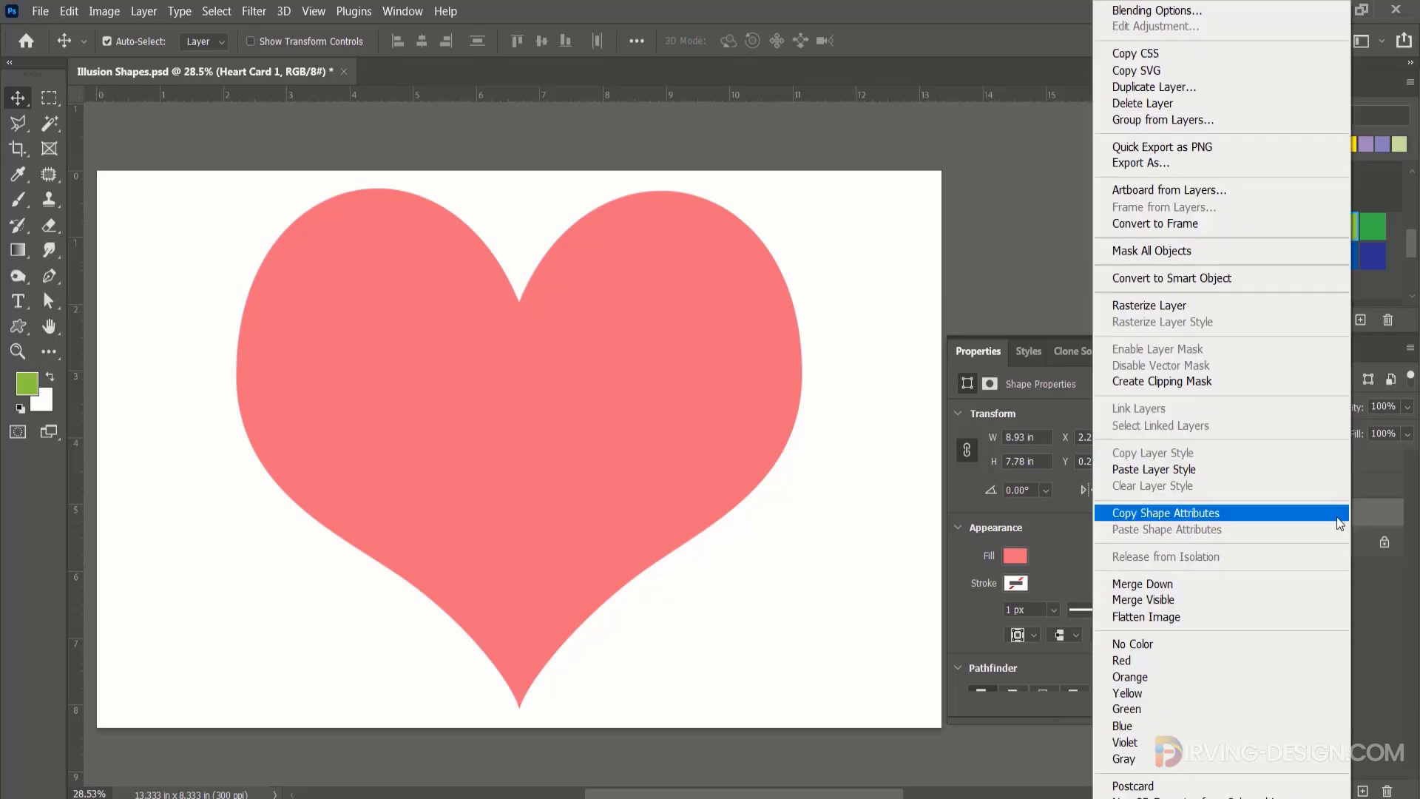
{"action": "left_click", "coordinate": [1214, 476]}
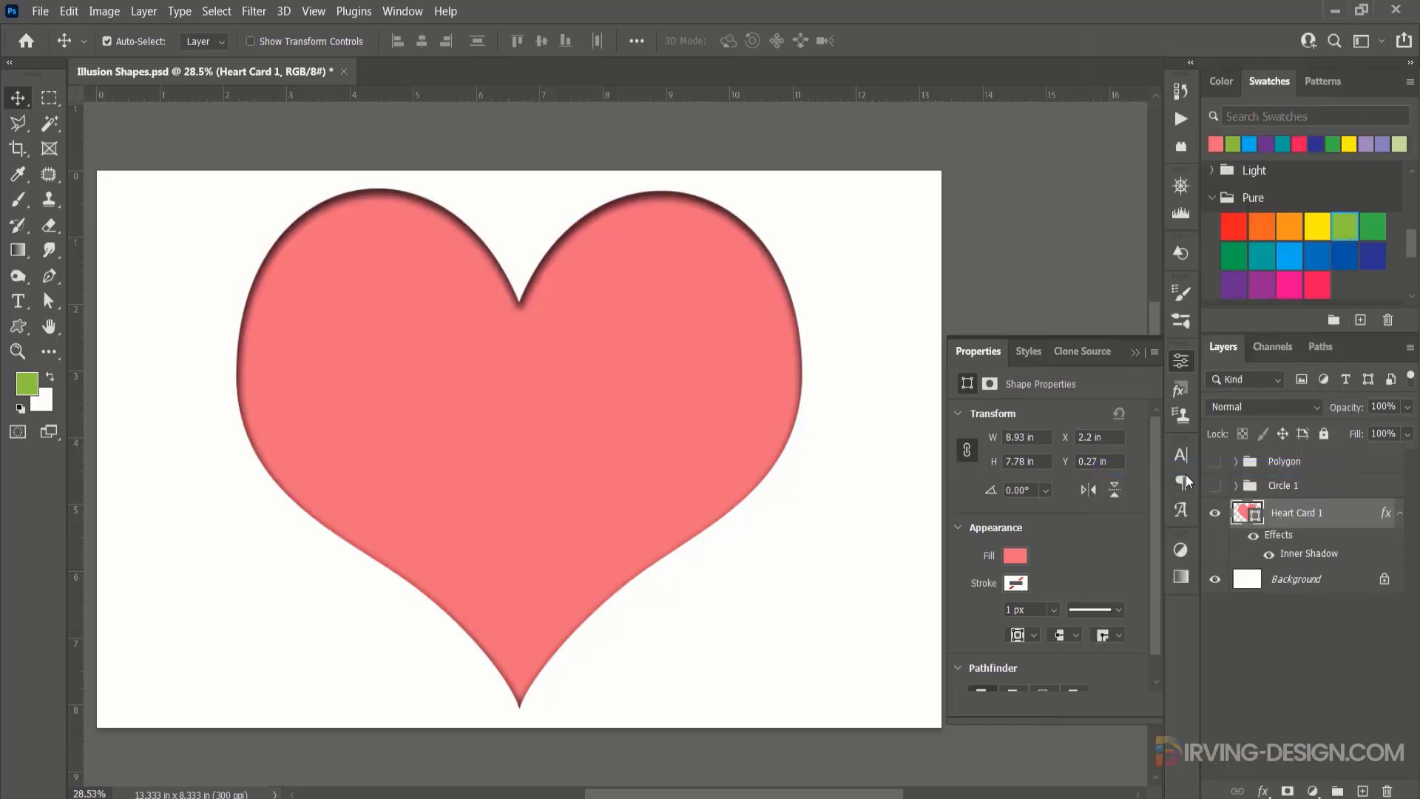
{"action": "key", "text": "ctrl+t"}
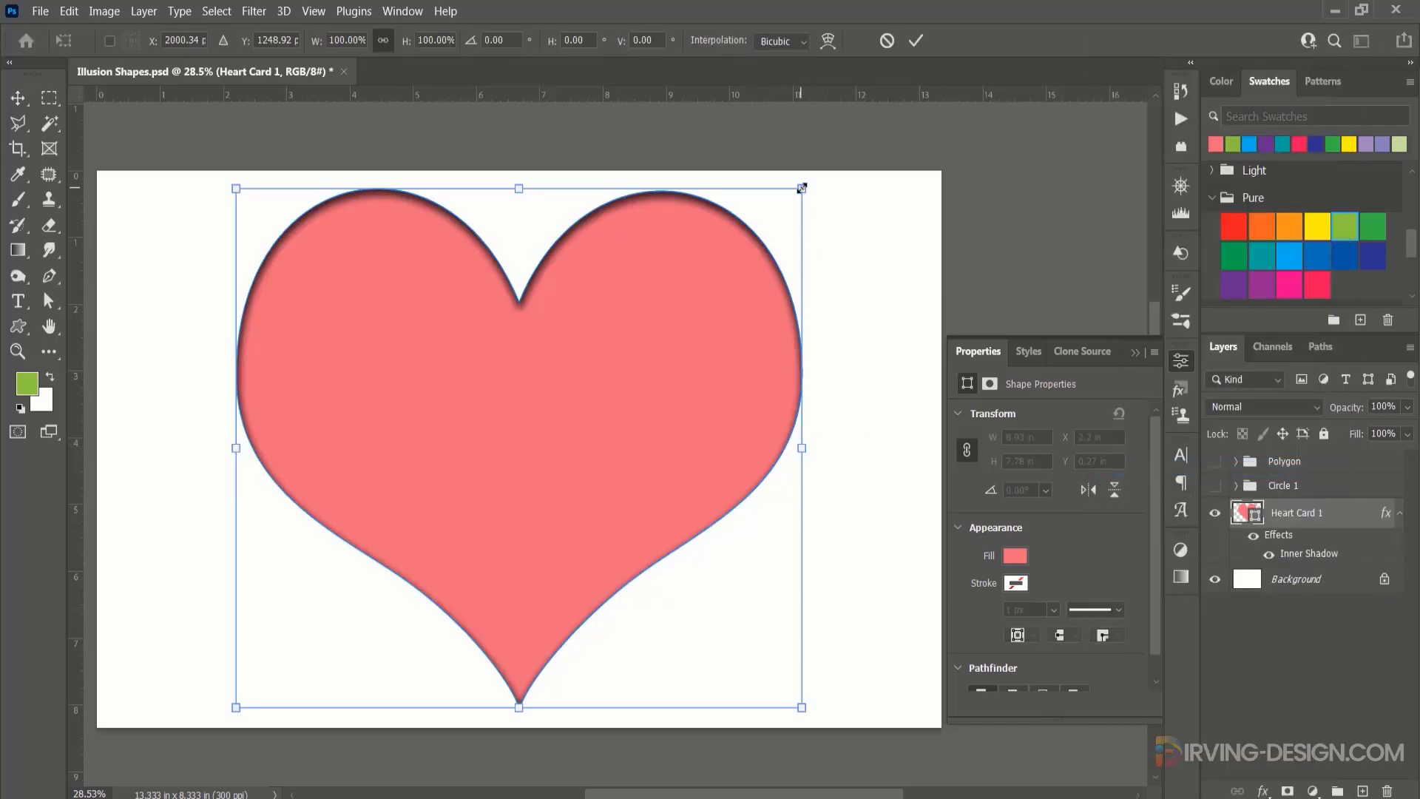
{"action": "left_click_drag", "start_coordinate": [798, 196], "coordinate": [767, 233]}
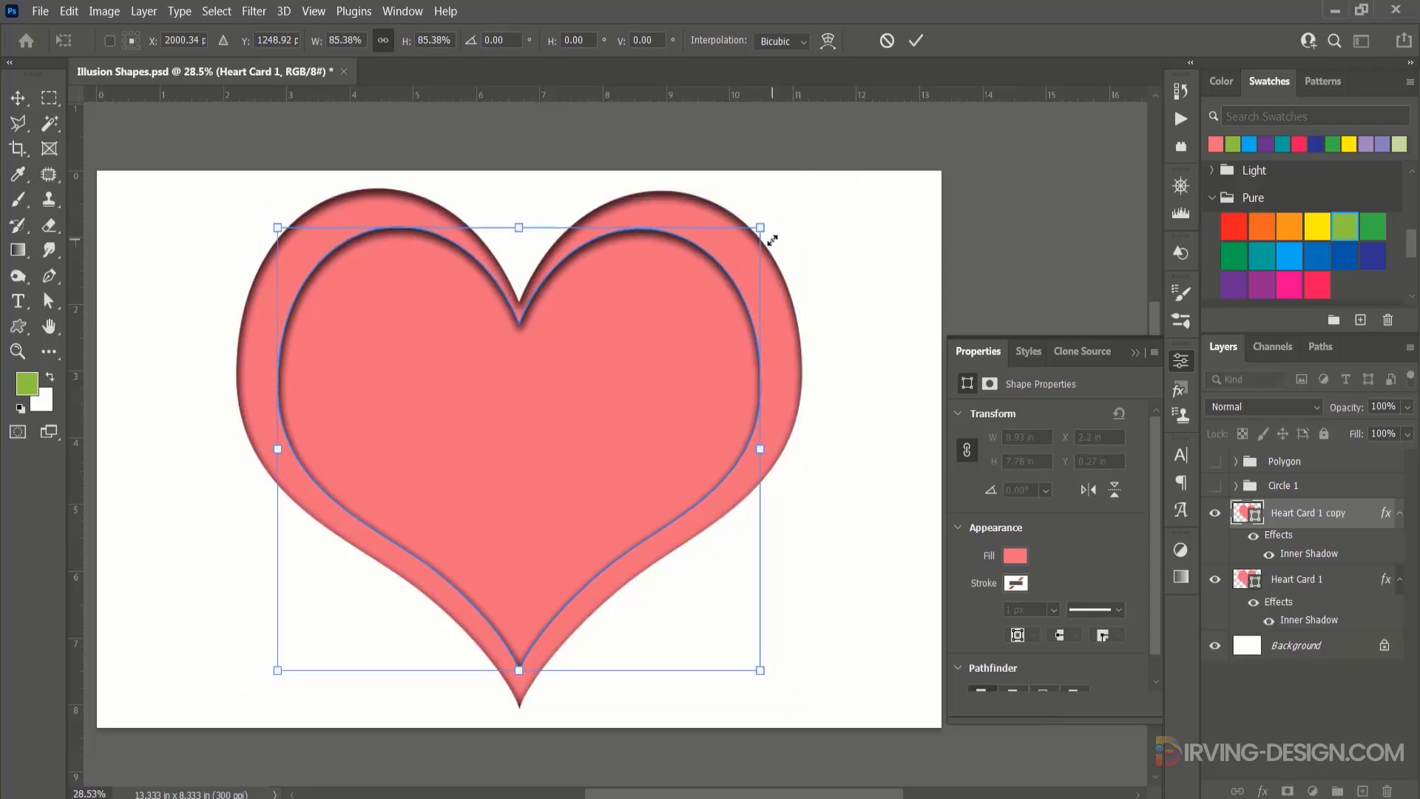
{"action": "left_click", "coordinate": [910, 46]}
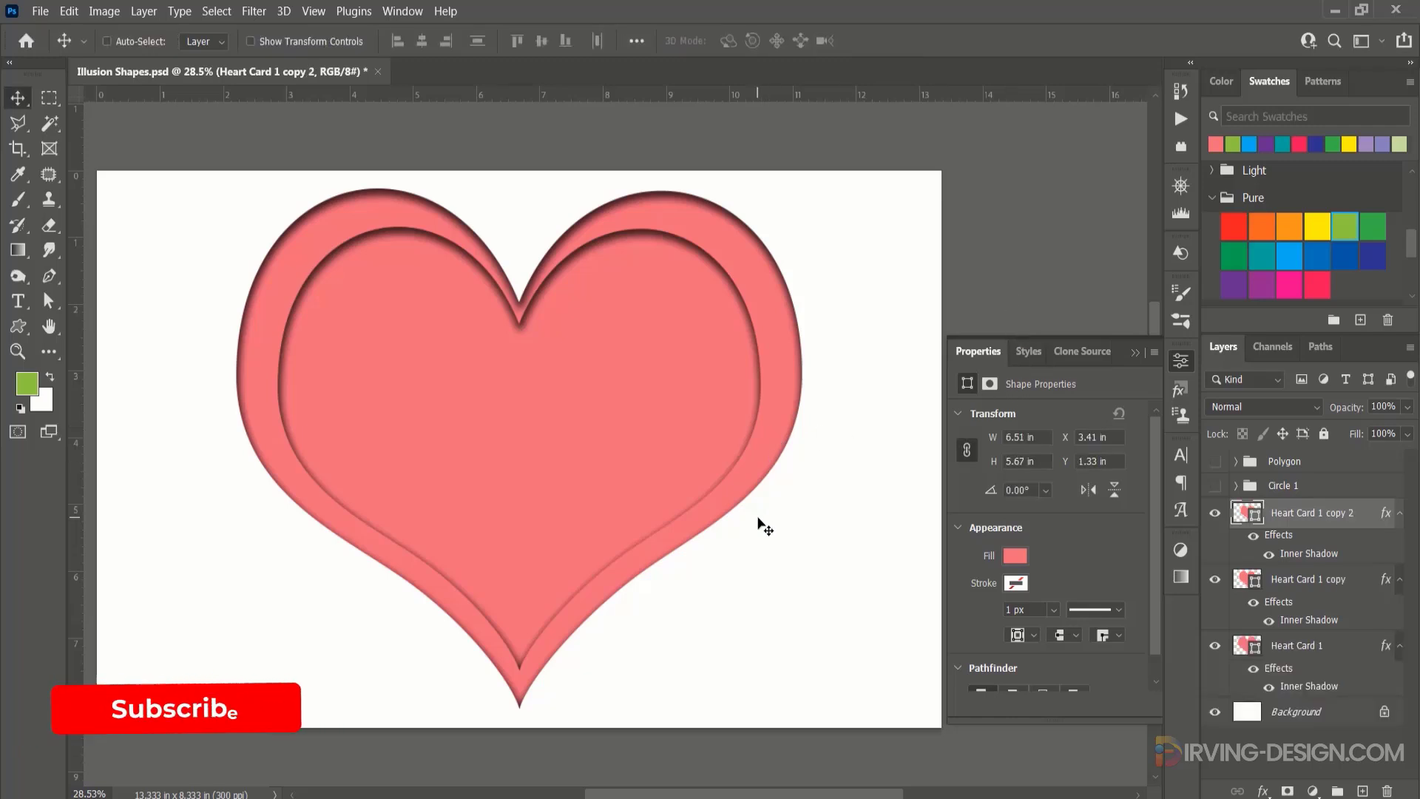
Repeat the scaled duplication ten more times to nest progressively smaller hearts, down to one 1.57 in wide.
{"action": "key", "text": "ctrl+alt+shift+t"}
{"action": "key", "text": "ctrl+alt+shift+t"}
{"action": "key", "text": "ctrl+alt+shift+t"}
{"action": "key", "text": "ctrl+alt+shift+t"}
{"action": "key", "text": "ctrl+alt+shift+t"}
{"action": "key", "text": "ctrl+alt+shift+t"}
{"action": "key", "text": "ctrl+alt+shift+t"}
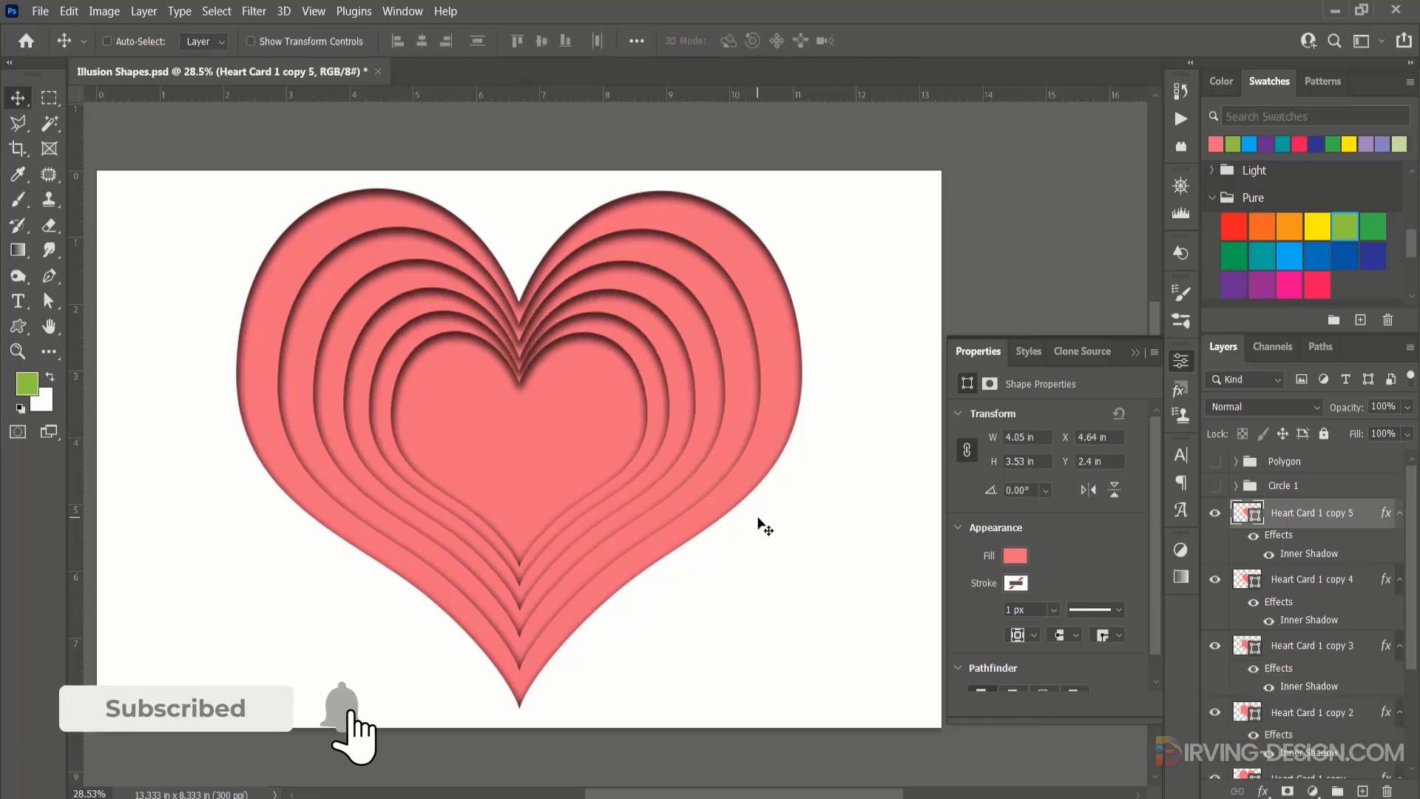
{"action": "key", "text": "ctrl+alt+shift+t"}
{"action": "key", "text": "ctrl+alt+shift+t"}
{"action": "key", "text": "ctrl+alt+shift+t"}
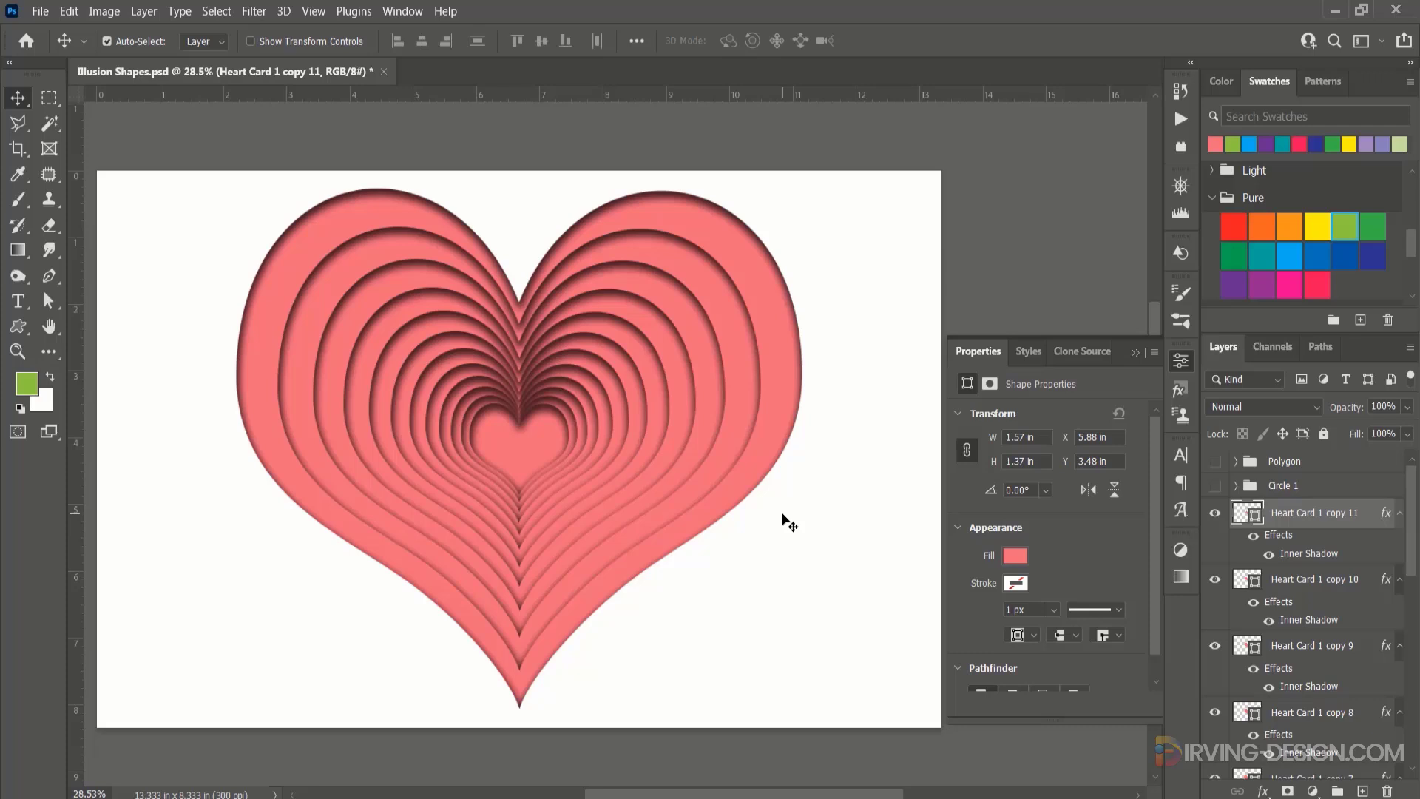
Fill the second, third and fourth hearts from the outside with pure red, dark green and yellow respectively.
{"action": "left_click", "coordinate": [765, 414]}
{"action": "left_click", "coordinate": [747, 406]}
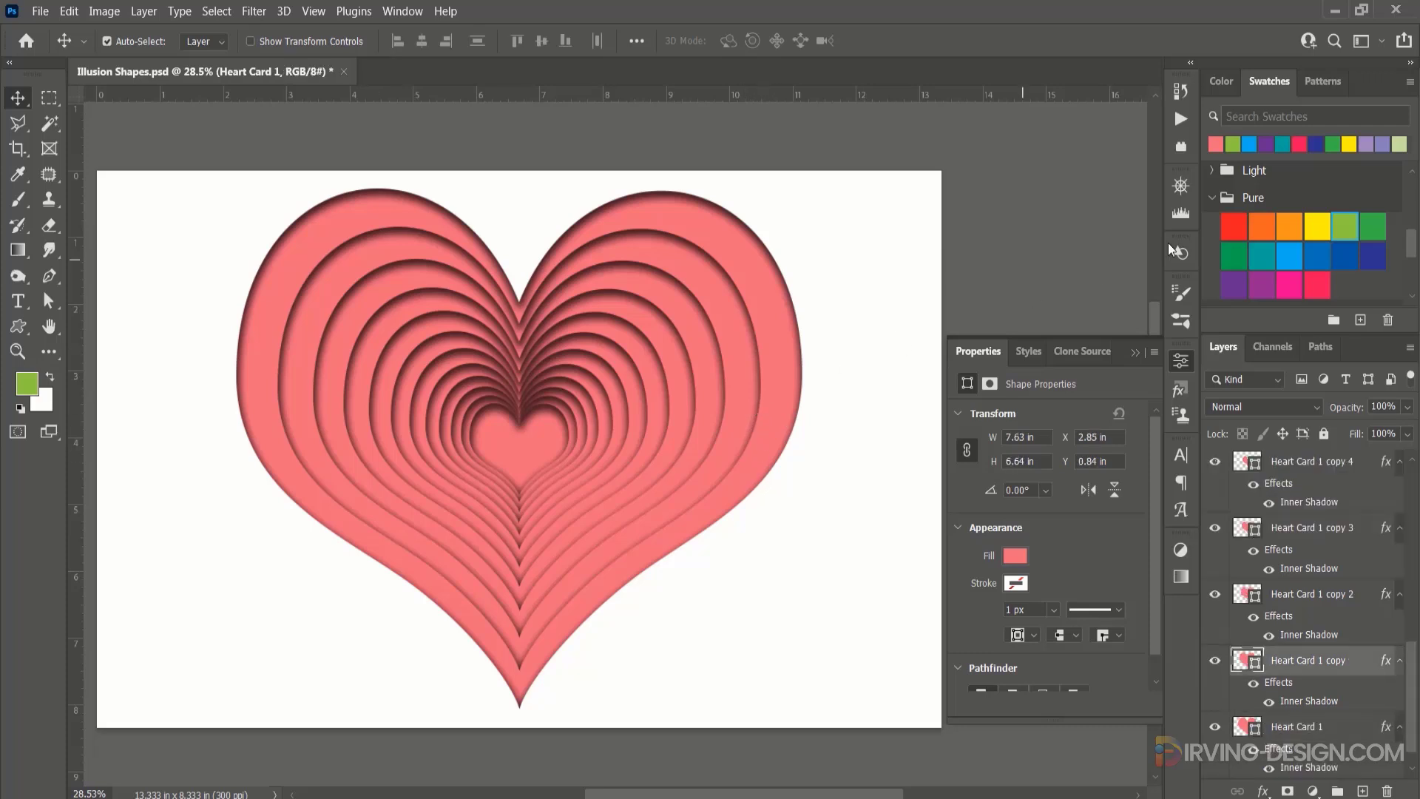
{"action": "left_click", "coordinate": [1234, 226]}
{"action": "left_click", "coordinate": [735, 396]}
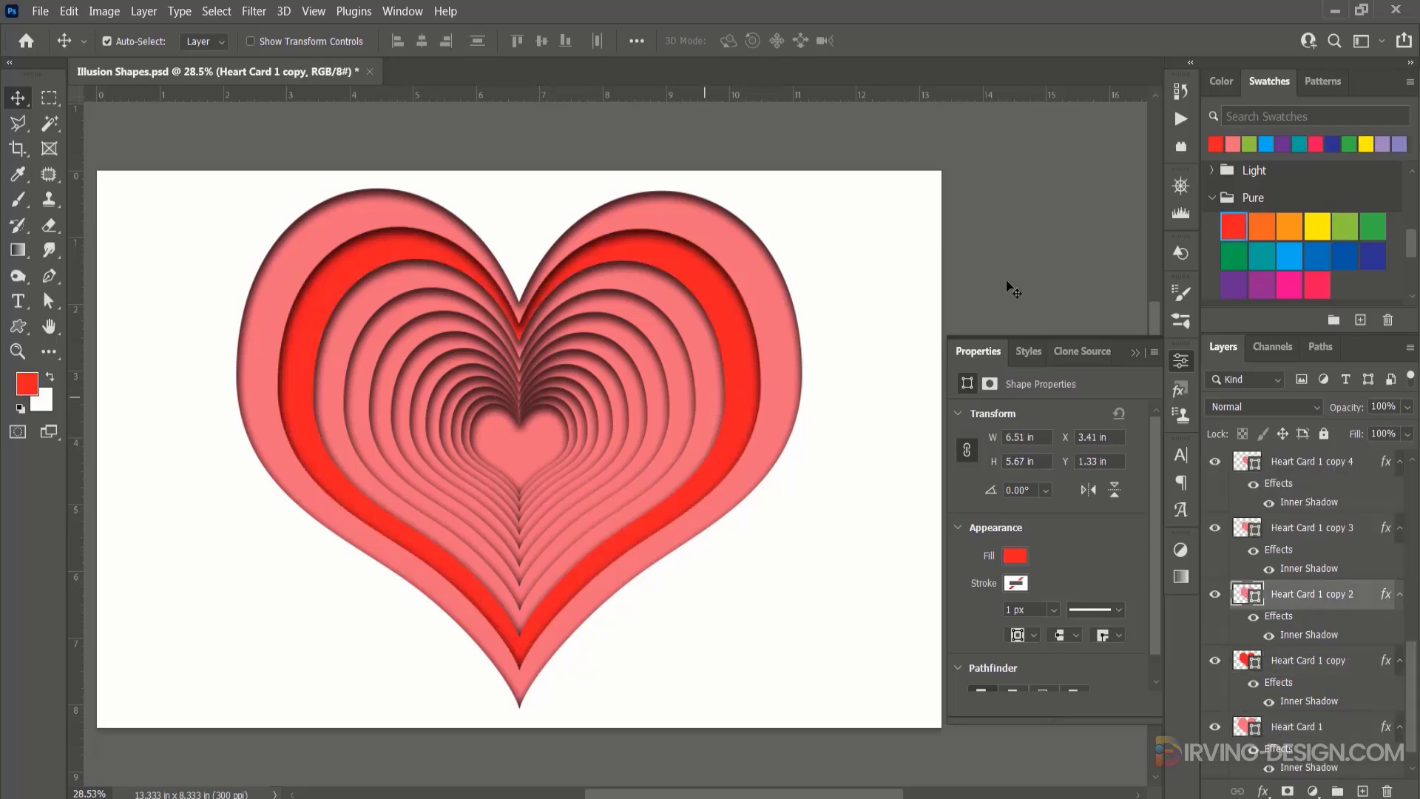
{"action": "left_click", "coordinate": [1246, 256]}
{"action": "left_click", "coordinate": [681, 425]}
{"action": "left_click", "coordinate": [1315, 229]}
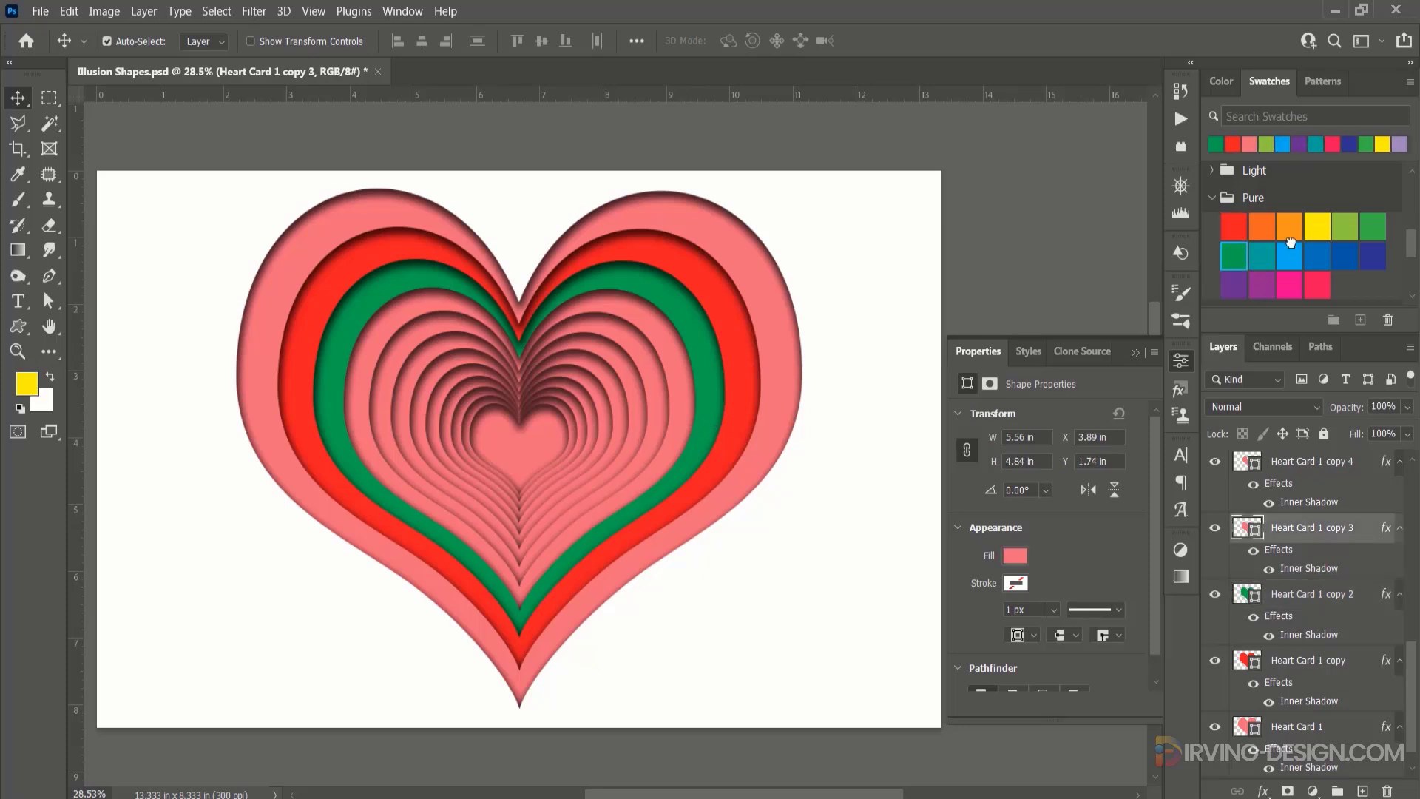
Fill the remaining hearts from the outside in with dark blue, green, magenta, violet, yellow, light orange, light violet and light blue.
{"action": "left_click", "coordinate": [659, 423]}
{"action": "left_click", "coordinate": [1322, 262]}
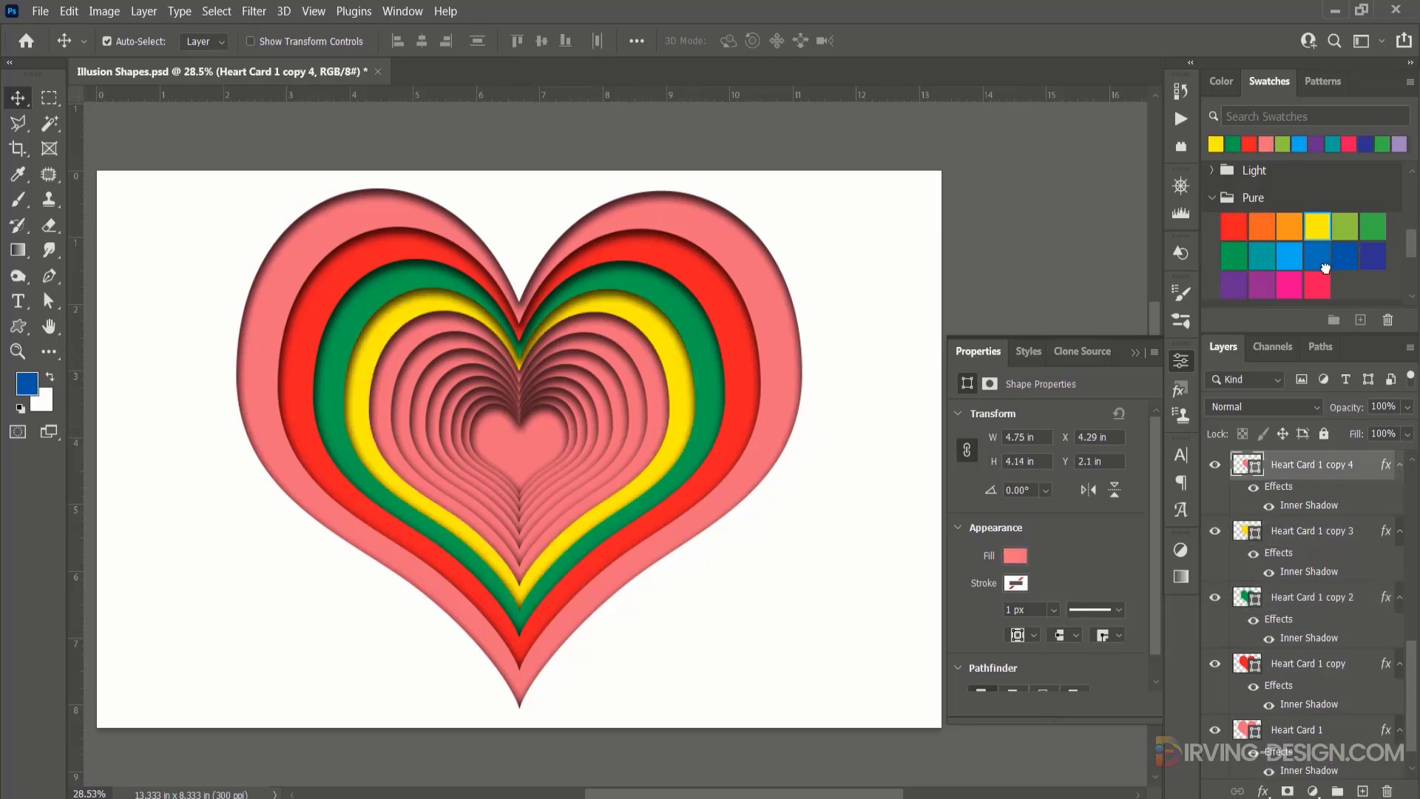
{"action": "left_click", "coordinate": [638, 423]}
{"action": "left_click", "coordinate": [1372, 228]}
{"action": "left_click", "coordinate": [622, 424]}
{"action": "left_click", "coordinate": [1290, 285]}
{"action": "left_click", "coordinate": [606, 426]}
{"action": "left_click", "coordinate": [1233, 285]}
{"action": "left_click", "coordinate": [593, 429]}
{"action": "left_click", "coordinate": [1318, 228]}
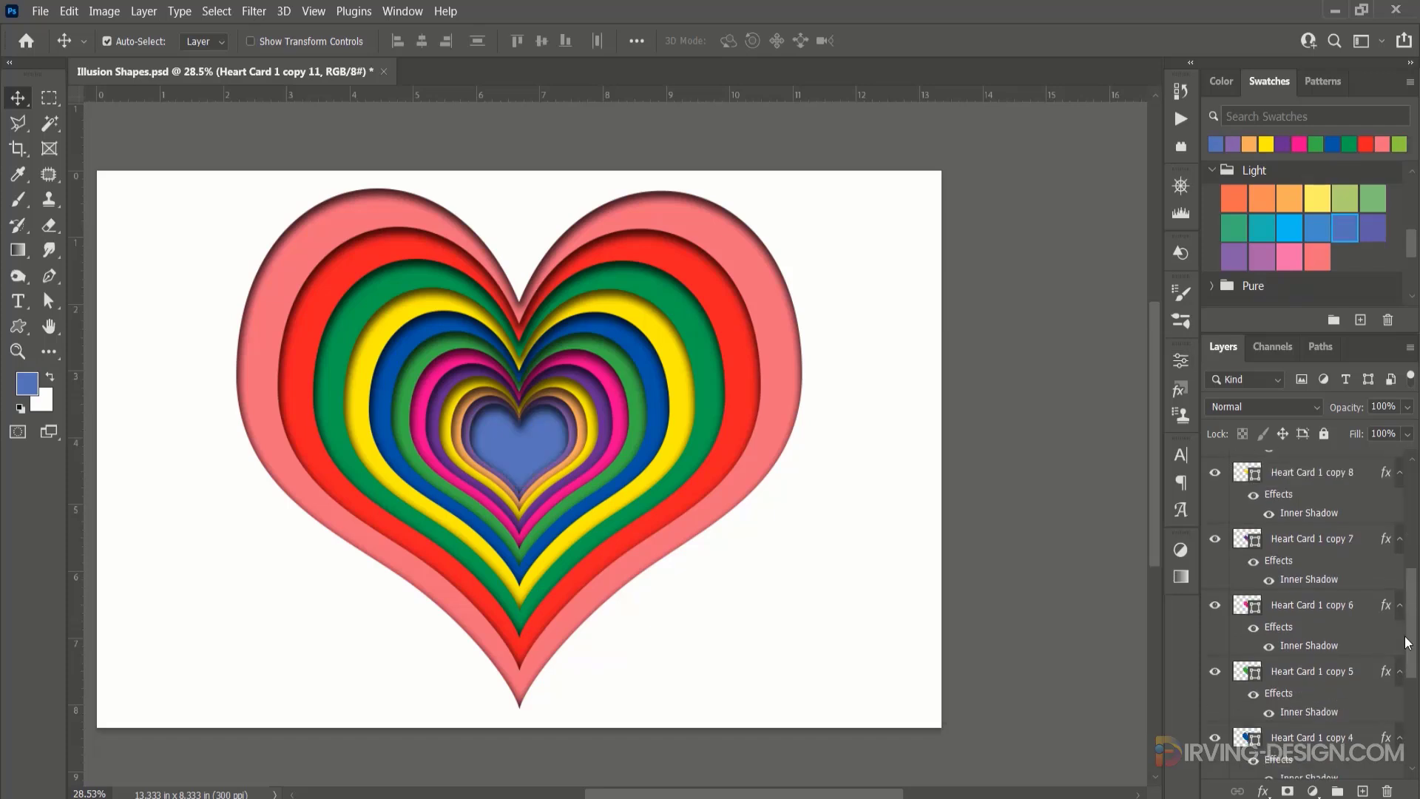
Select all the heart layers down to the largest heart and group them.
{"action": "left_click_drag", "start_coordinate": [1407, 642], "coordinate": [1407, 723]}
{"action": "left_click", "coordinate": [1345, 701], "text": "shift"}
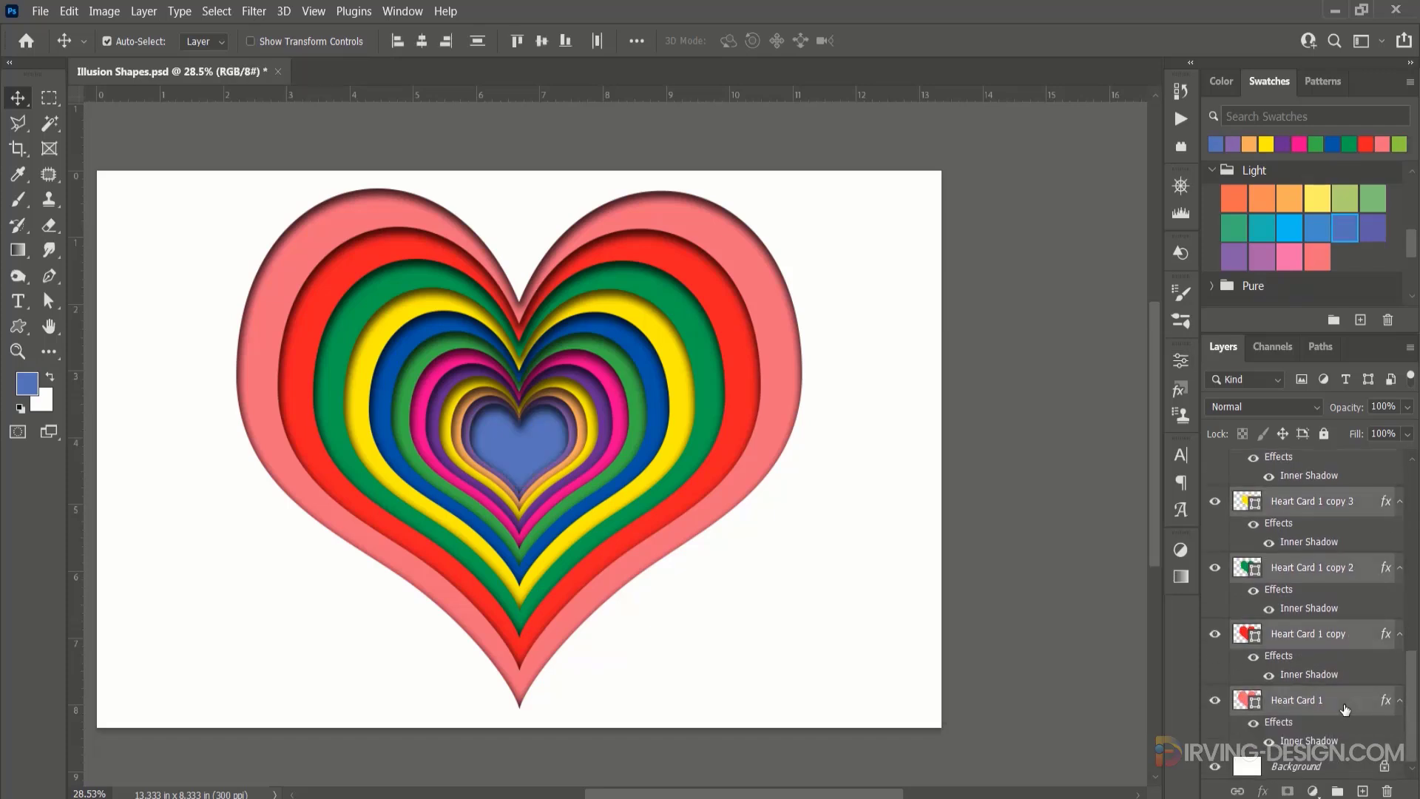
{"action": "key", "text": "ctrl+g"}
{"action": "double_click", "coordinate": [1285, 510]}
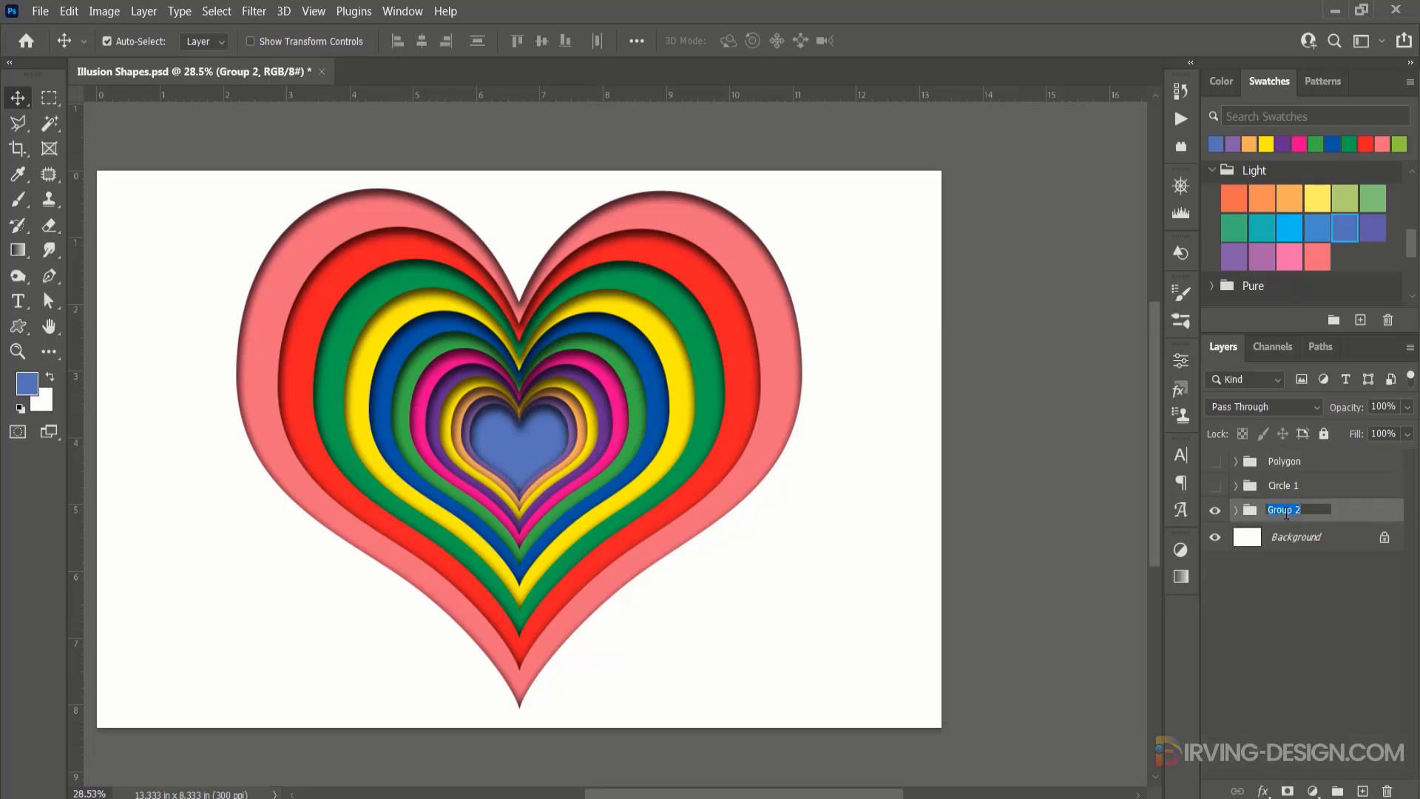
{"action": "type", "text": "Heart"}
{"action": "key", "text": "Return"}
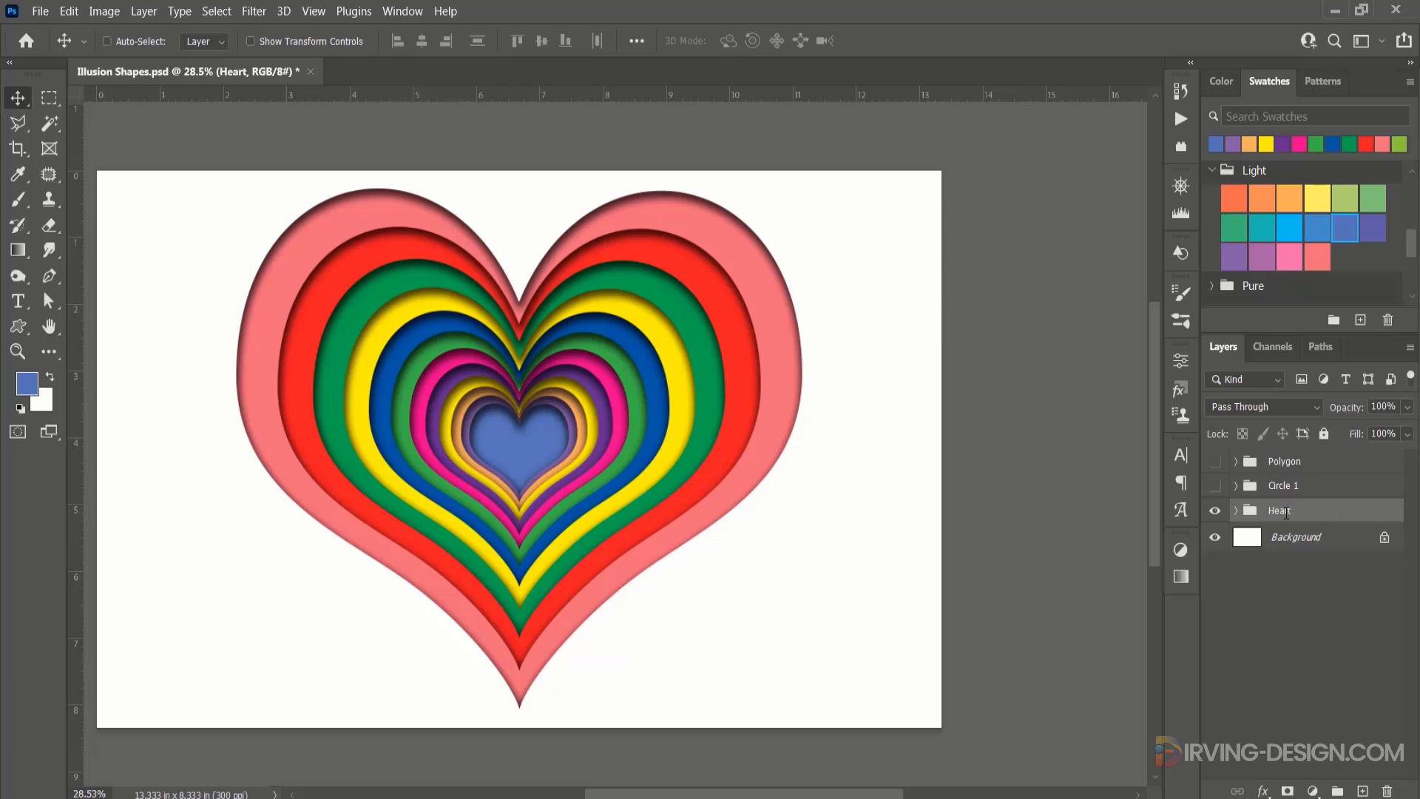
{"action": "key", "text": "ctrl+z"}
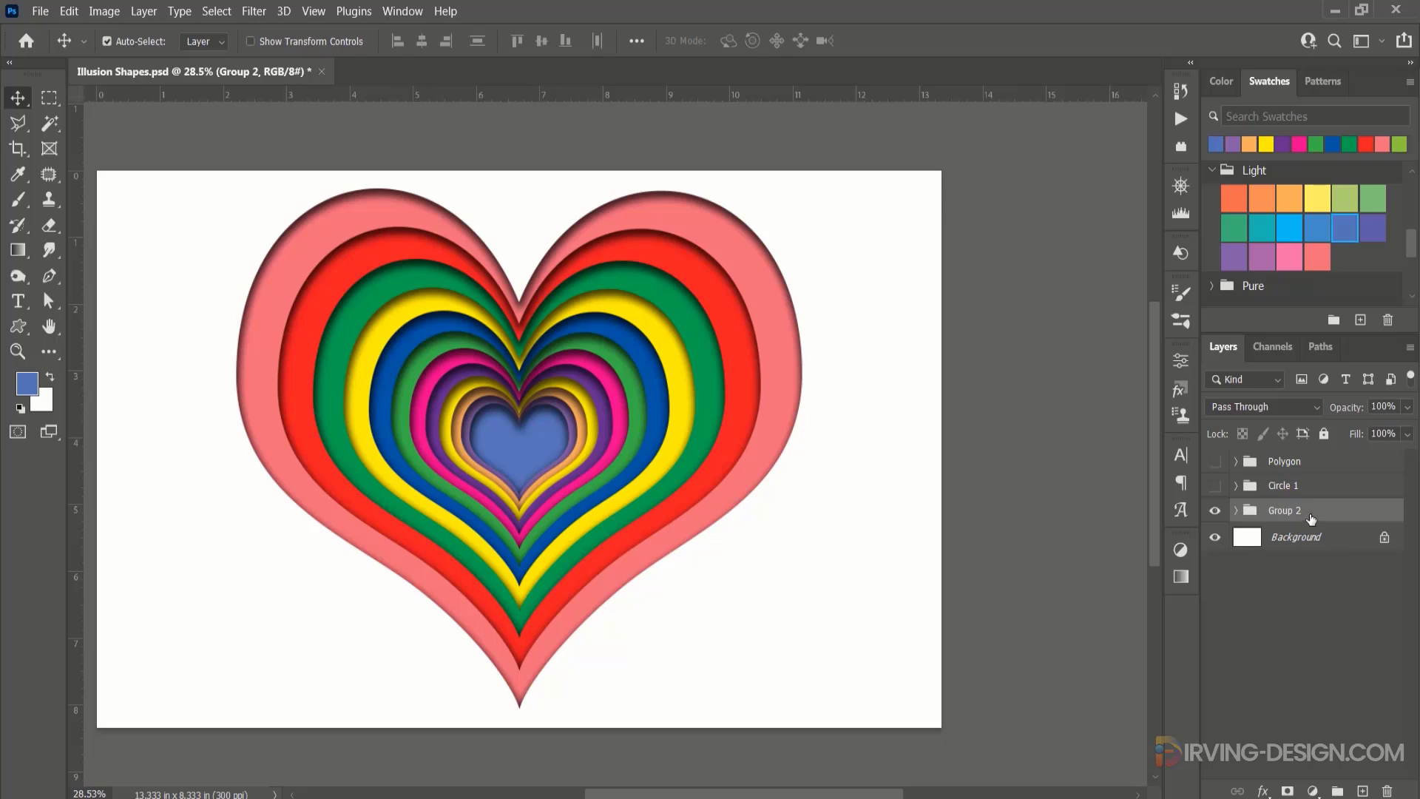
Wrap the group of hearts in a new outer group and name the outer group Heart.
{"action": "left_click_drag", "start_coordinate": [1312, 520], "coordinate": [1337, 791]}
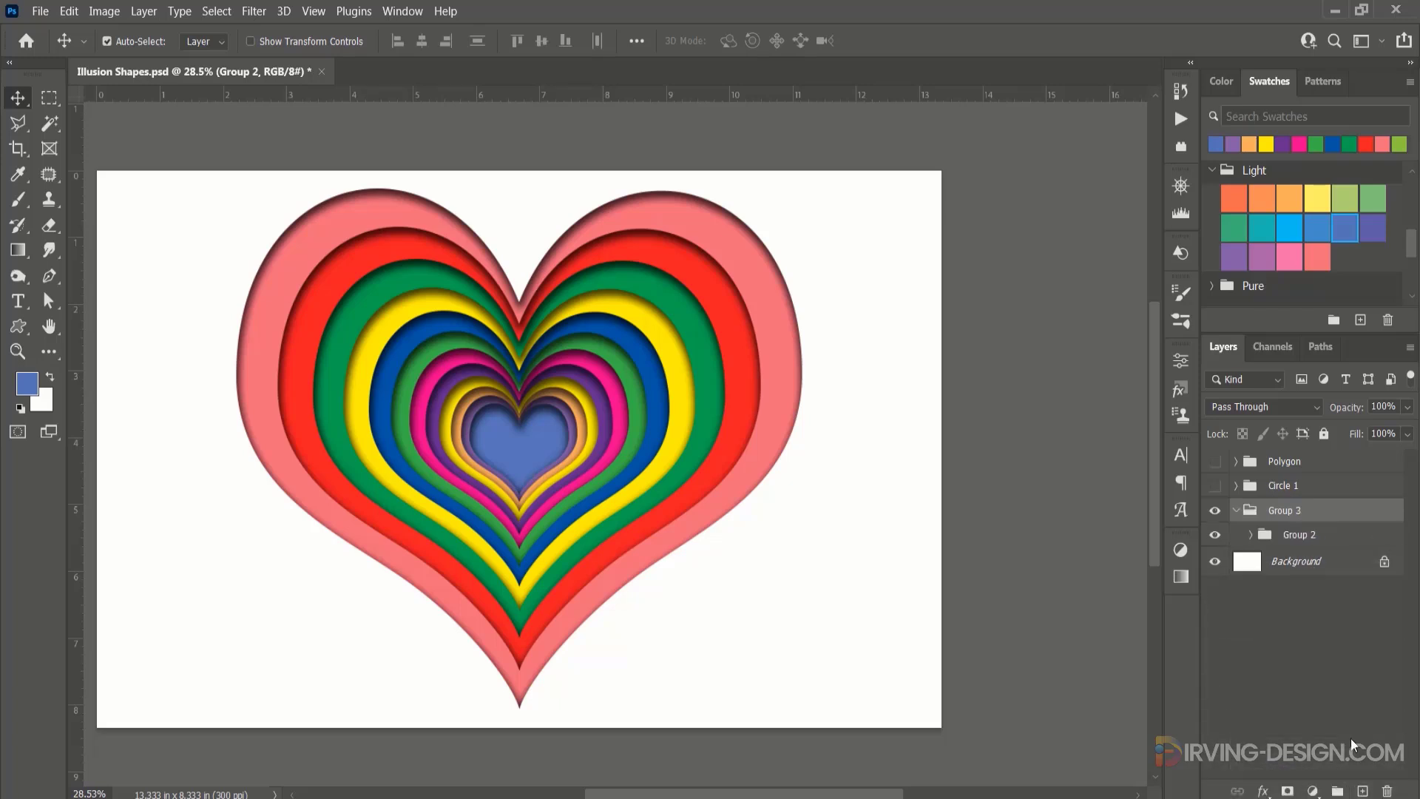
{"action": "left_click", "coordinate": [1310, 543]}
{"action": "double_click", "coordinate": [1293, 511]}
{"action": "type", "text": "HEart"}
{"action": "key", "text": "Return"}
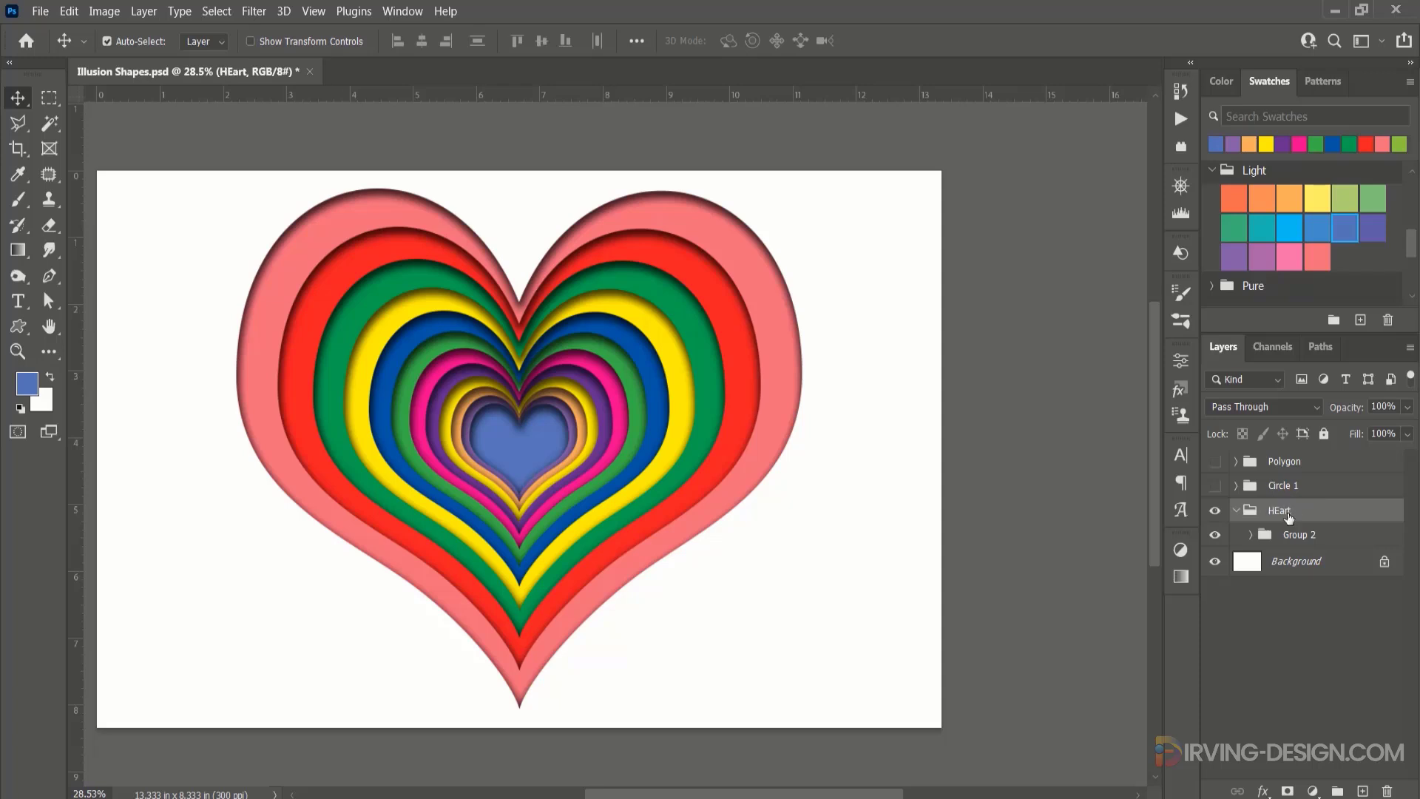
{"action": "double_click", "coordinate": [1288, 515]}
{"action": "left_click", "coordinate": [1280, 512]}
{"action": "key", "text": "Return"}
Place the view-white-crumpled-paper texture directly above the inner hearts group and clip it to that group.
{"action": "left_click", "coordinate": [1291, 537]}
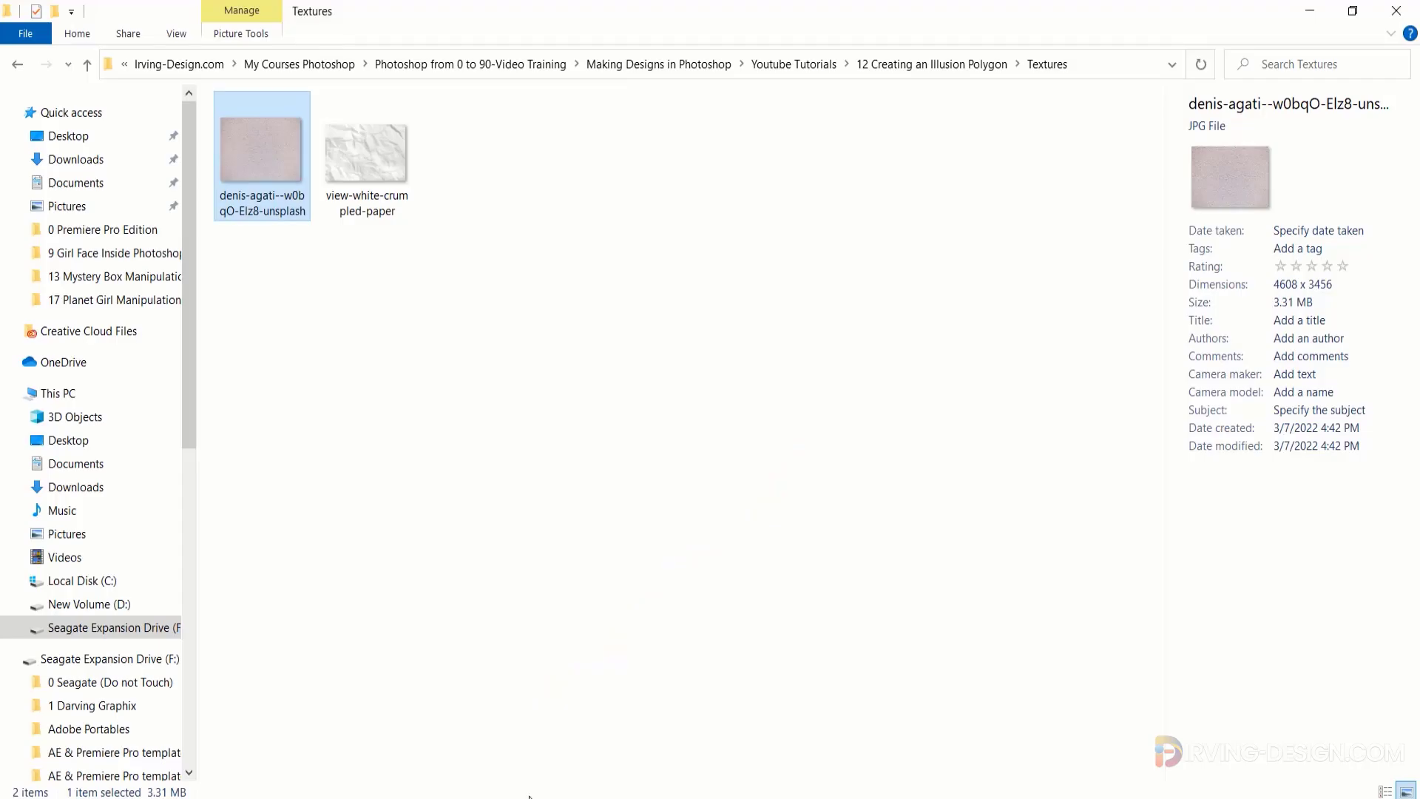
{"action": "left_click_drag", "start_coordinate": [373, 155], "coordinate": [611, 524]}
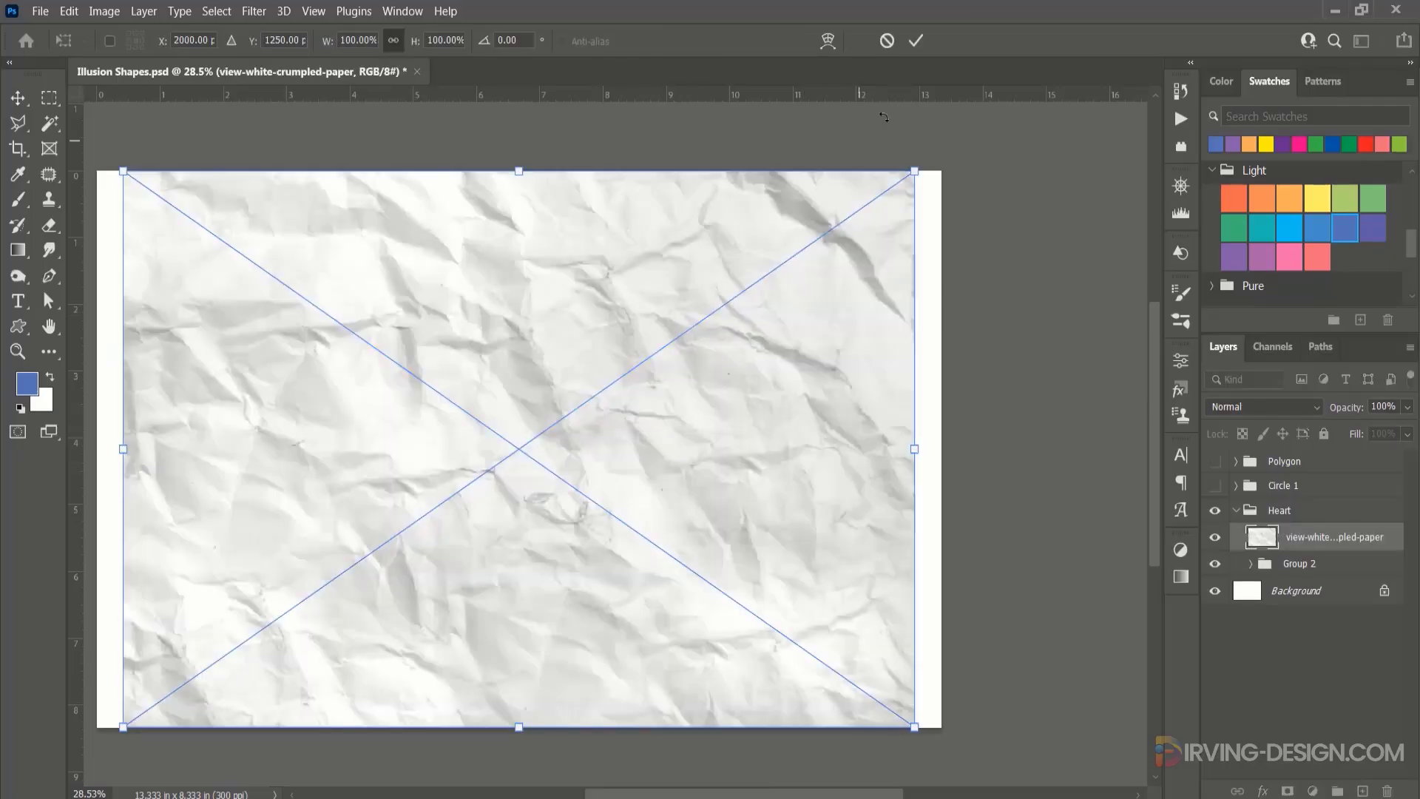
{"action": "left_click", "coordinate": [915, 40]}
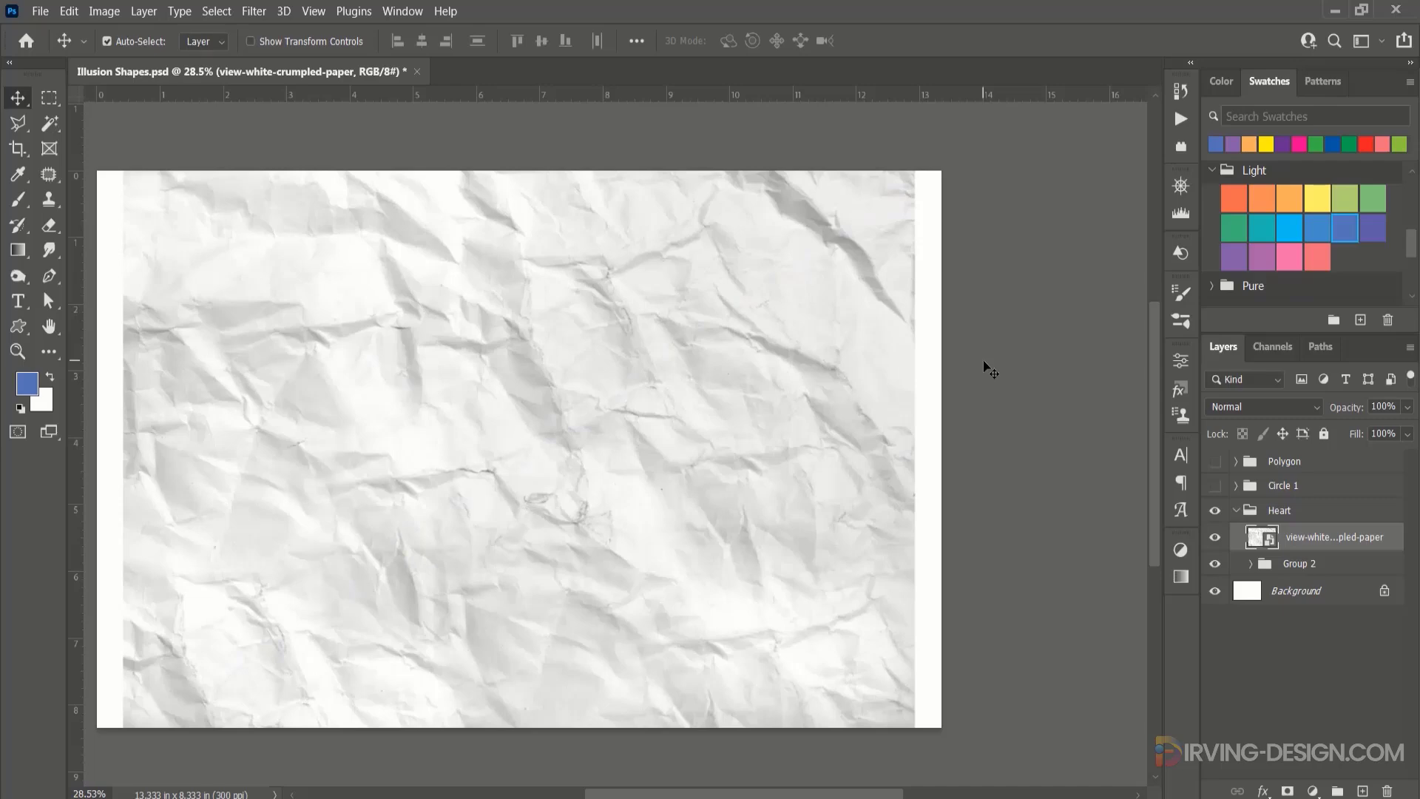
{"action": "left_click", "coordinate": [1241, 549], "text": "alt"}
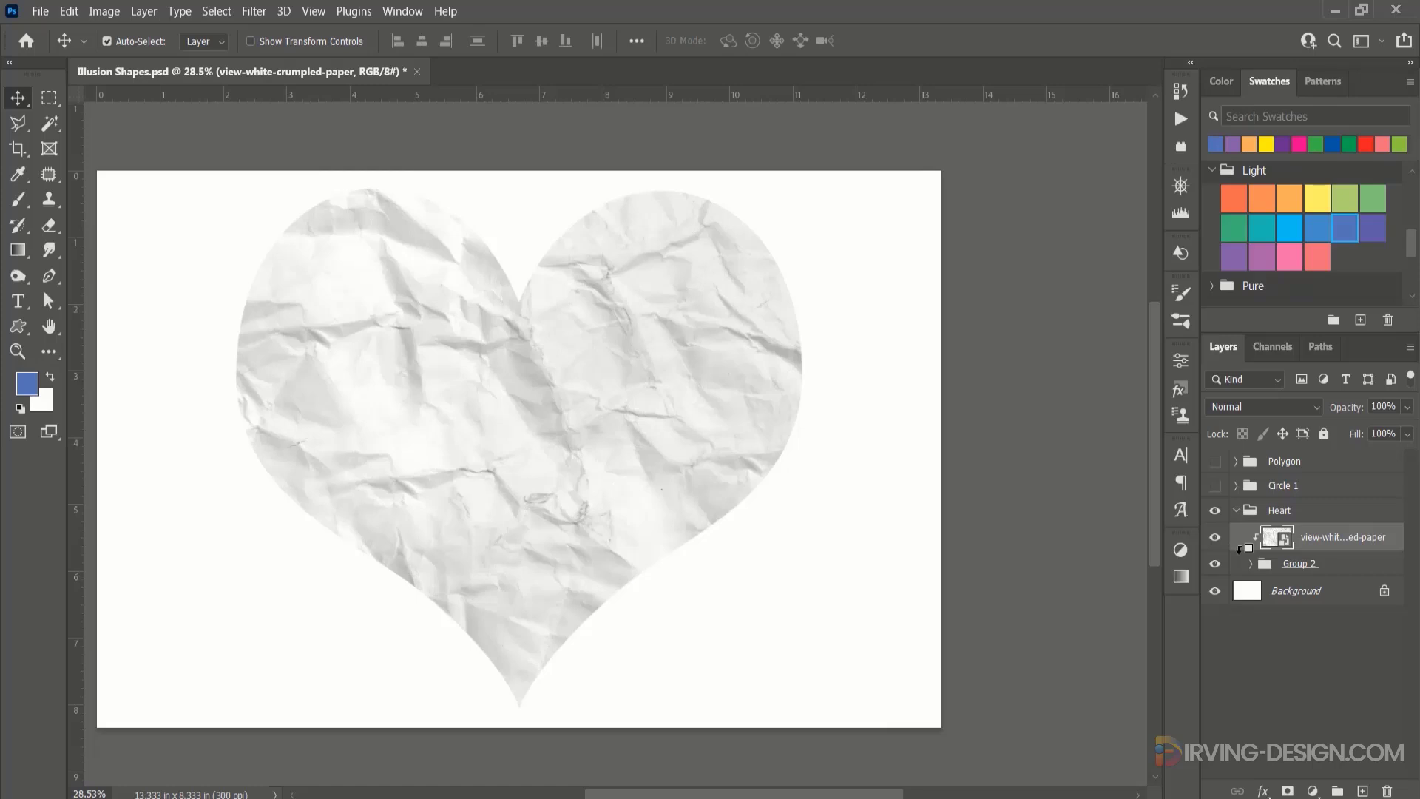
Set the crumpled paper texture to Linear Burn at 59% opacity and collapse the Heart group.
{"action": "left_click", "coordinate": [1264, 407]}
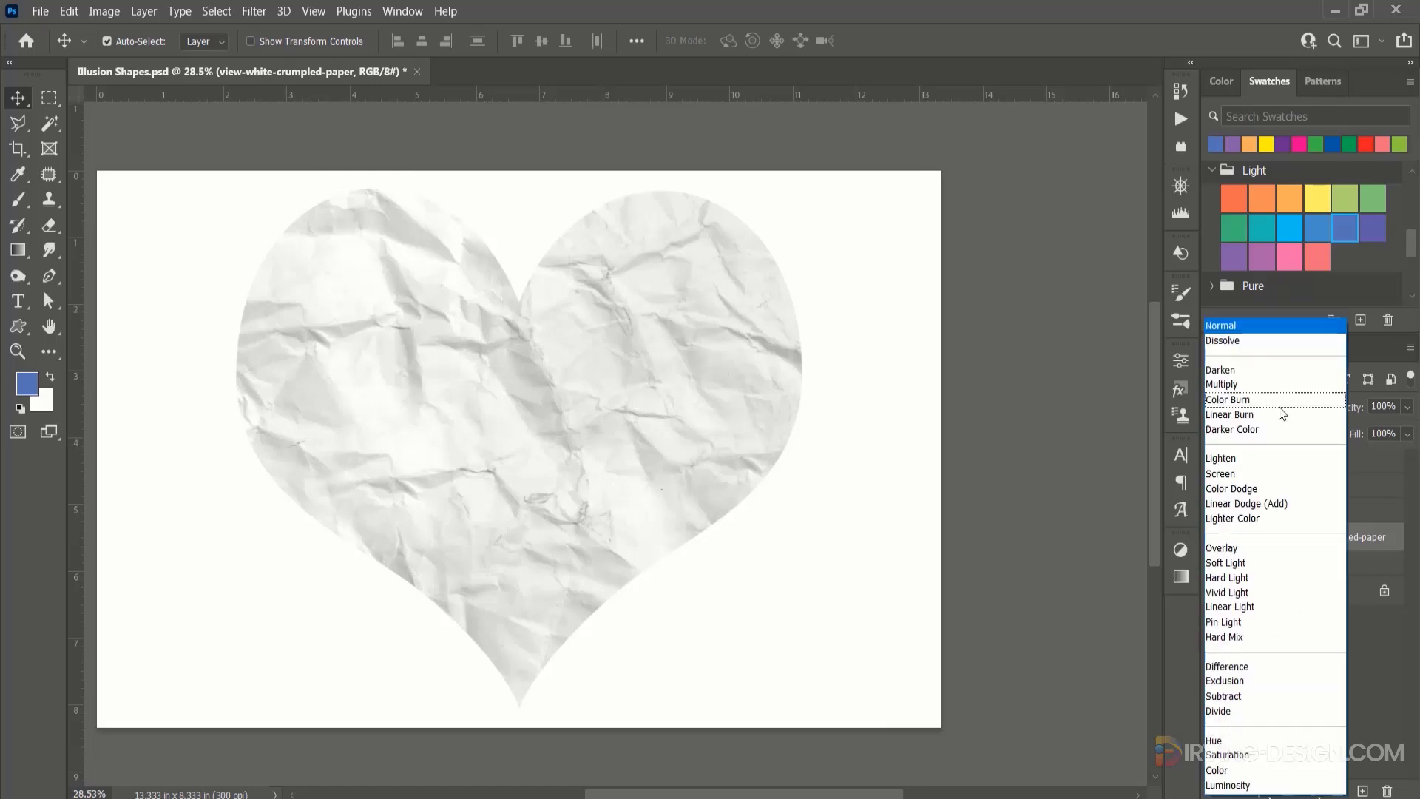
{"action": "left_click", "coordinate": [1240, 414]}
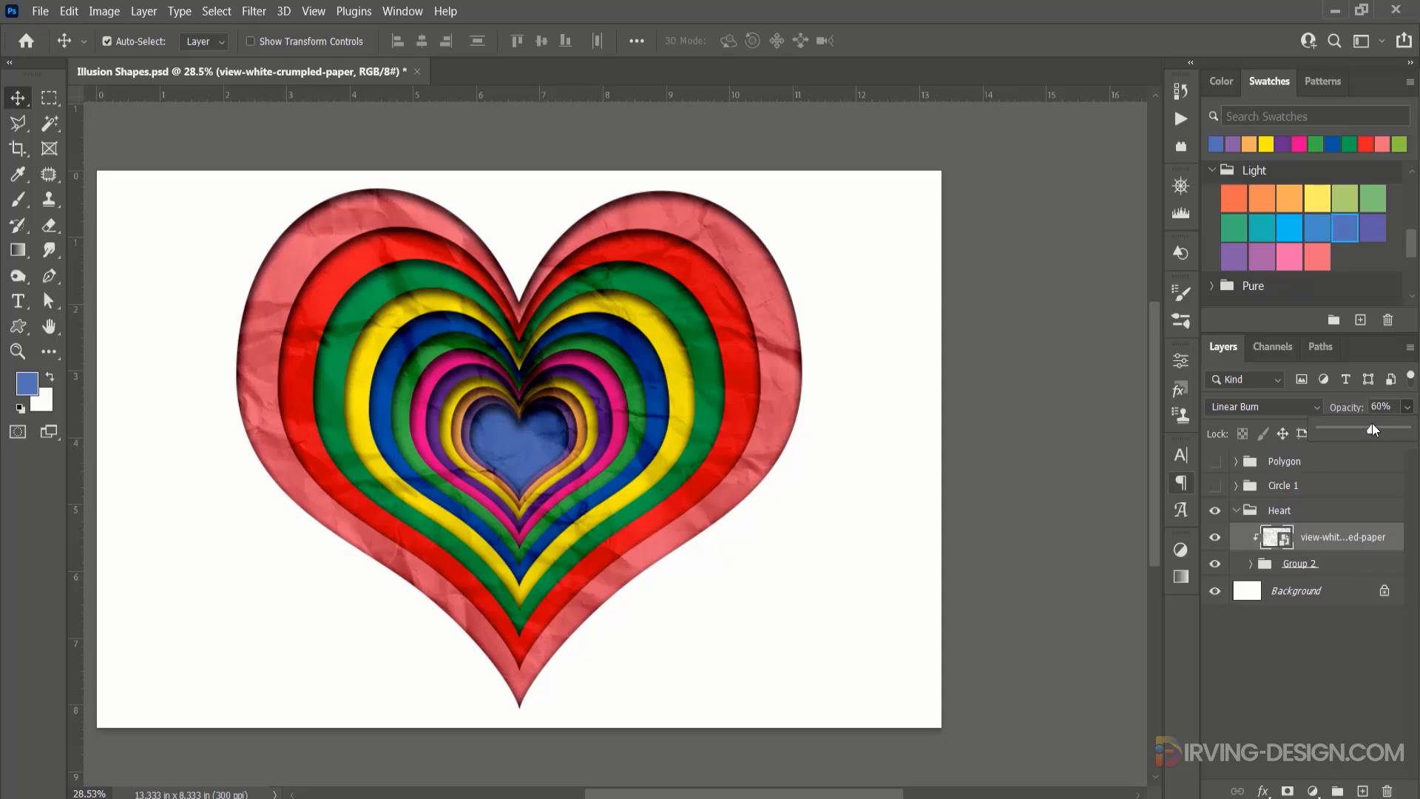
{"action": "left_click_drag", "start_coordinate": [1372, 427], "coordinate": [1368, 429]}
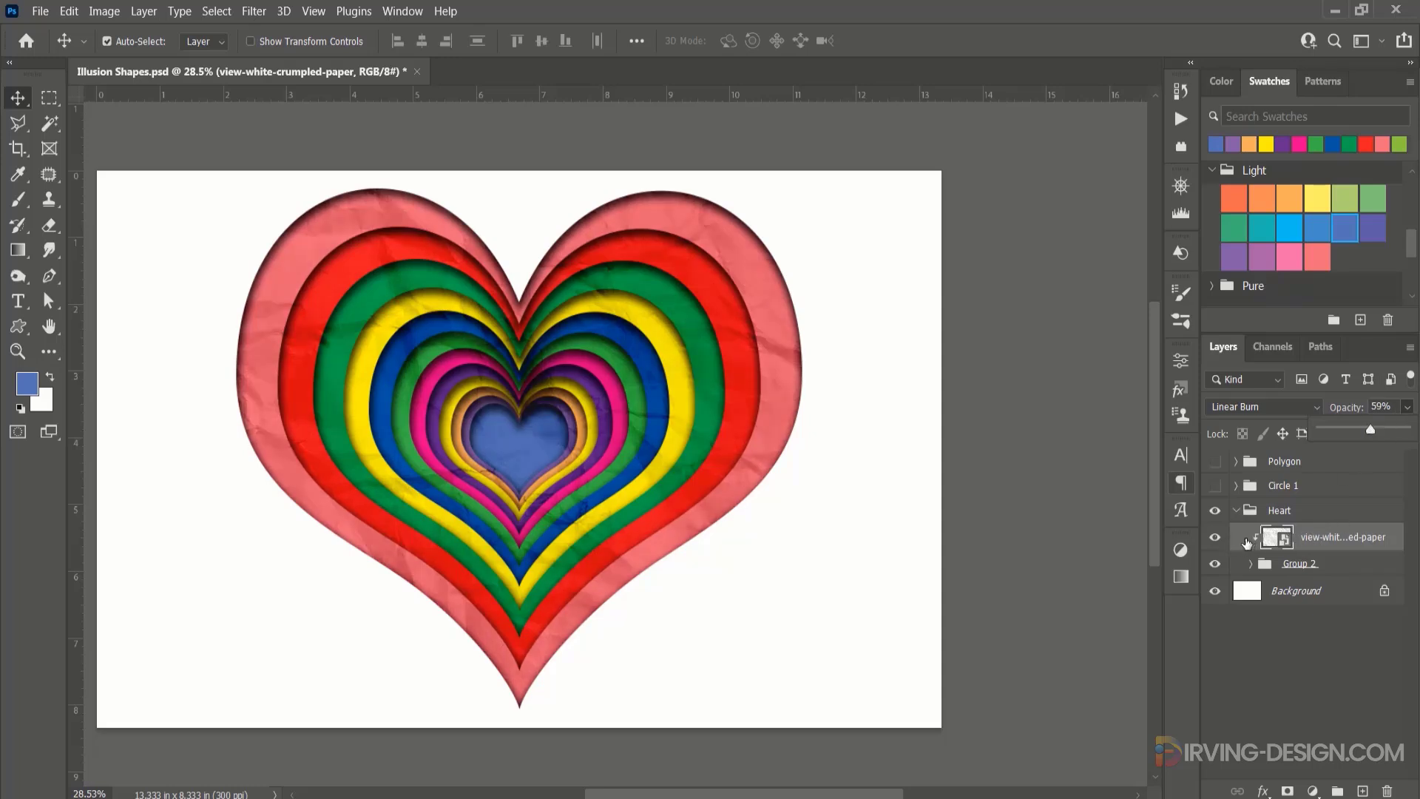
{"action": "left_click", "coordinate": [1236, 510]}
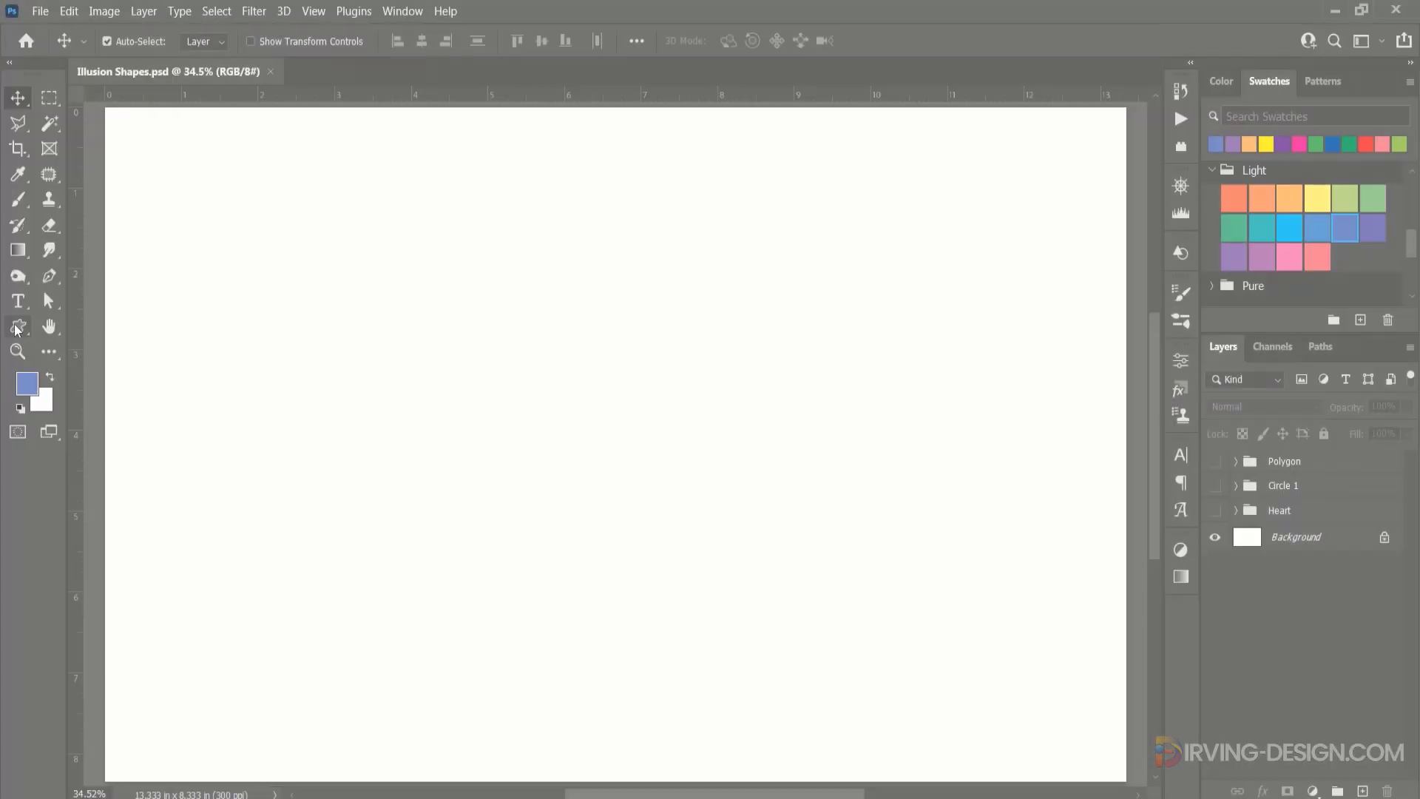
Draw a black circle with the Ellipse tool, about 2212 px across, near the middle of the canvas.
{"action": "right_click", "coordinate": [18, 326]}
{"action": "left_click", "coordinate": [117, 347]}
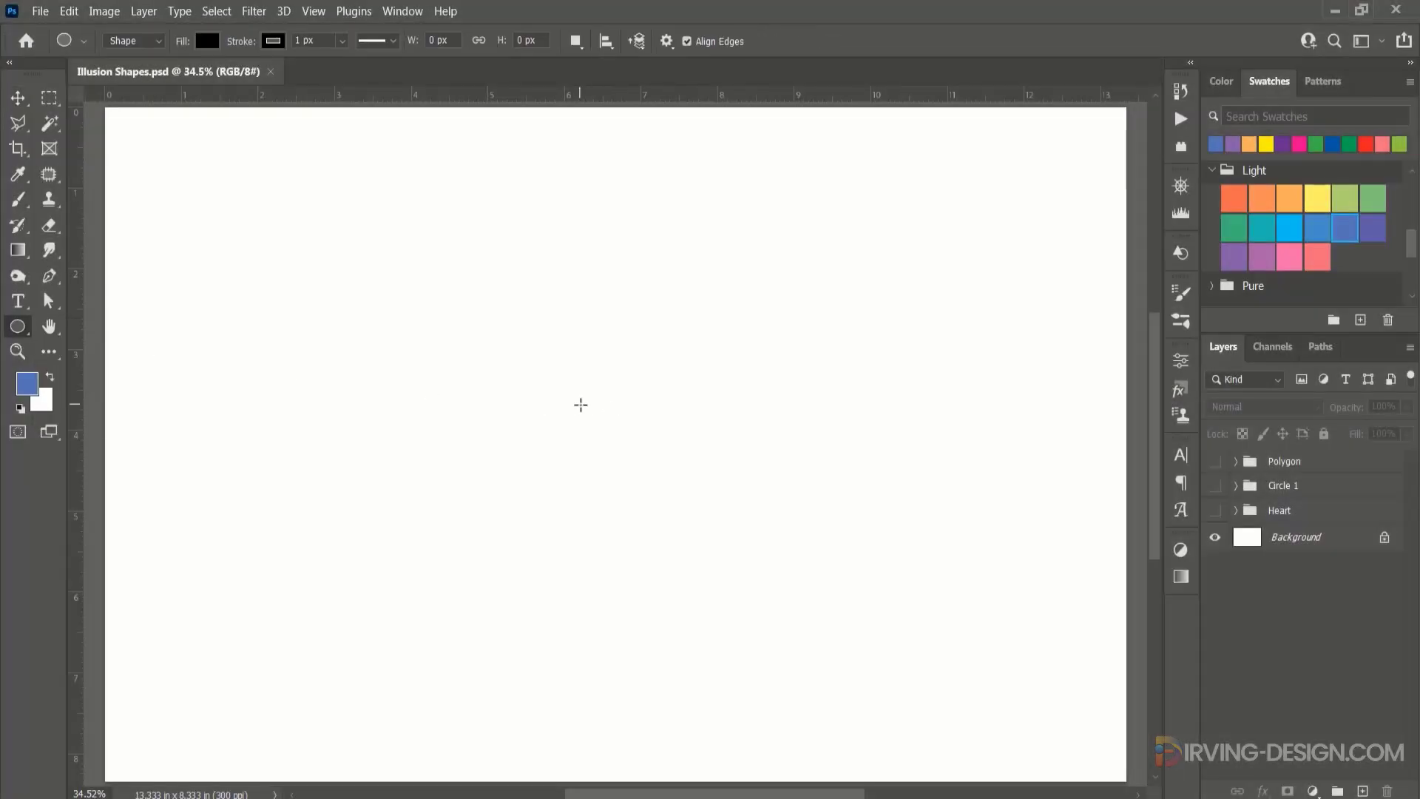
{"action": "left_click_drag", "start_coordinate": [581, 404], "coordinate": [858, 770]}
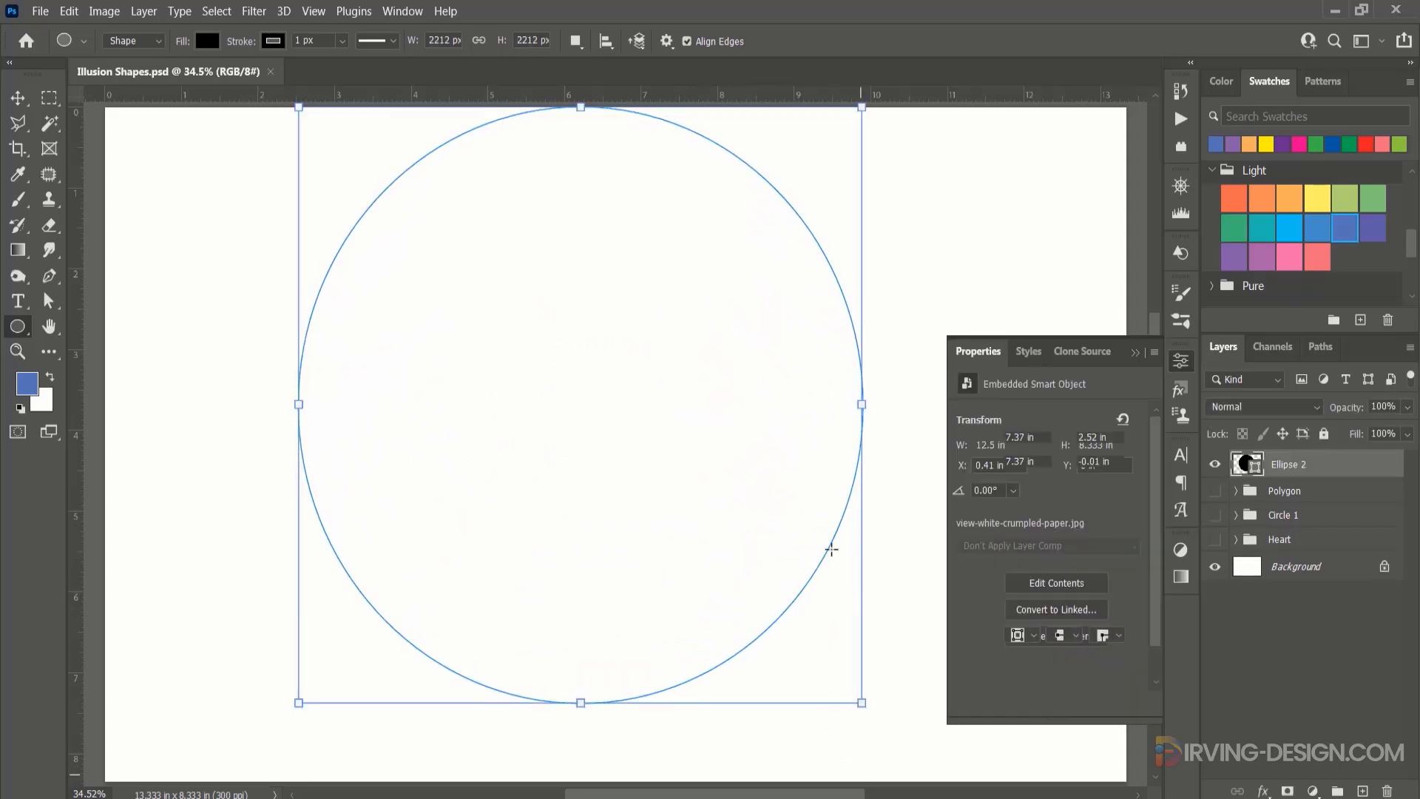
{"action": "scroll", "coordinate": [842, 523], "scroll_direction": "down", "scroll_amount": 2}
{"action": "left_click_drag", "start_coordinate": [863, 500], "coordinate": [734, 517]}
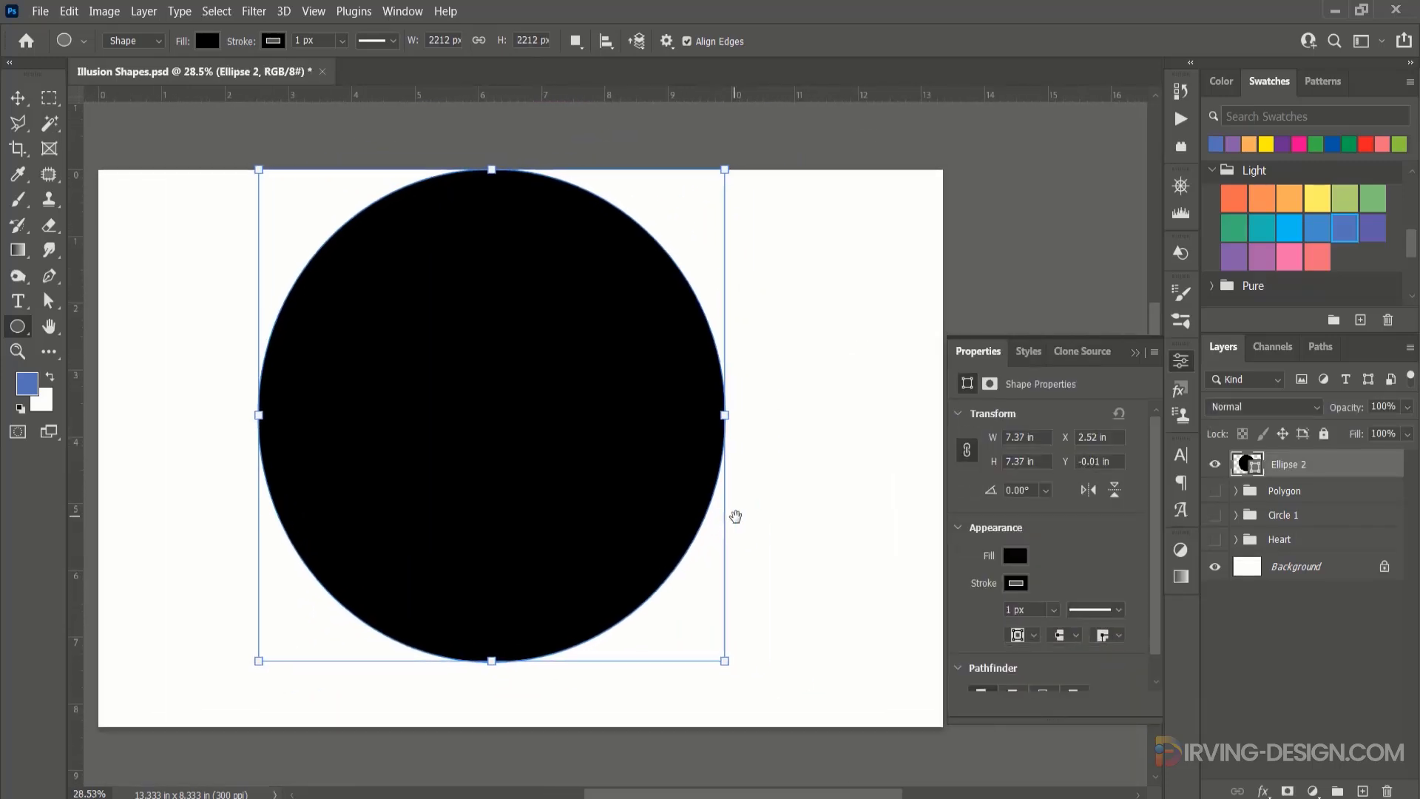
Resize the ellipse to about 8.1 by 7.81 in and move it so it fits within the canvas.
{"action": "left_click_drag", "start_coordinate": [724, 661], "coordinate": [765, 694]}
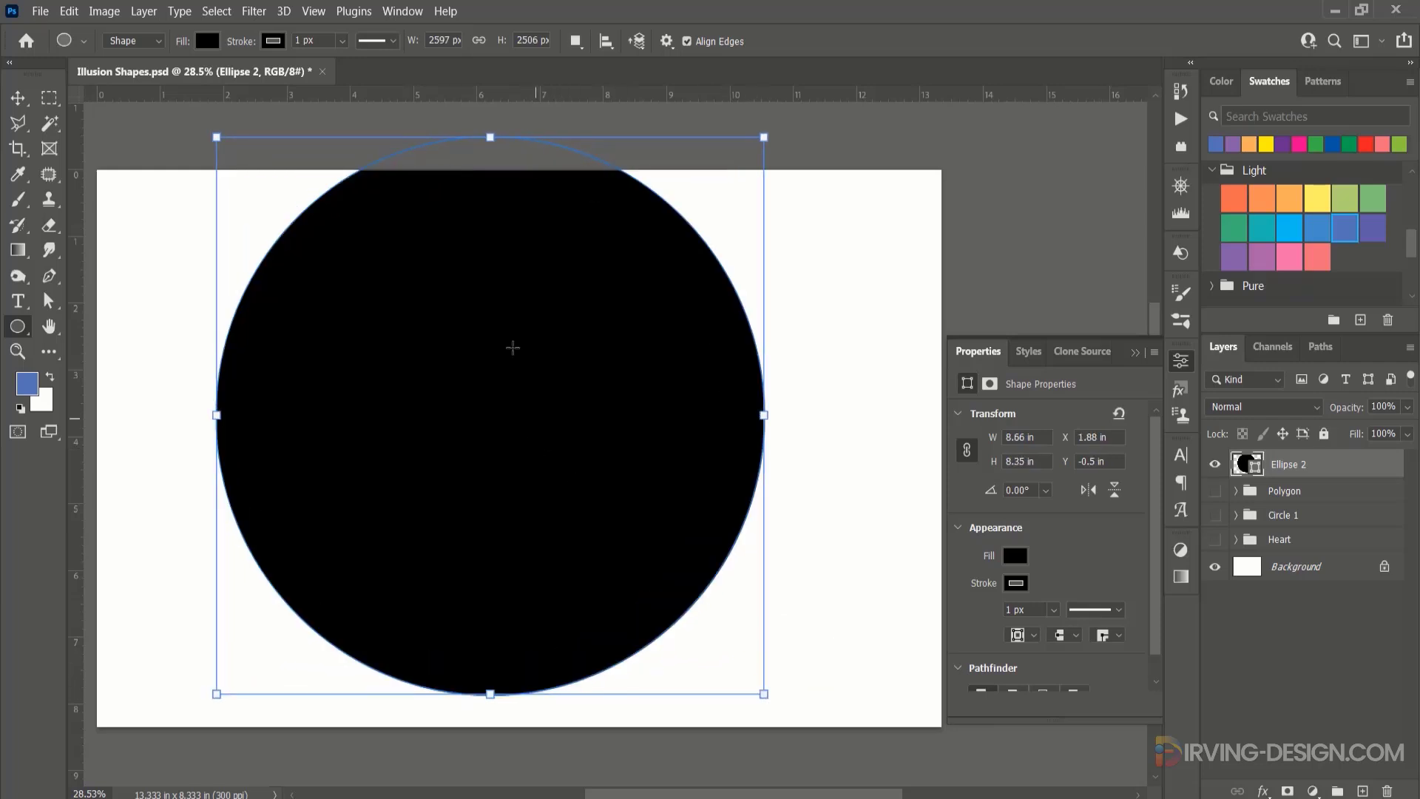
{"action": "key", "text": "v"}
{"action": "left_click_drag", "start_coordinate": [360, 281], "coordinate": [412, 342]}
{"action": "key", "text": "ctrl+t"}
{"action": "left_click_drag", "start_coordinate": [783, 169], "coordinate": [766, 184]}
{"action": "key", "text": "Return"}
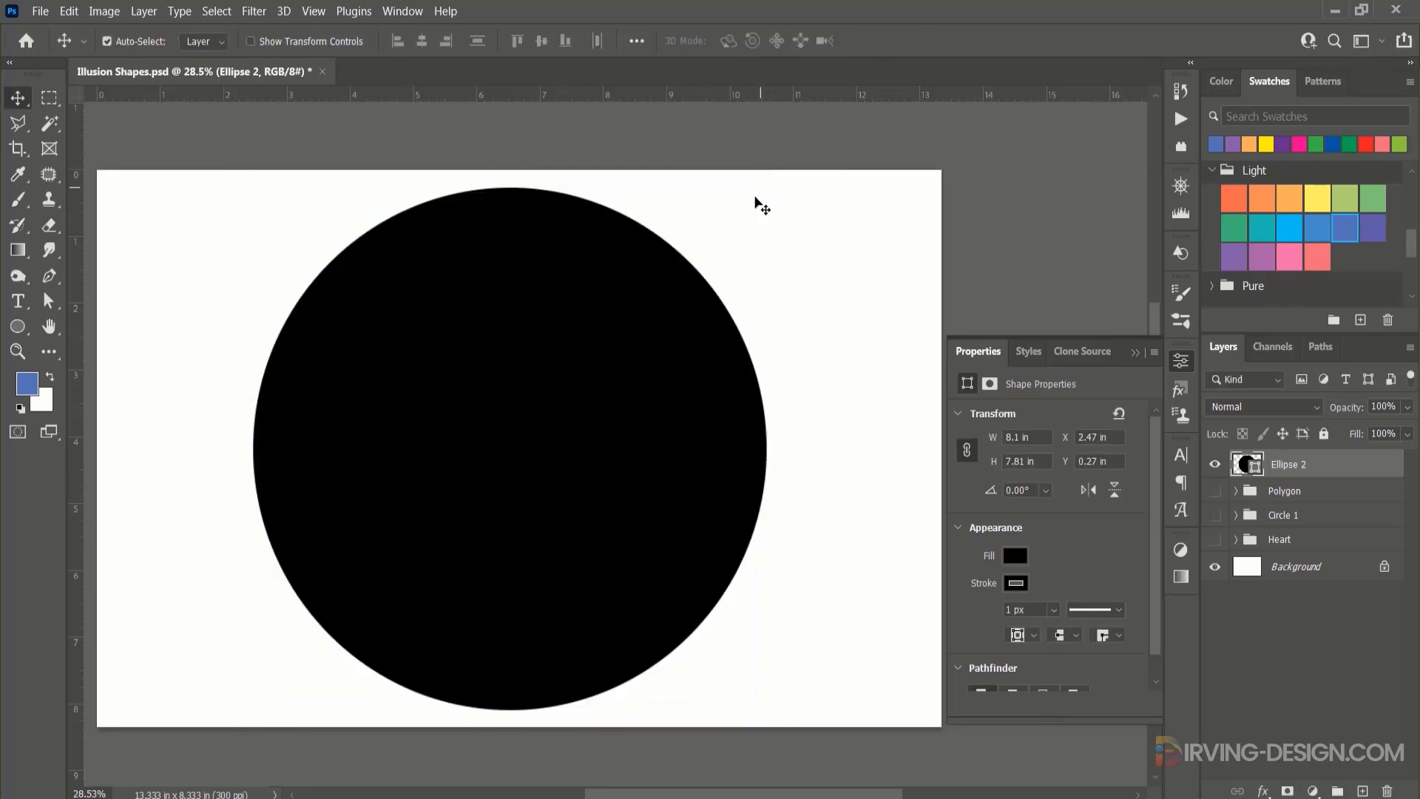
Remove the ellipse's stroke and fill it with green from the recently used colours.
{"action": "left_click", "coordinate": [1024, 584]}
{"action": "left_click", "coordinate": [982, 486]}
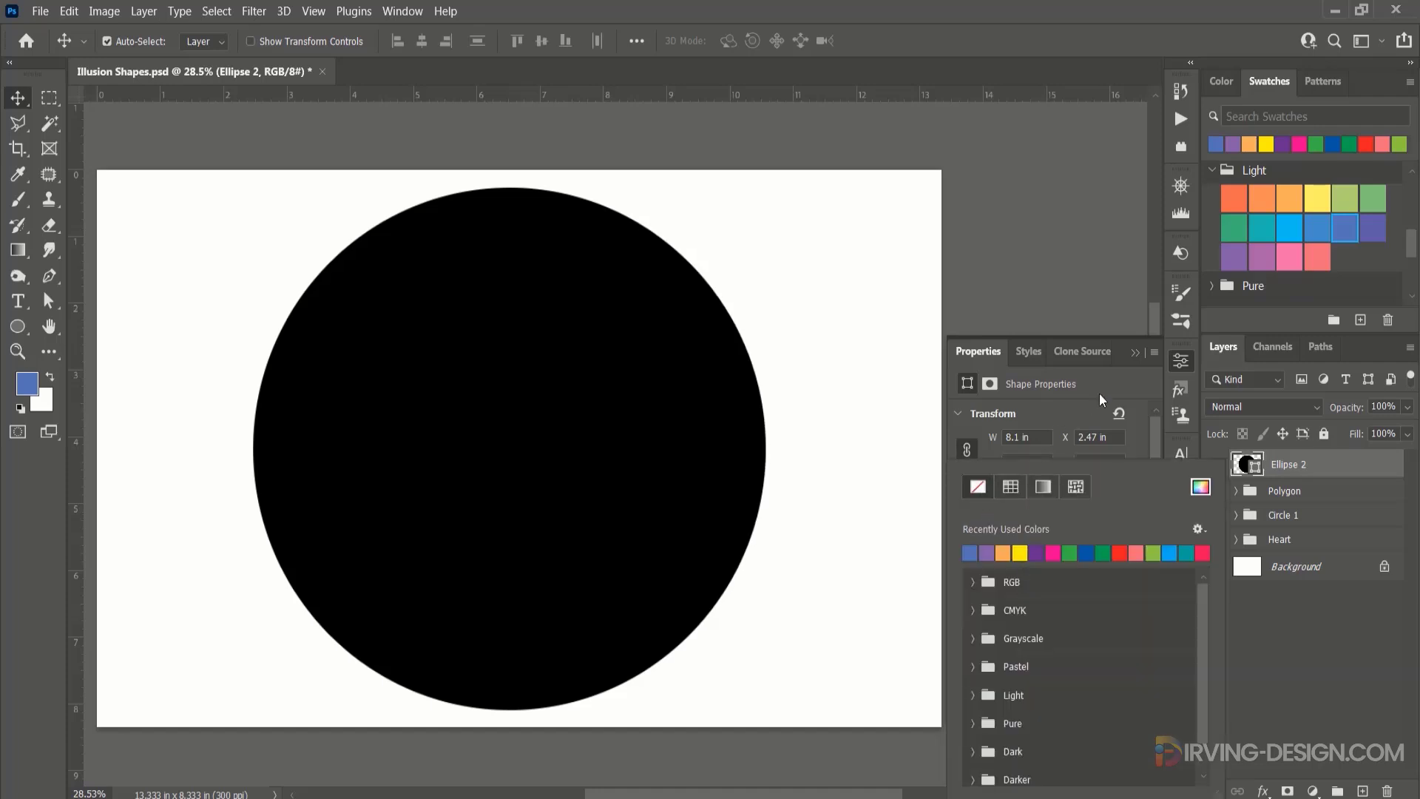
{"action": "left_click", "coordinate": [1099, 393]}
{"action": "left_click", "coordinate": [1013, 549]}
{"action": "left_click", "coordinate": [1068, 552]}
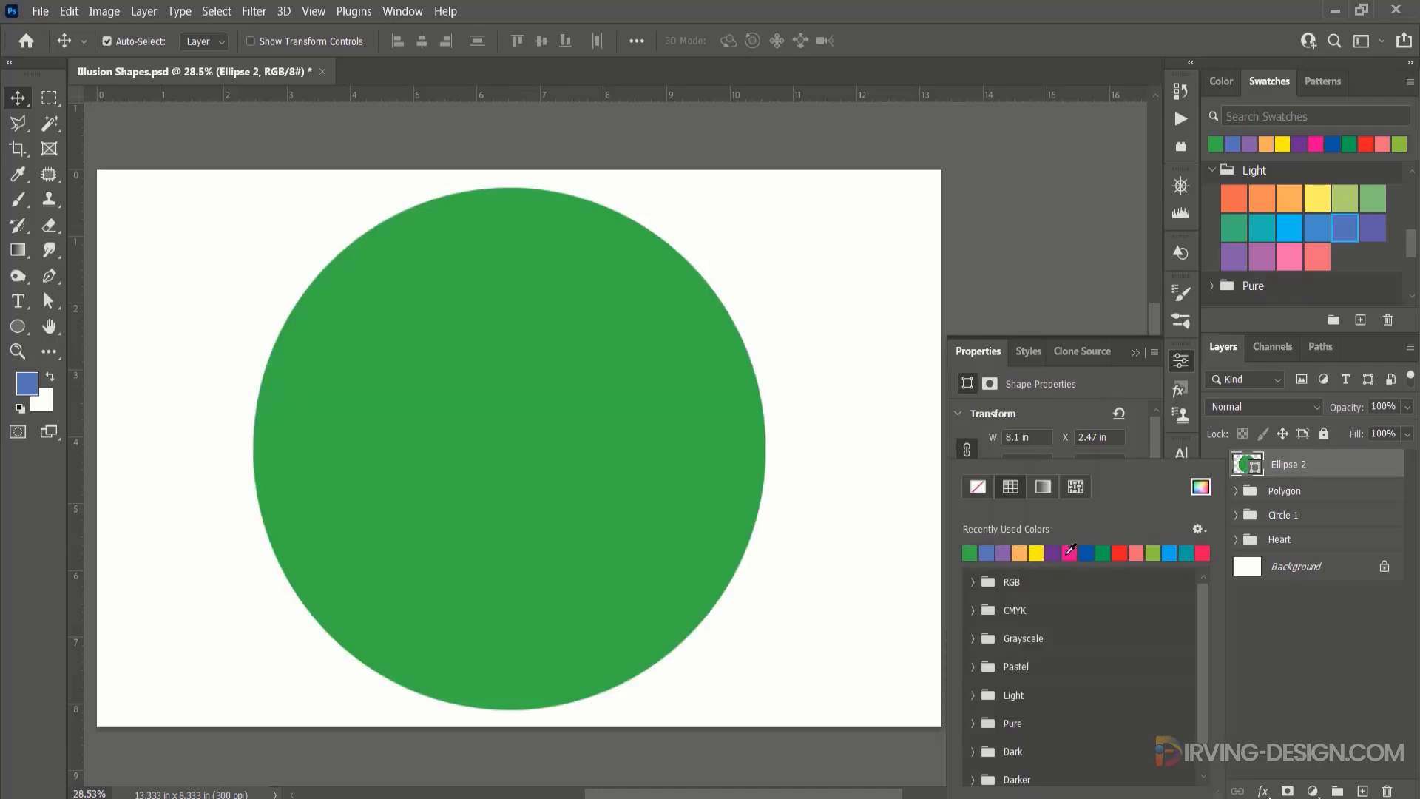
{"action": "left_click", "coordinate": [1107, 392]}
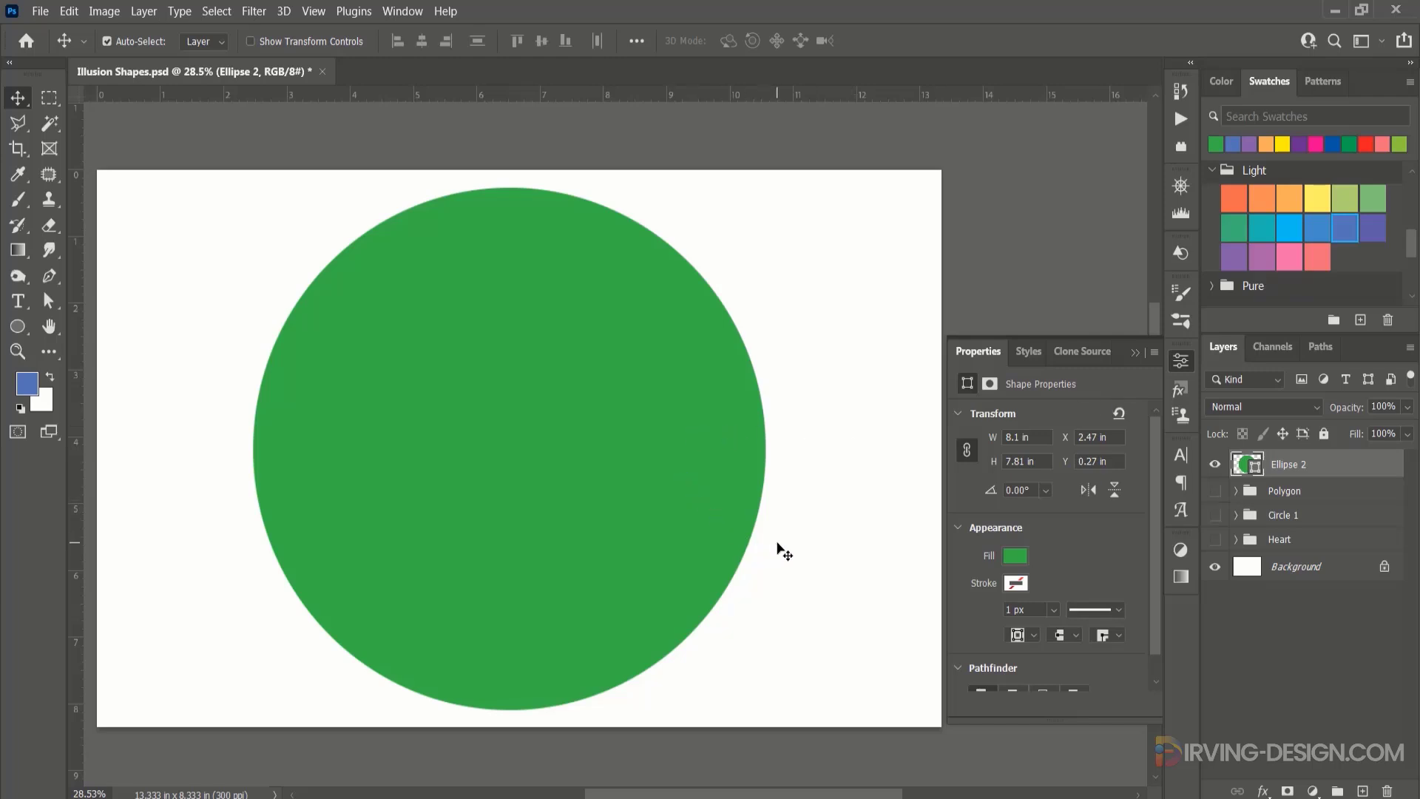
Paste the copied inner shadow layer style onto the green ellipse.
{"action": "right_click", "coordinate": [1340, 465]}
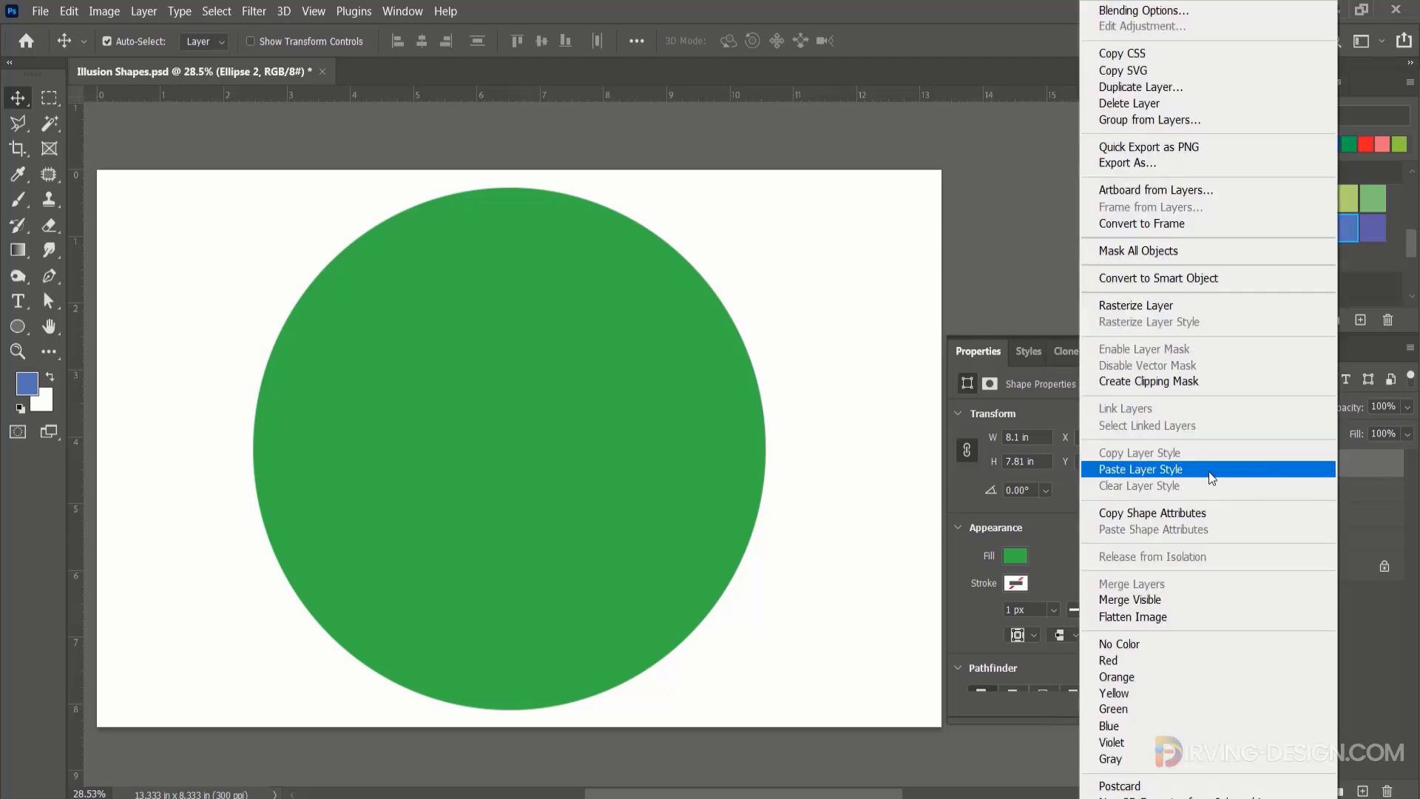
{"action": "left_click", "coordinate": [1191, 472]}
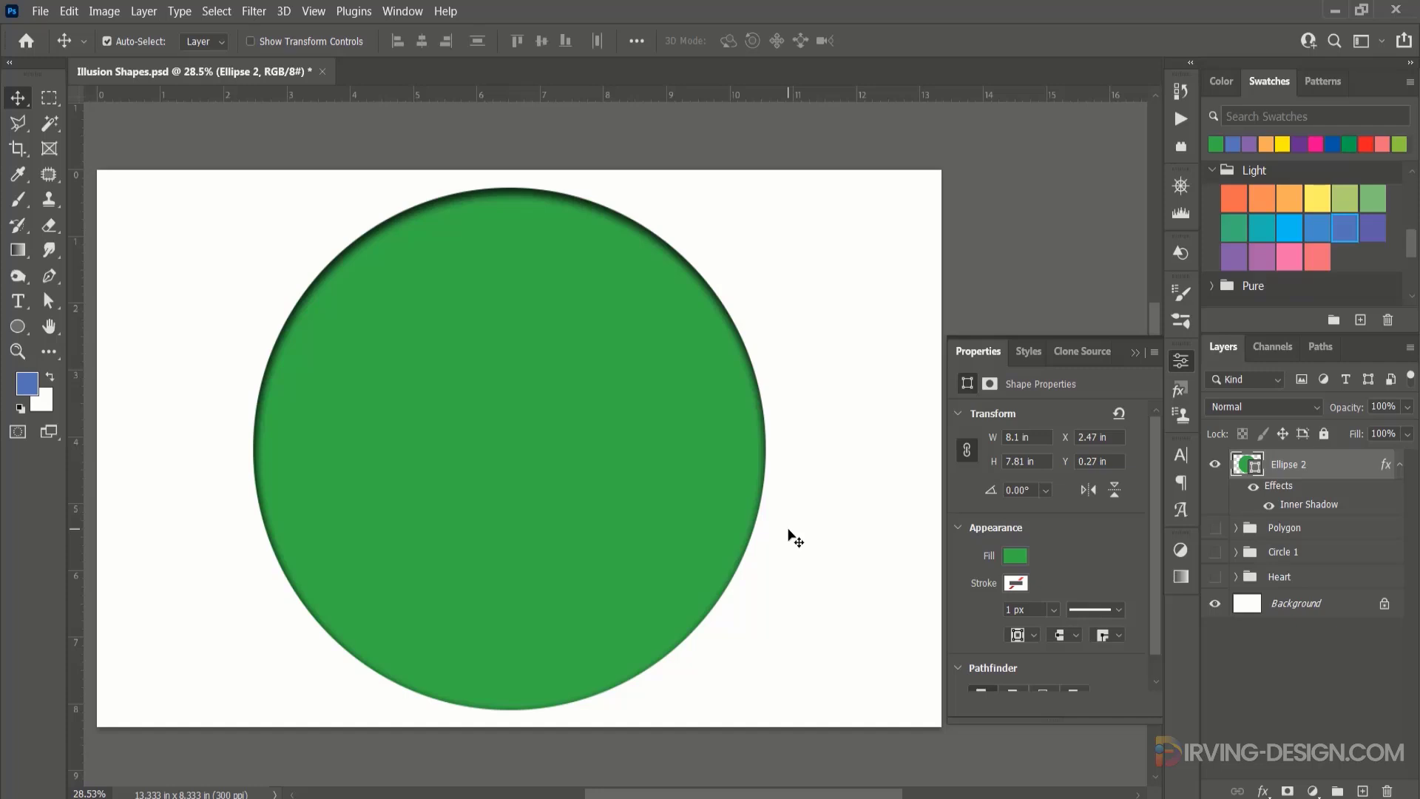
Free transform a copy of the green ellipse to 93.86% width and 90.72% height, rotated 4.93° with a 9.13° horizontal skew.
{"action": "key", "text": "ctrl+t"}
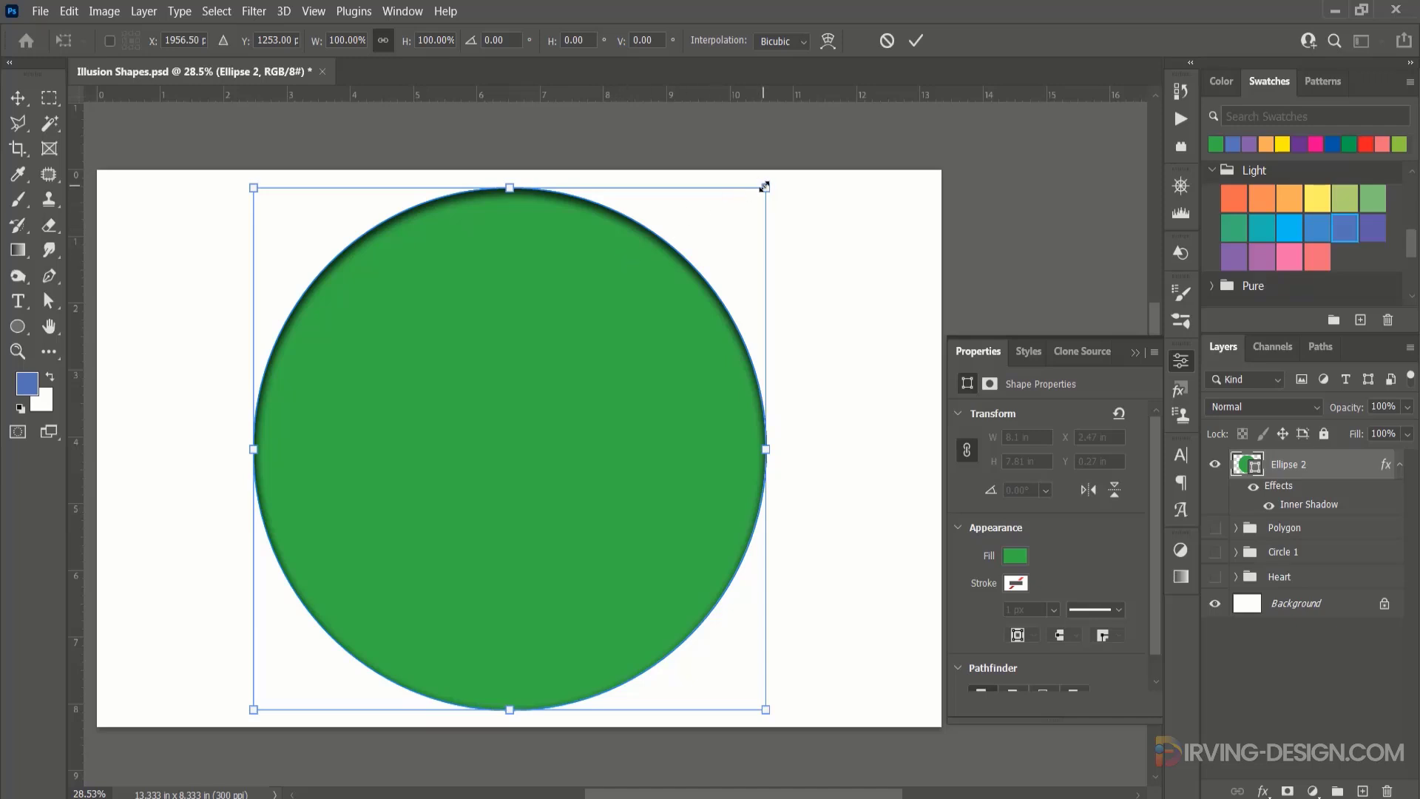
{"action": "key", "text": "ctrl+alt+t"}
{"action": "left_click_drag", "start_coordinate": [765, 186], "coordinate": [743, 205]}
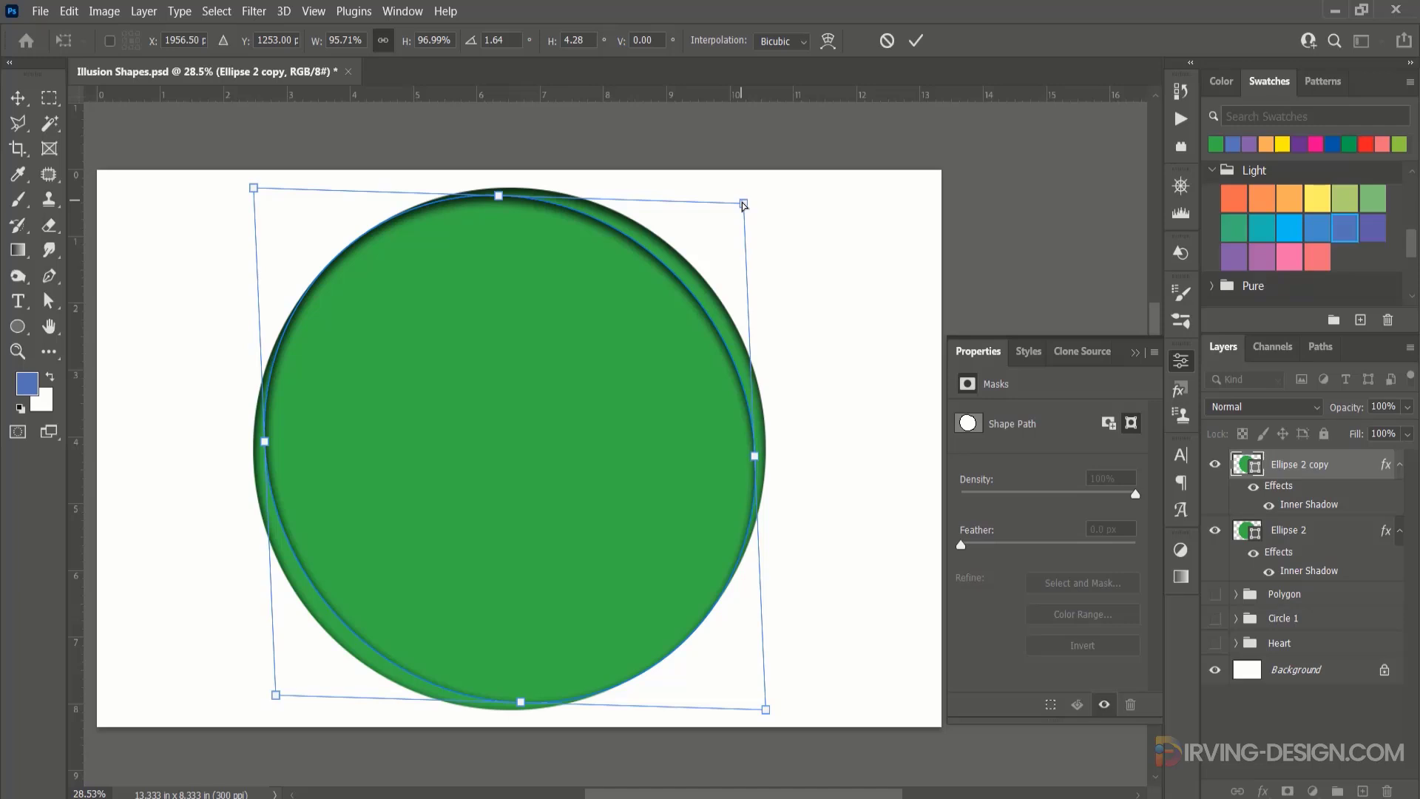
{"action": "key", "text": "ctrl+z"}
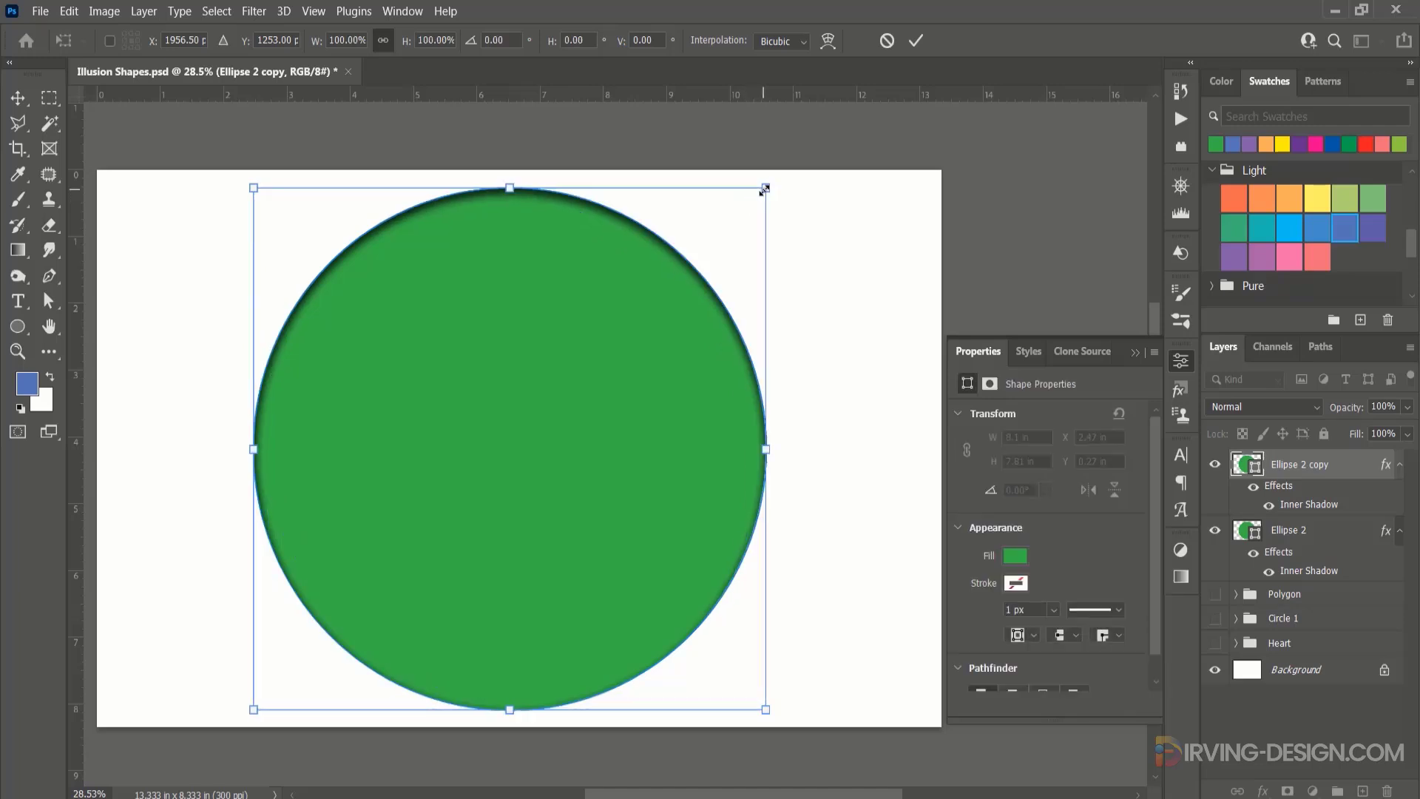
{"action": "left_click_drag", "start_coordinate": [762, 192], "coordinate": [732, 236]}
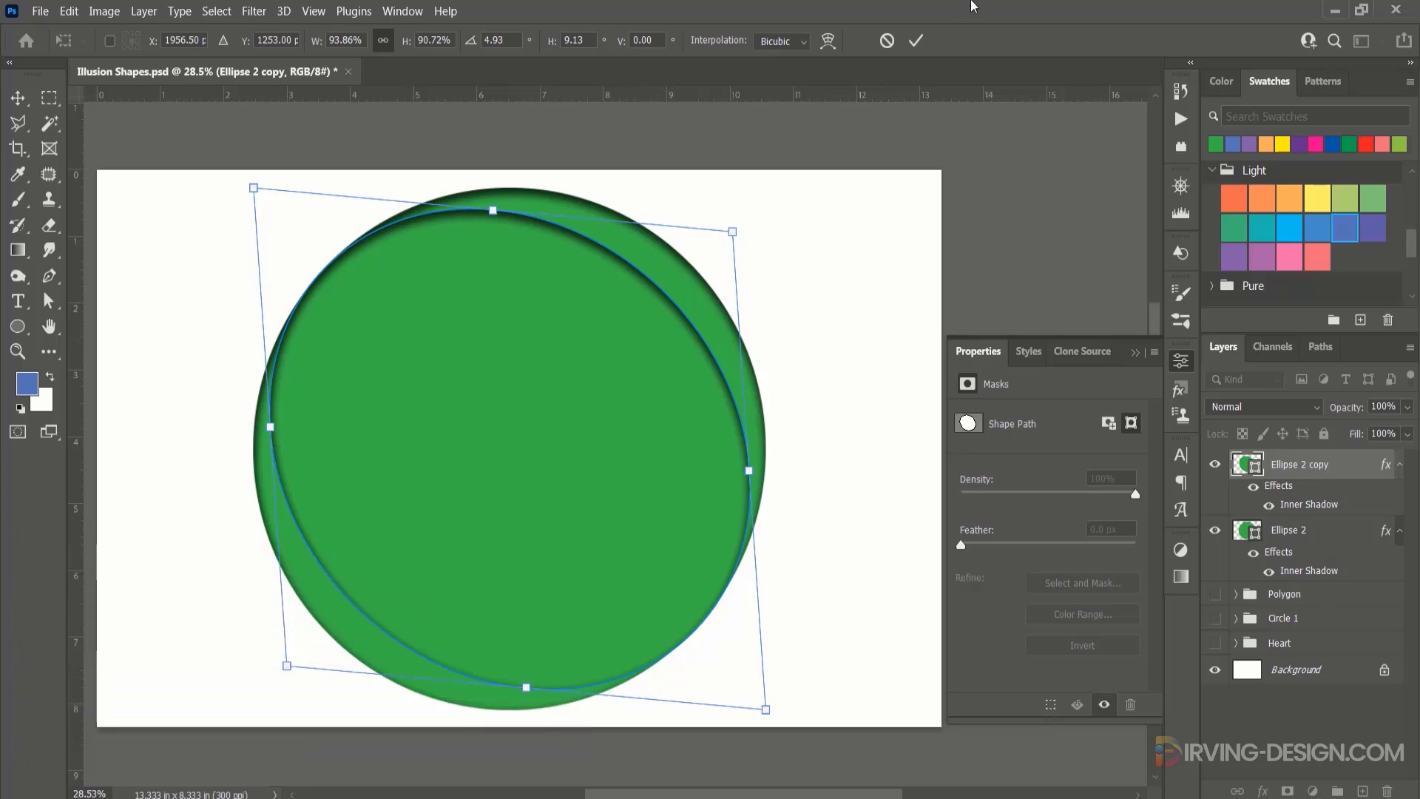
{"action": "left_click", "coordinate": [917, 41]}
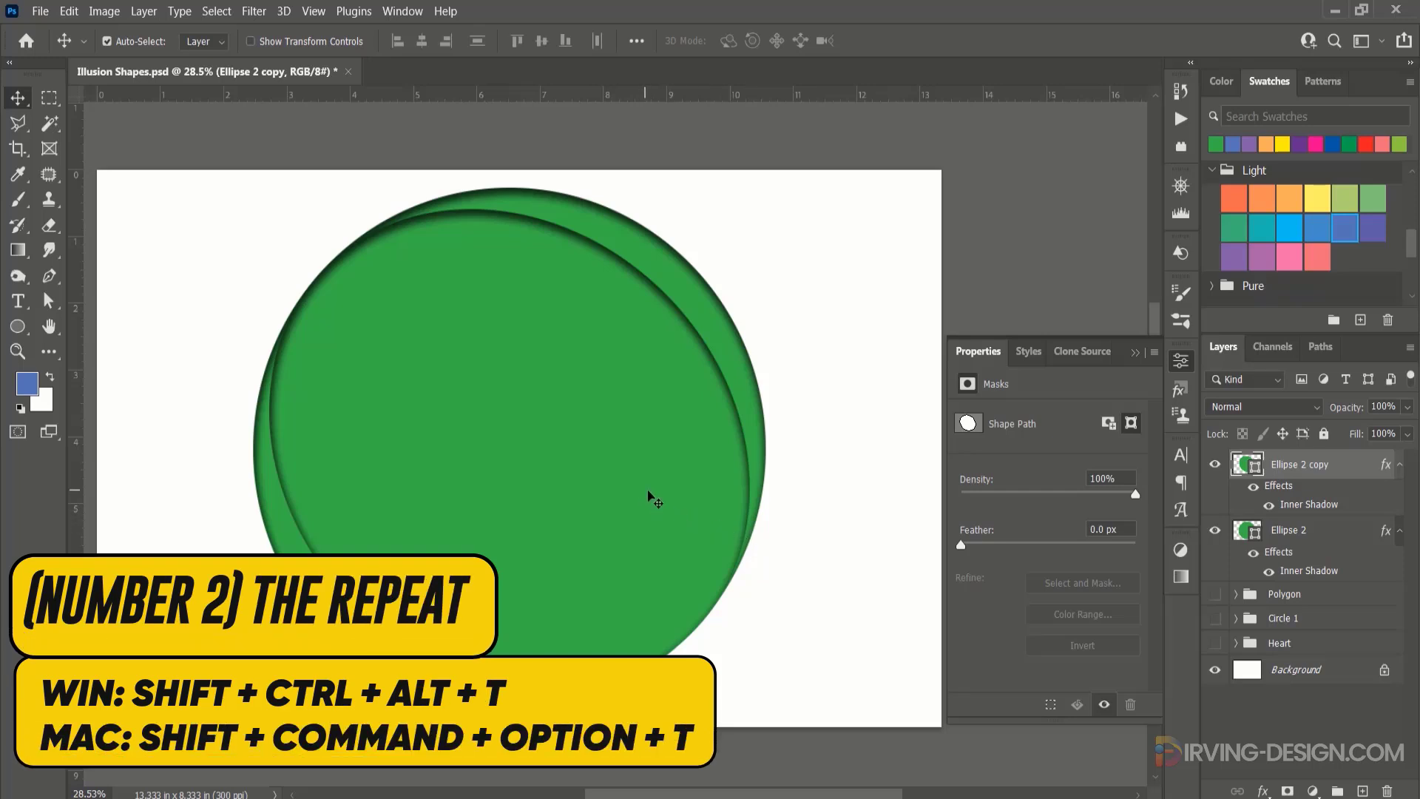
Repeat the duplicating transformation on the green ellipse until there are 13 progressively narrower copies.
{"action": "key", "text": "ctrl+shift+alt+t"}
{"action": "key", "text": "ctrl+shift+alt+t"}
{"action": "key", "text": "ctrl+shift+alt+t"}
{"action": "key", "text": "ctrl+shift+alt+t"}
{"action": "key", "text": "ctrl+shift+alt+t"}
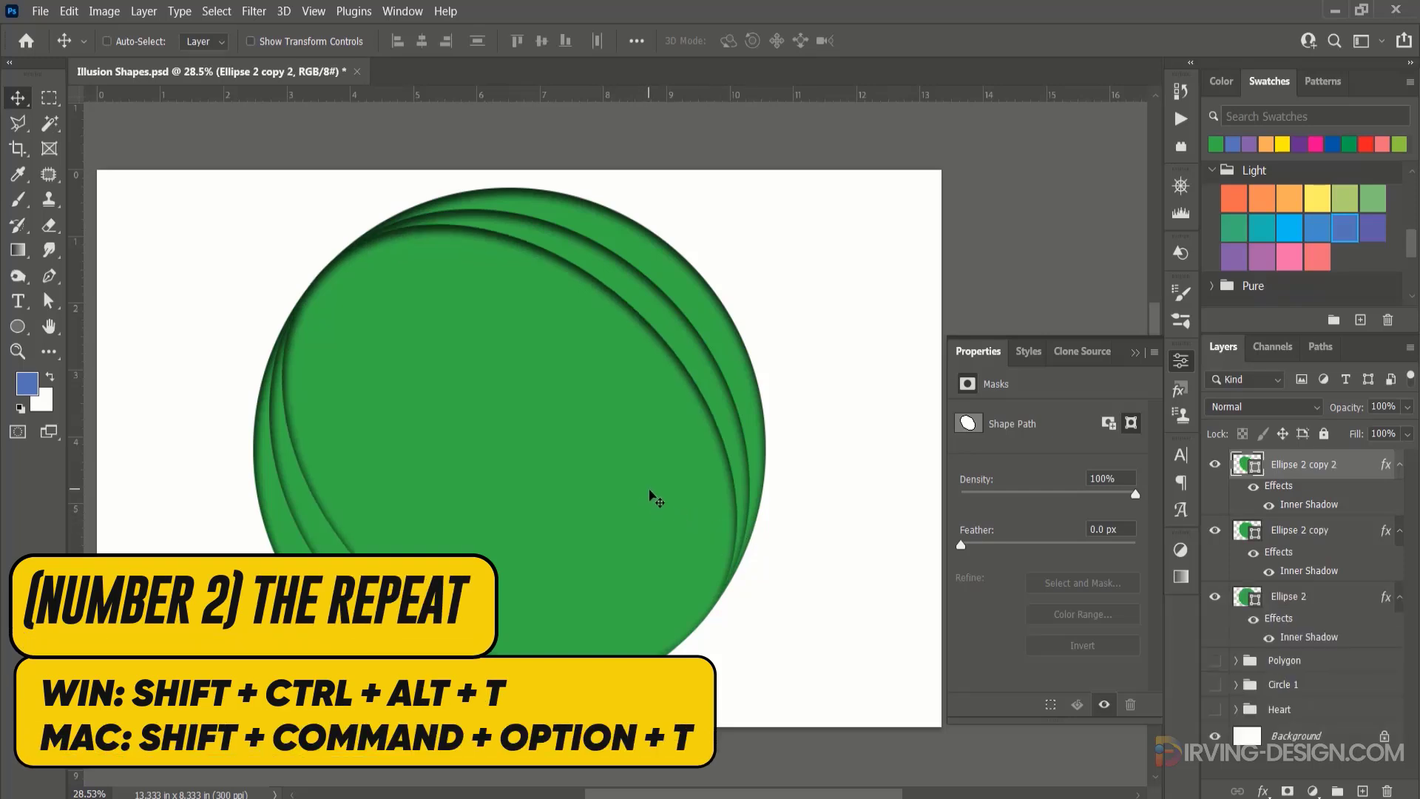
{"action": "key", "text": "ctrl+shift+alt+t"}
{"action": "key", "text": "ctrl+shift+alt+t"}
{"action": "key", "text": "ctrl+shift+alt+t"}
{"action": "key", "text": "ctrl+shift+alt+t"}
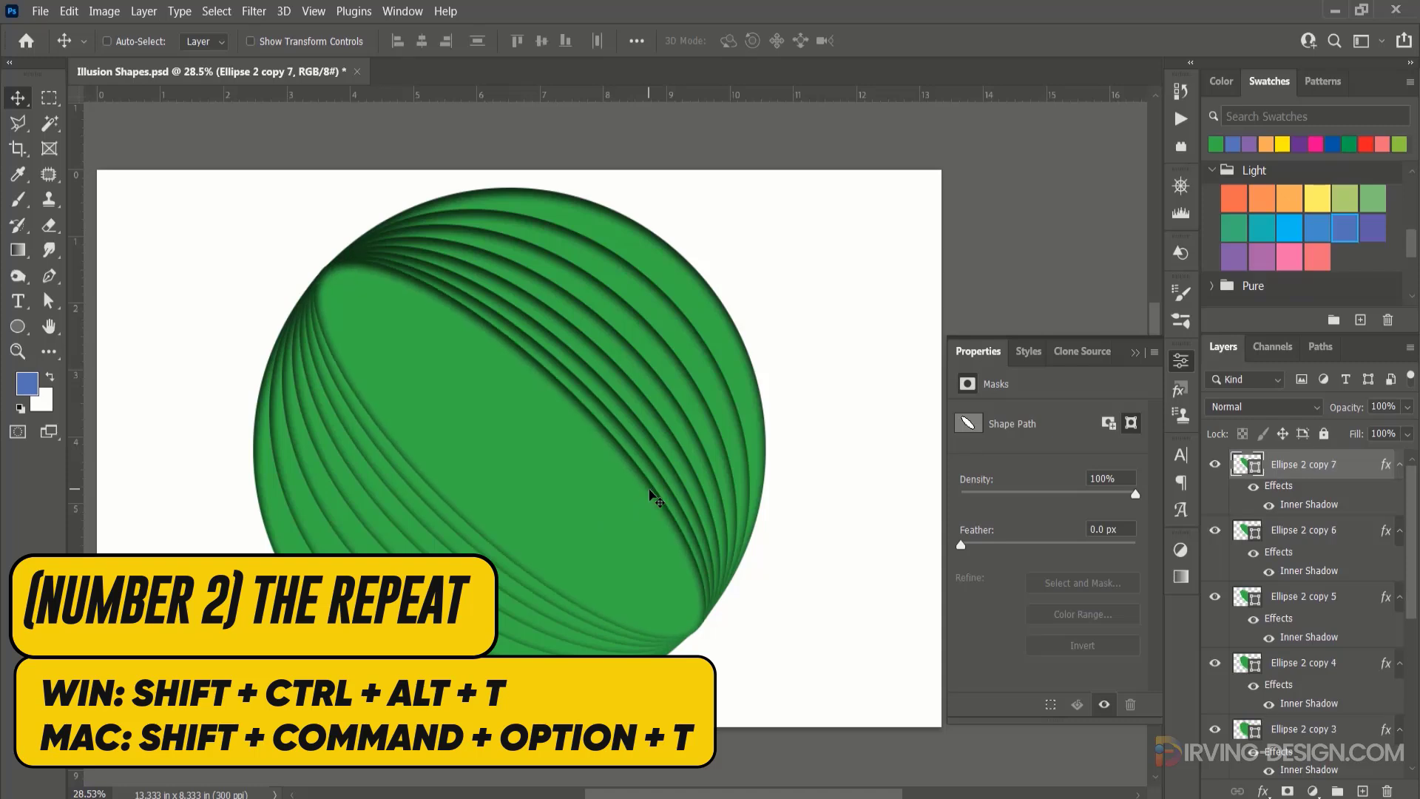
{"action": "key", "text": "ctrl+shift+alt+t"}
{"action": "key", "text": "ctrl+shift+alt+t"}
{"action": "key", "text": "ctrl+shift+alt+t"}
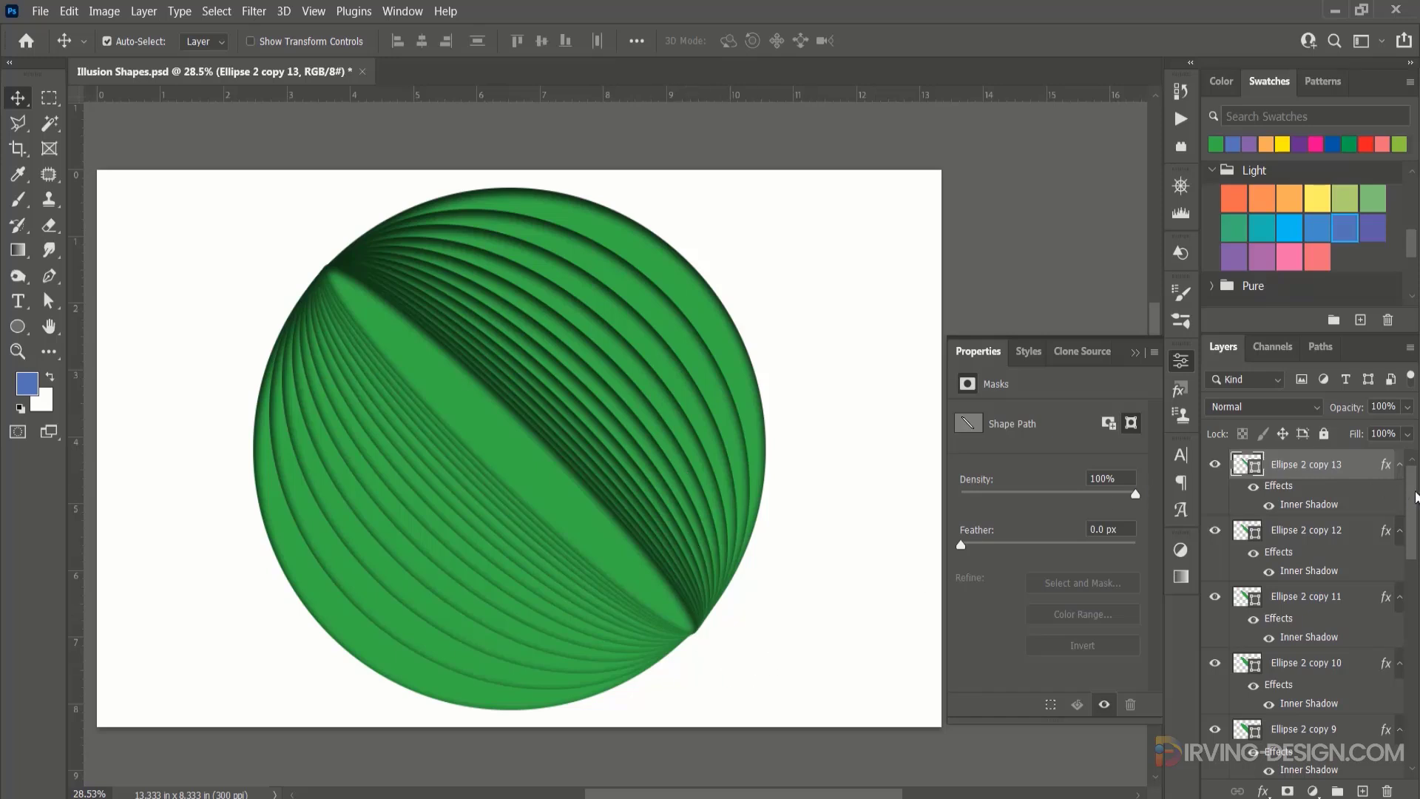
Group all the green ellipse layers and hide the group.
{"action": "left_click_drag", "start_coordinate": [1414, 497], "coordinate": [1414, 635]}
{"action": "left_click", "coordinate": [1324, 625], "text": "shift"}
{"action": "left_click_drag", "start_coordinate": [1324, 625], "coordinate": [1337, 791]}
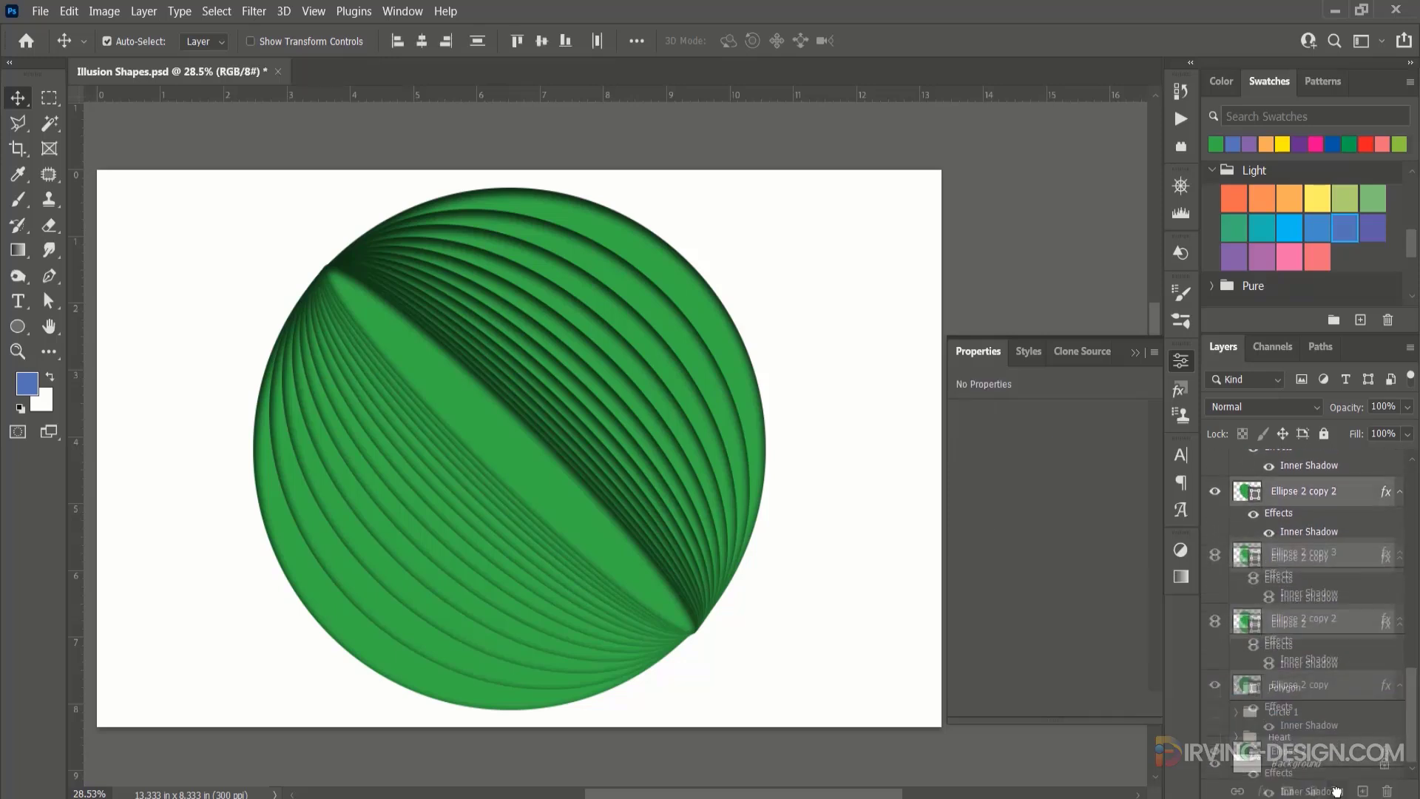
Draw a black circle about 2254 px across with the Ellipse tool and center it vertically on the canvas.
{"action": "left_click", "coordinate": [17, 326]}
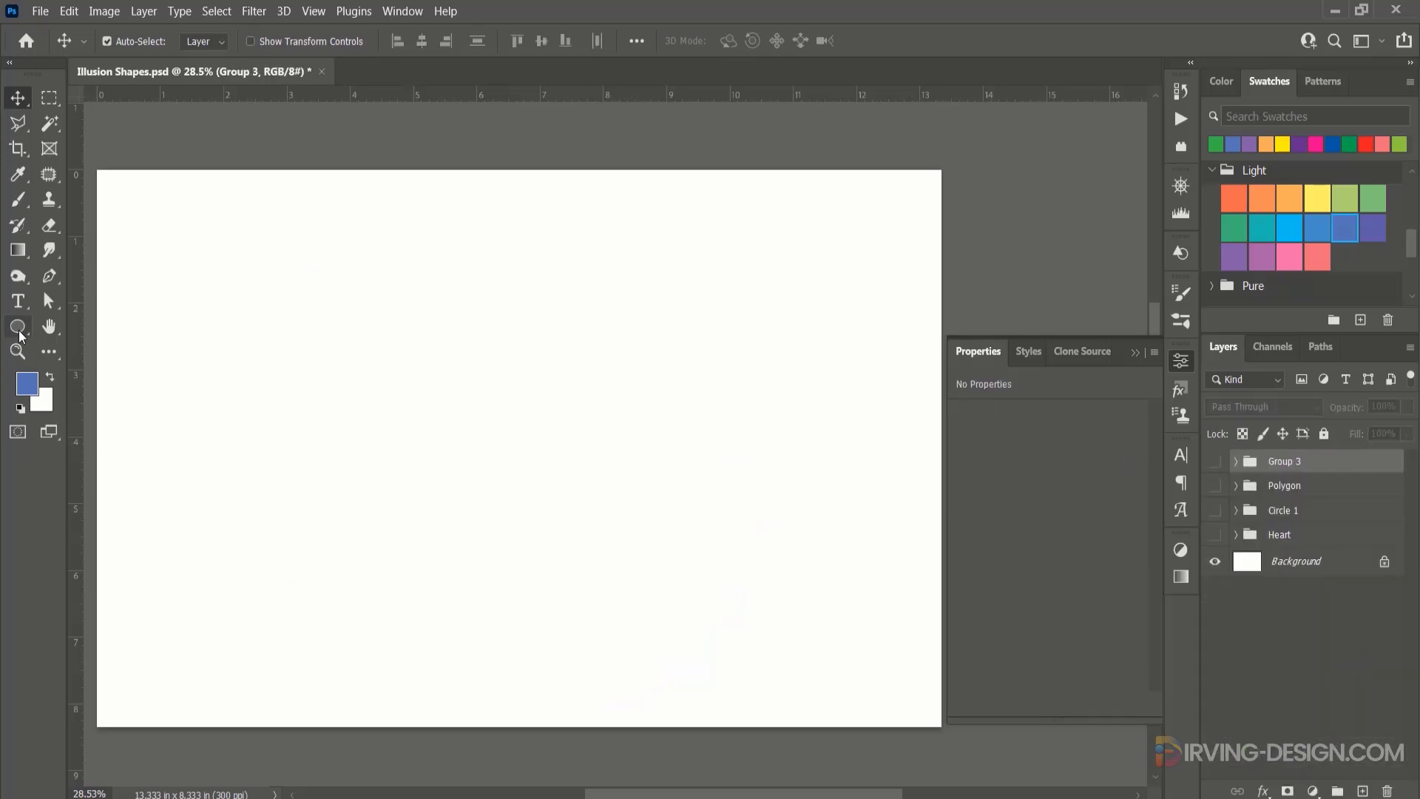
{"action": "left_click_drag", "start_coordinate": [412, 396], "coordinate": [700, 648]}
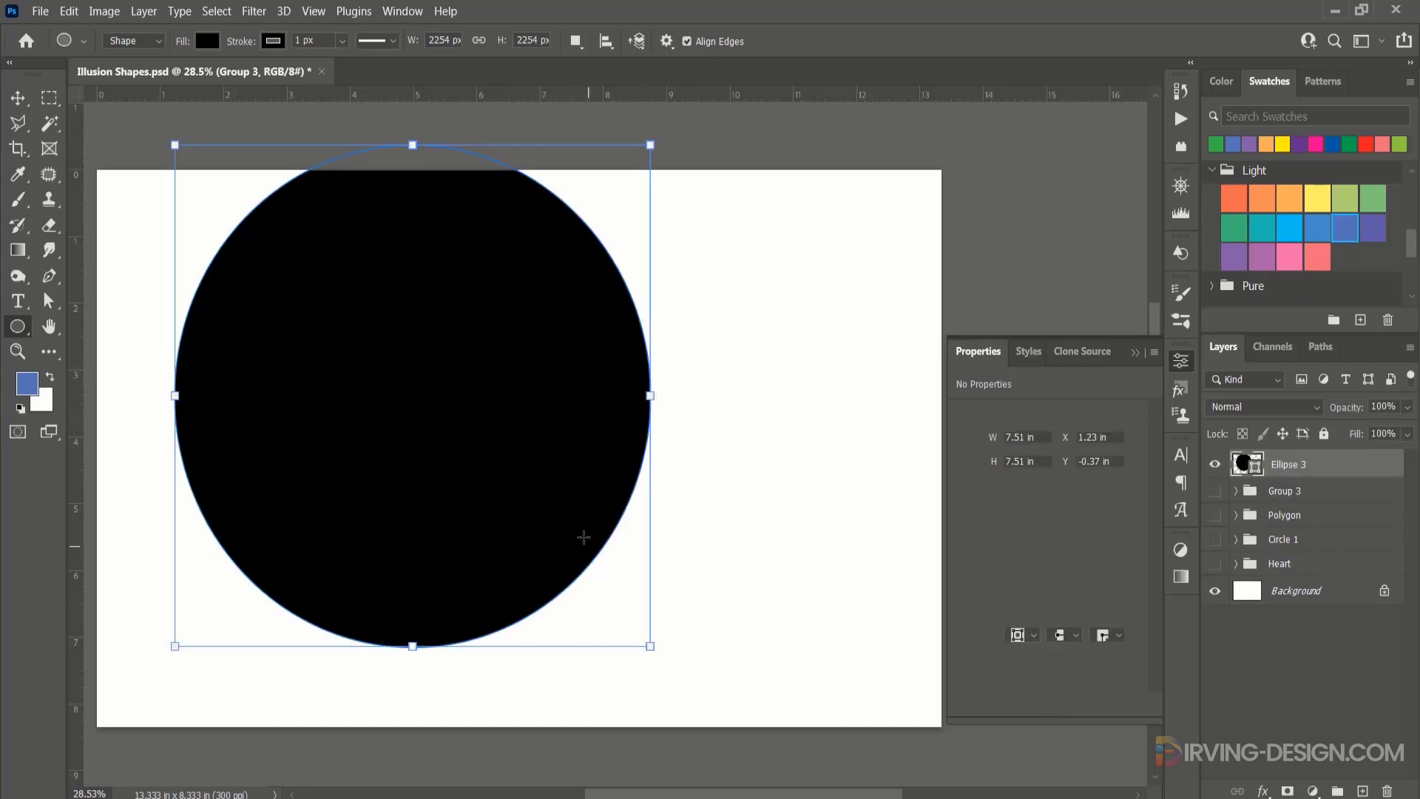
{"action": "left_click_drag", "start_coordinate": [466, 448], "coordinate": [503, 463]}
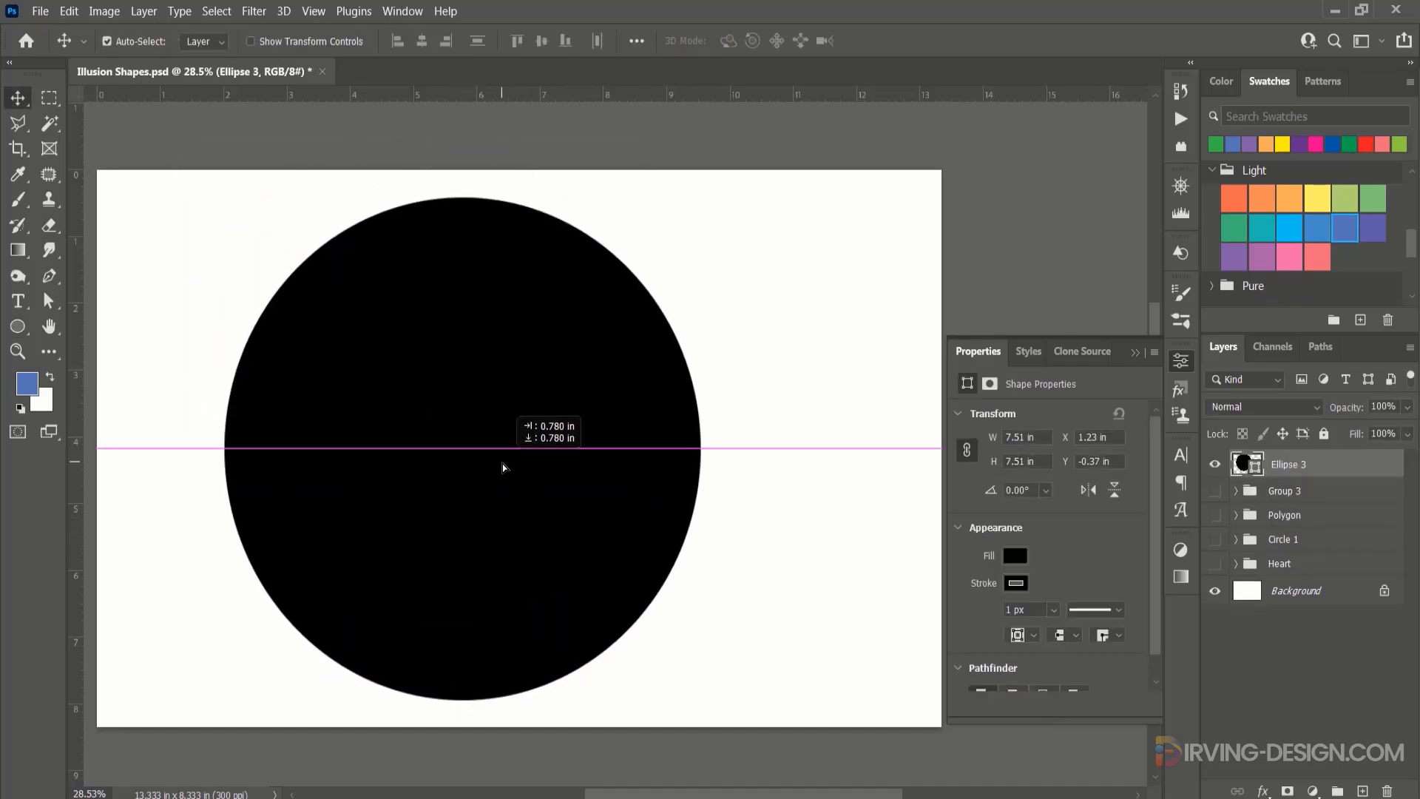
Remove the new circle's stroke and fill it with yellow from the recently used colours.
{"action": "left_click", "coordinate": [1014, 556]}
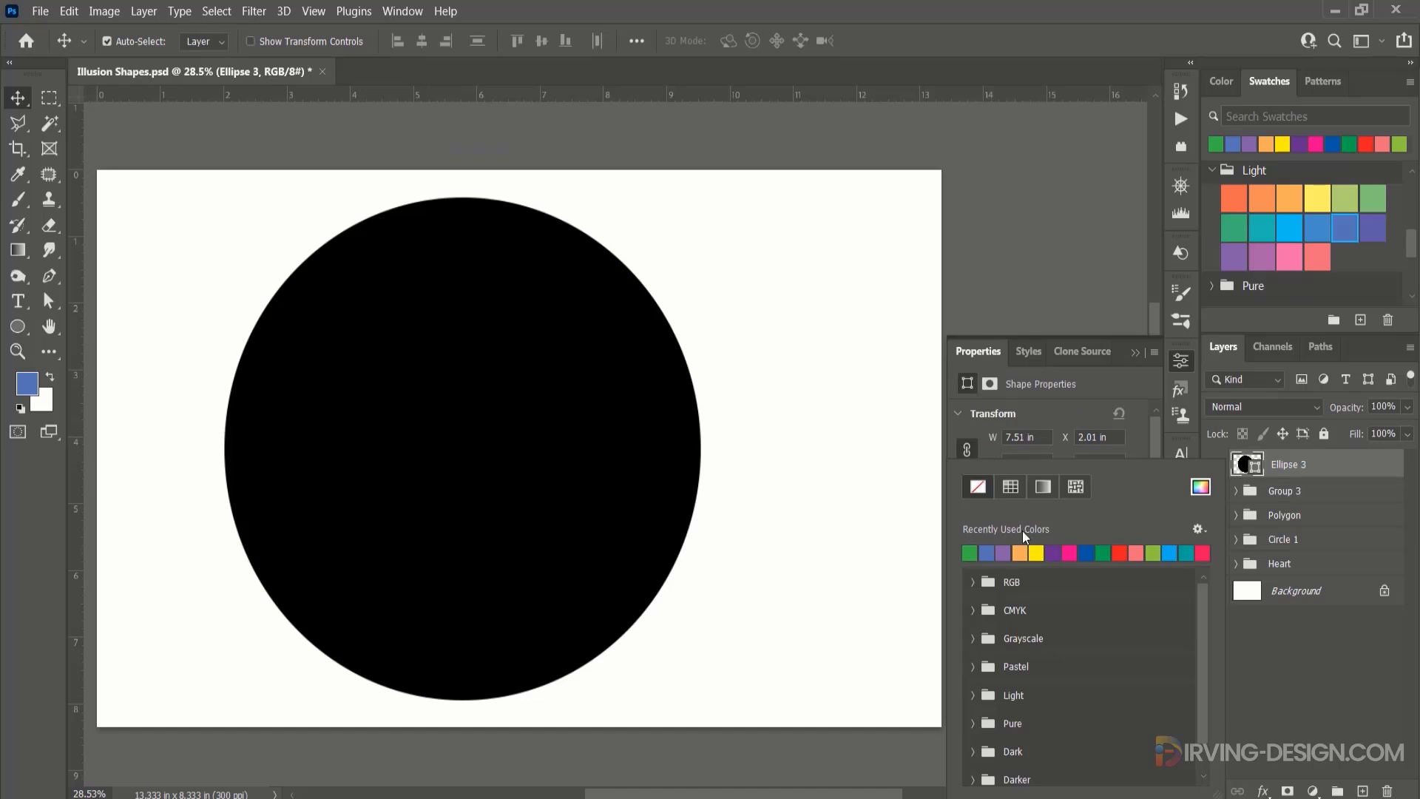
{"action": "left_click", "coordinate": [1084, 404]}
{"action": "left_click", "coordinate": [1015, 554]}
{"action": "left_click", "coordinate": [1036, 552]}
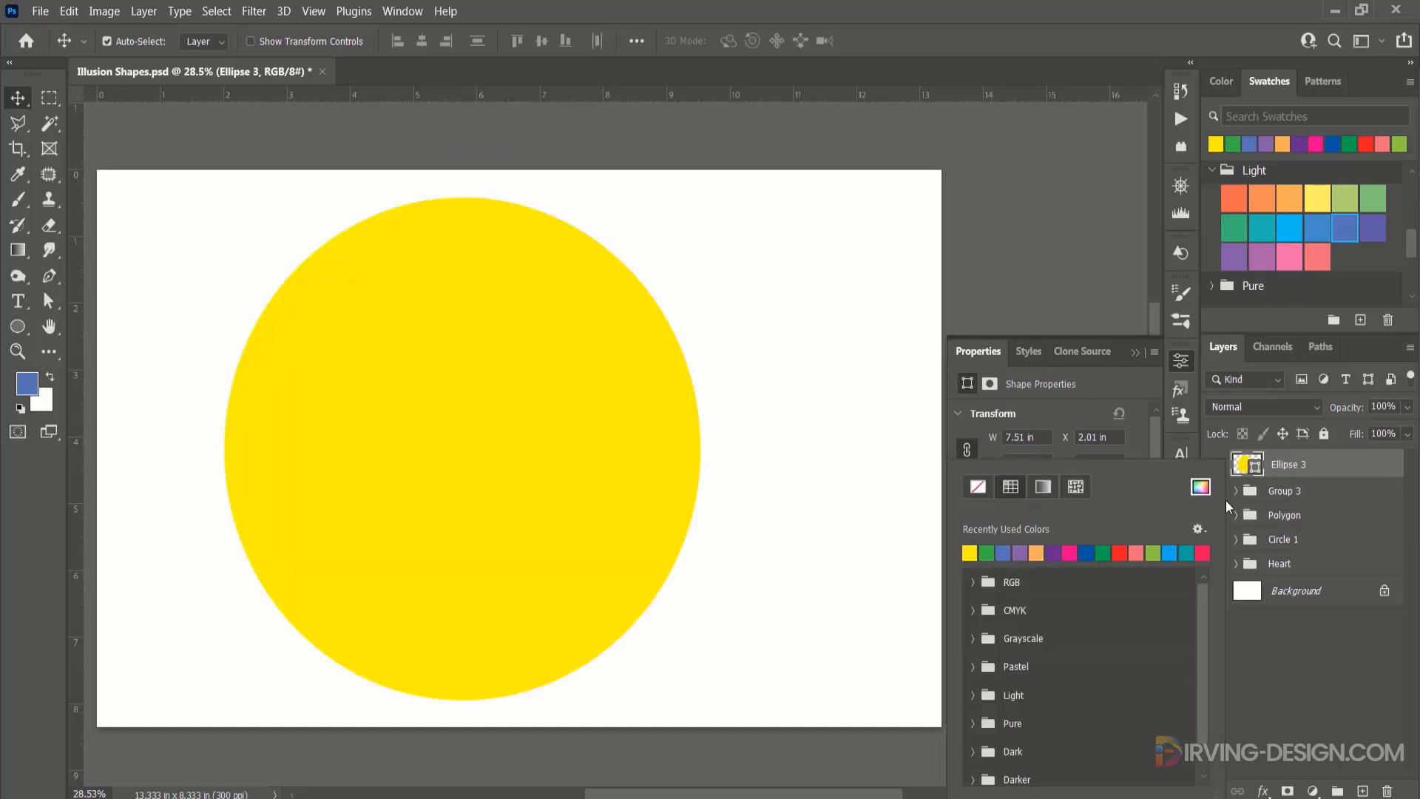
Paste the copied inner shadow layer style onto the yellow circle.
{"action": "left_click", "coordinate": [1331, 464]}
{"action": "right_click", "coordinate": [1332, 463]}
{"action": "left_click", "coordinate": [1188, 469]}
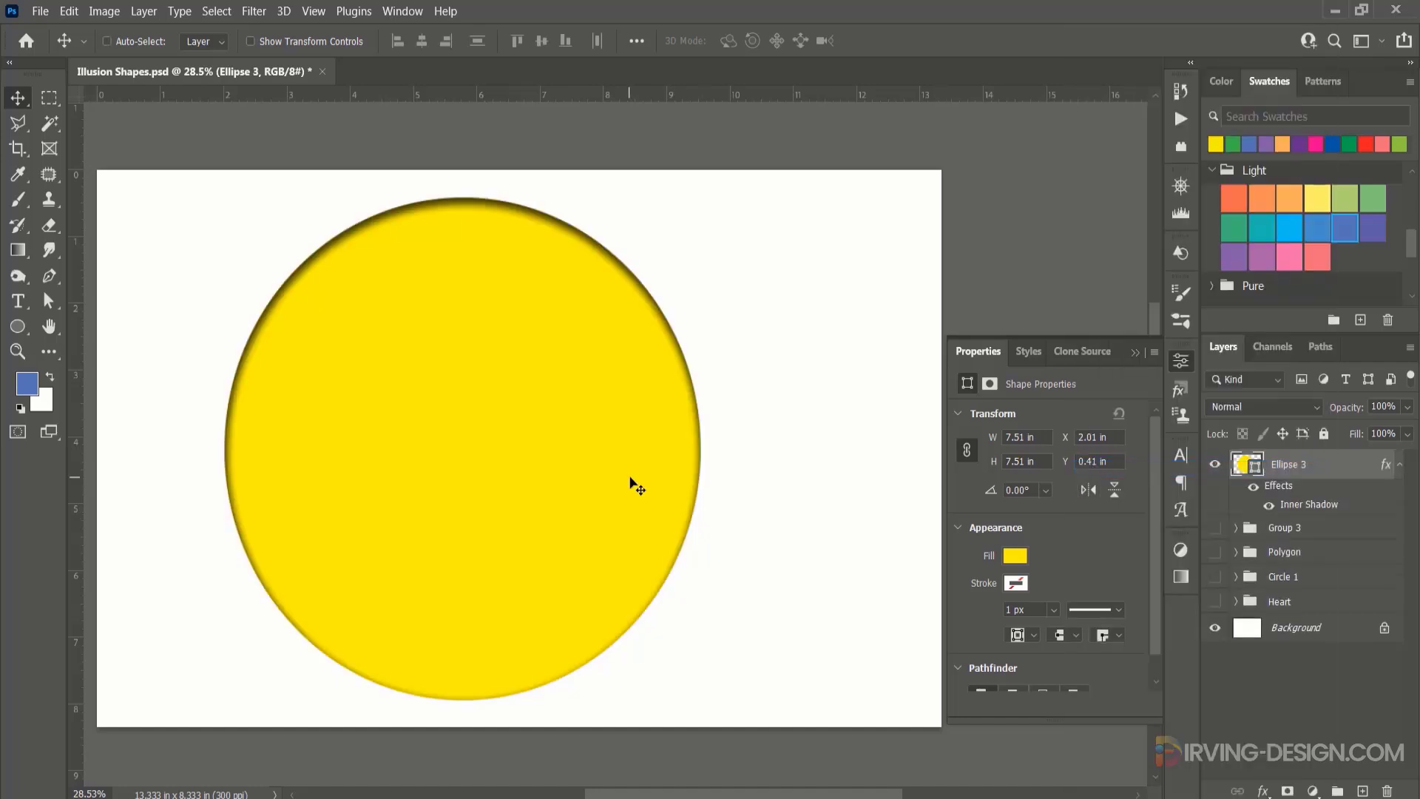
Free transform a copy of the yellow circle to 84.15% and move it down so the bottom edges of both circles meet.
{"action": "key", "text": "ctrl+t"}
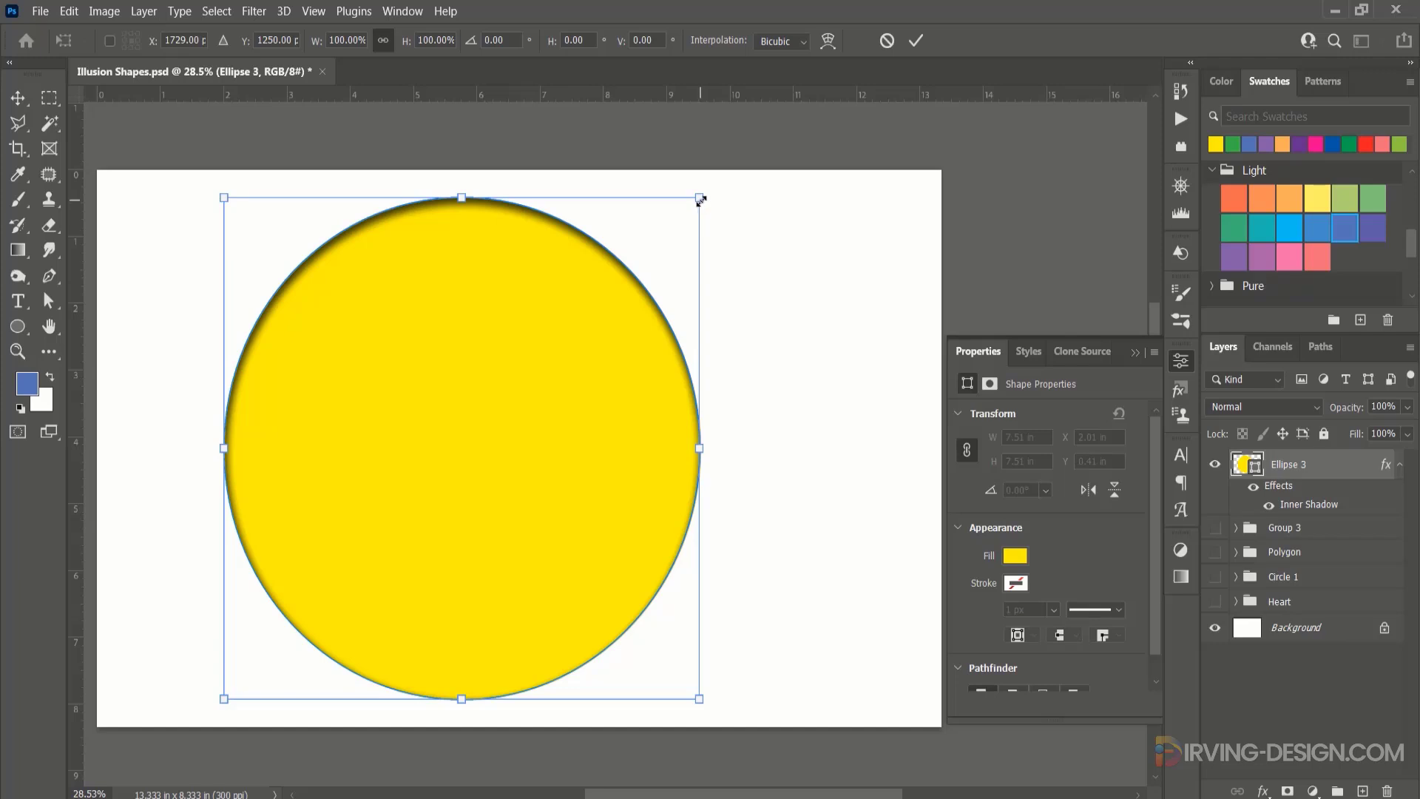
{"action": "left_click_drag", "start_coordinate": [701, 200], "coordinate": [669, 252]}
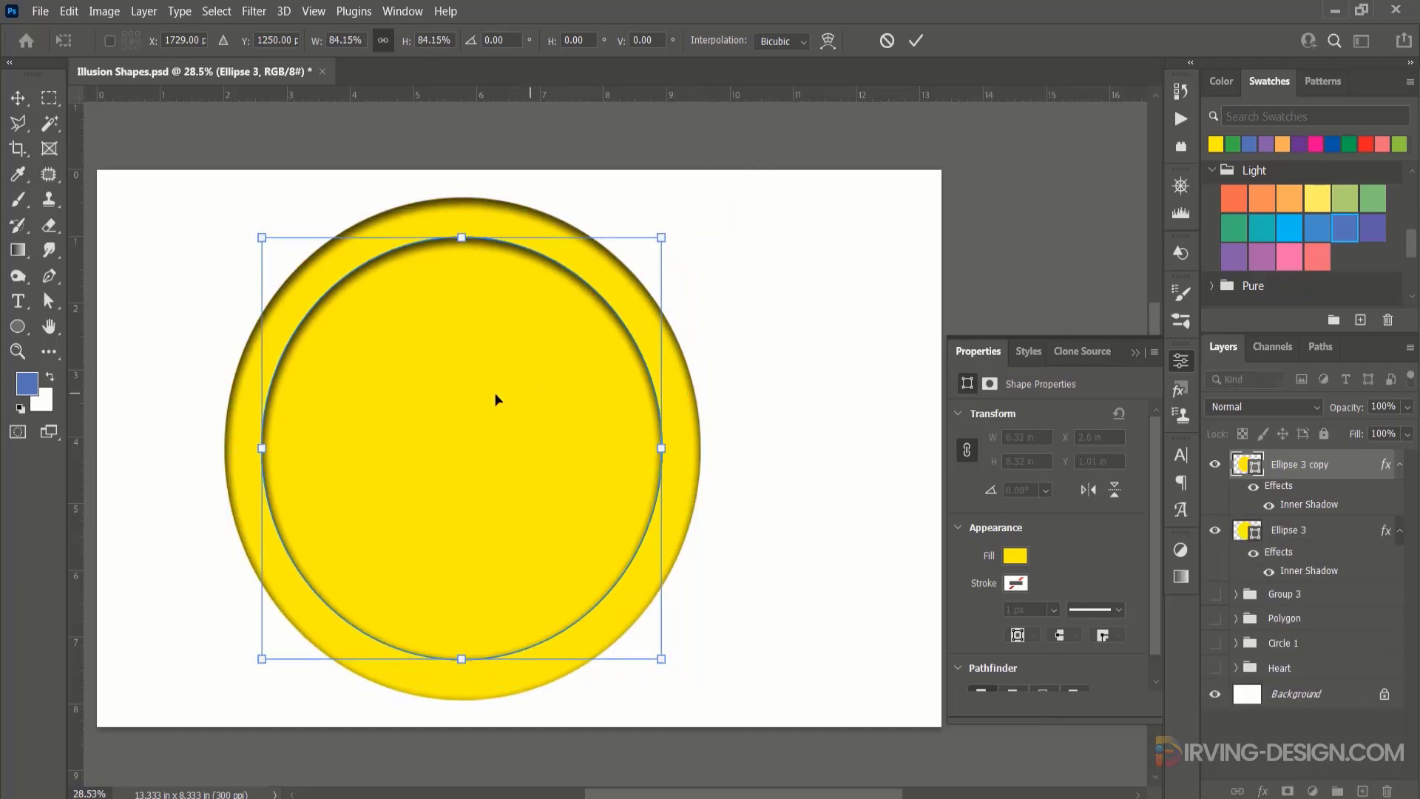
{"action": "left_click_drag", "start_coordinate": [496, 400], "coordinate": [498, 432]}
{"action": "key", "text": "Return"}
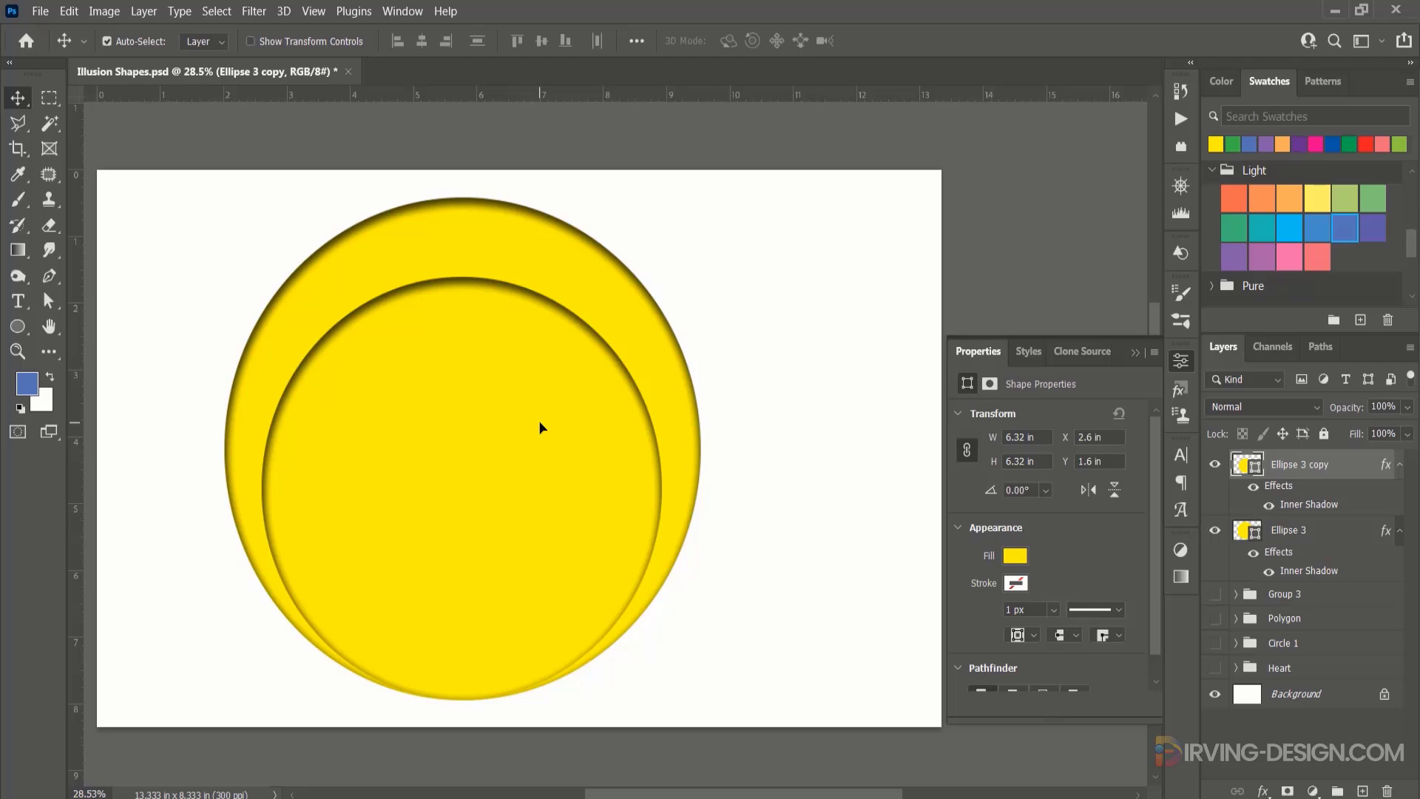
{"action": "key", "text": "ctrl+alt+shift+t"}
{"action": "key", "text": "ctrl+alt+shift+t"}
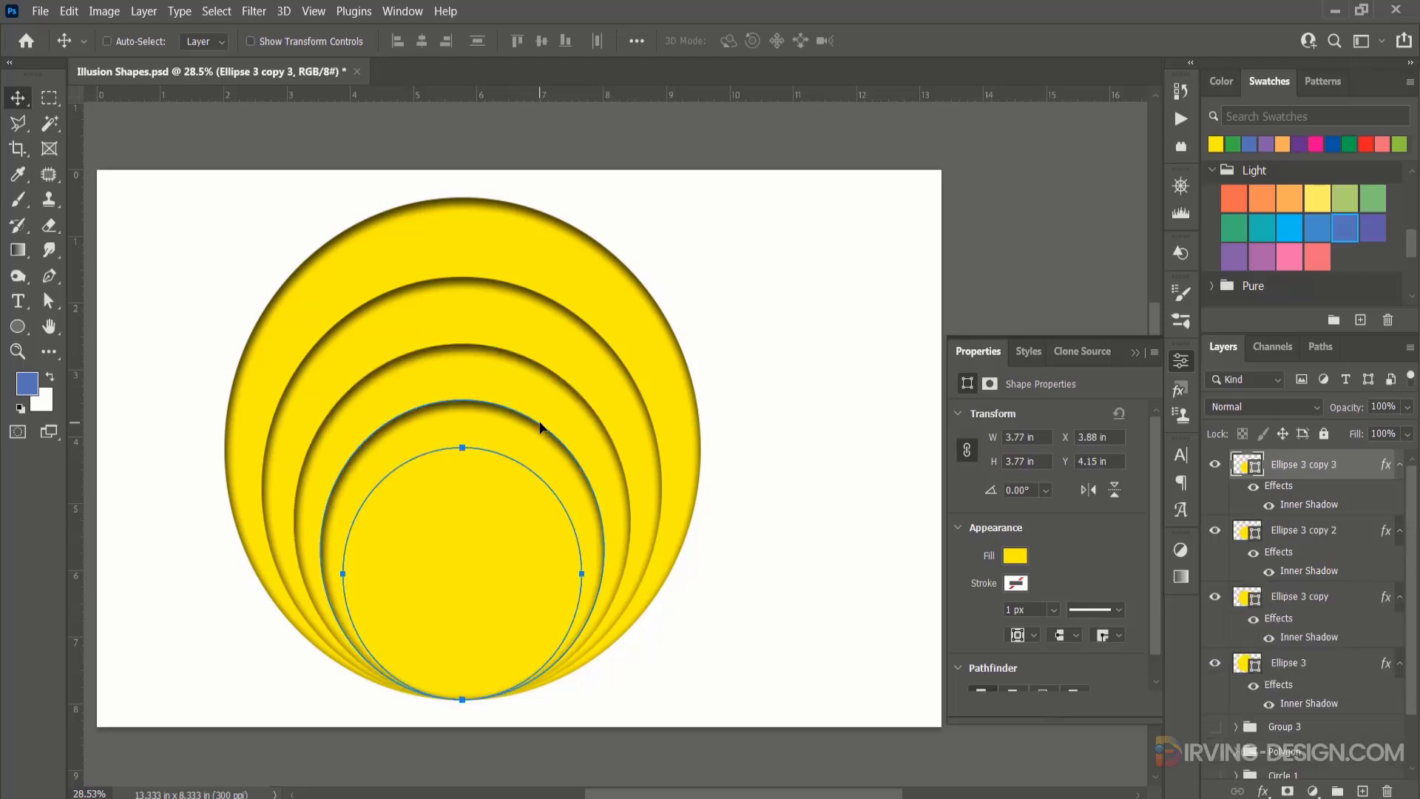
{"action": "key", "text": "ctrl+z"}
{"action": "key", "text": "ctrl+z"}
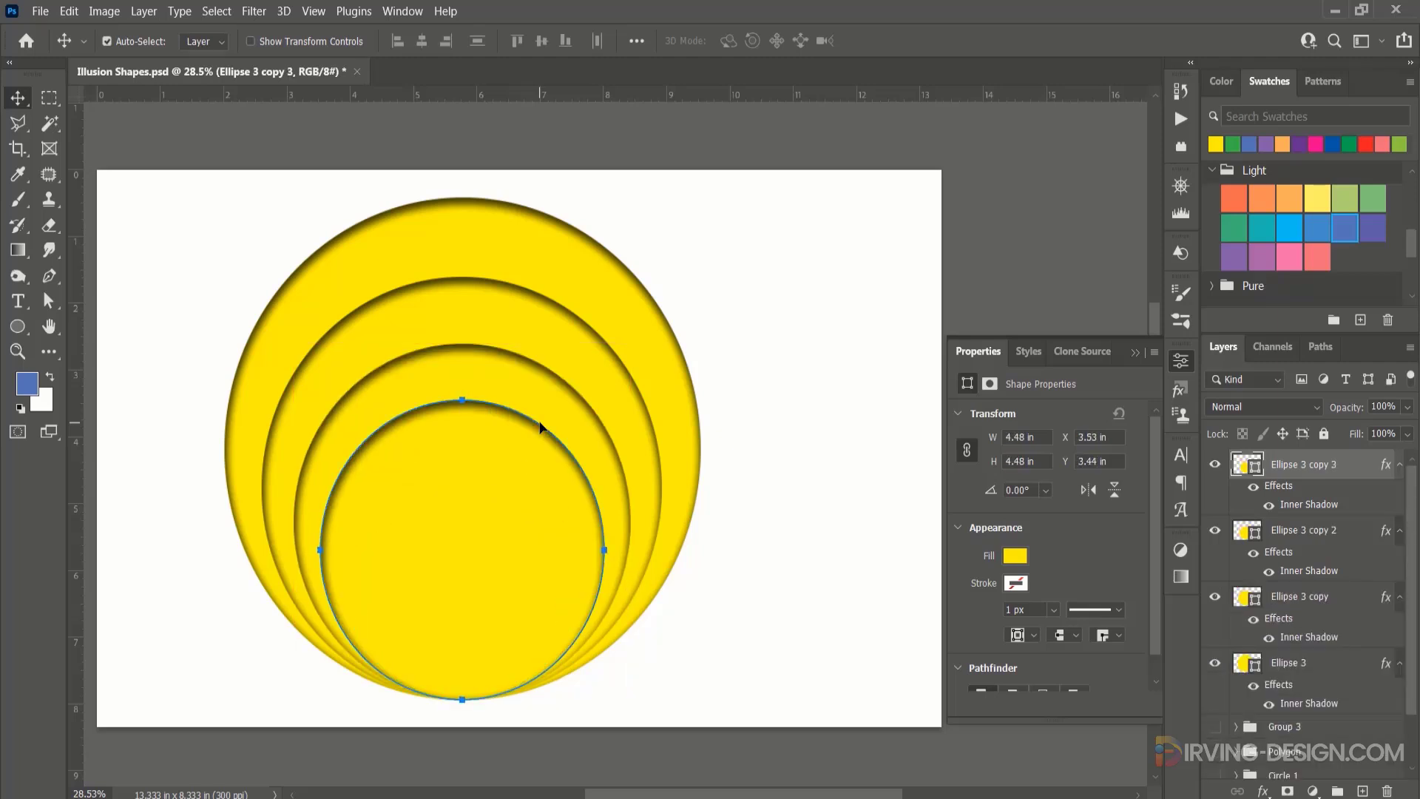
{"action": "key", "text": "ctrl+alt+shift+t"}
{"action": "key", "text": "ctrl+alt+shift+t"}
{"action": "key", "text": "ctrl+z"}
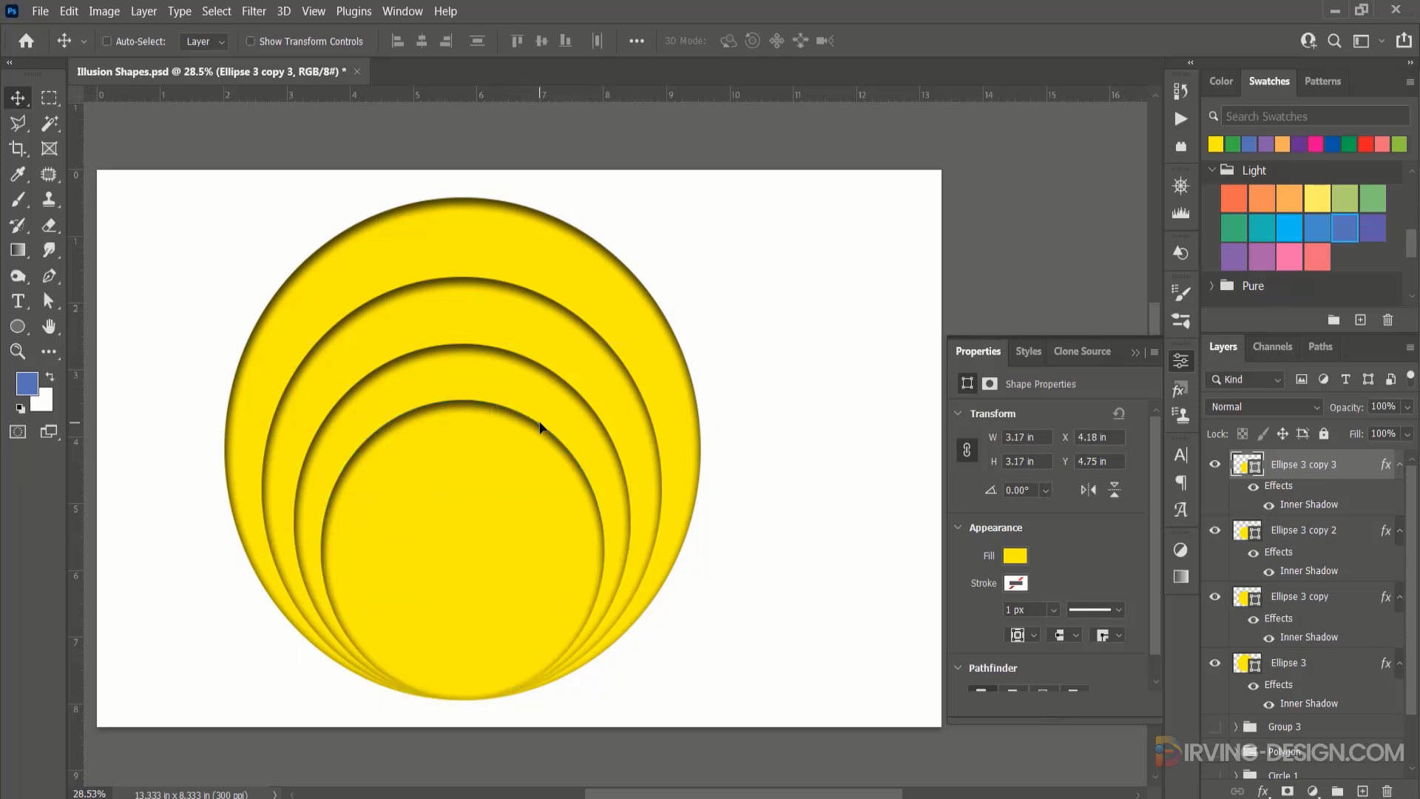
{"action": "key", "text": "ctrl+z"}
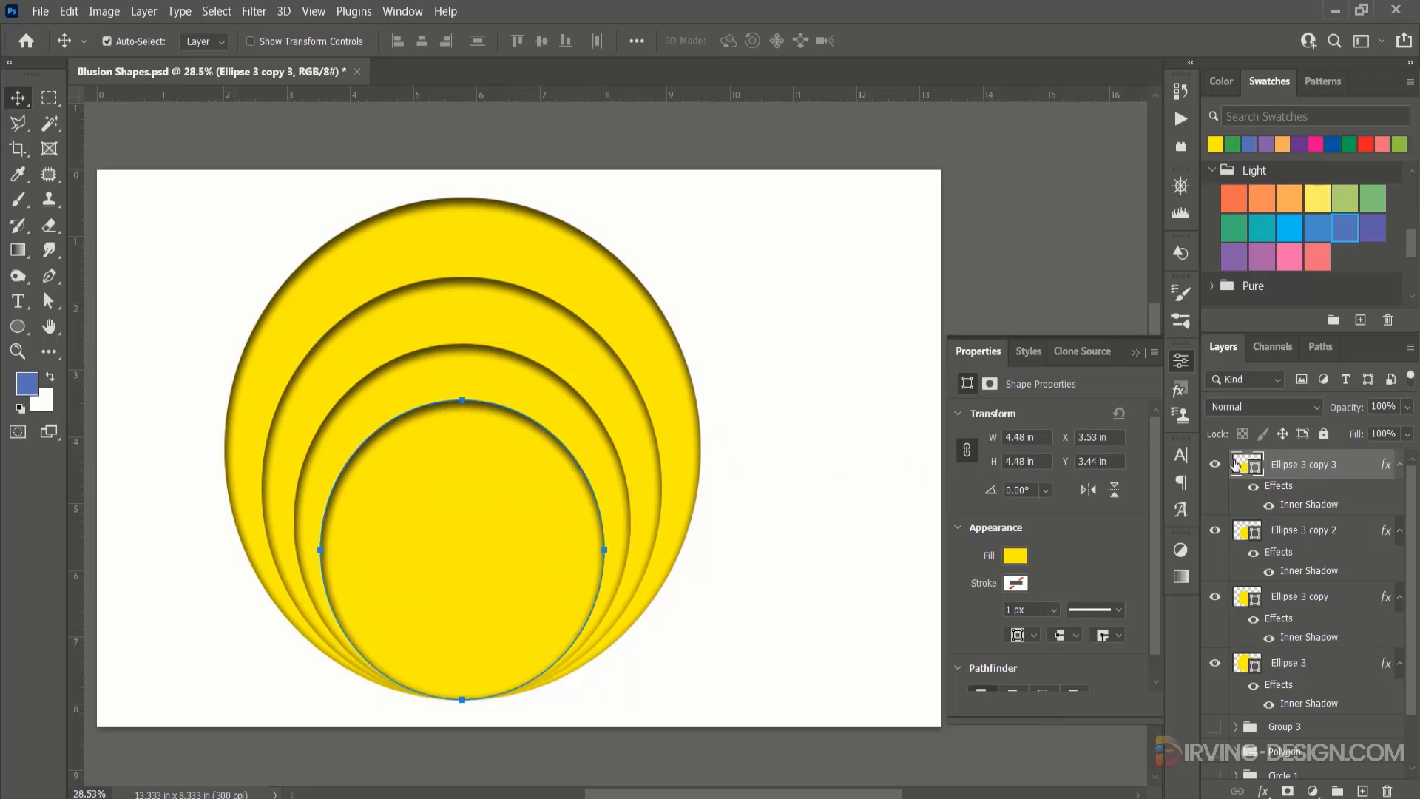
{"action": "left_click", "coordinate": [1181, 90]}
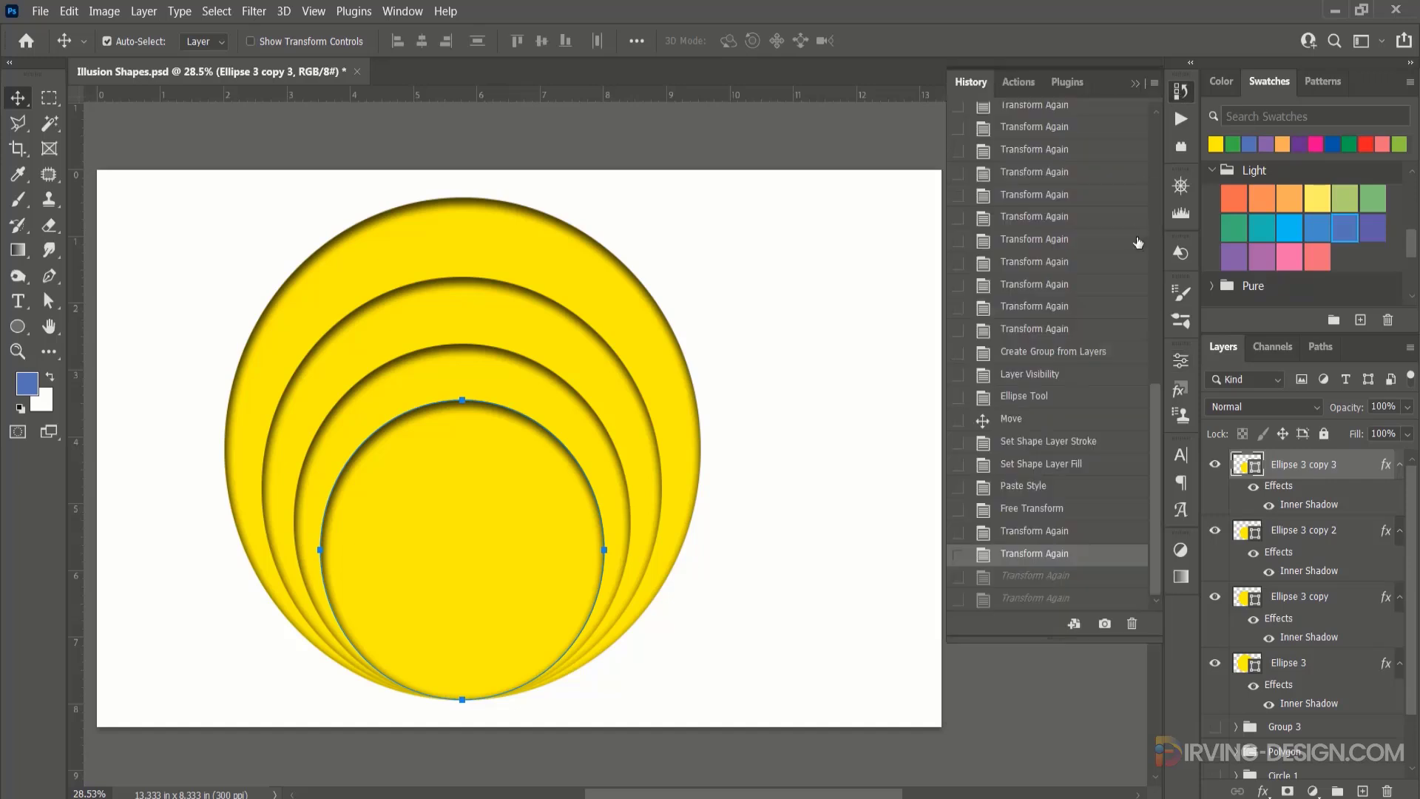
{"action": "left_click", "coordinate": [1054, 510]}
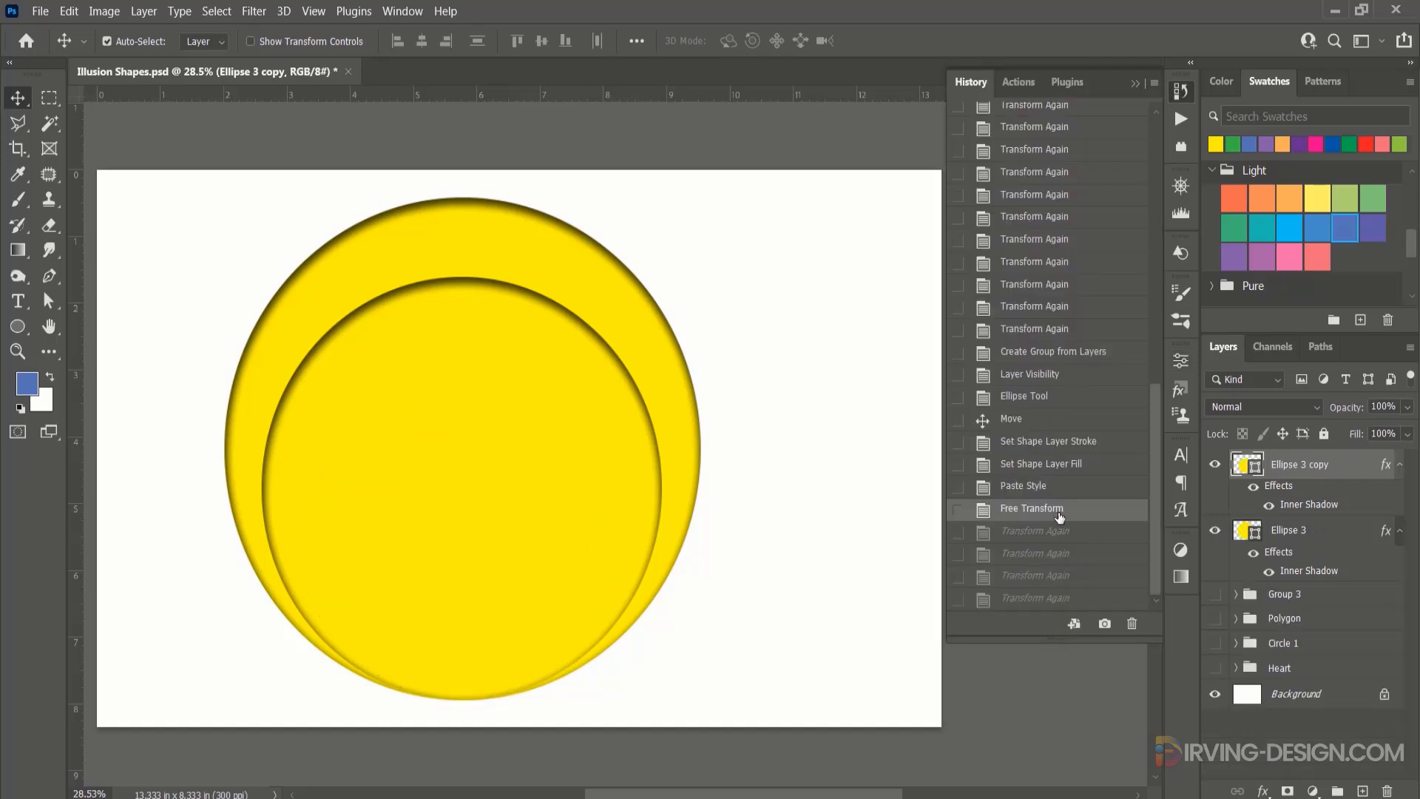
{"action": "left_click", "coordinate": [1131, 86]}
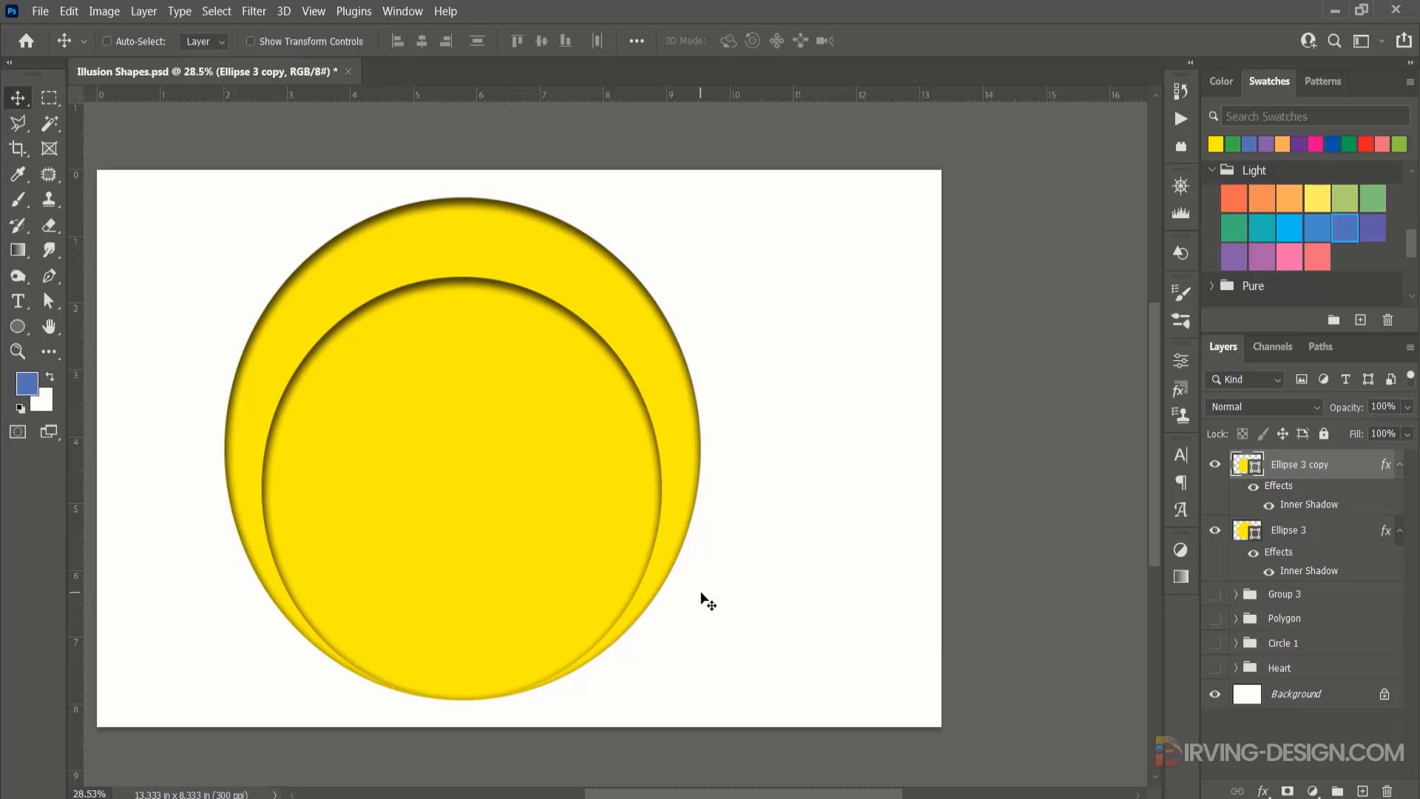
Repeat the duplicating transformation on the yellow circle until there are 11 progressively smaller copies meeting at its bottom edge.
{"action": "key", "text": "ctrl+alt+shift+t"}
{"action": "key", "text": "ctrl+alt+shift+t"}
{"action": "key", "text": "ctrl+alt+shift+t"}
{"action": "key", "text": "ctrl+alt+shift+t"}
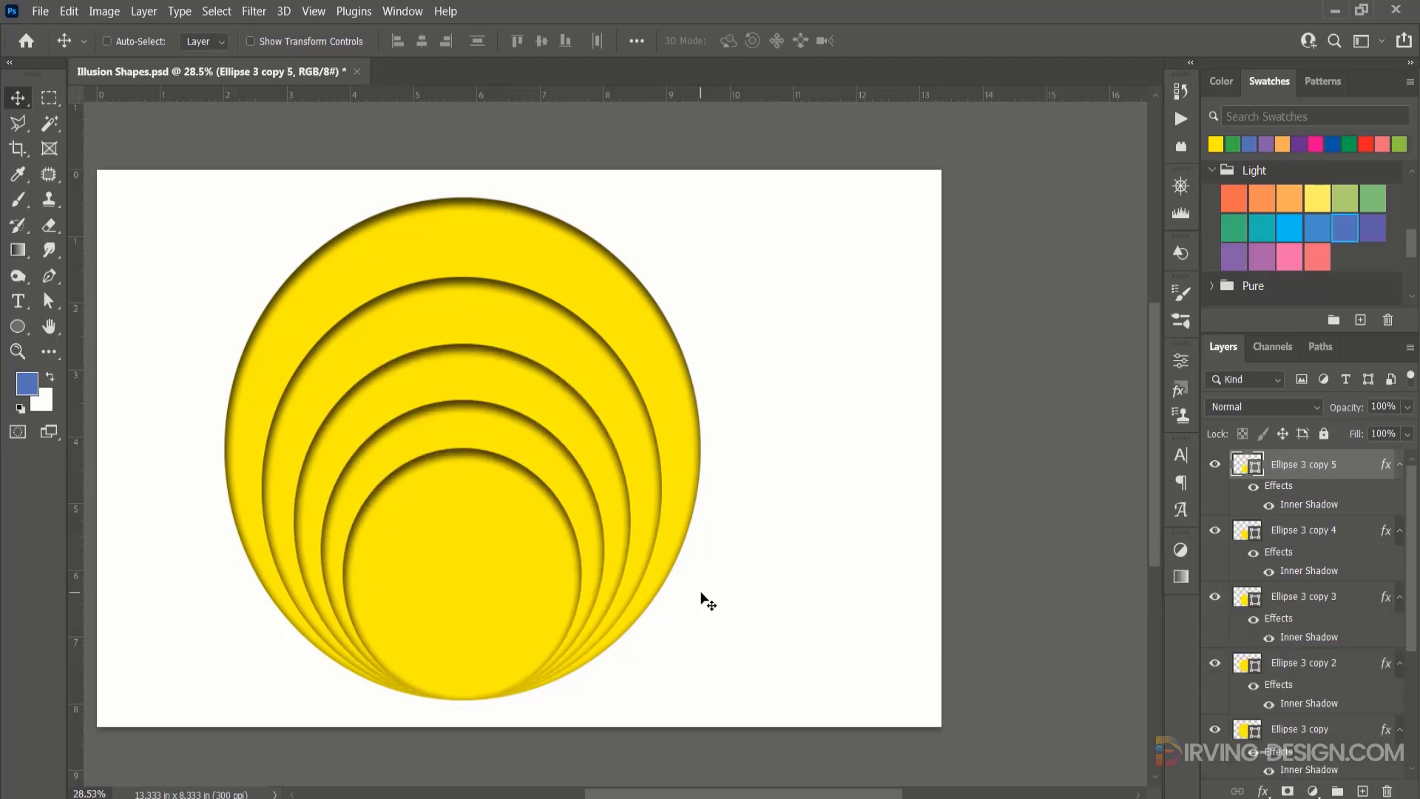
{"action": "key", "text": "ctrl+alt+shift+t"}
{"action": "key", "text": "ctrl+alt+shift+t"}
{"action": "key", "text": "ctrl+alt+shift+t"}
{"action": "key", "text": "ctrl+alt+shift+t"}
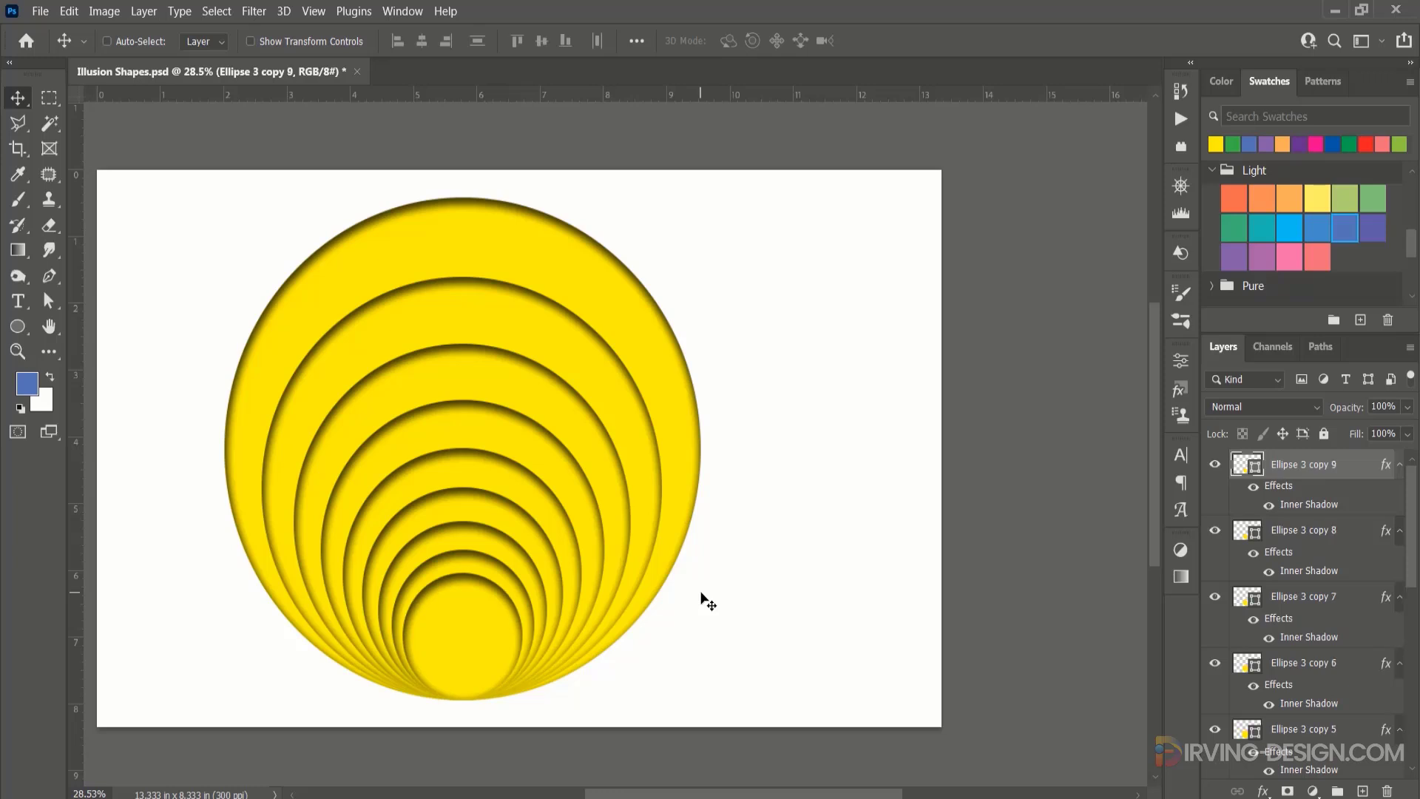
{"action": "key", "text": "ctrl+alt+shift+t"}
{"action": "key", "text": "ctrl+alt+shift+t"}
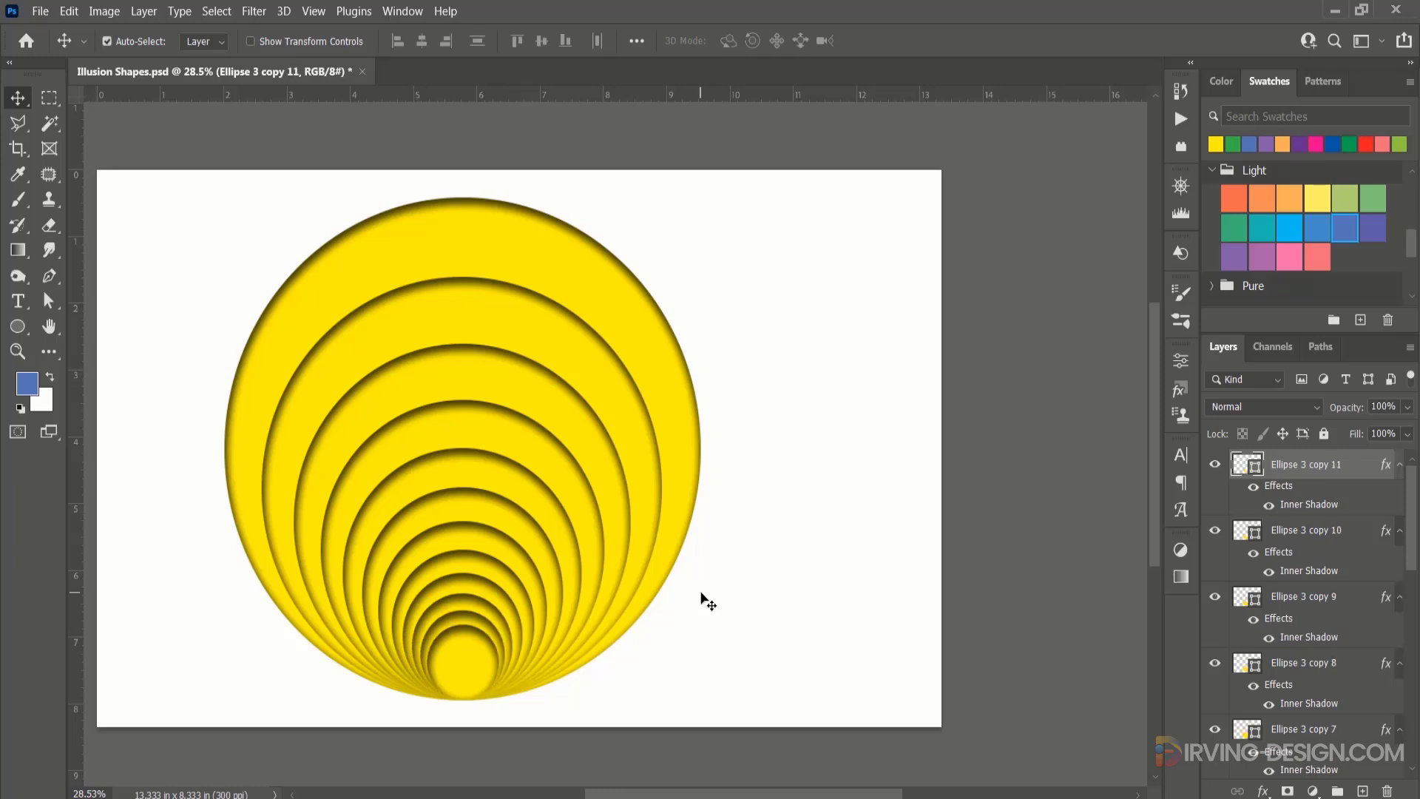
Group the original yellow circle and all its copies.
{"action": "left_click_drag", "start_coordinate": [1414, 488], "coordinate": [1415, 703]}
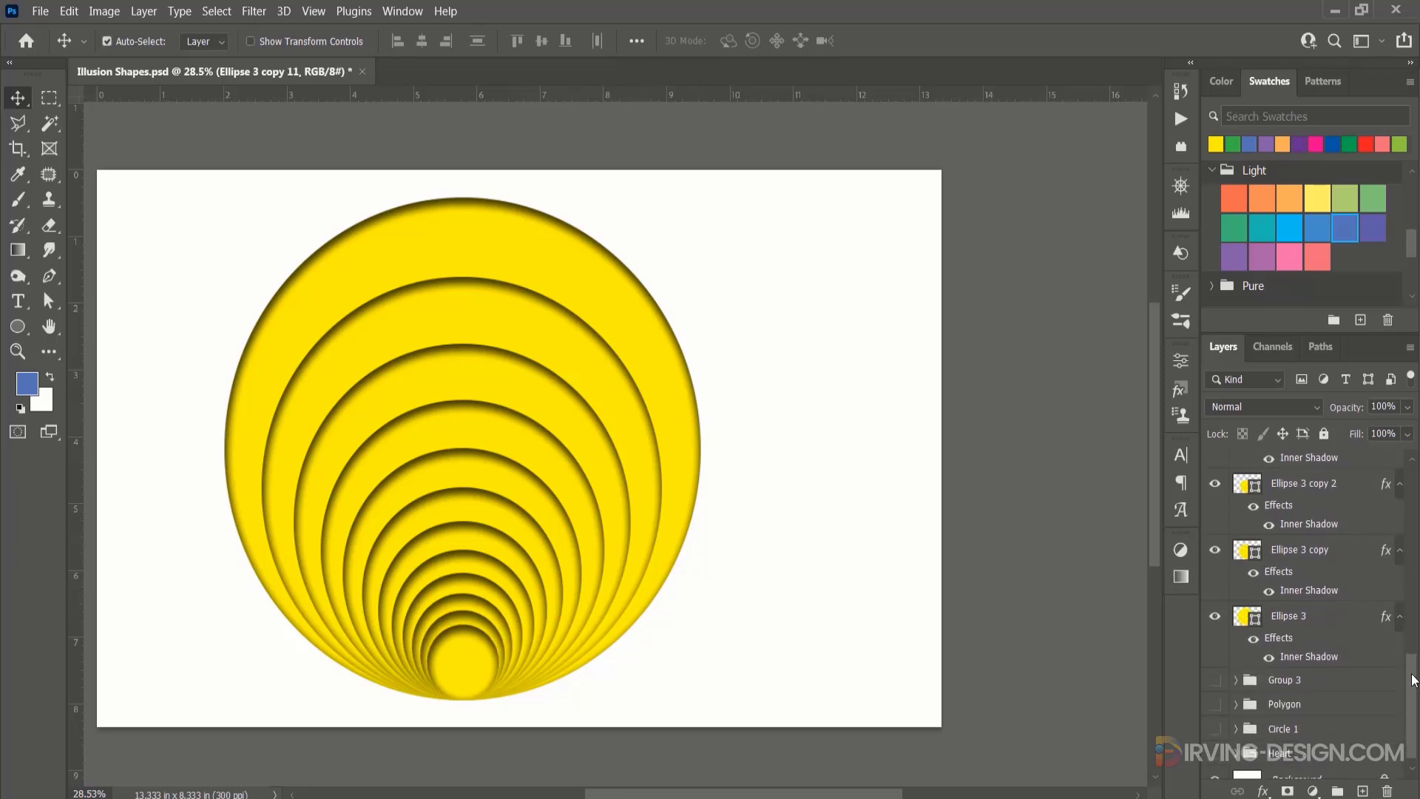
{"action": "left_click", "coordinate": [1335, 608], "text": "shift"}
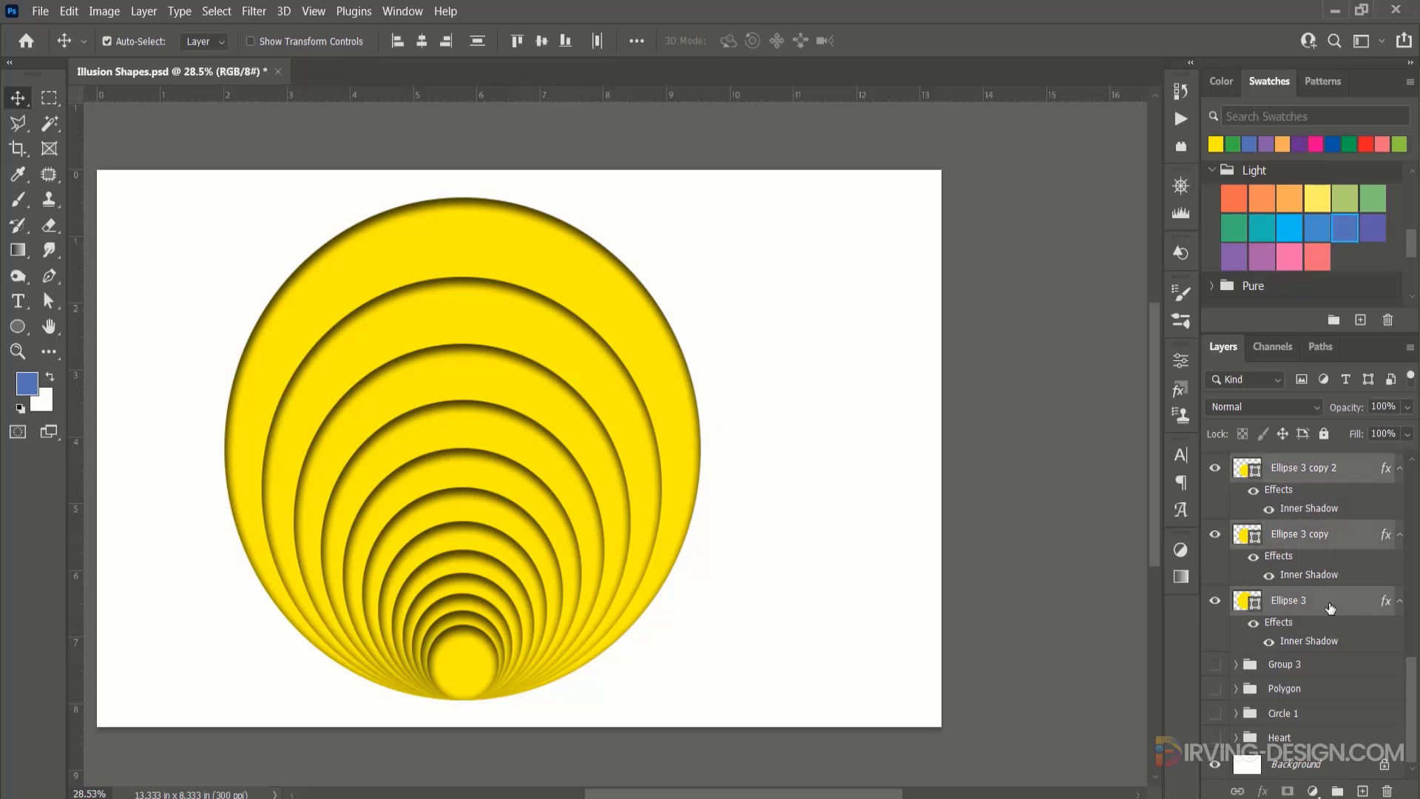
{"action": "key", "text": "ctrl+g"}
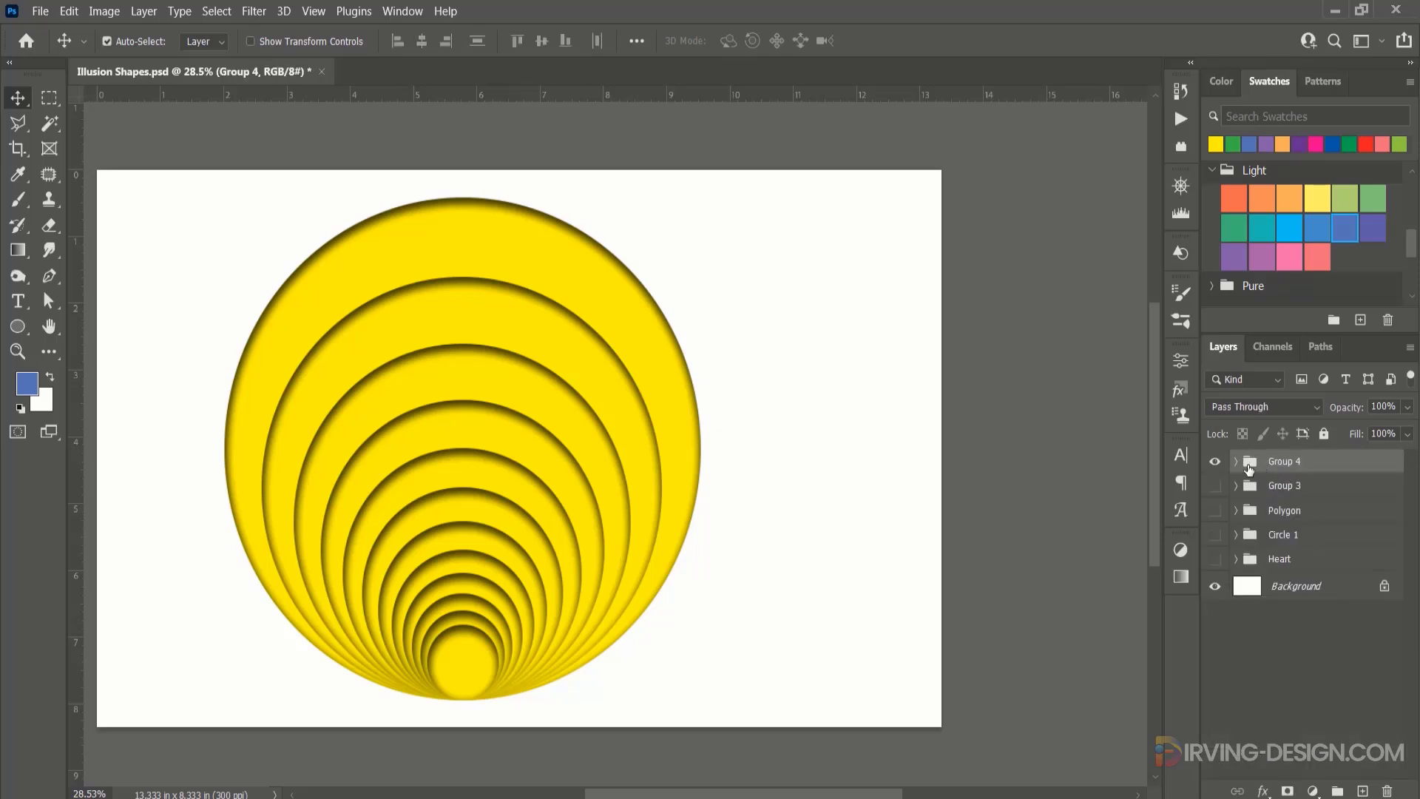
{"action": "left_click", "coordinate": [1215, 462]}
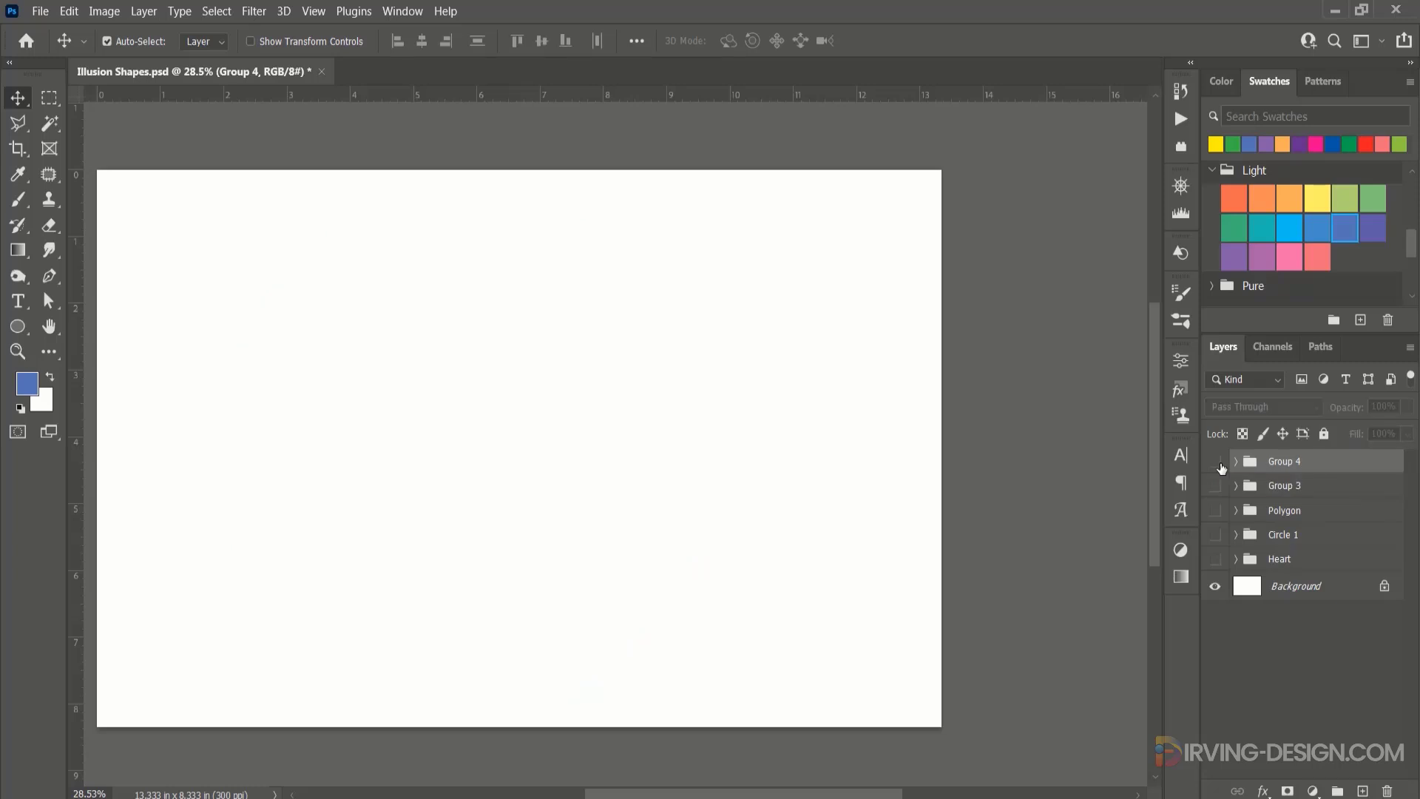
{"action": "left_click", "coordinate": [1215, 463]}
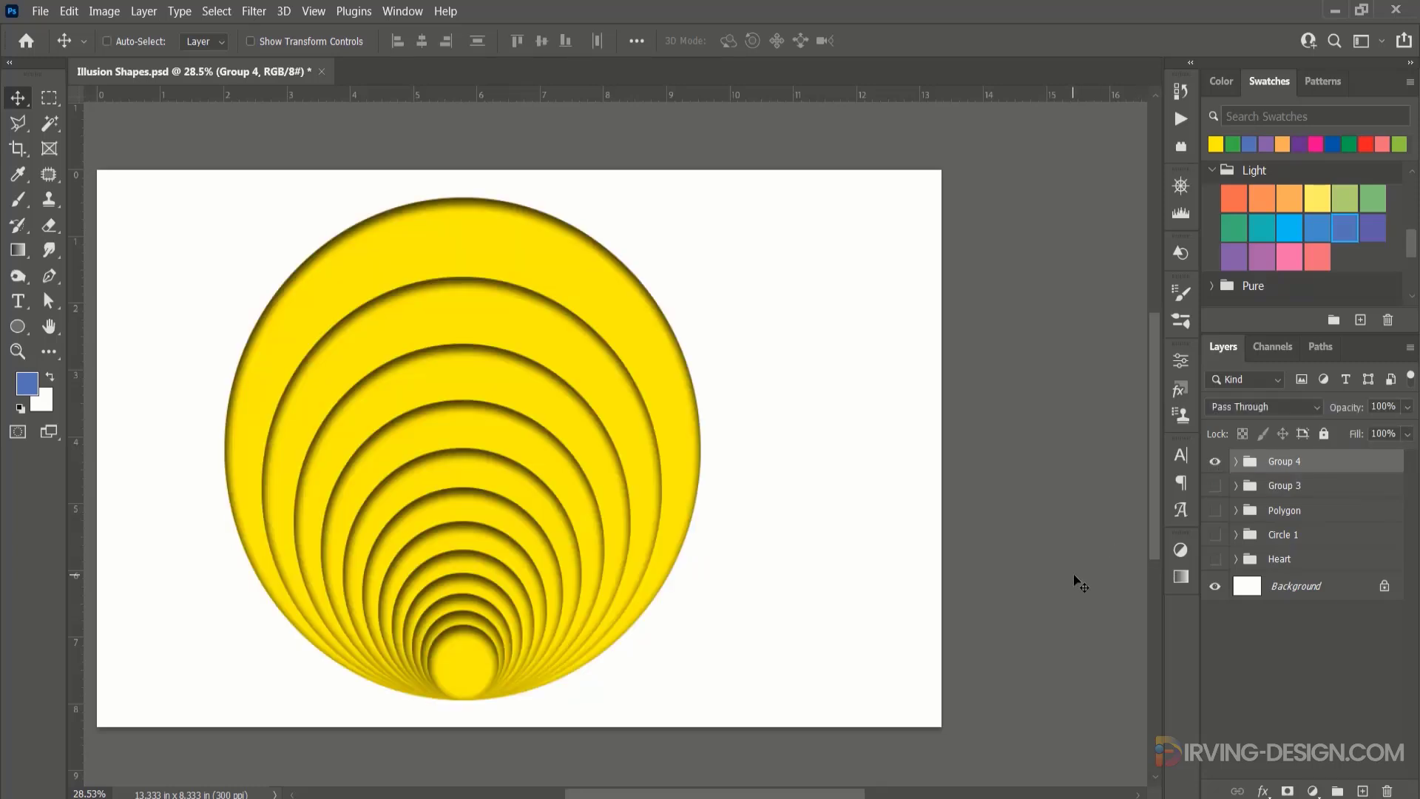
{"action": "scroll", "coordinate": [1080, 584], "scroll_direction": "up", "scroll_amount": 2}
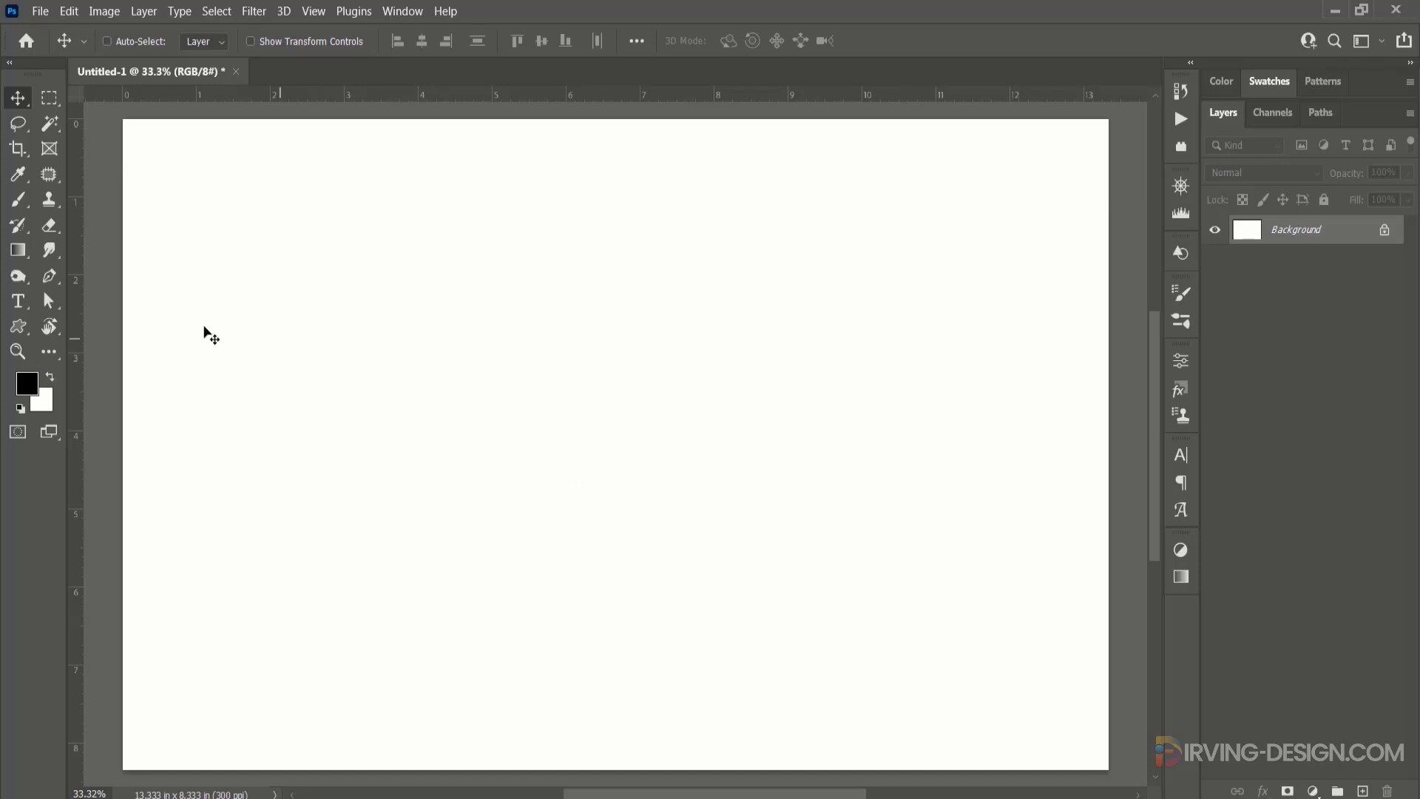
Activate the Custom Shape tool and open its list of available shapes.
{"action": "left_click", "coordinate": [19, 327]}
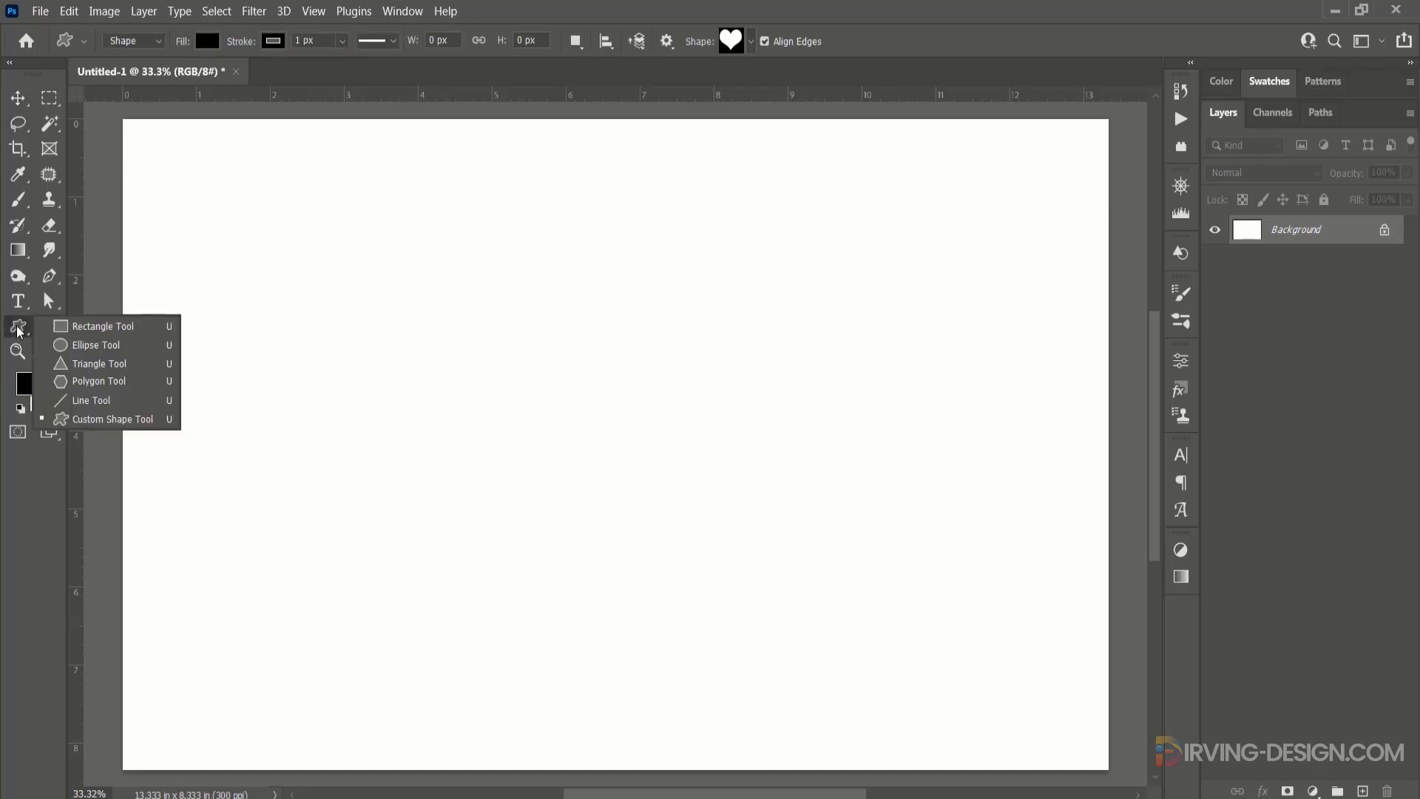
{"action": "left_click", "coordinate": [139, 420]}
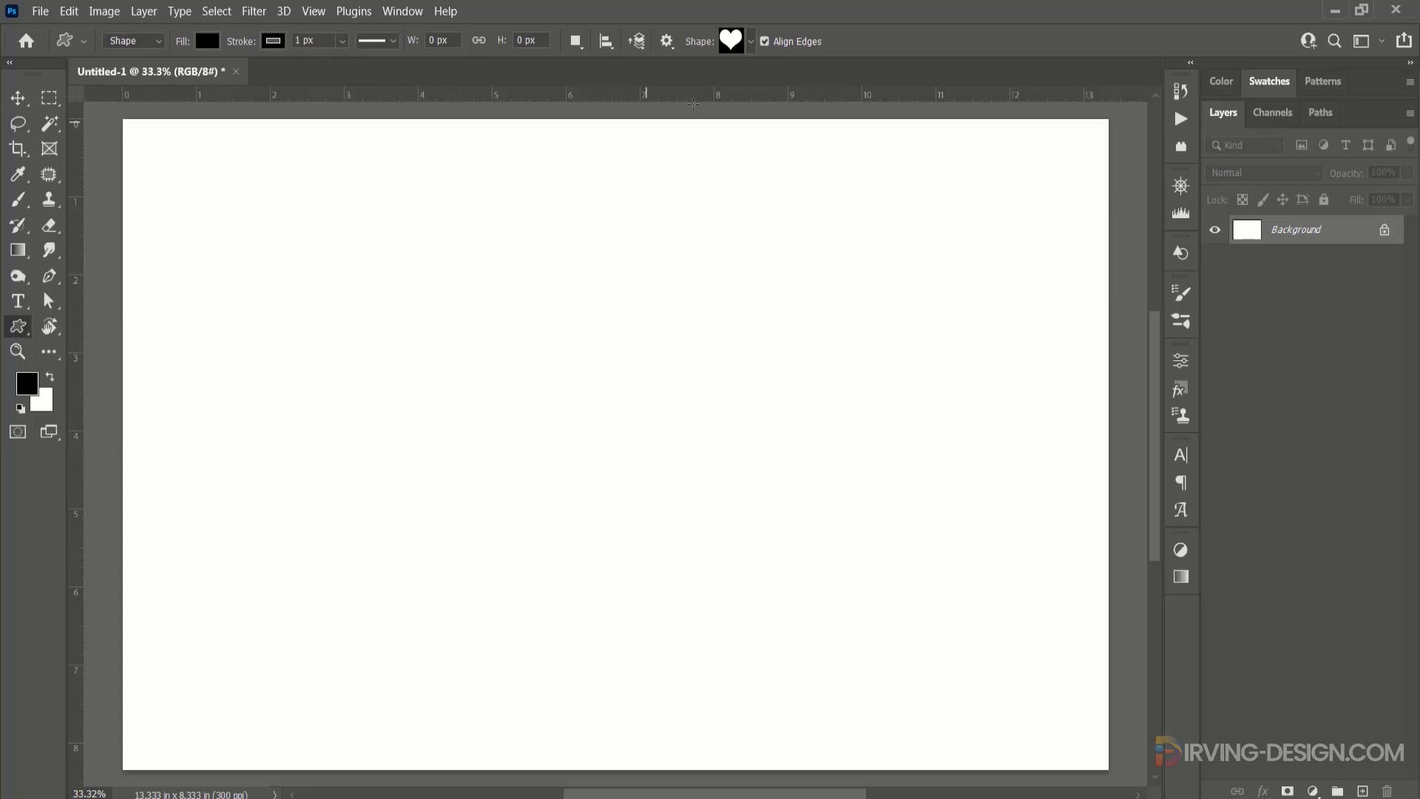
{"action": "left_click", "coordinate": [736, 43]}
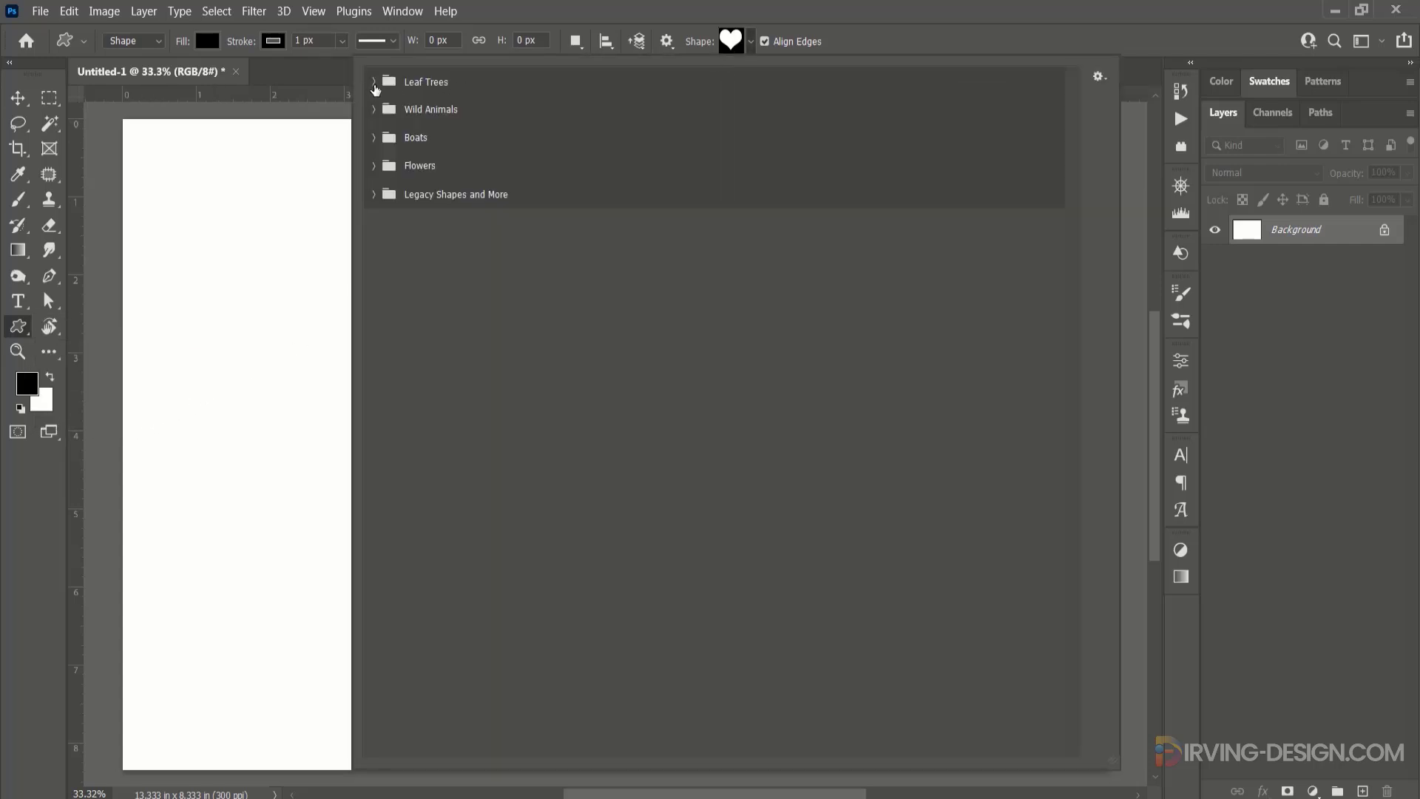
Examine the custom shape groups, including Leaf Trees, Wild Animals and the Animals and Frames sets within Legacy Shapes and More.
{"action": "left_click", "coordinate": [373, 83]}
{"action": "left_click", "coordinate": [373, 83]}
{"action": "left_click", "coordinate": [379, 118]}
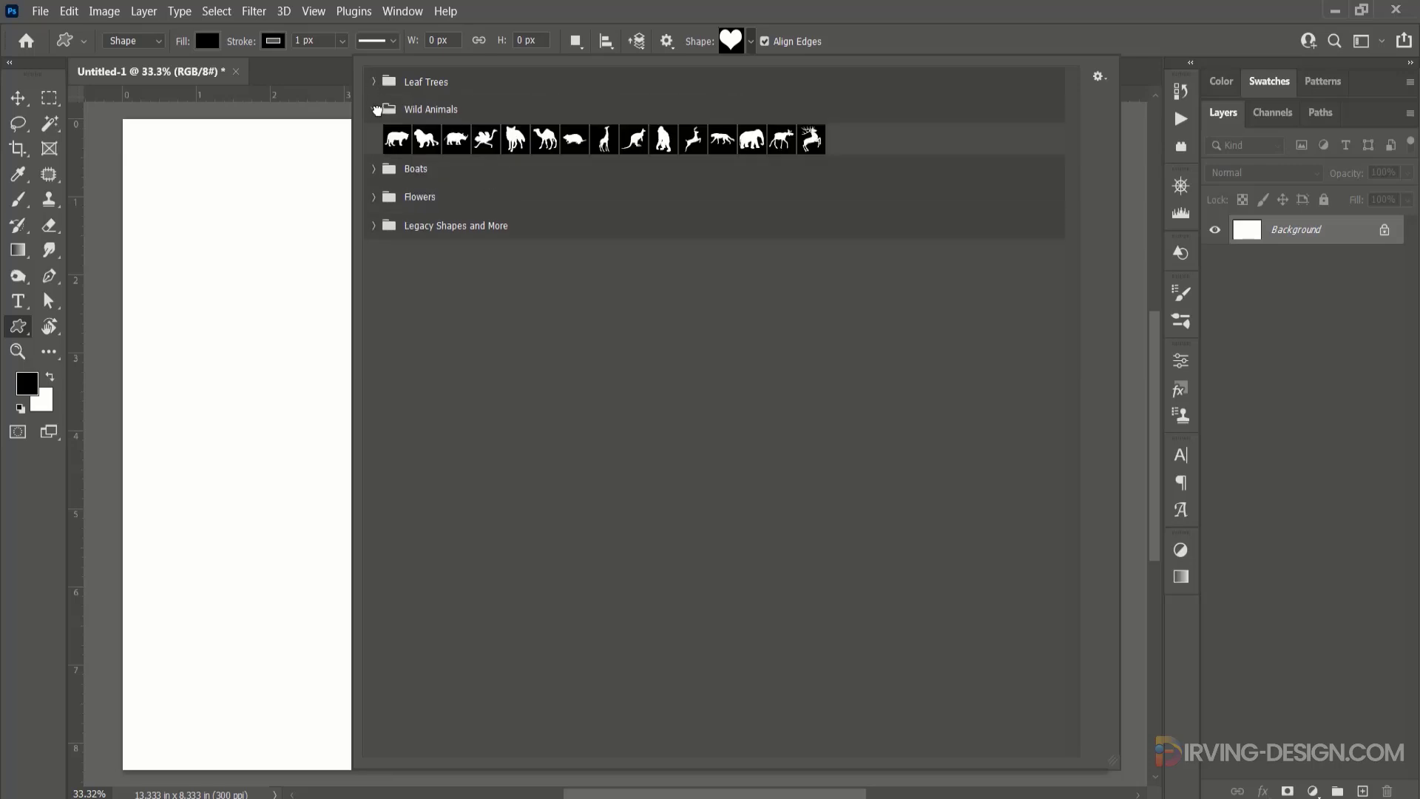
{"action": "left_click", "coordinate": [379, 120]}
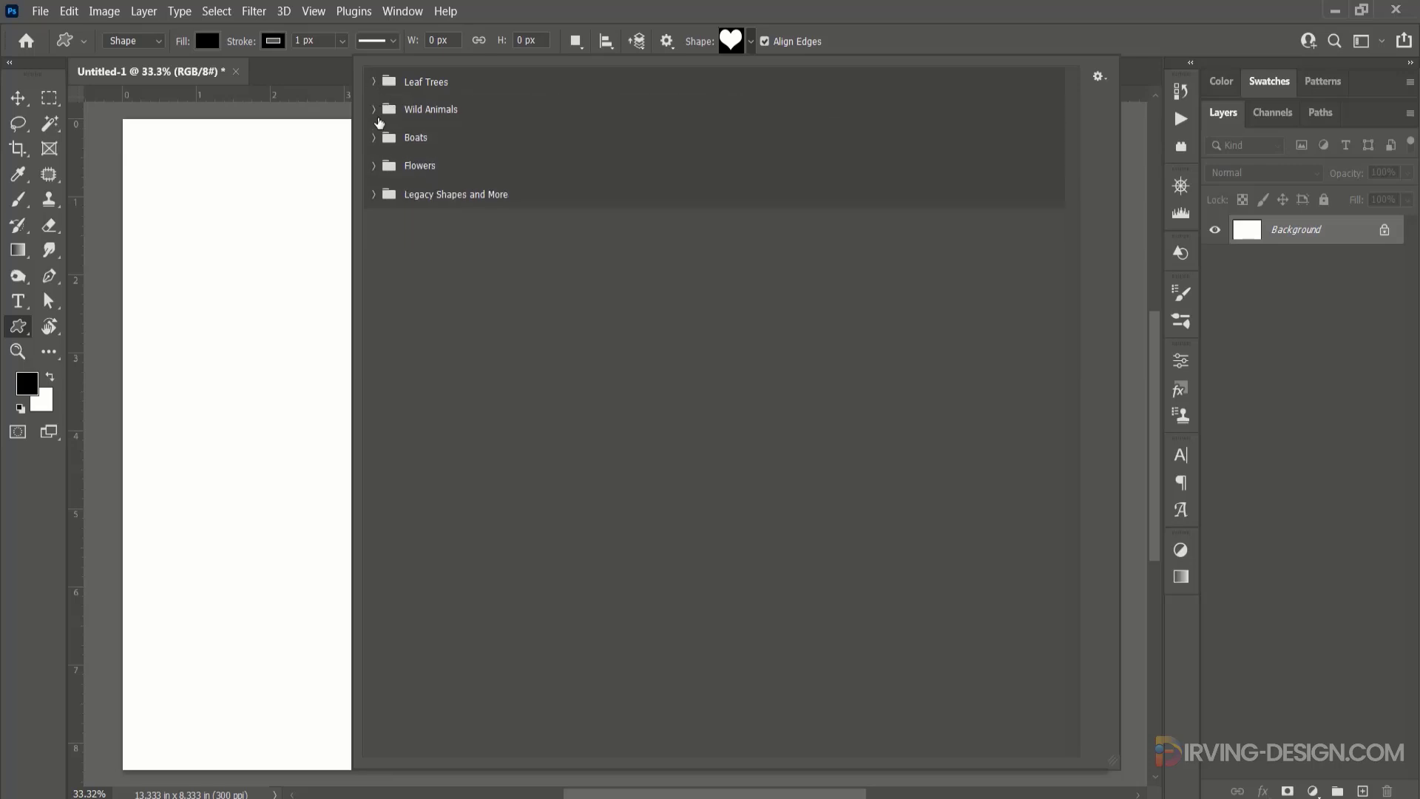
{"action": "left_click", "coordinate": [374, 194]}
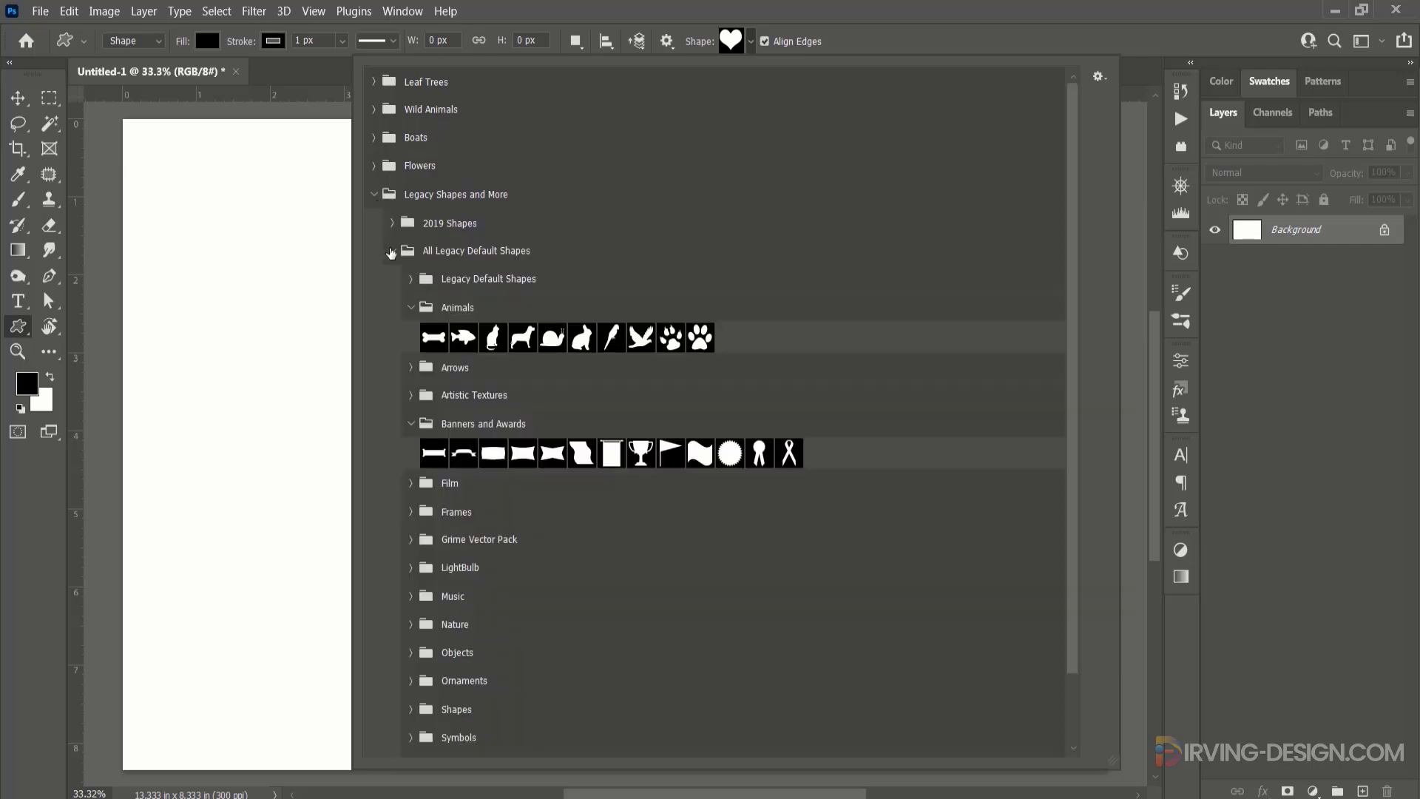
{"action": "left_click", "coordinate": [411, 512]}
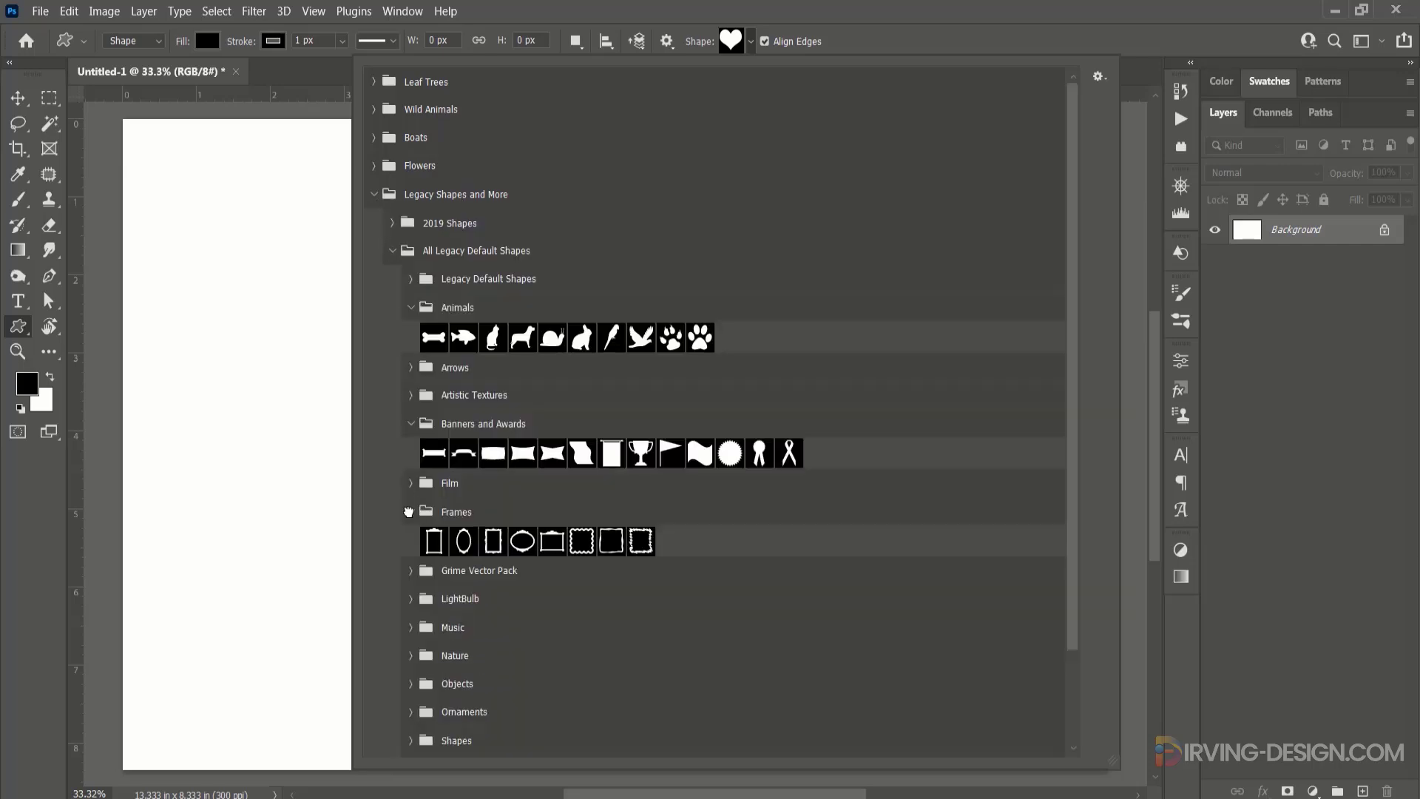
{"action": "left_click", "coordinate": [410, 512]}
{"action": "left_click", "coordinate": [411, 308]}
{"action": "left_click", "coordinate": [409, 393]}
{"action": "left_click", "coordinate": [374, 195]}
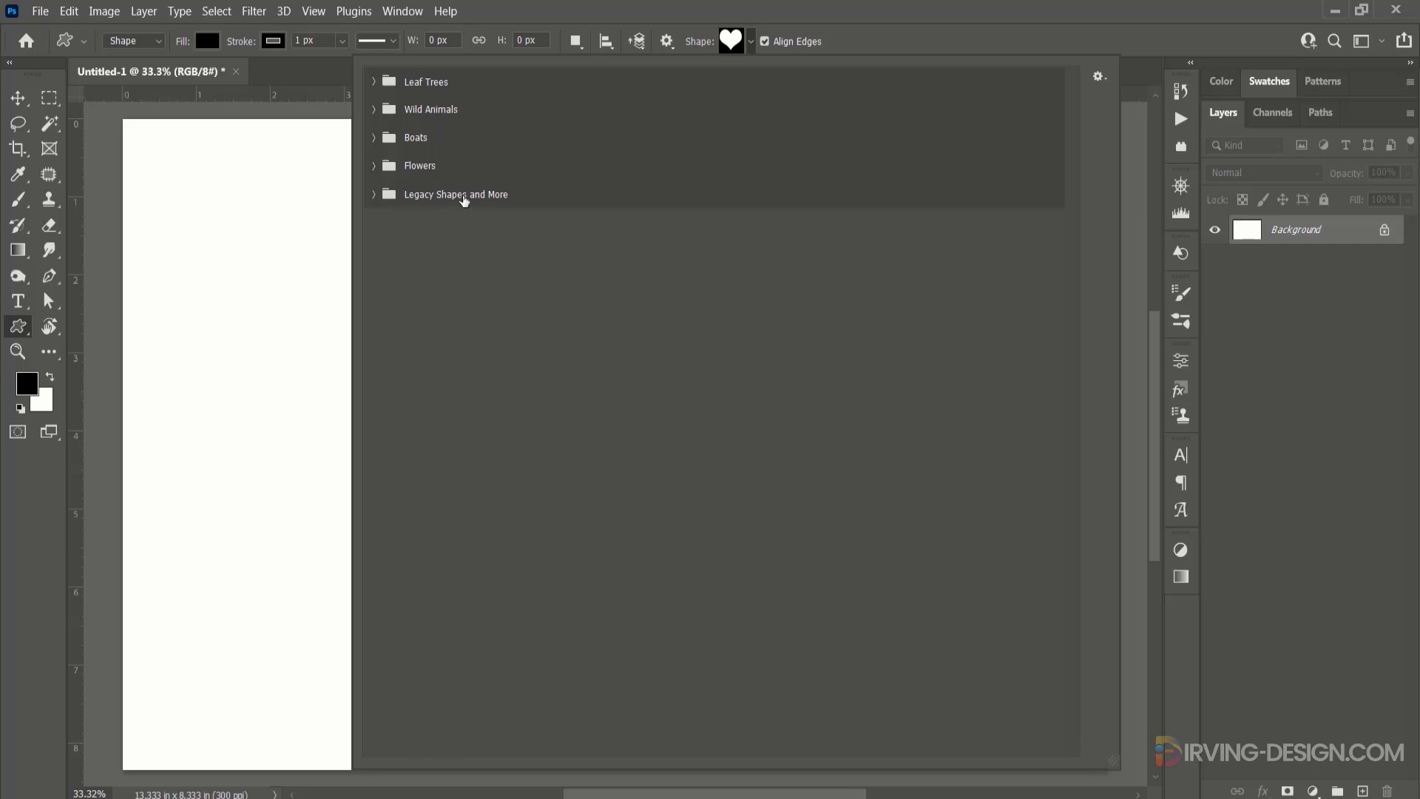
{"action": "left_click", "coordinate": [1117, 30]}
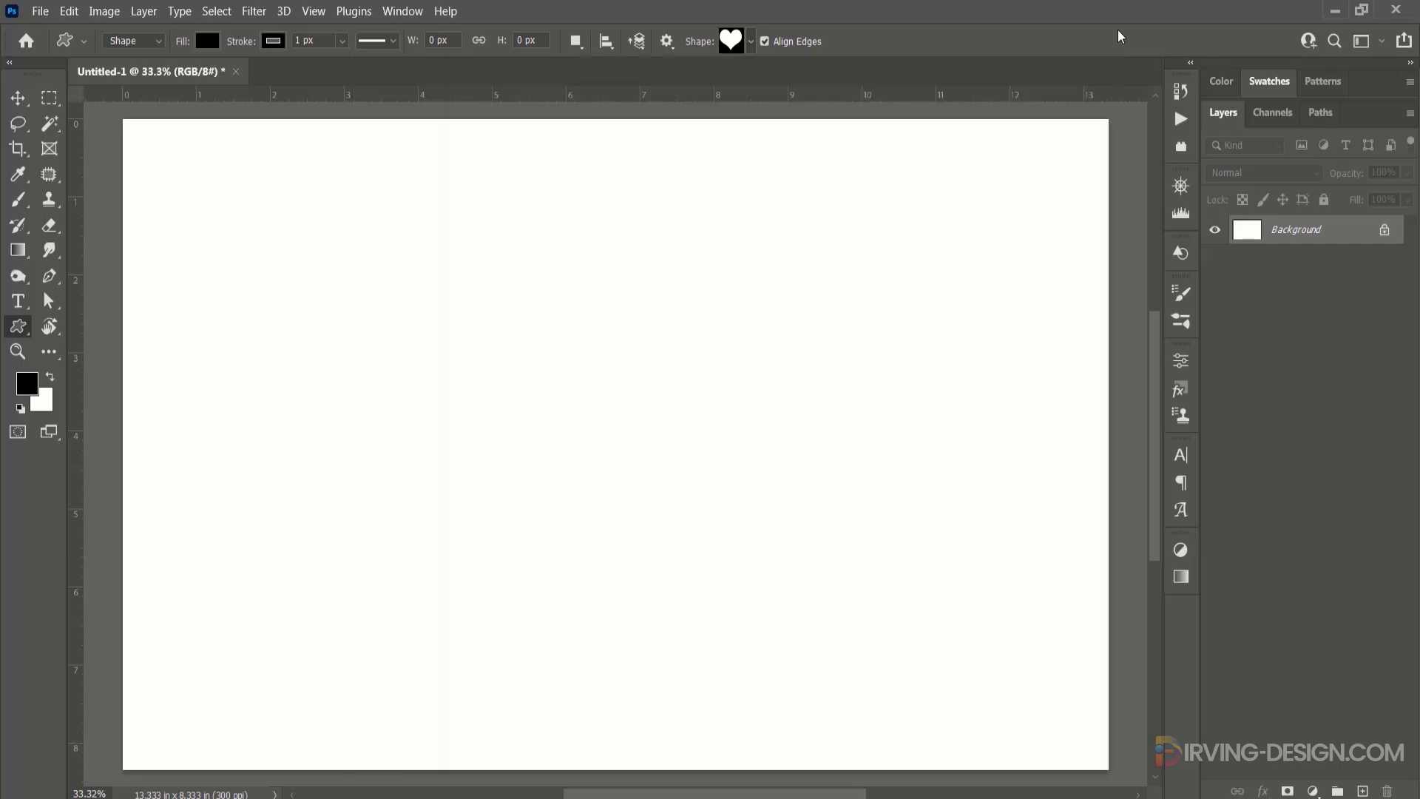
Load the Legacy Shapes and More set into the Shapes library.
{"action": "left_click", "coordinate": [1183, 253]}
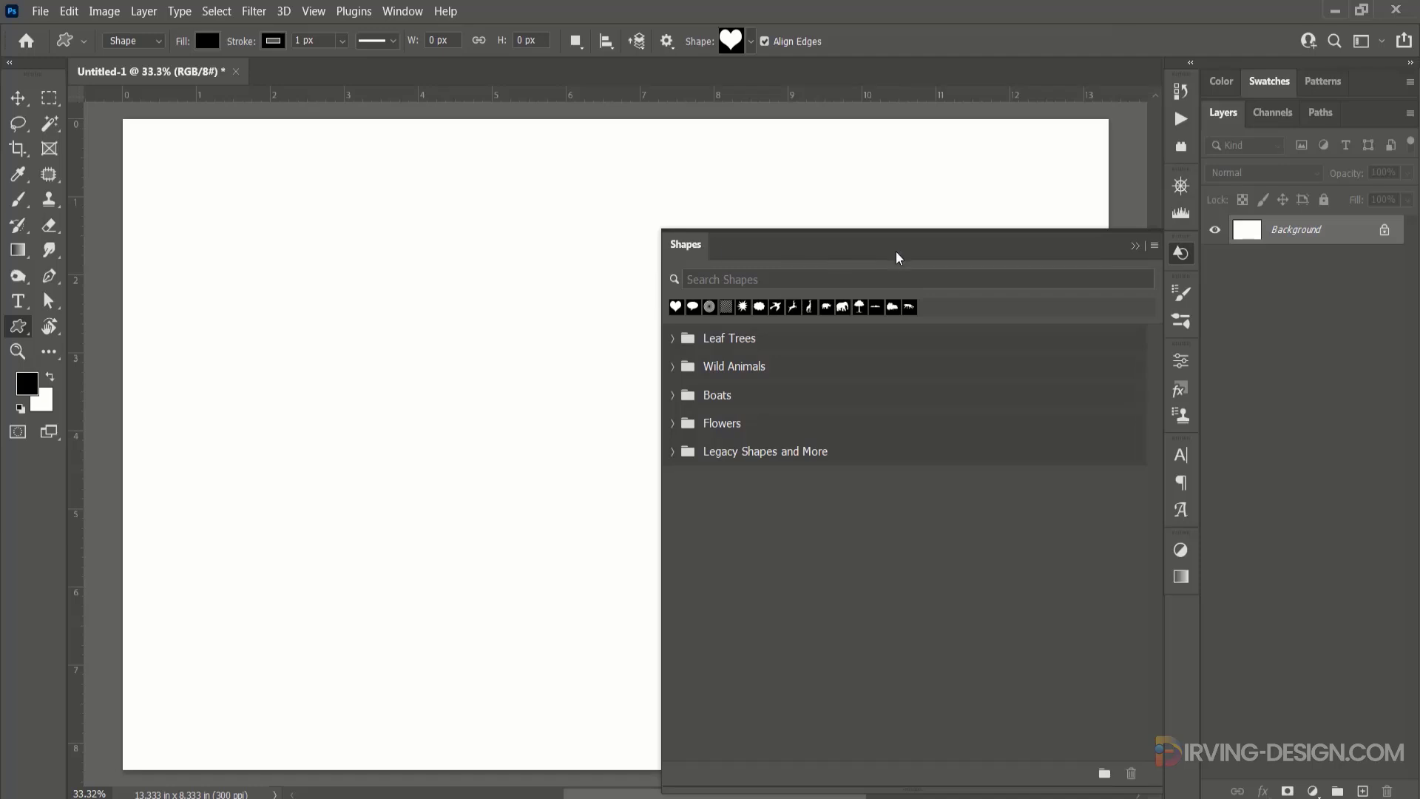
{"action": "left_click", "coordinate": [1155, 245]}
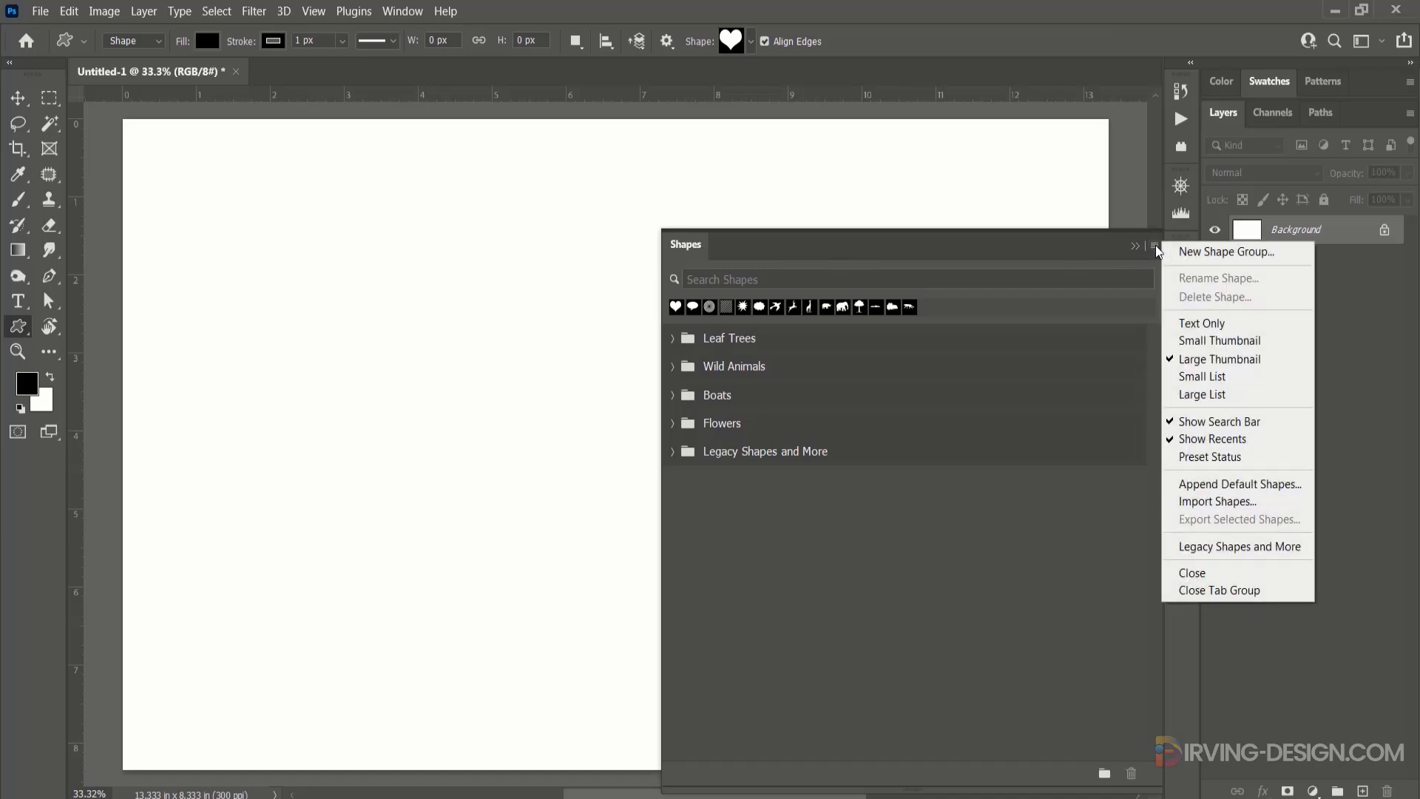
{"action": "left_click", "coordinate": [1251, 556]}
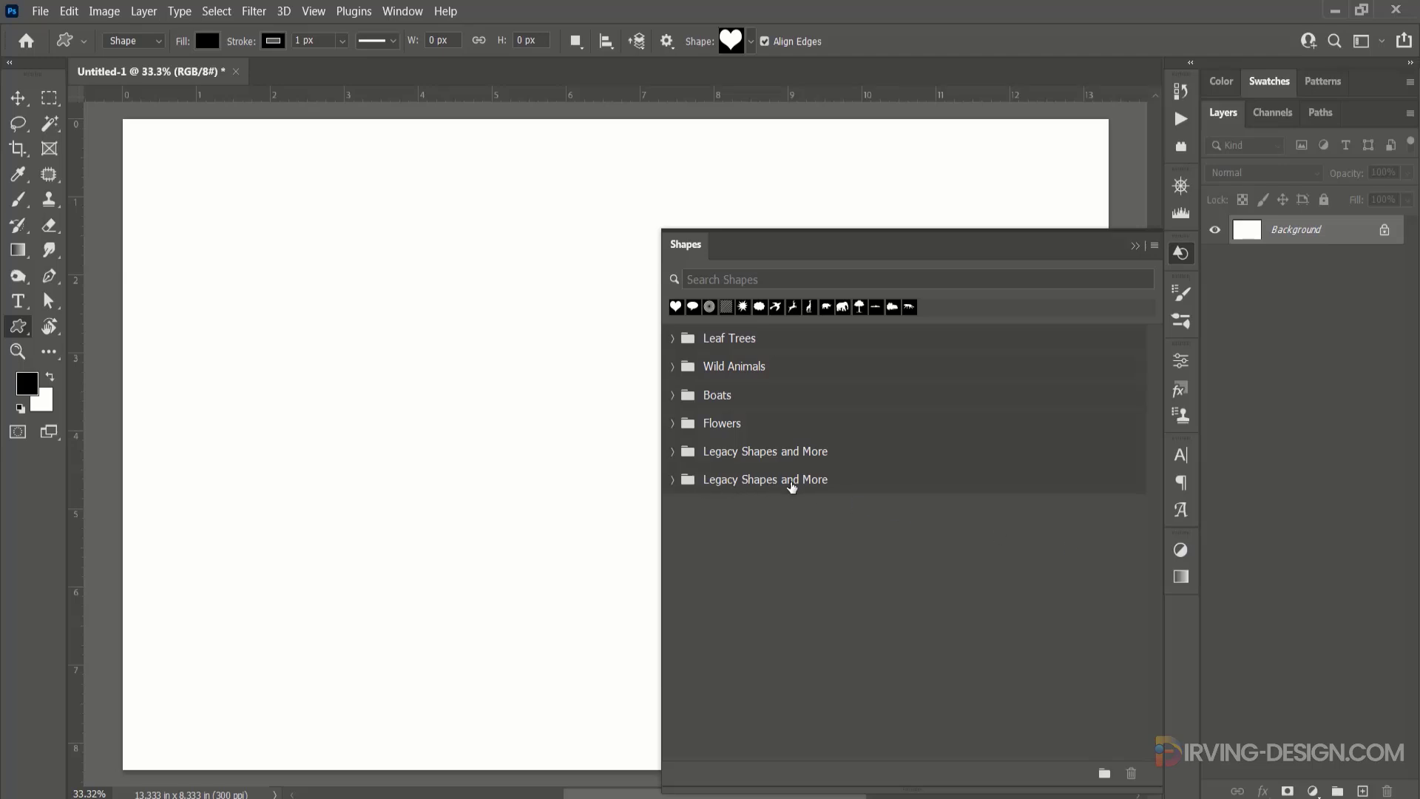
Look through the All Legacy Default Shapes categories in the newly loaded Legacy Shapes and More group, then collapse the group.
{"action": "left_click", "coordinate": [673, 480]}
{"action": "left_click", "coordinate": [691, 537]}
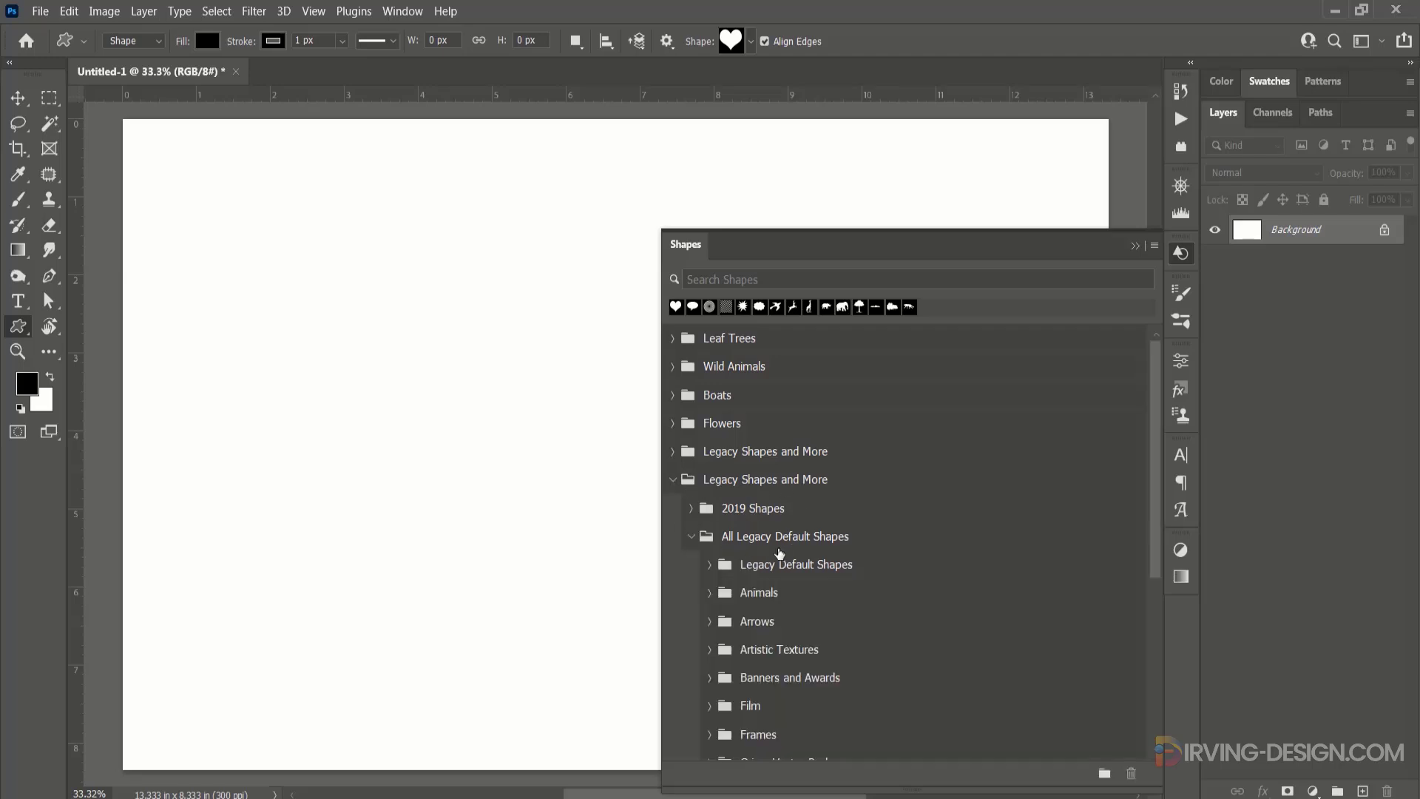
{"action": "scroll", "coordinate": [776, 625], "scroll_direction": "down", "scroll_amount": 3}
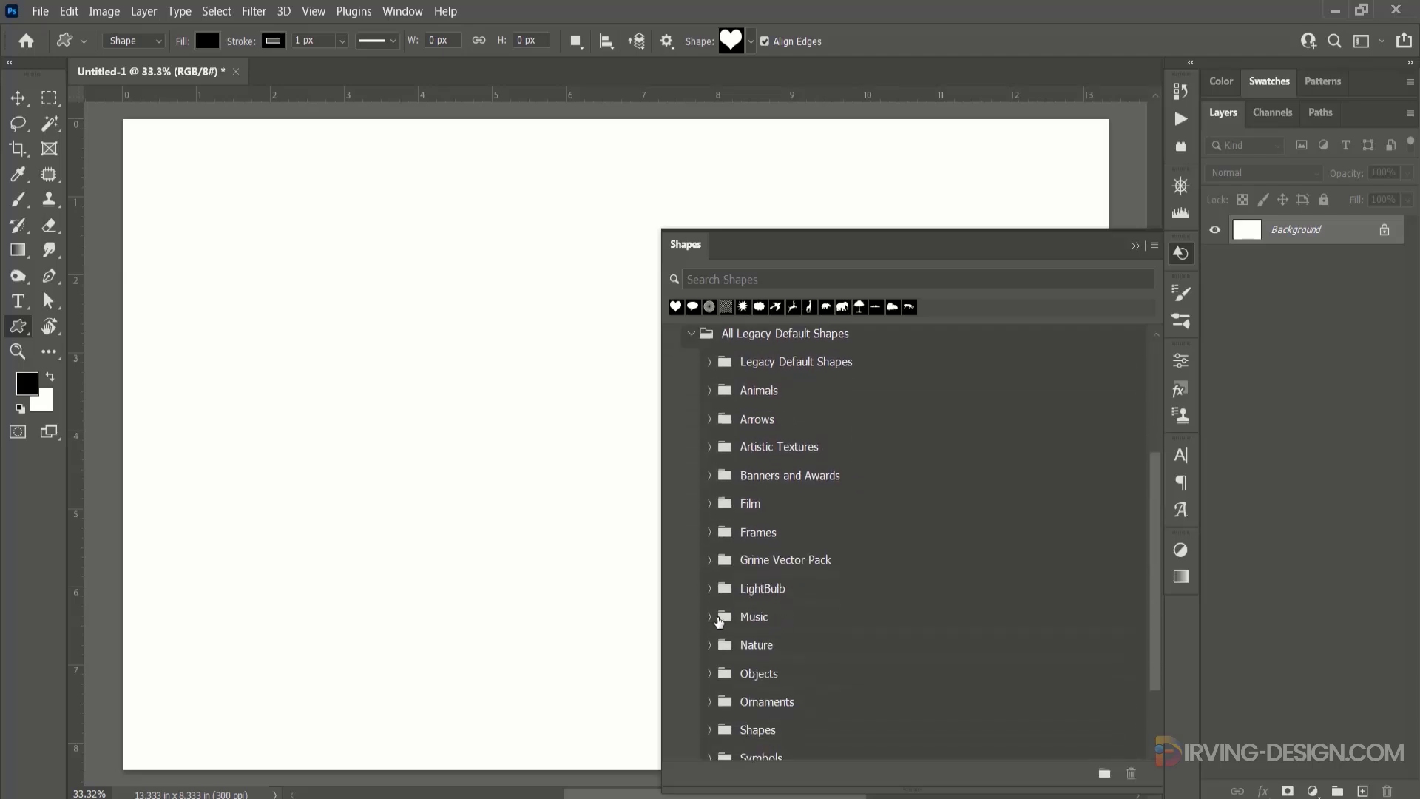
{"action": "left_click", "coordinate": [711, 617]}
{"action": "scroll", "coordinate": [727, 544], "scroll_direction": "up", "scroll_amount": 3}
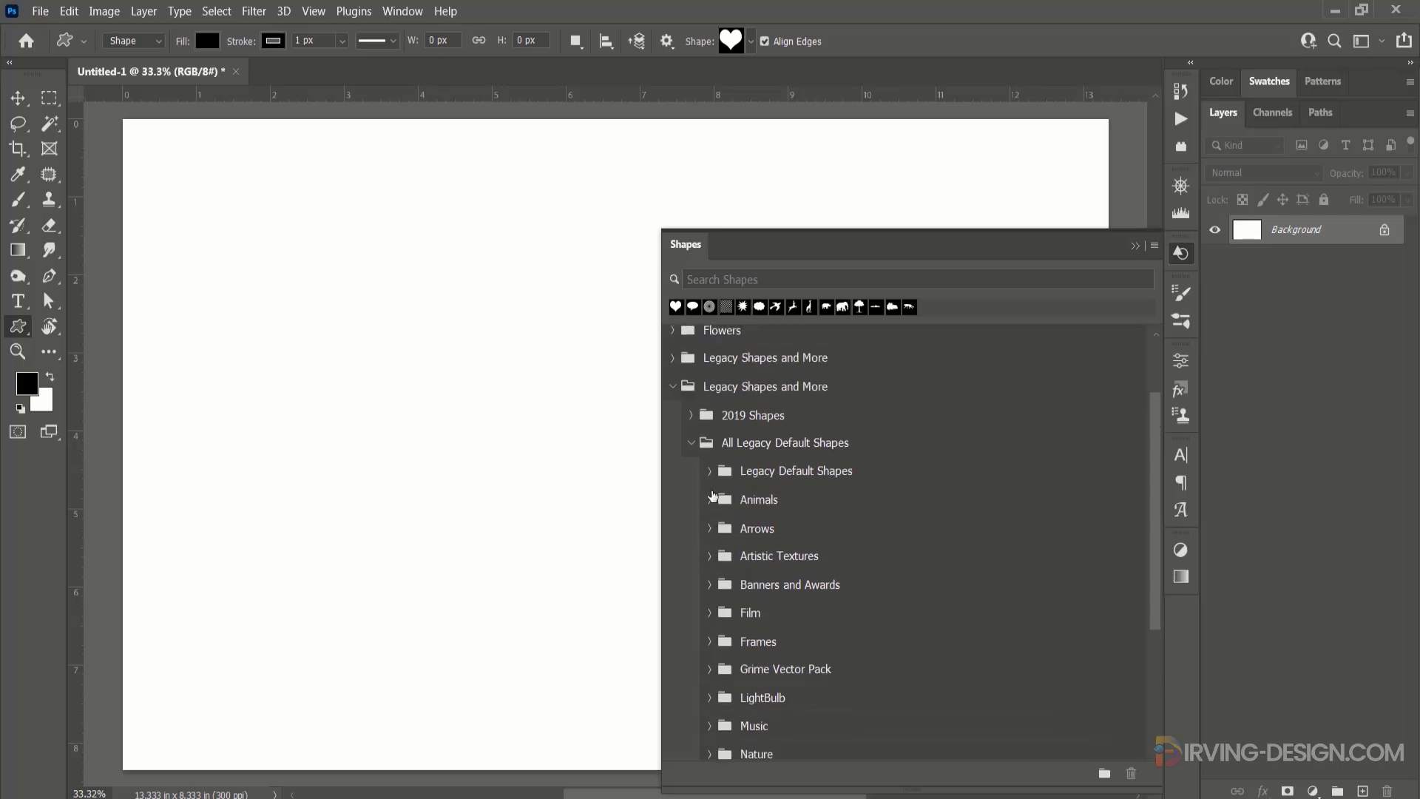
{"action": "left_click", "coordinate": [691, 445]}
{"action": "left_click", "coordinate": [672, 483]}
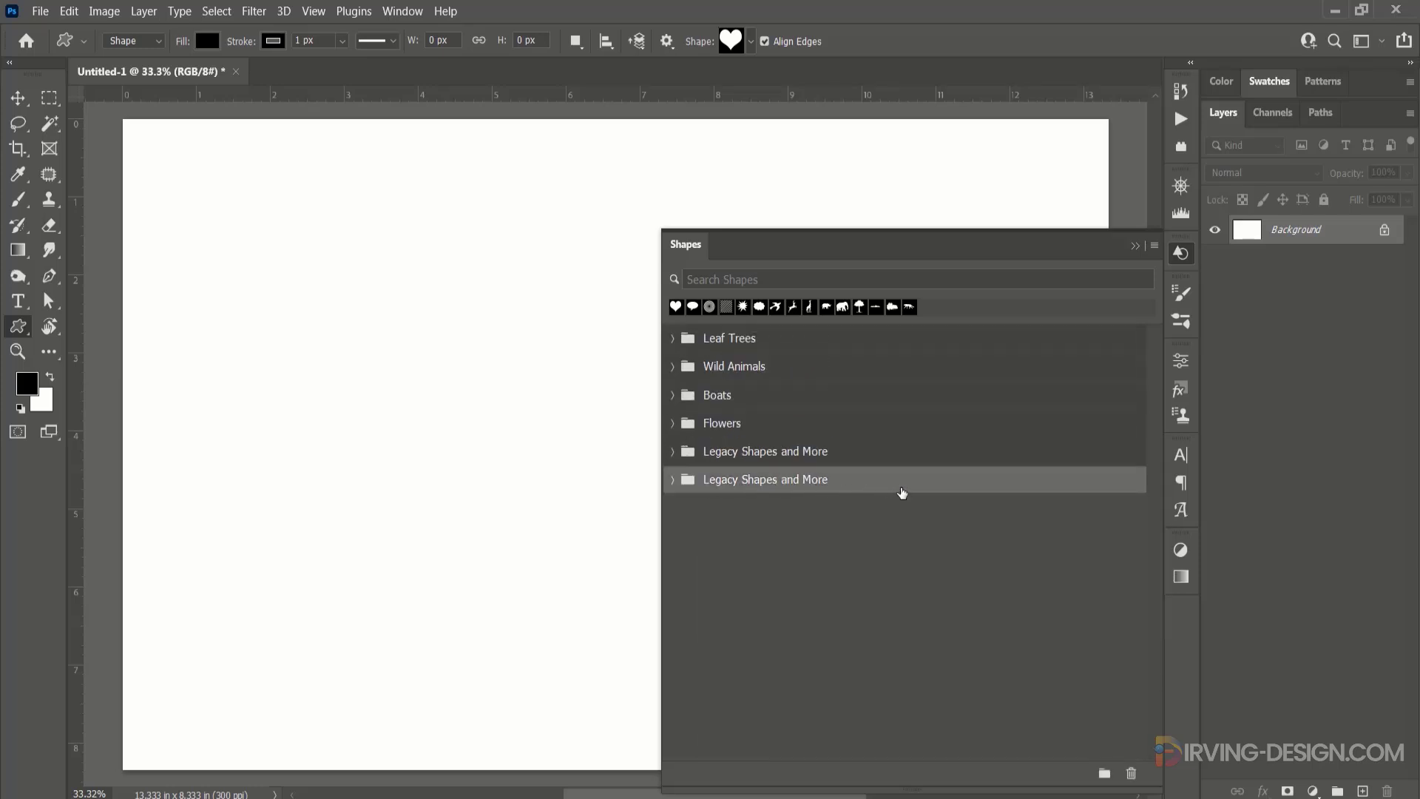
Delete the duplicate Legacy Shapes and More group and close the Shapes library.
{"action": "left_click", "coordinate": [1131, 773]}
{"action": "left_click", "coordinate": [692, 322]}
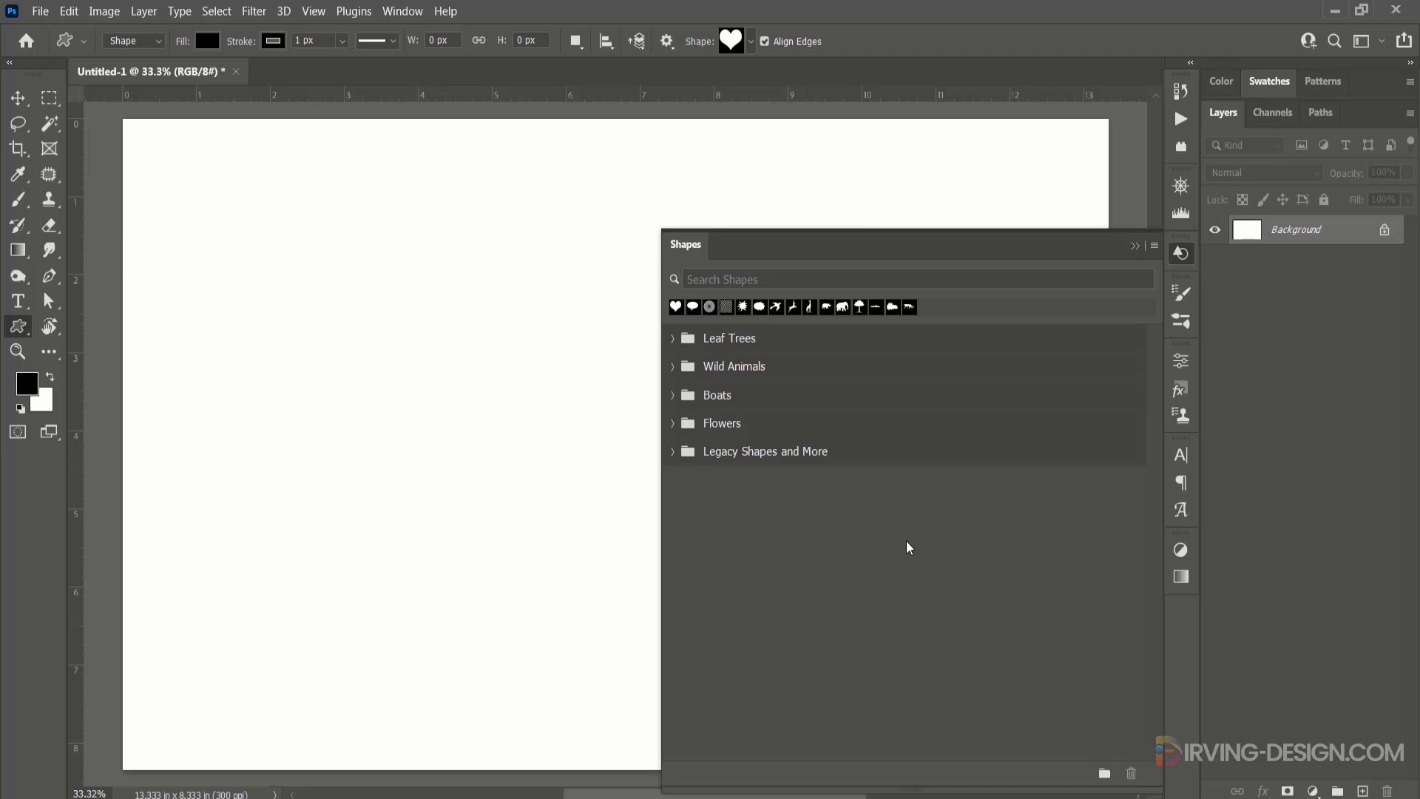
{"action": "left_click", "coordinate": [1135, 246]}
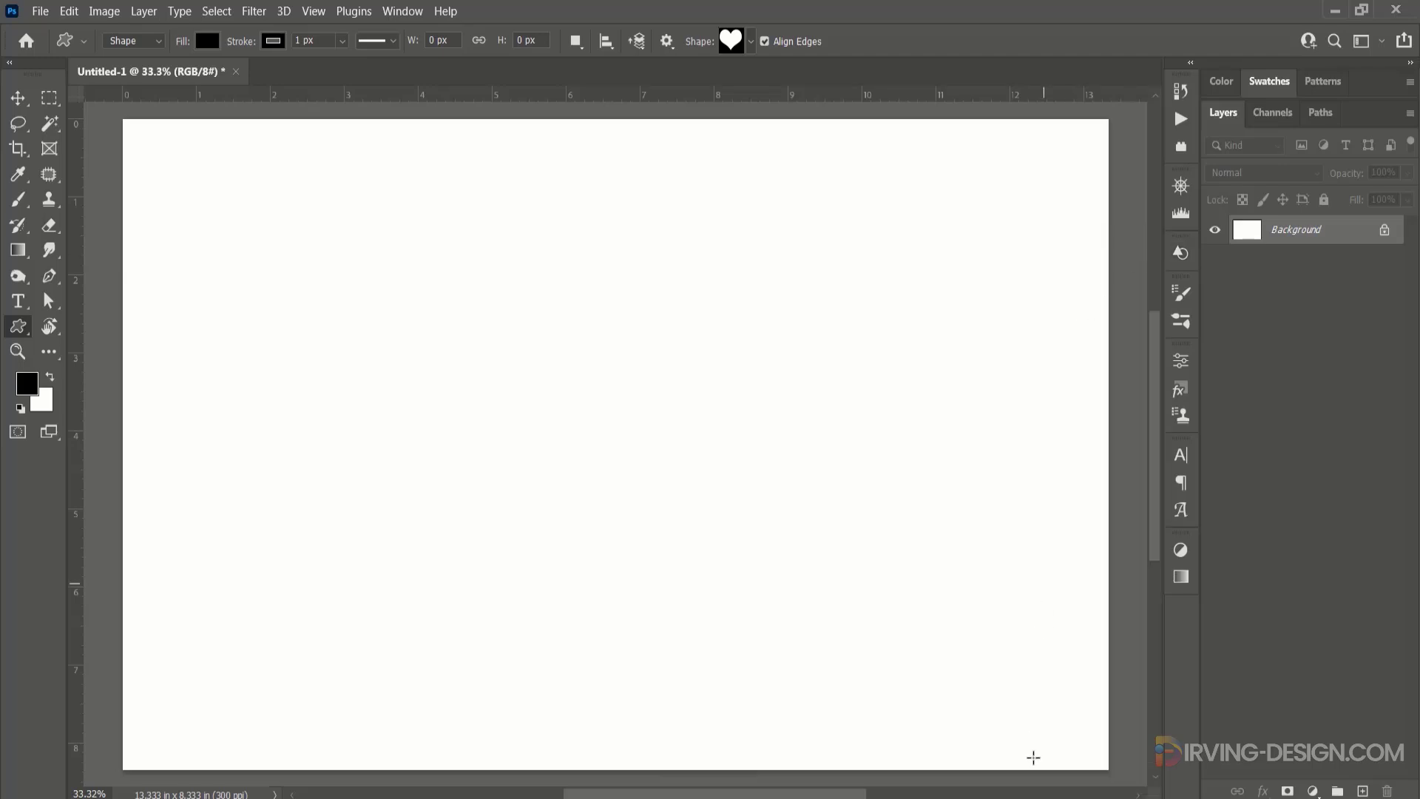